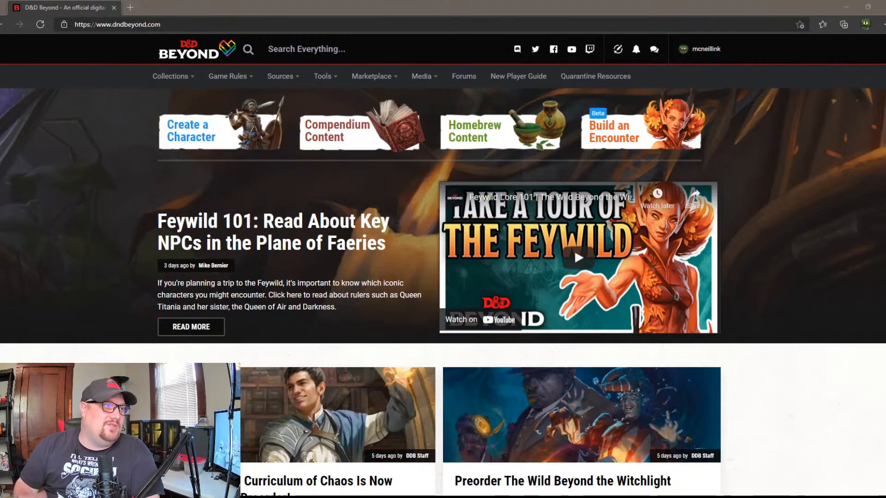
mouse_move(231, 76)
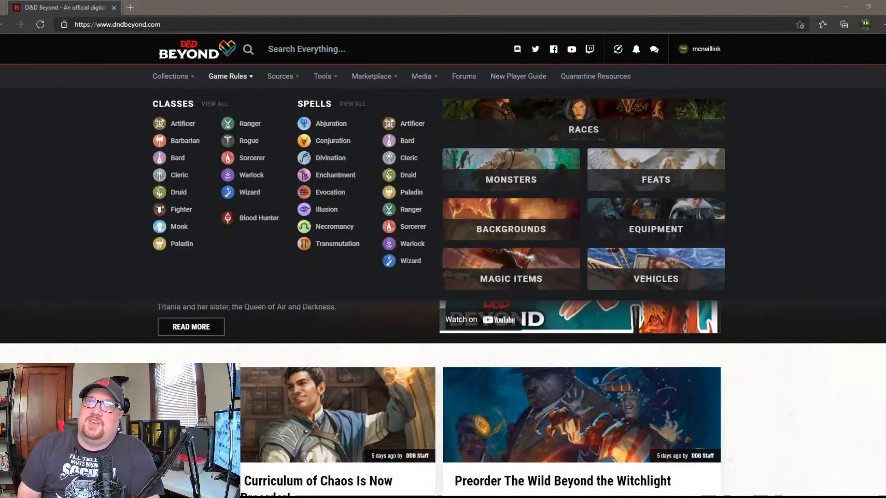
mouse_move(323, 77)
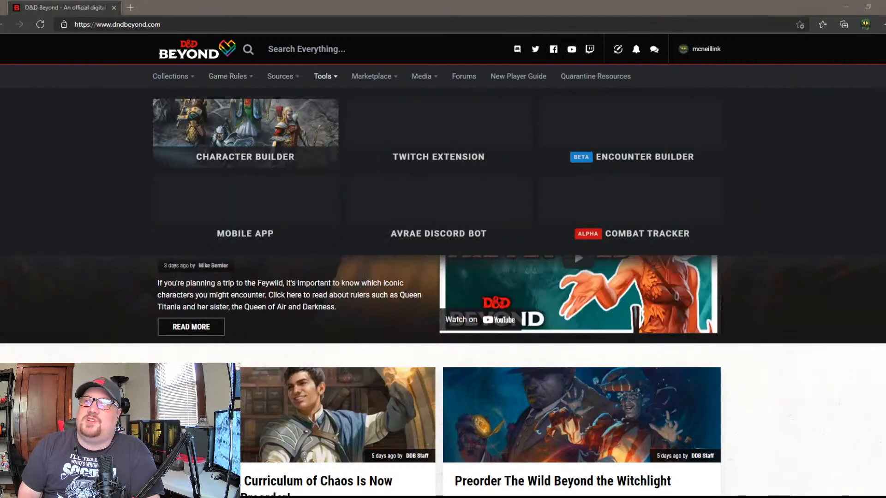
mouse_move(371, 76)
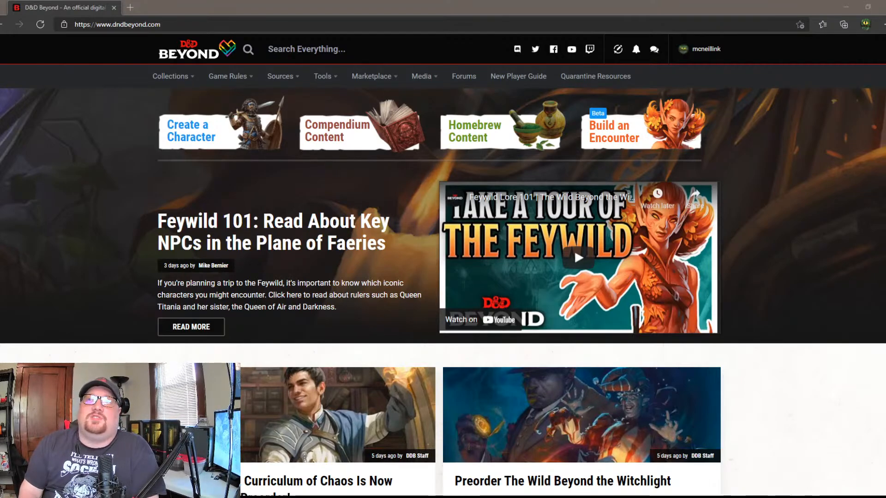
Step: Go to the My Campaigns page and start creating a new campaign
mouse_move(173, 77)
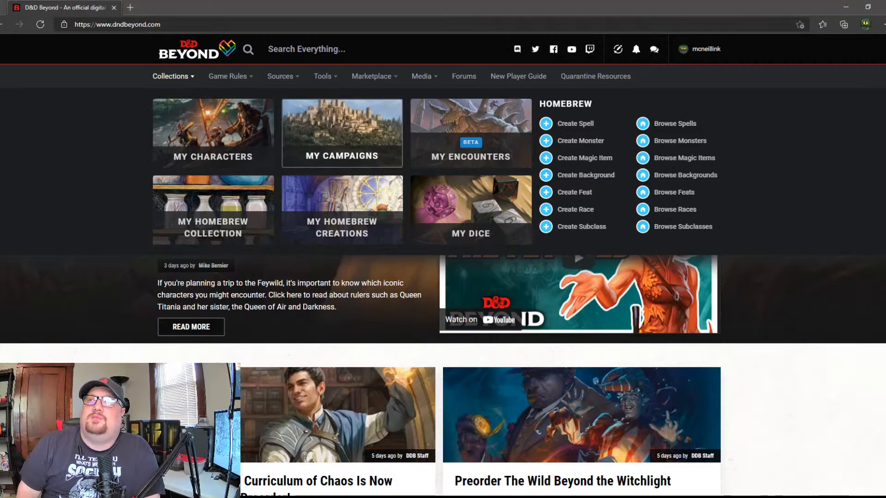
click(342, 157)
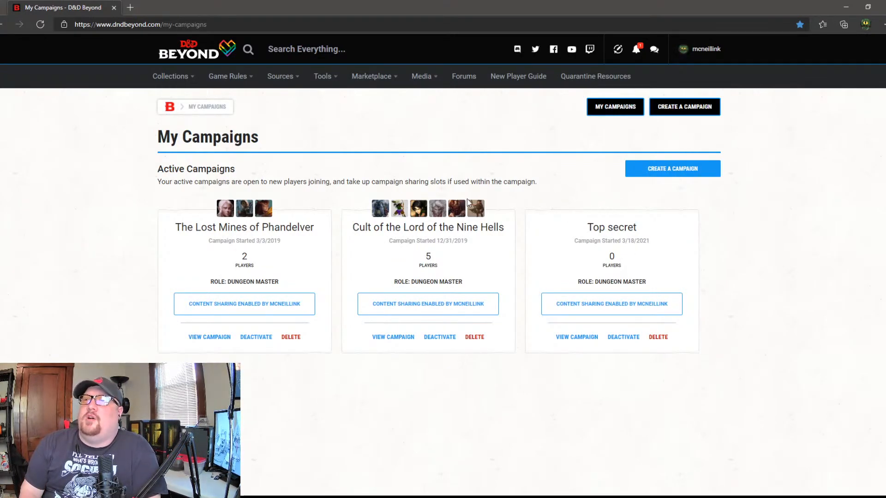
click(667, 172)
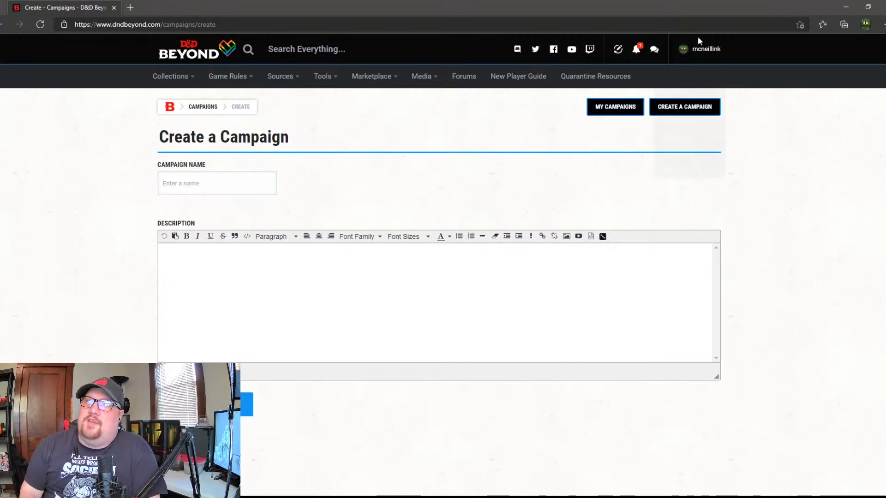
mouse_move(701, 49)
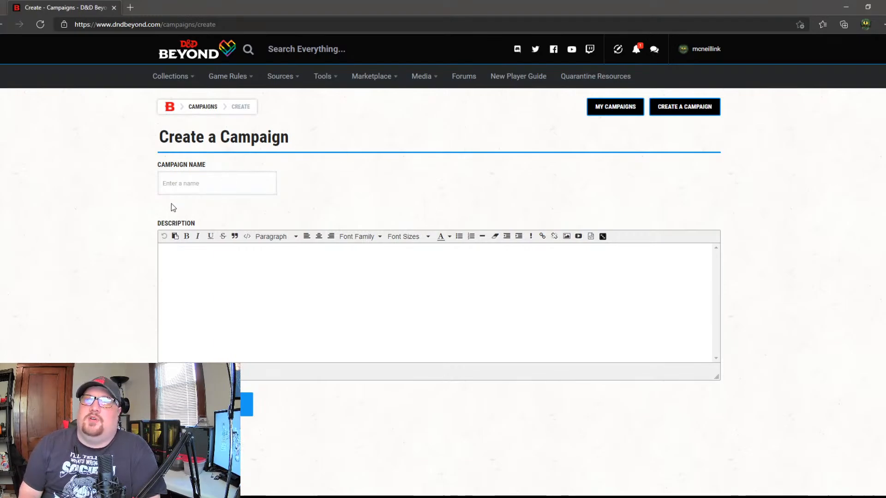
Step: Name the new campaign "The Learning Campaign"
click(193, 184)
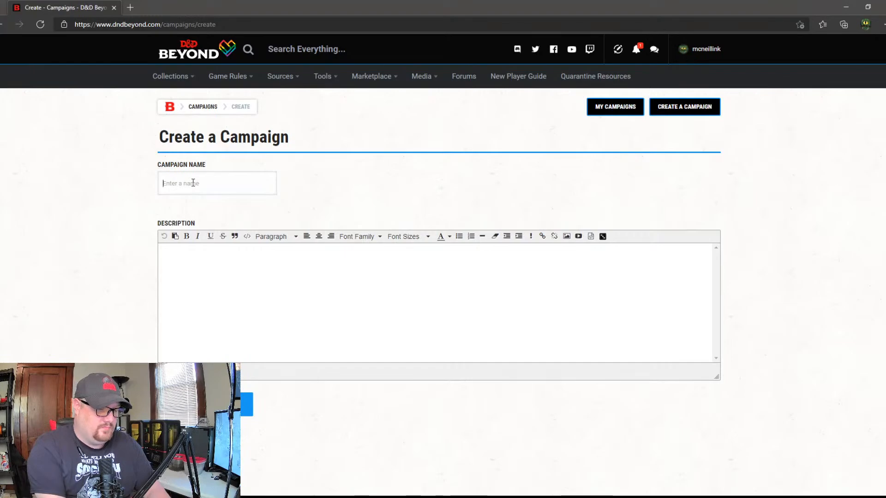
text(The)
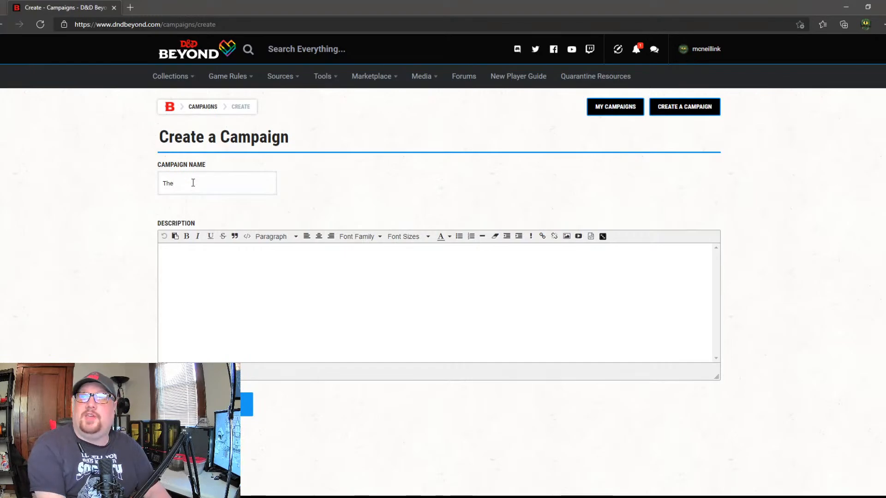
text( Le)
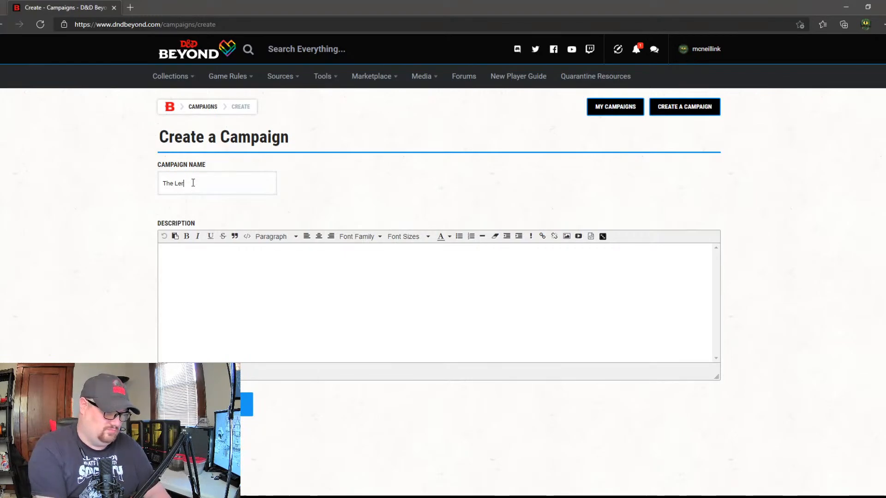
text(arning)
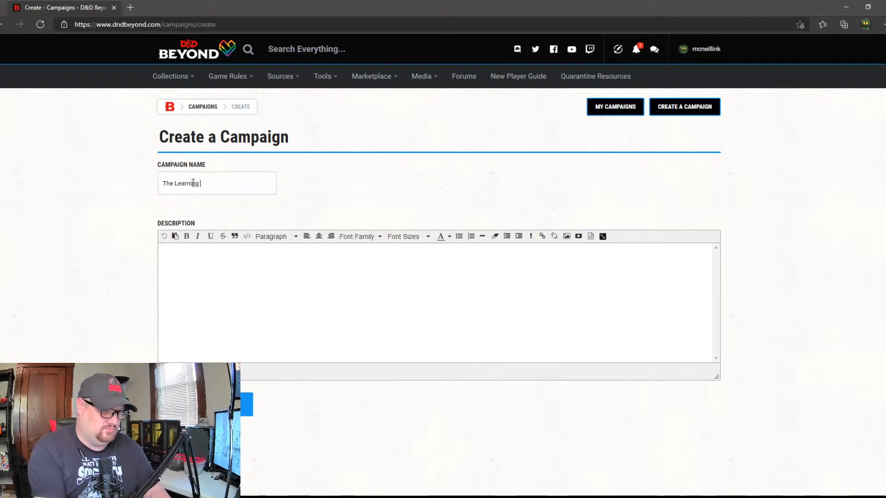
text( Campaign)
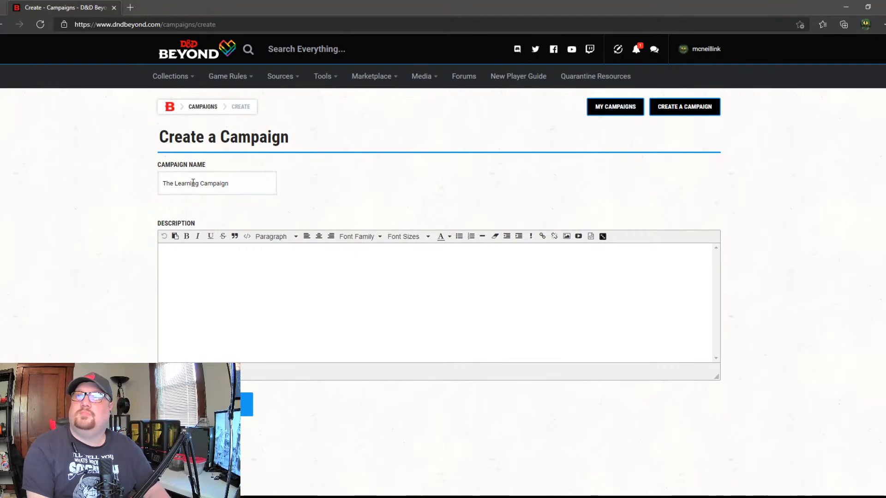
Step: Enter the campaign description "A group of adventures learn Dnd beyond" and create the campaign
click(198, 269)
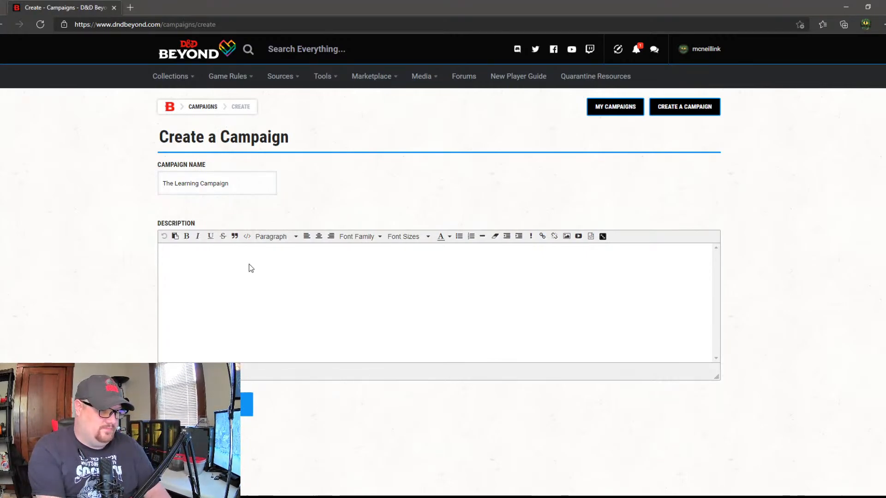
text(A gro)
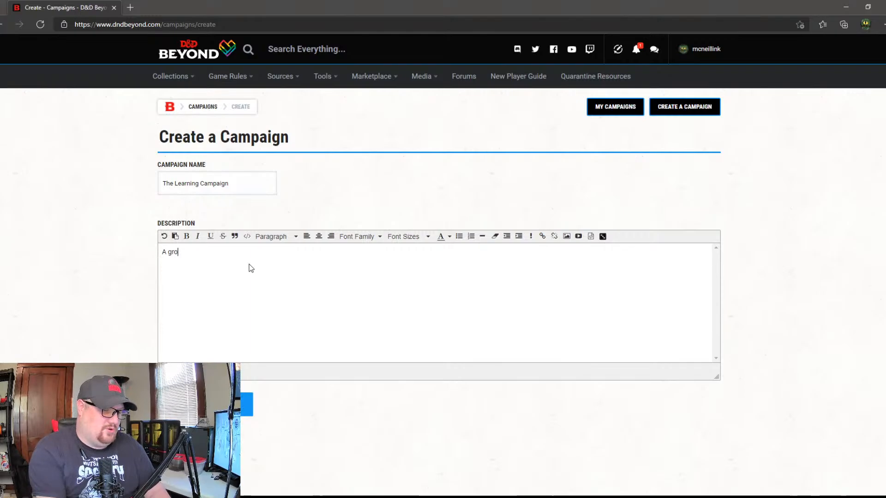
text(up 0of )
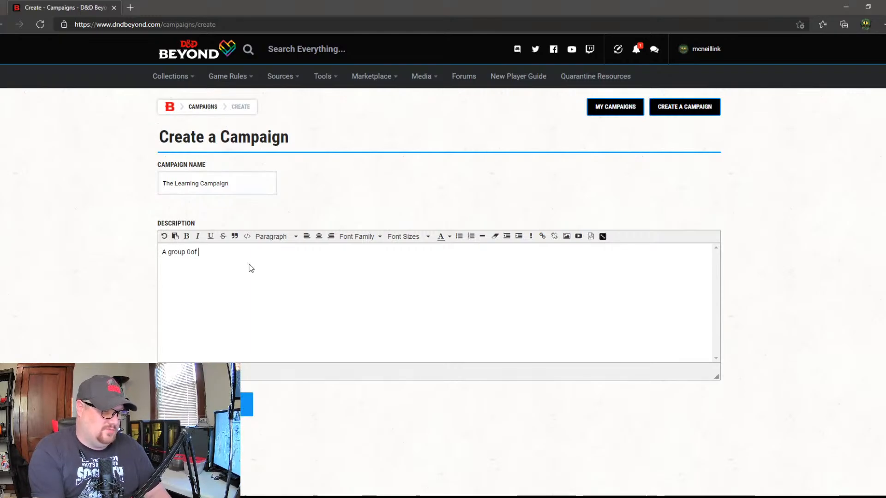
text(adventures)
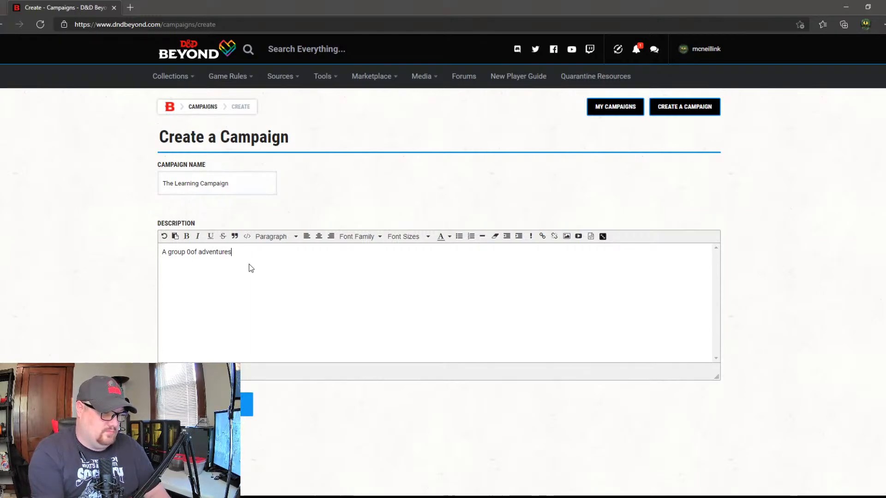
text( learn)
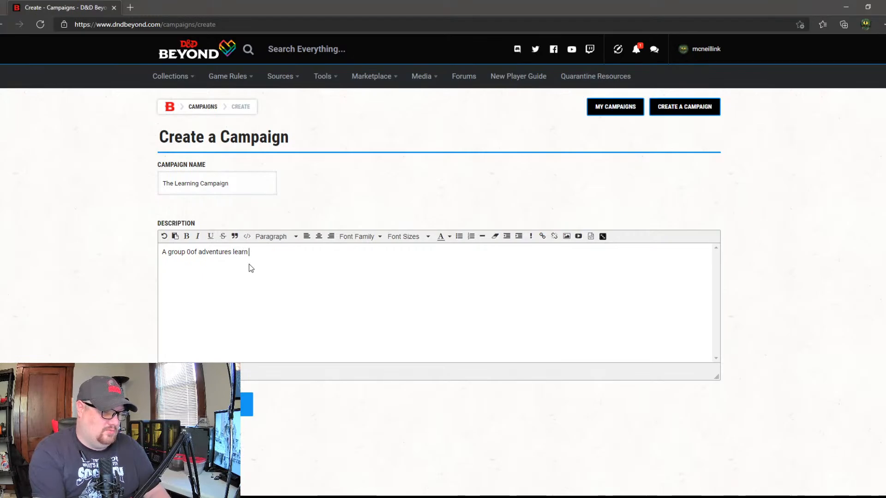
text( Dnd)
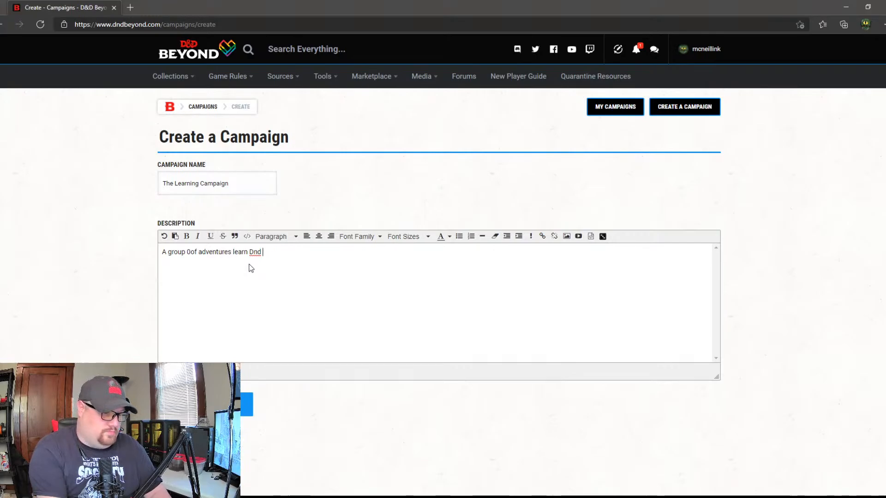
text( beyond)
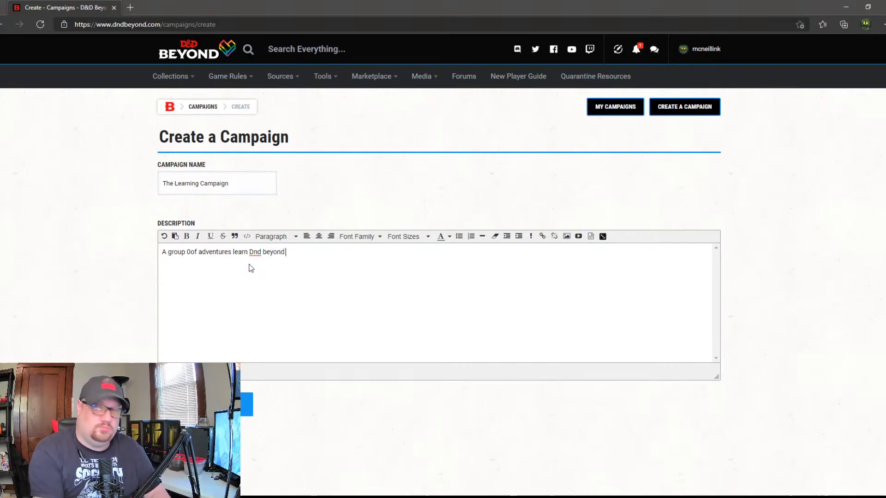
click(188, 253)
key(BackSpace)
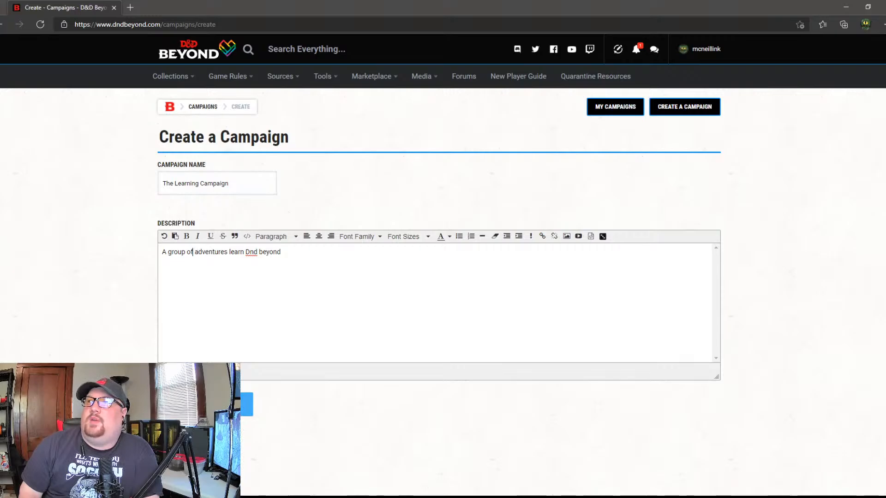
click(205, 404)
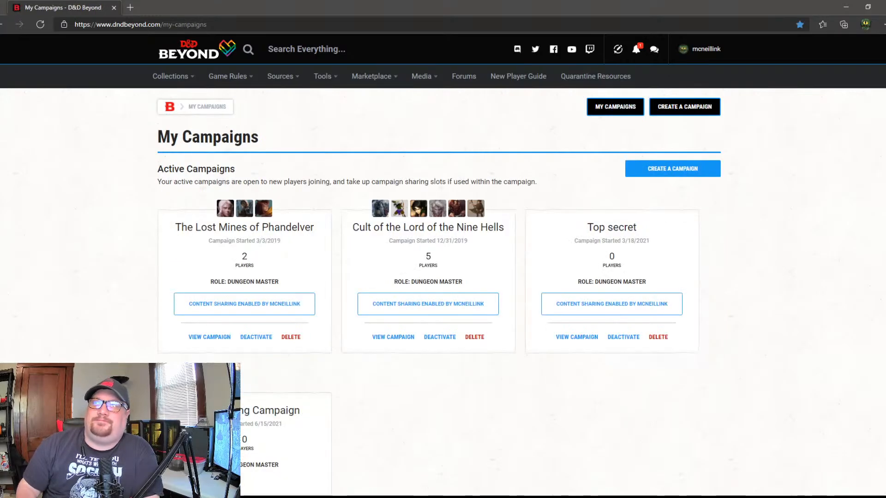
Step: Open The Learning Campaign from the active campaigns and review its page down to the DM notes
scroll(270, 377, down, 3)
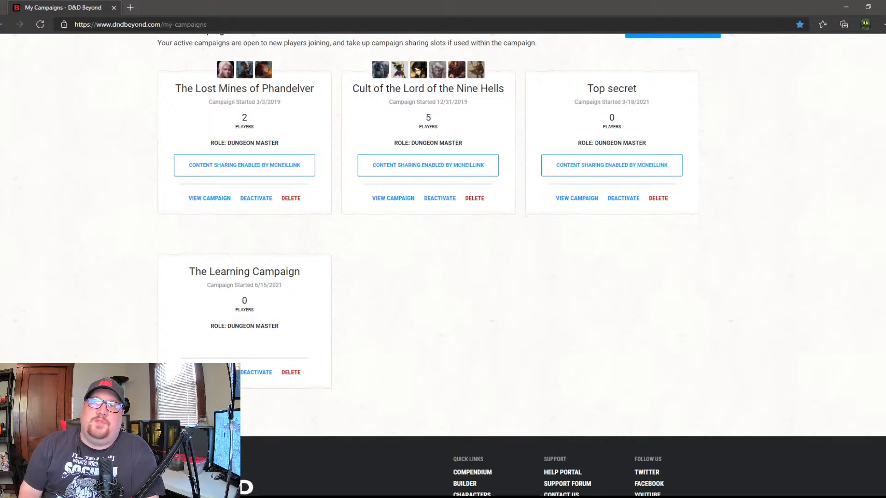
click(244, 271)
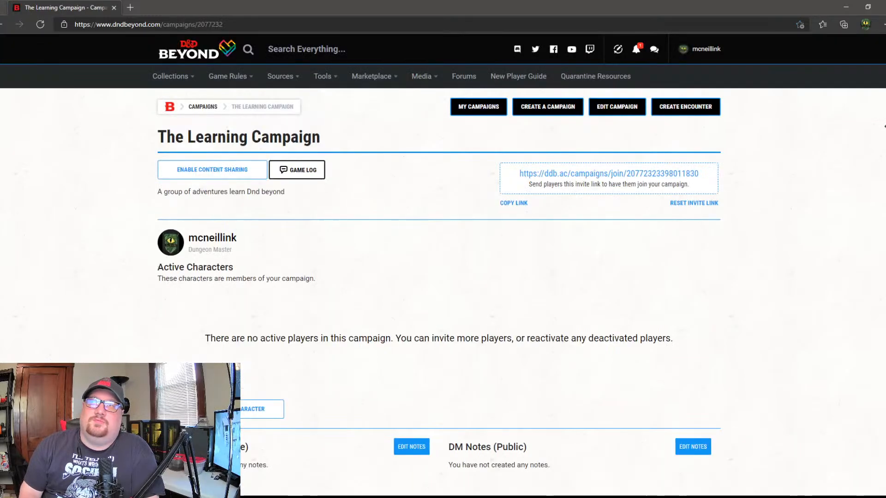
scroll(573, 319, down, 2)
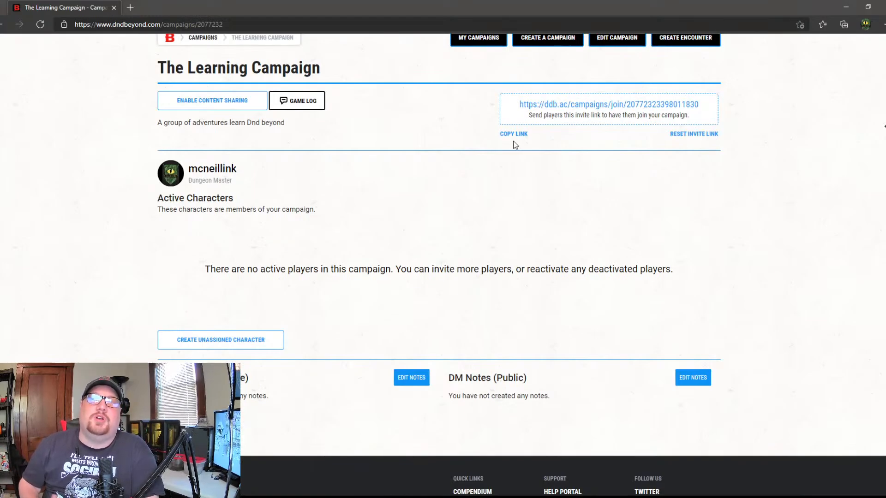
scroll(513, 141, down, 2)
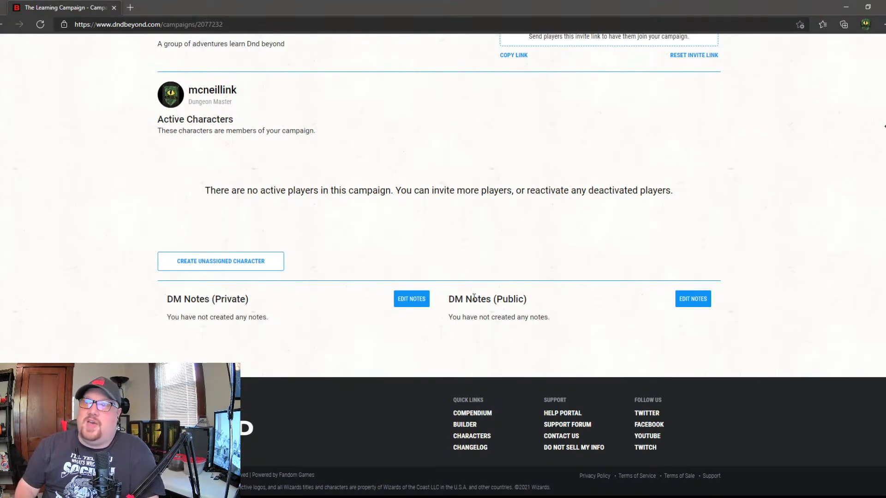
scroll(336, 229, up, 1)
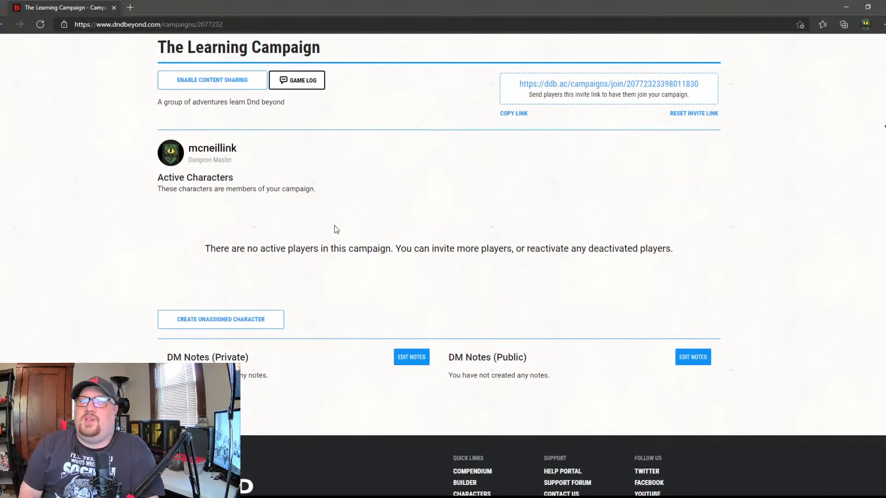
scroll(335, 229, up, 2)
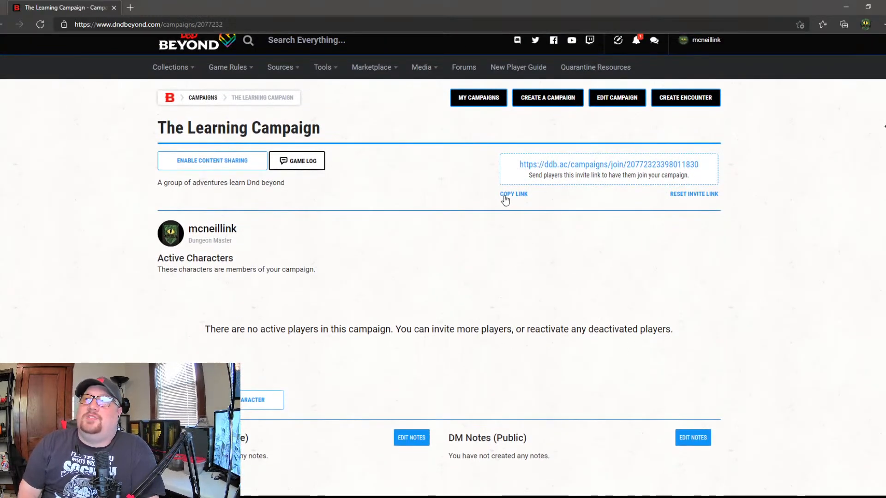
Step: Copy the campaign's invite link and open it in a new browser tab
click(507, 196)
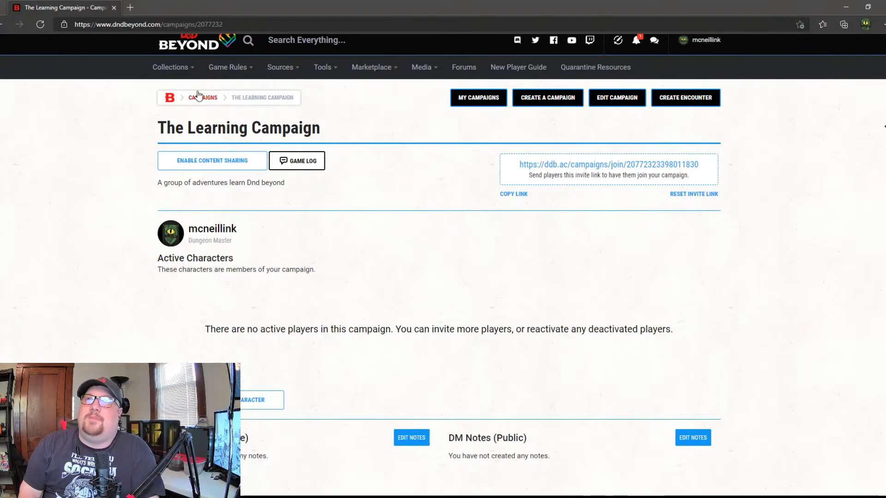
click(130, 8)
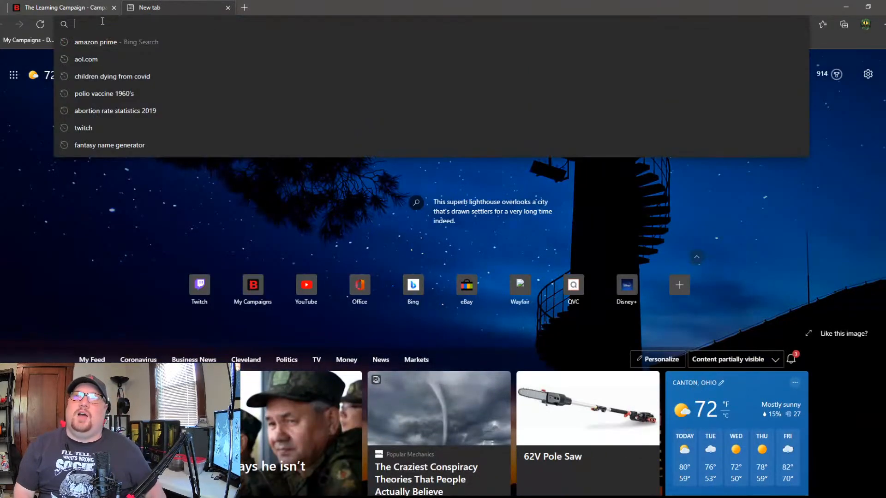
key(ctrl+v)
key(Return)
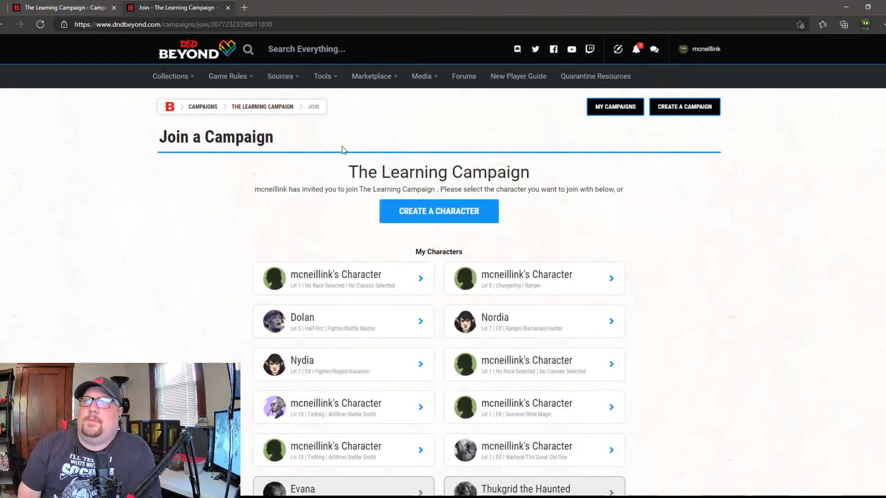
Step: Look through the existing characters on the join page and start creating a new character for the campaign
scroll(337, 253, down, 3)
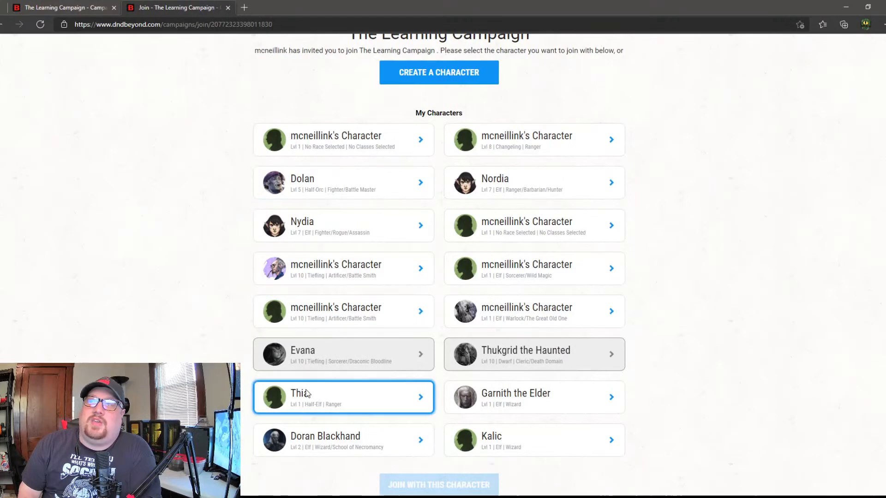
scroll(445, 325, up, 3)
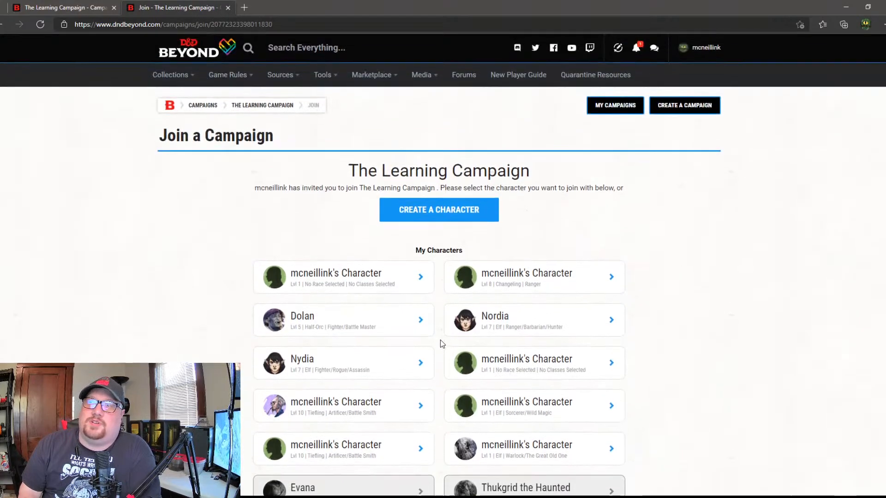
scroll(514, 445, down, 2)
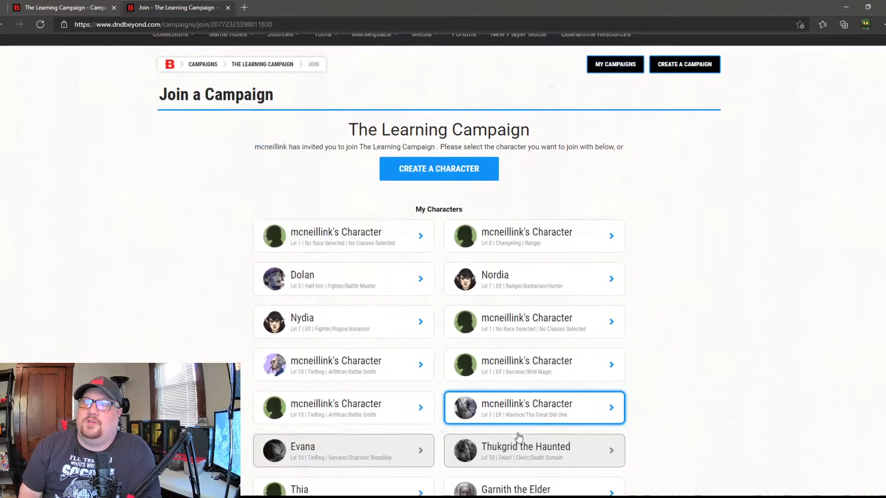
scroll(511, 419, up, 2)
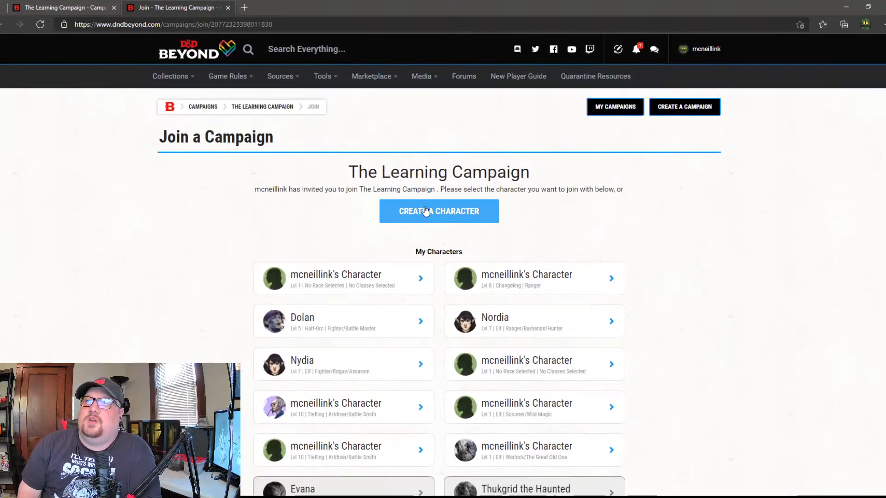
click(422, 213)
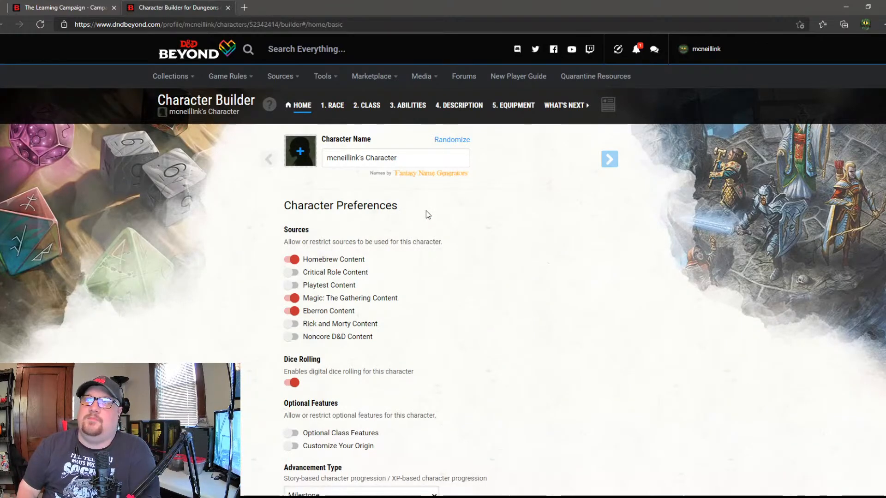
Step: Allow Critical Role Content as a source for the new character
click(291, 273)
scroll(398, 282, down, 1)
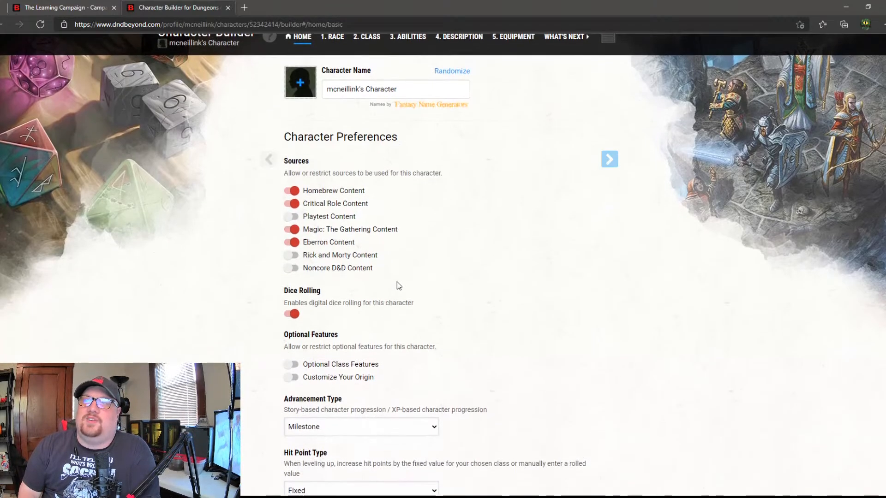
scroll(398, 284, down, 1)
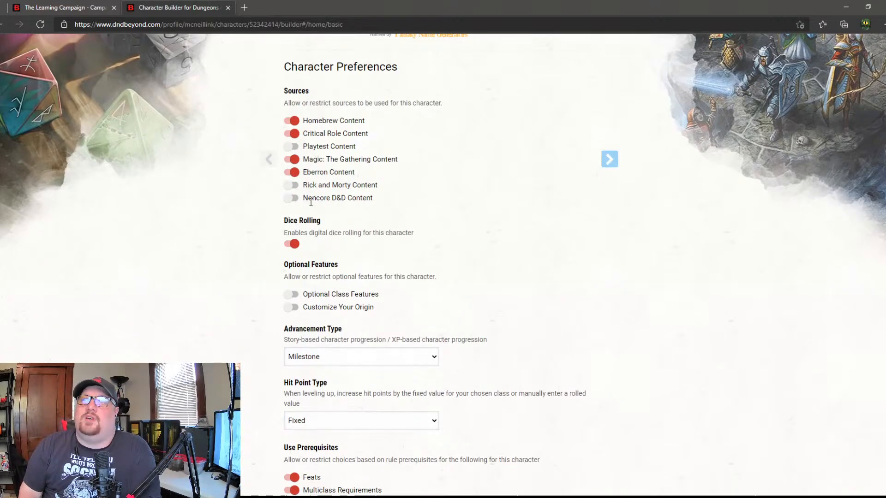
scroll(310, 203, down, 1)
scroll(310, 202, up, 1)
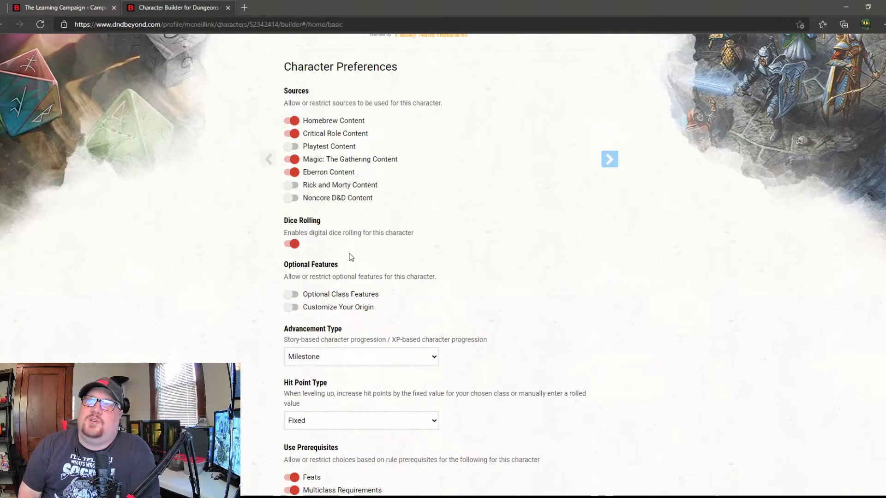
Step: Change the character's advancement type to XP and confirm the change
scroll(350, 257, down, 1)
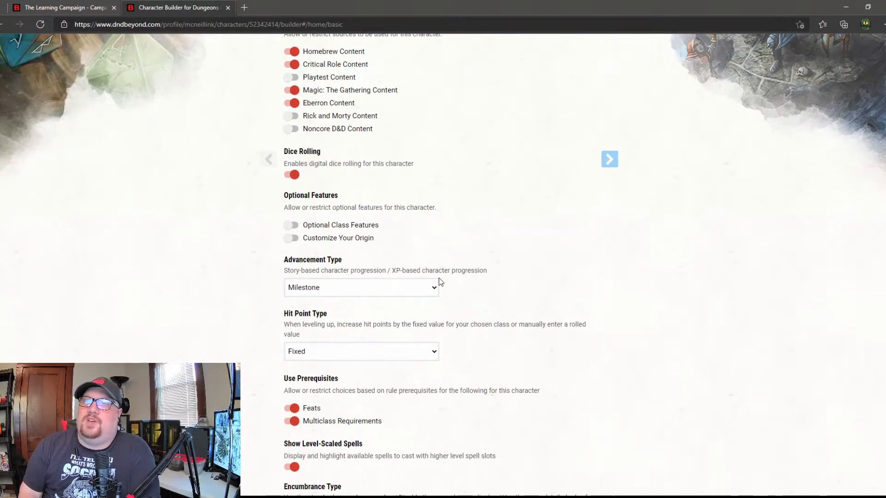
click(347, 290)
click(299, 314)
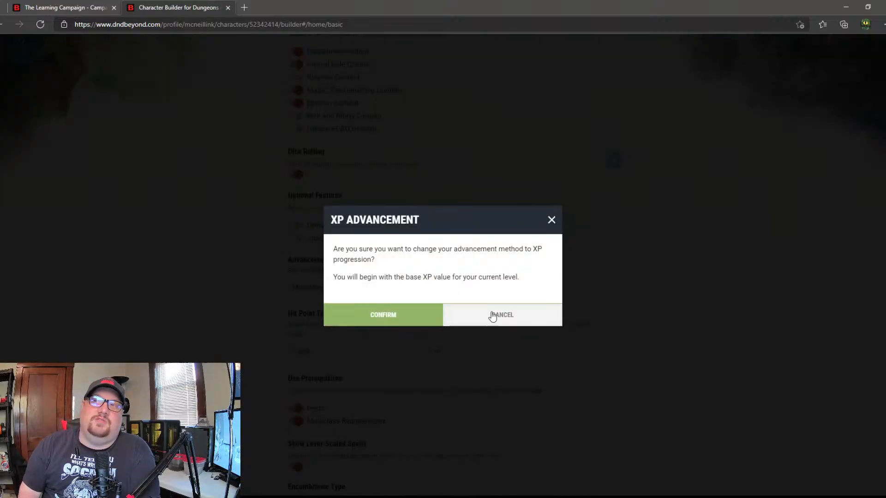
click(399, 318)
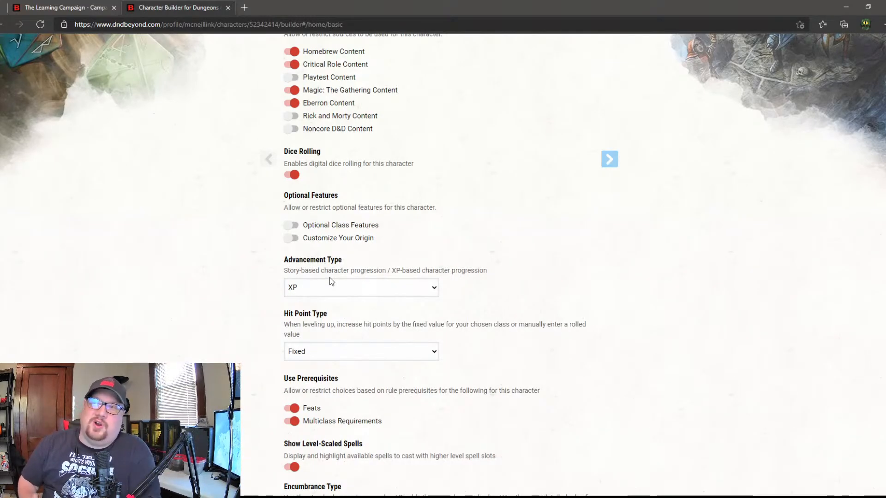
Step: Review the remaining character preferences, including hit point type, prerequisites, encumbrance, coin weight and privacy
scroll(330, 281, down, 2)
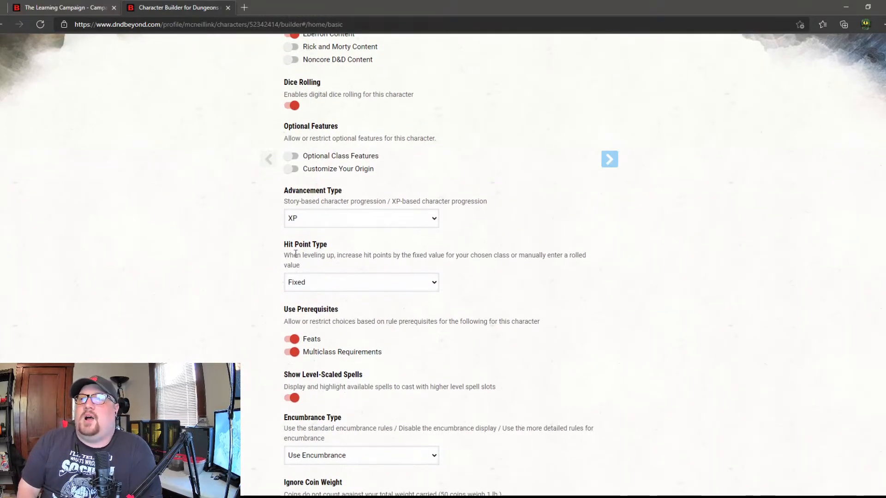
scroll(439, 365, down, 3)
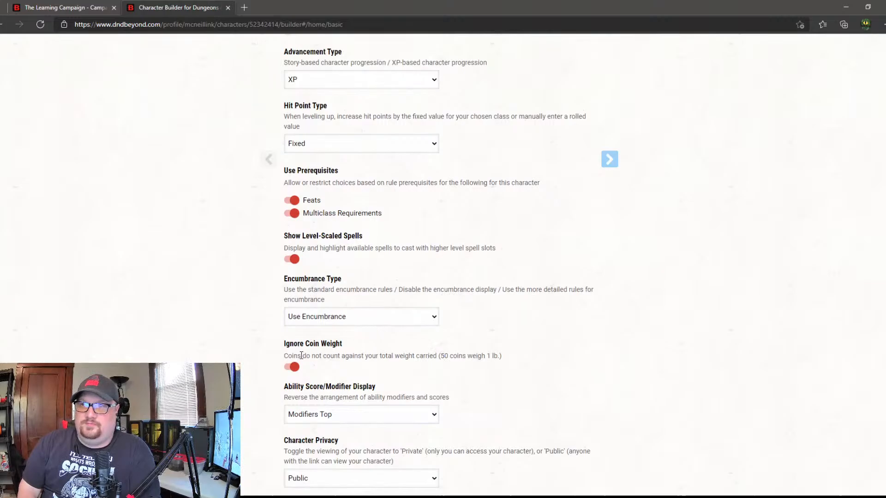
click(294, 367)
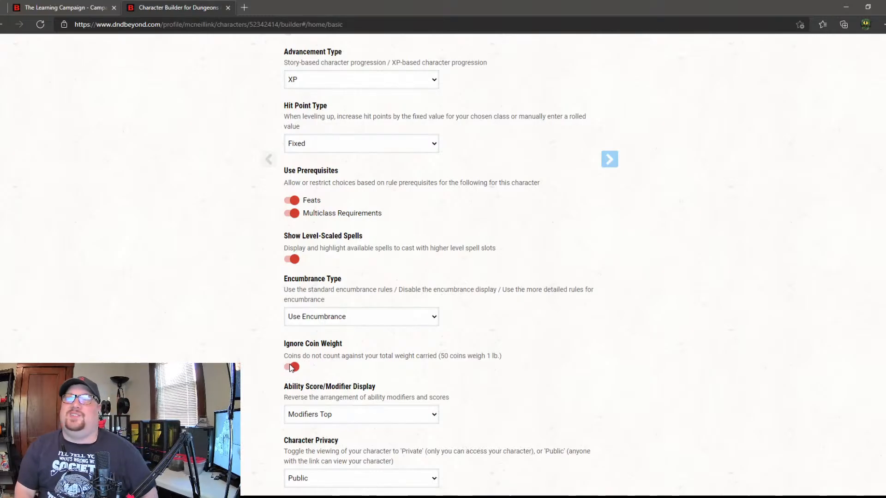
scroll(371, 386, down, 3)
scroll(456, 399, up, 3)
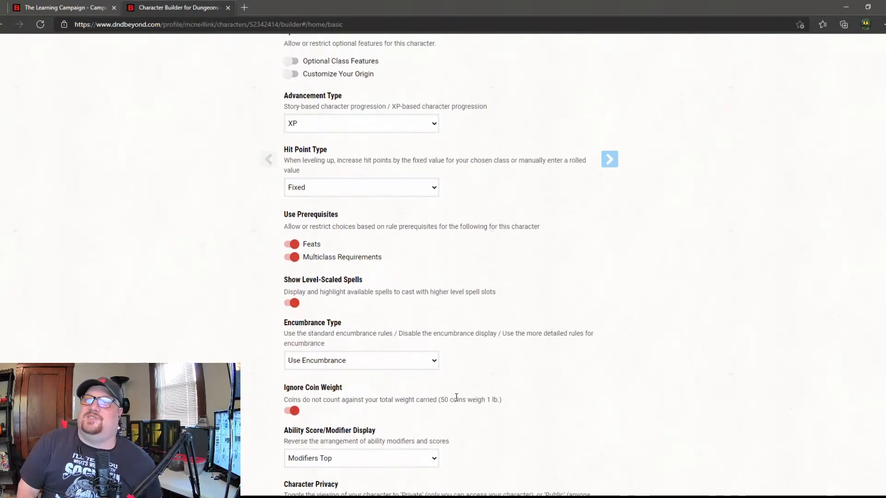
scroll(455, 398, up, 8)
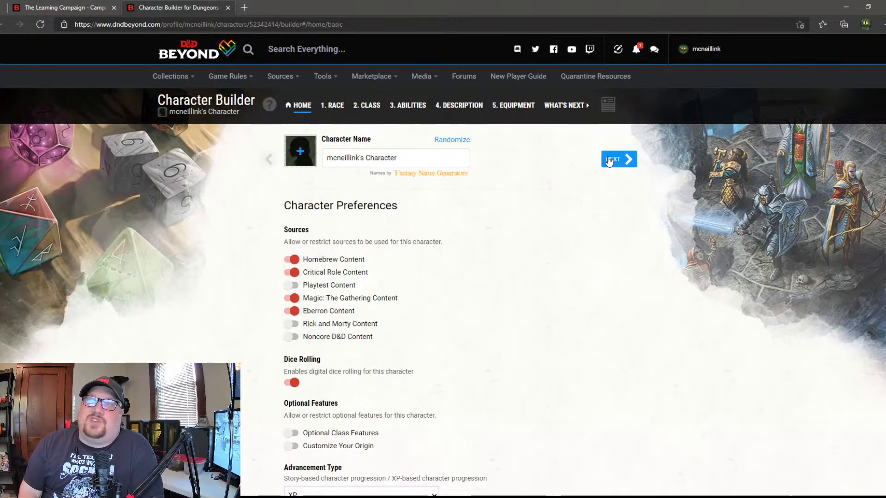
scroll(426, 273, down, 8)
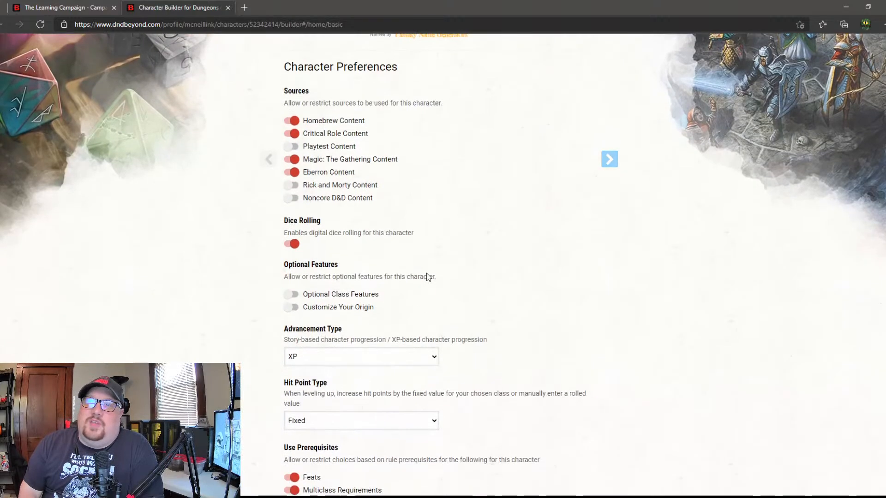
scroll(425, 286, down, 3)
scroll(422, 277, up, 10)
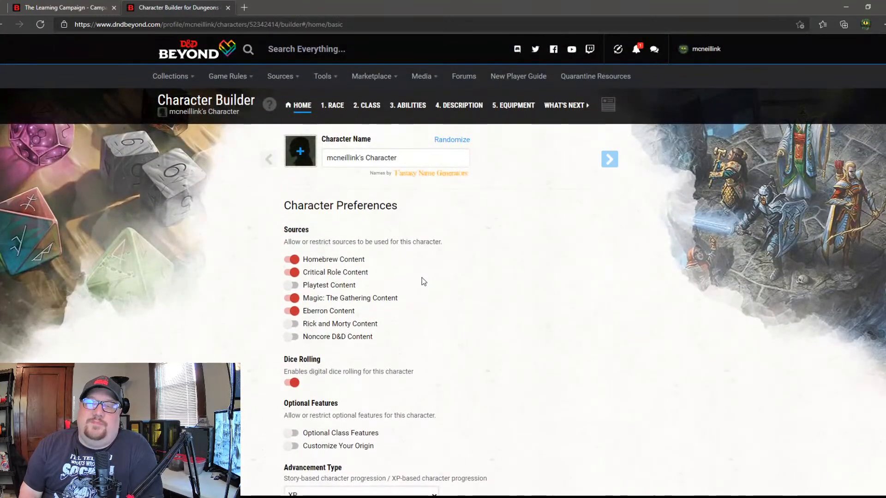
Step: Continue to the race selection and look through the full list of available races
click(612, 159)
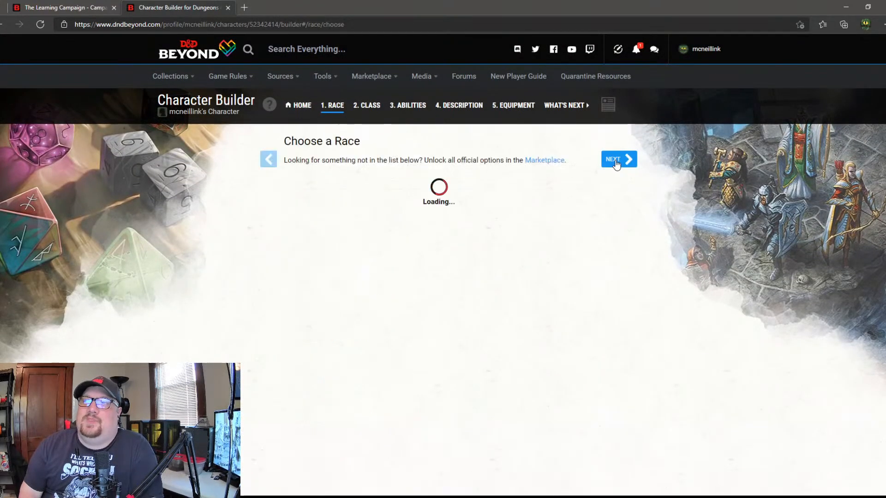
scroll(641, 253, down, 6)
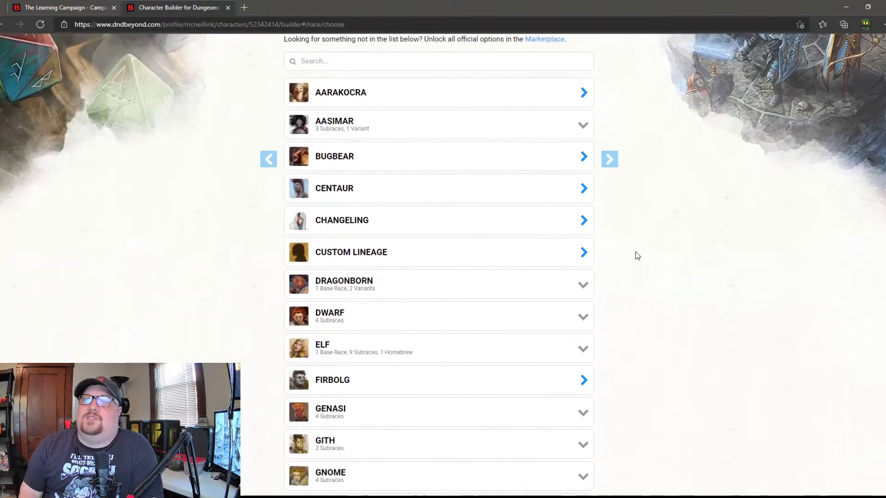
scroll(590, 250, up, 5)
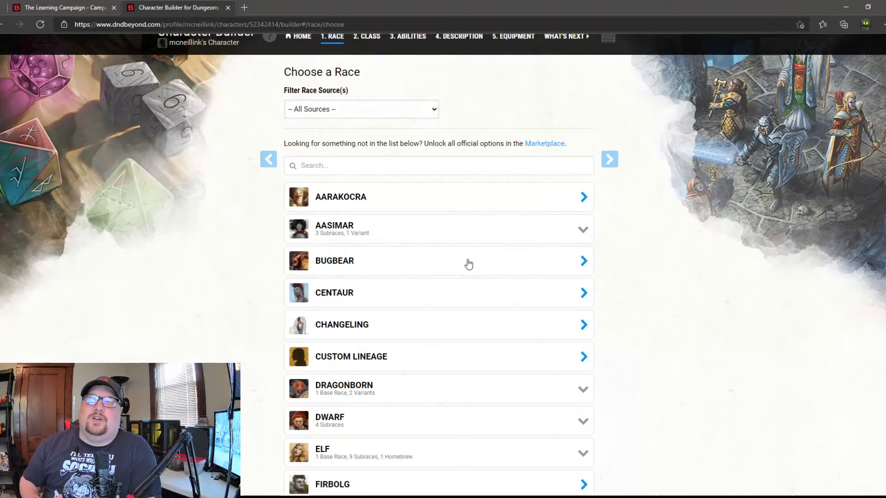
scroll(472, 243, down, 11)
scroll(471, 239, down, 11)
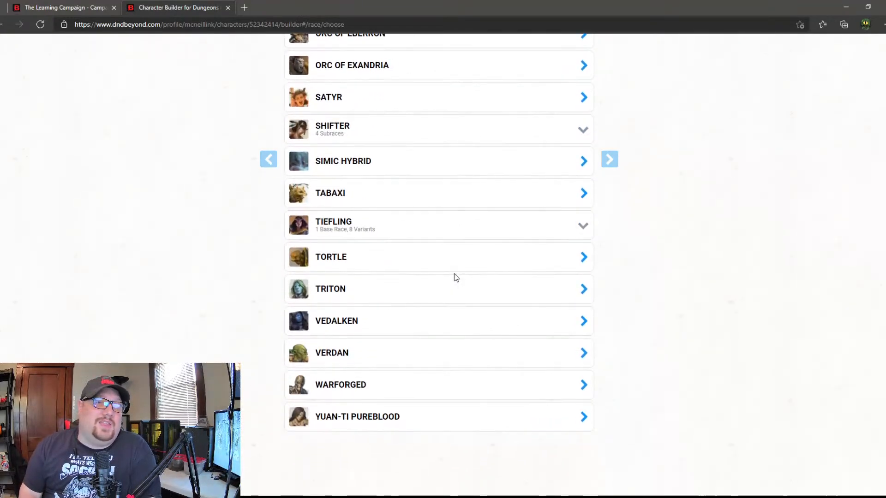
scroll(455, 277, up, 6)
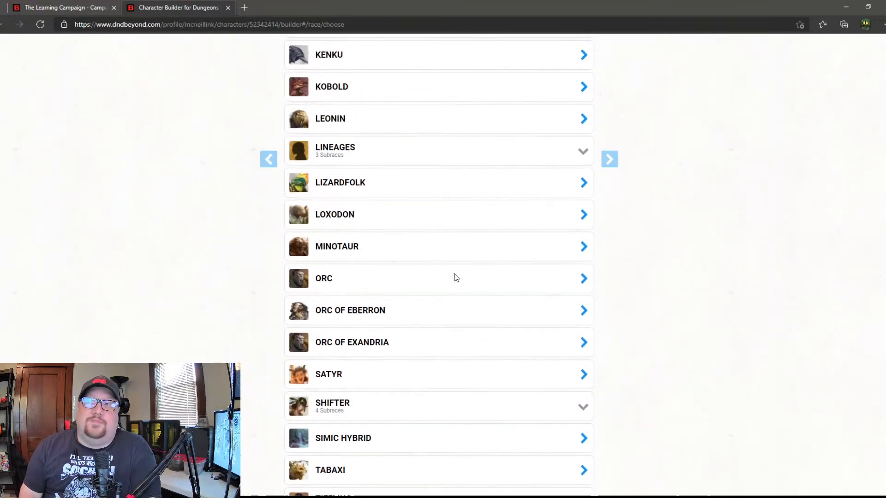
scroll(455, 277, up, 3)
scroll(455, 277, up, 7)
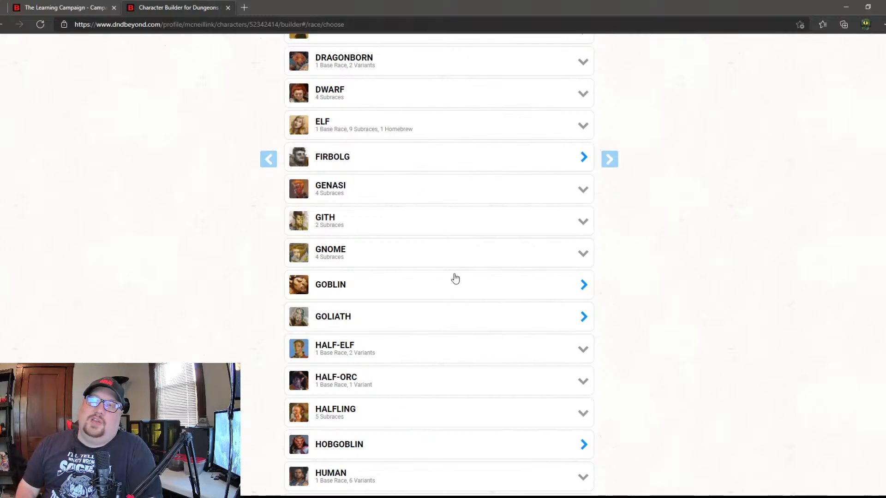
scroll(417, 310, up, 6)
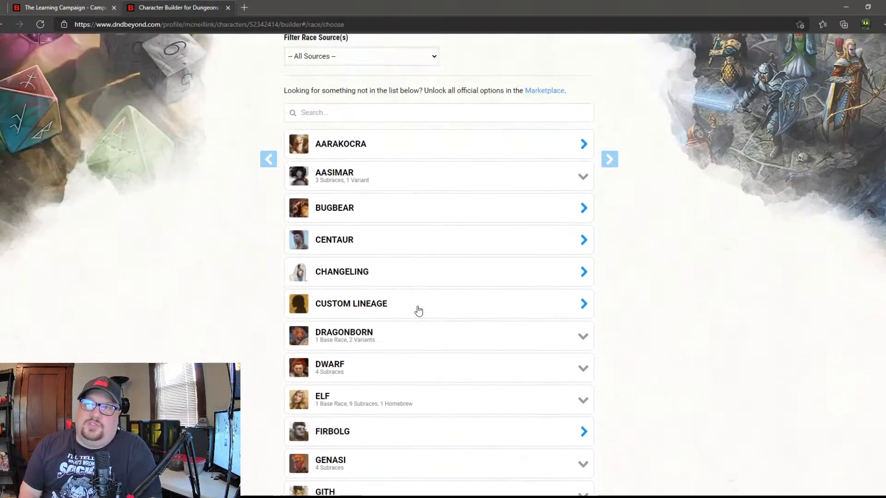
scroll(418, 310, up, 2)
scroll(418, 310, down, 5)
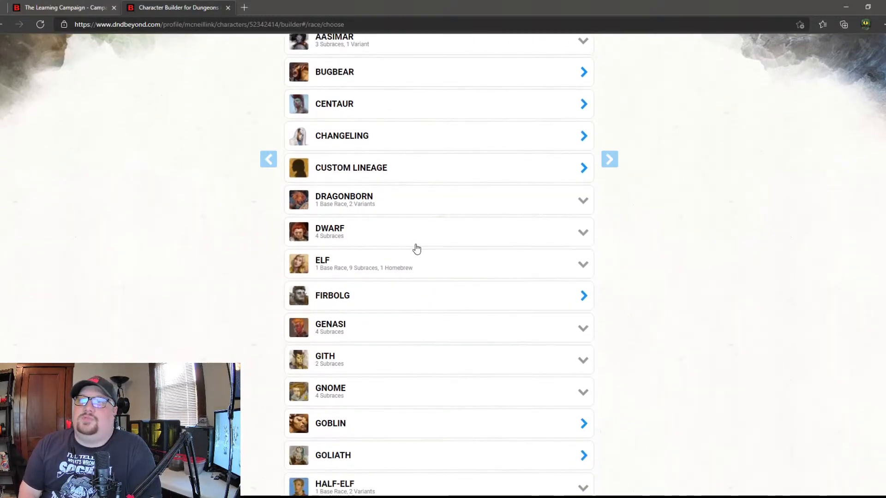
Step: Expand the Elf subraces and open the Wood Elf description
click(322, 261)
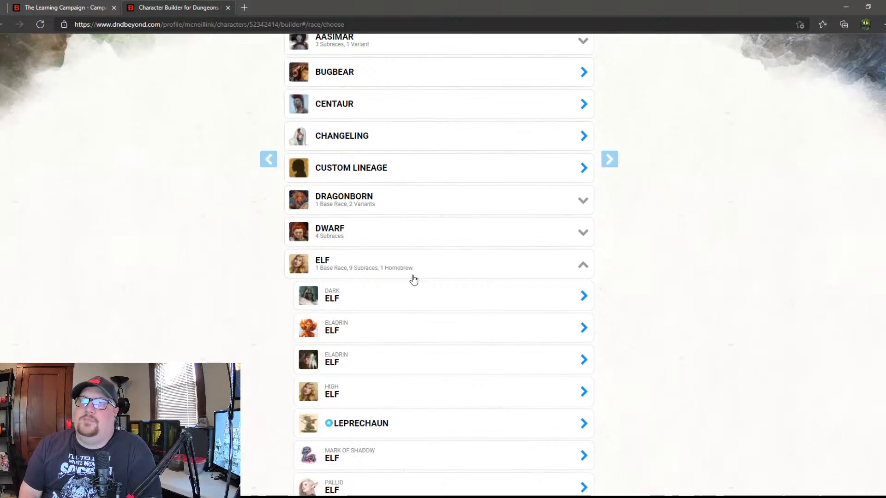
scroll(413, 280, down, 2)
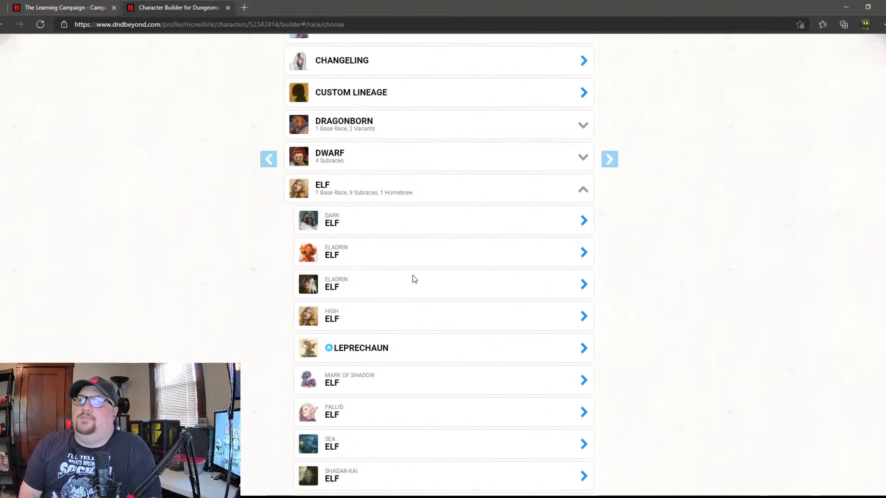
scroll(412, 275, down, 2)
scroll(437, 293, down, 2)
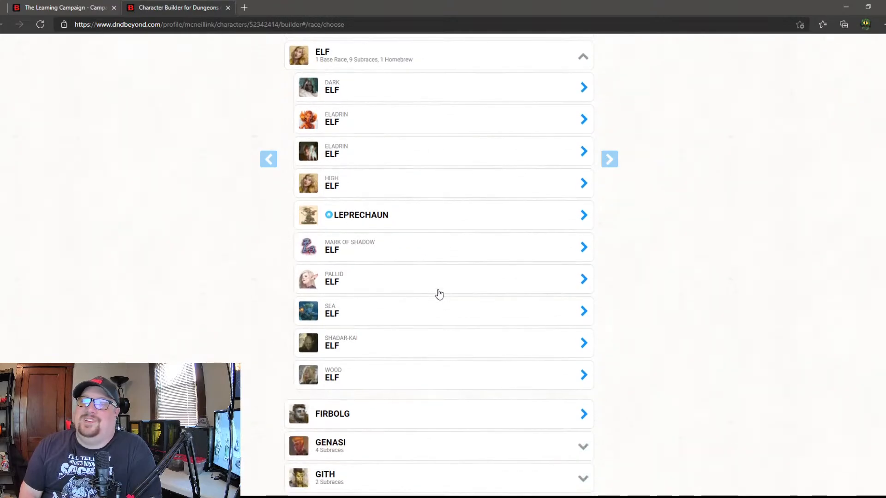
scroll(439, 294, down, 2)
click(372, 305)
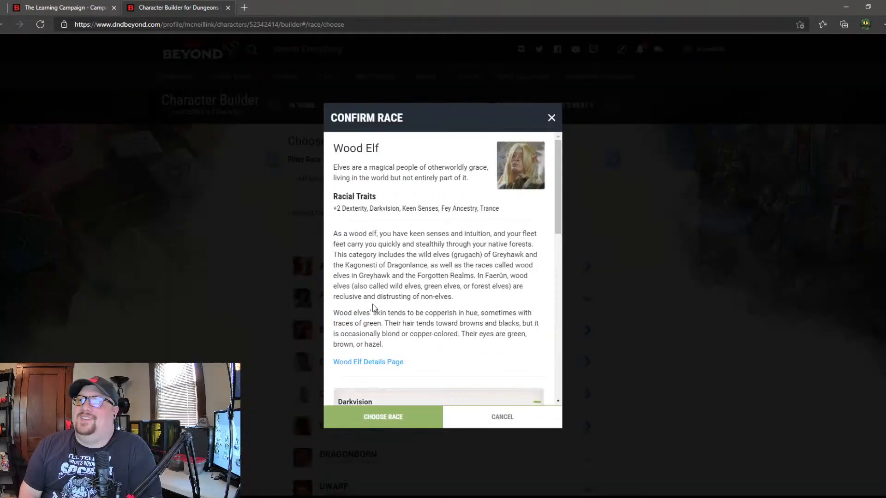
Step: Read through the Wood Elf traits down to Mask of the Wild and choose it as the character's race
scroll(500, 306, down, 3)
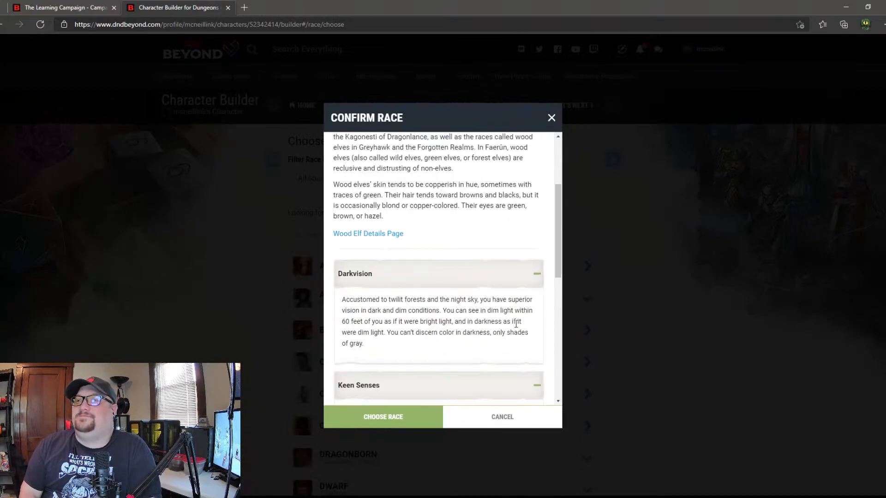
scroll(512, 327, down, 7)
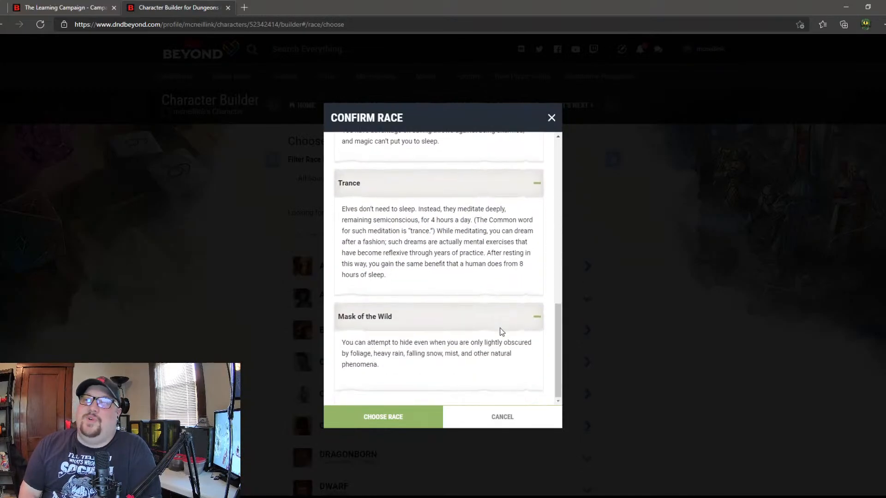
scroll(502, 332, up, 7)
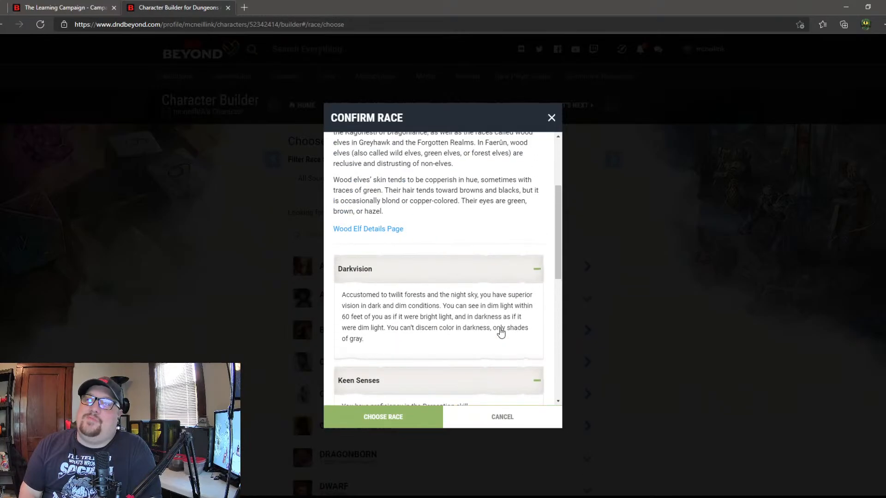
scroll(501, 332, up, 3)
scroll(501, 331, down, 6)
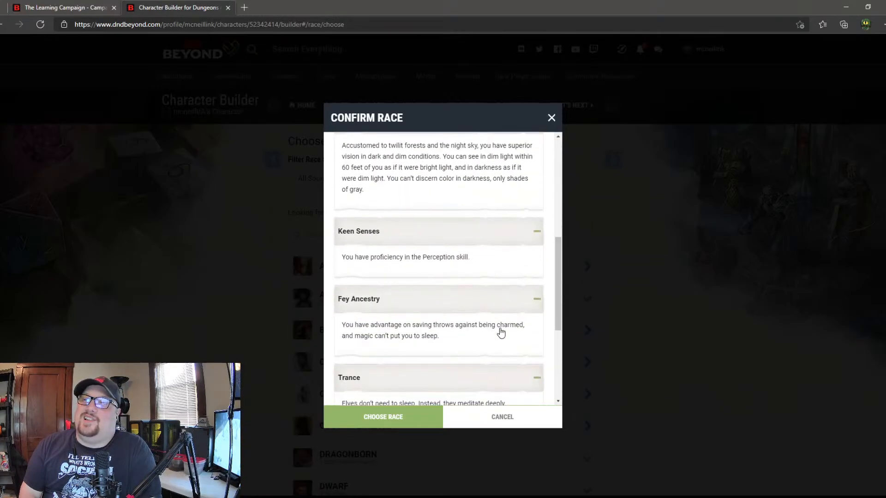
scroll(501, 332, down, 5)
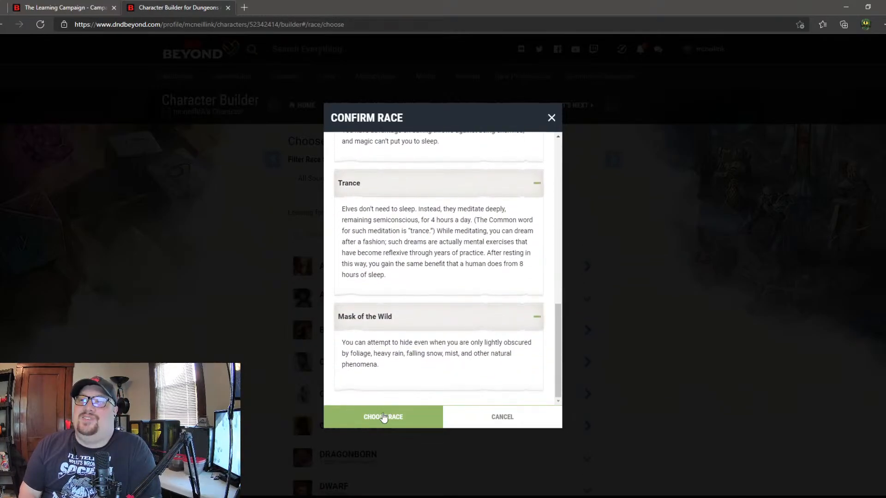
click(395, 421)
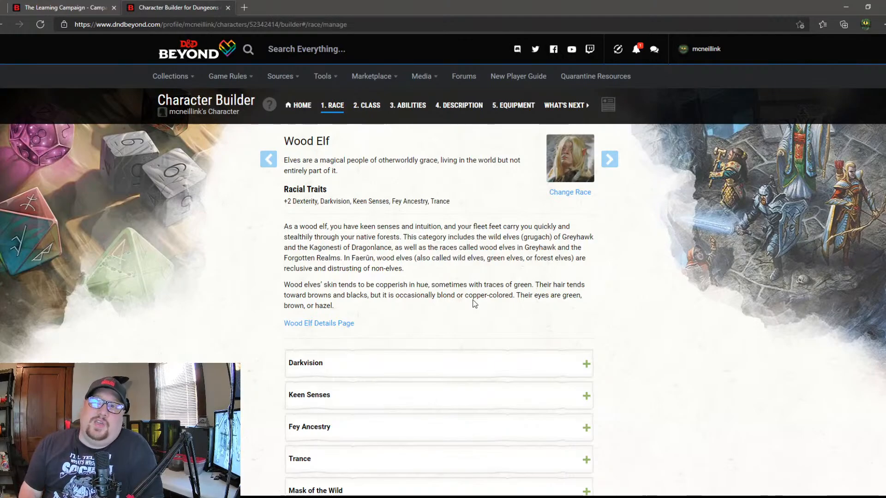
Step: Review the chosen Wood Elf's racial traits, expanding and collapsing the Darkvision description
scroll(474, 303, down, 2)
click(572, 294)
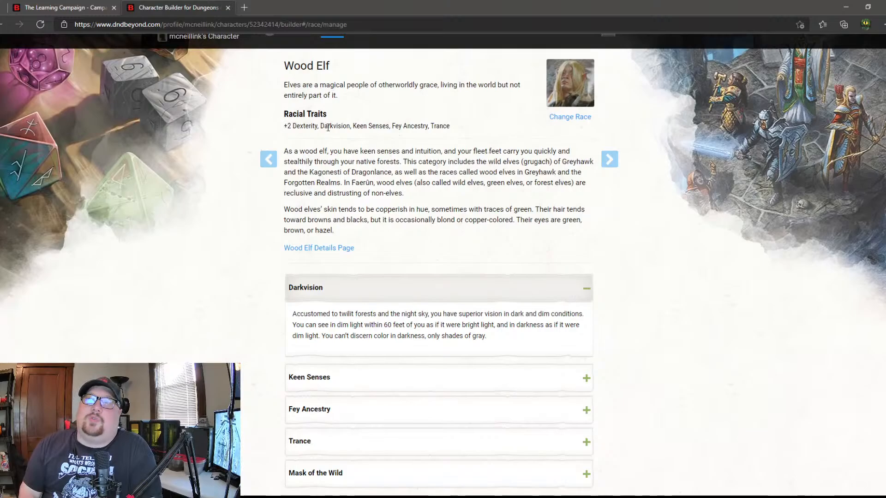
scroll(328, 128, up, 2)
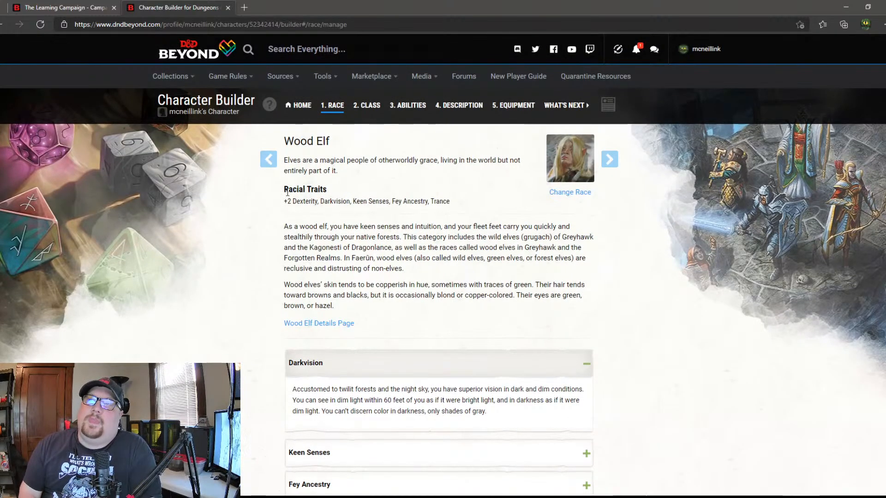
scroll(370, 387, down, 1)
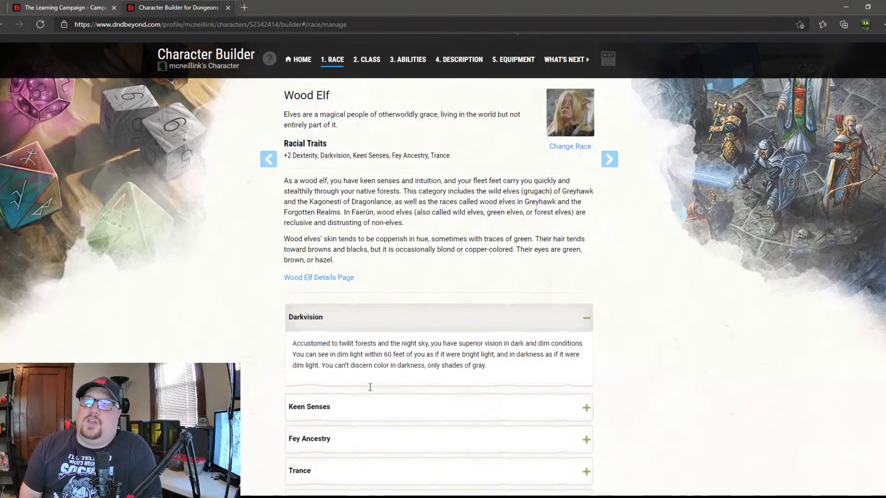
click(584, 297)
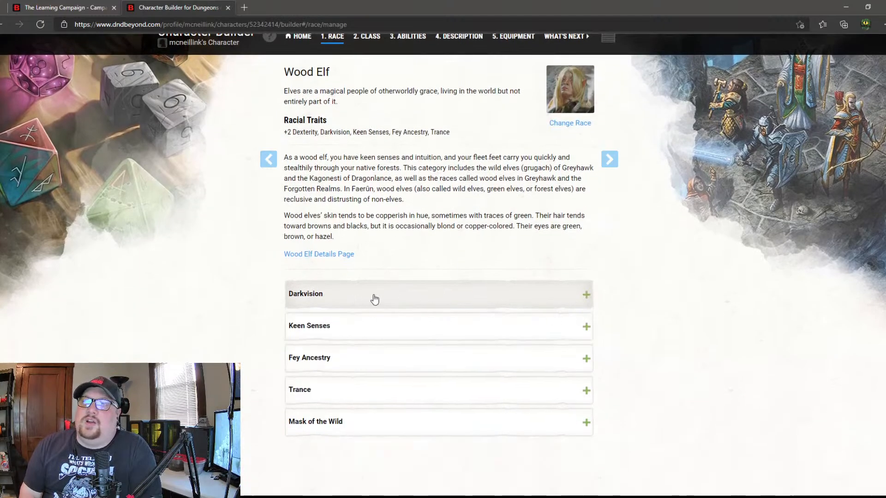
Step: Expand and read the Wood Elf's Darkvision, Keen Senses, Fey Ancestry, Trance and Mask of the Wild descriptions
click(586, 300)
scroll(531, 337, down, 1)
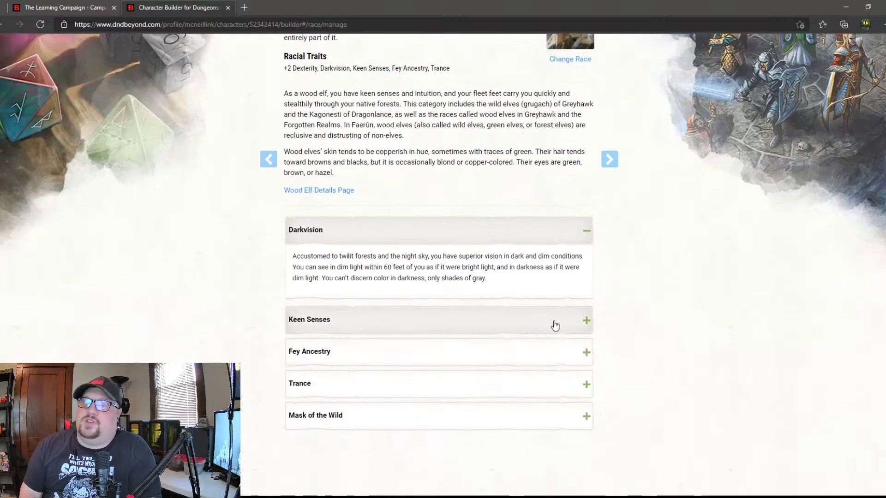
click(555, 325)
scroll(388, 343, down, 1)
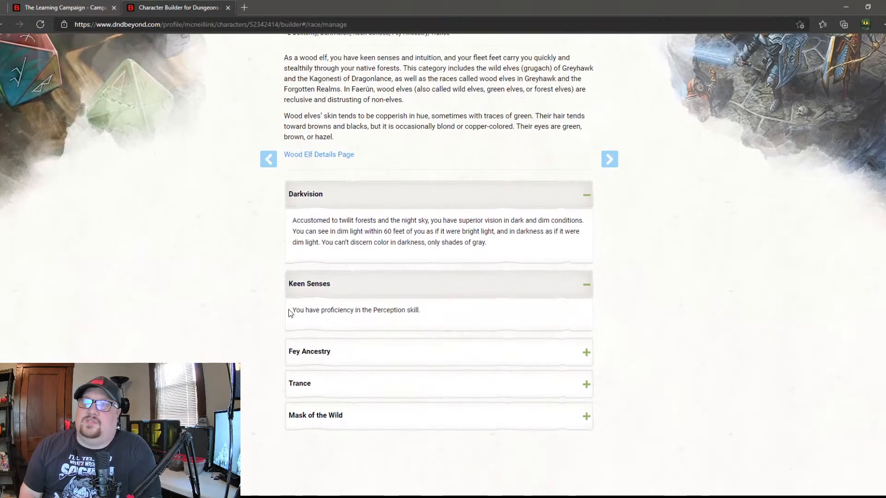
click(373, 361)
scroll(554, 391, down, 1)
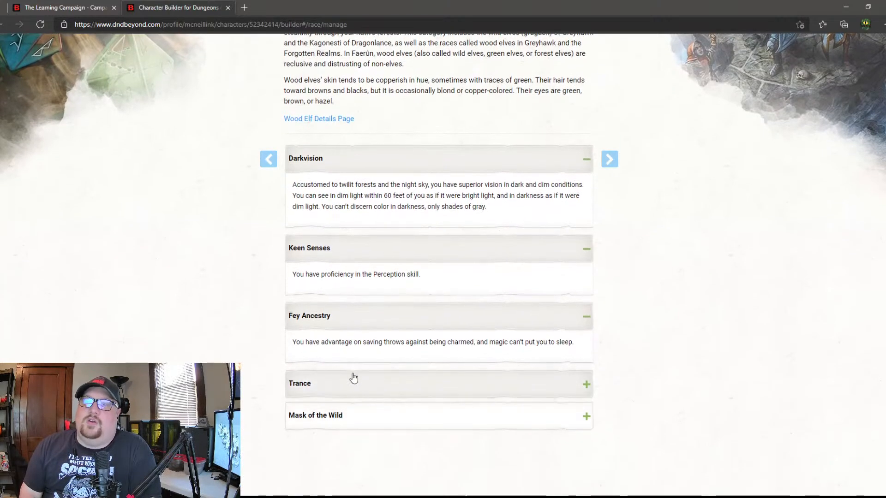
click(366, 386)
scroll(371, 397, down, 2)
click(376, 412)
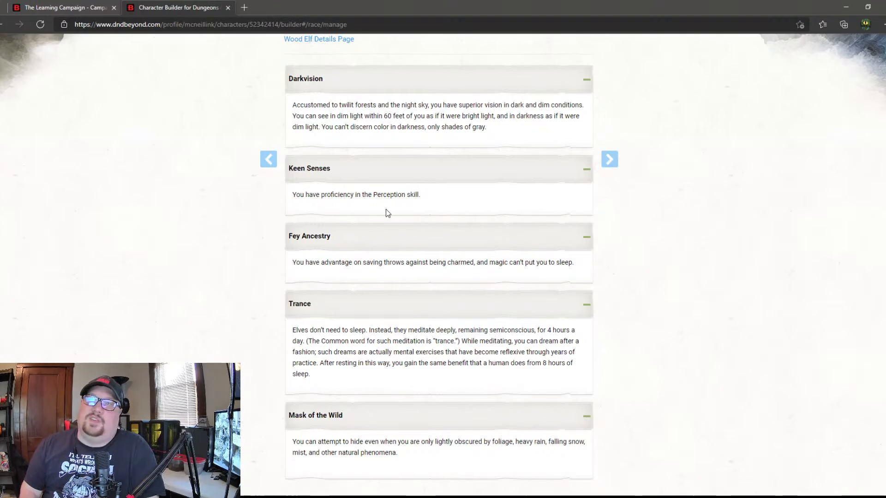
Step: Continue to the class selection and look through the full list of available classes
scroll(553, 278, up, 4)
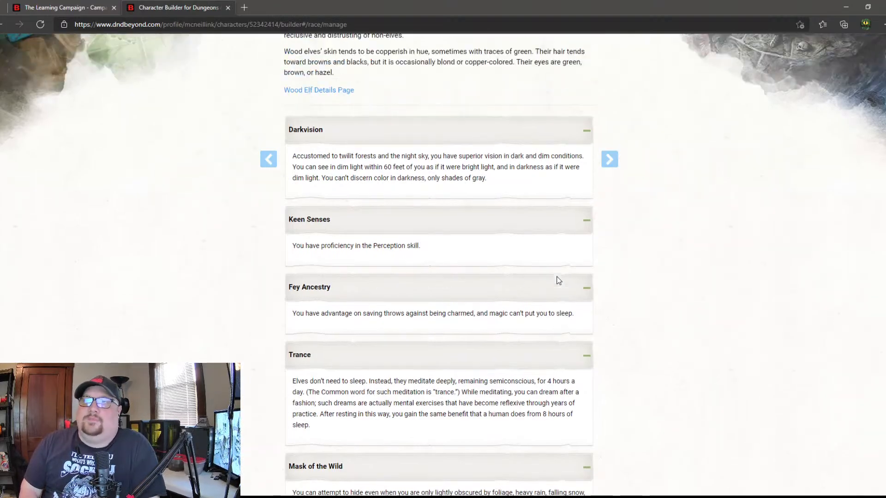
scroll(551, 297, up, 2)
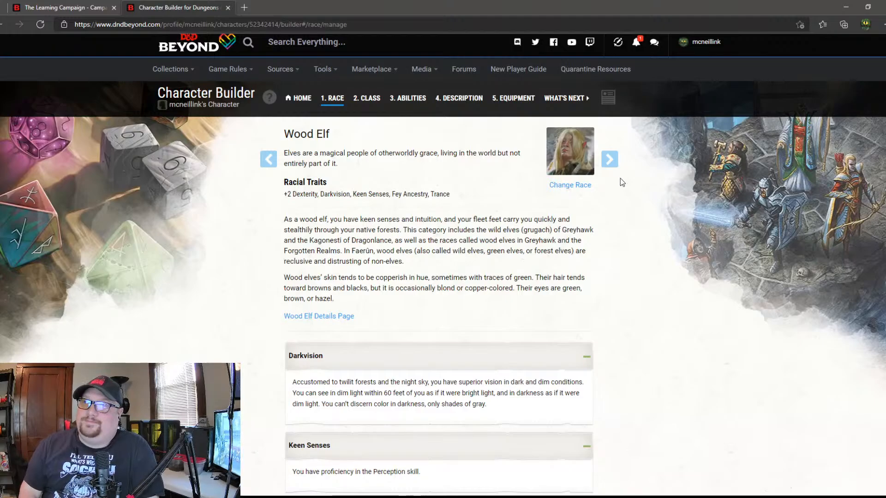
scroll(626, 185, down, 7)
scroll(627, 186, up, 7)
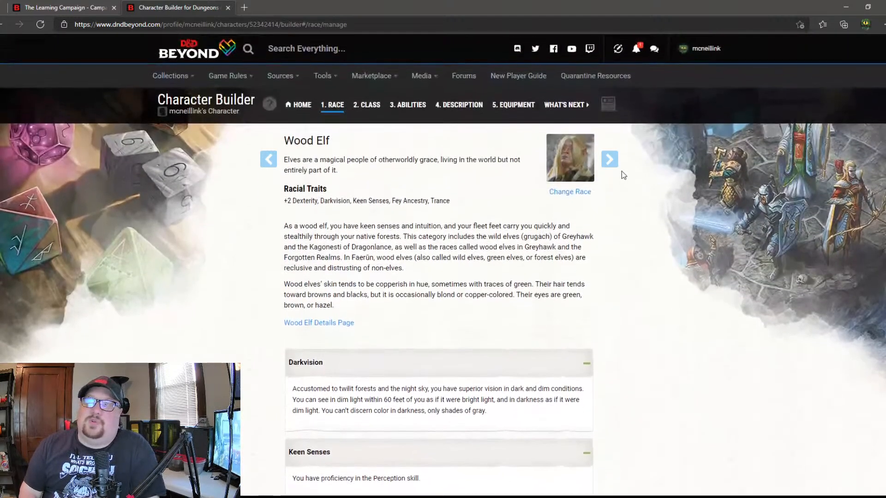
click(610, 161)
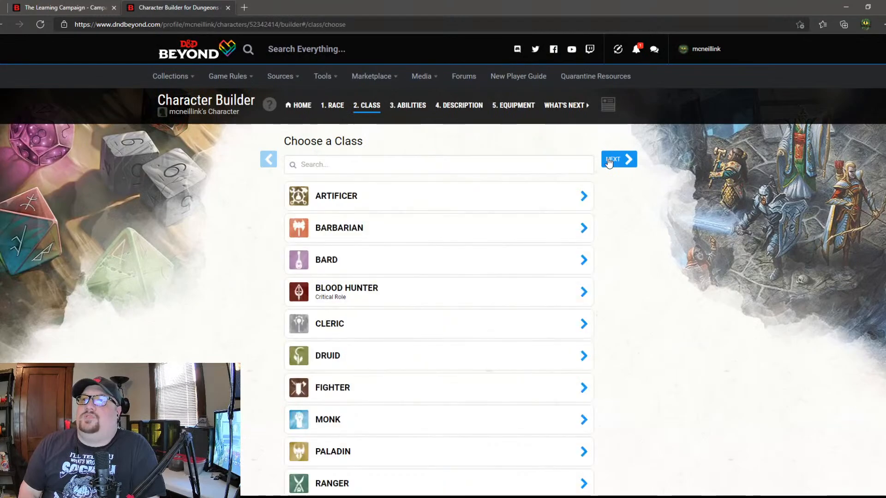
scroll(650, 215, down, 4)
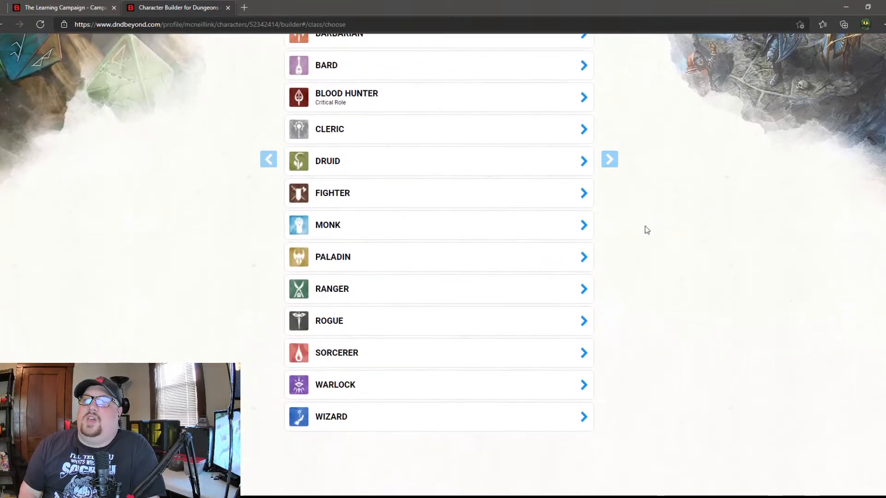
scroll(635, 250, up, 5)
scroll(635, 250, down, 5)
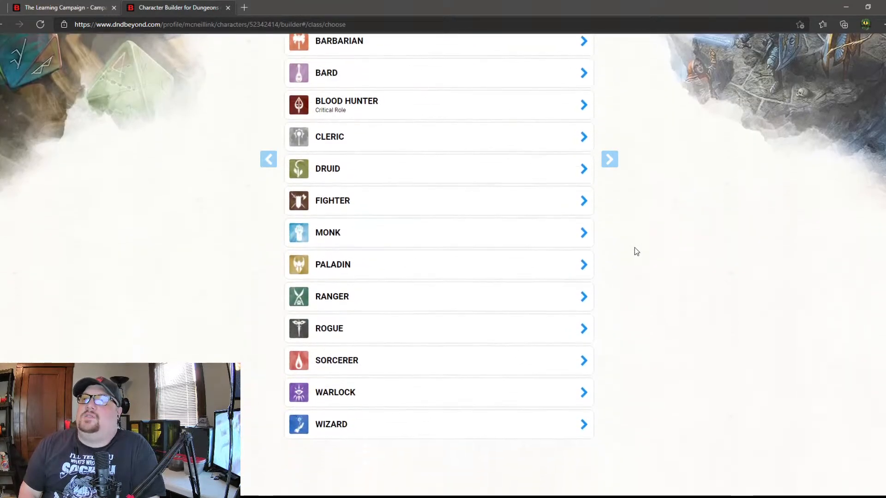
scroll(635, 251, up, 2)
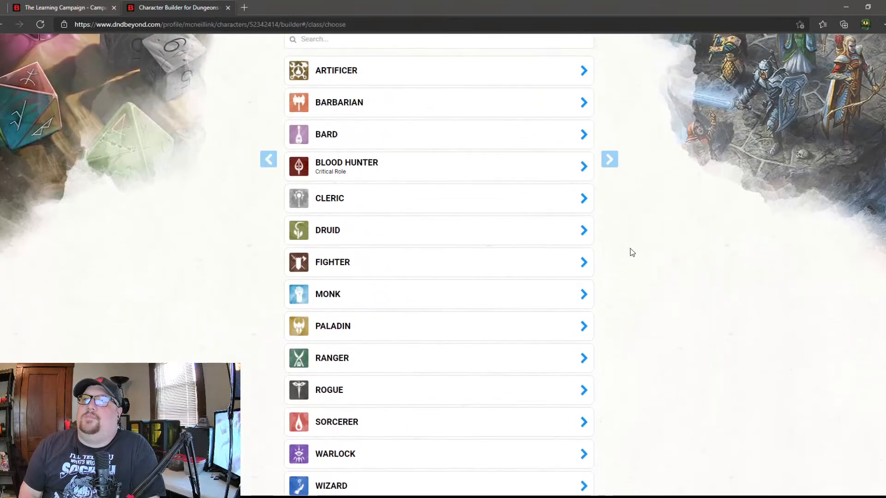
Step: Open the Cleric class details, read through its features and add Cleric as the character's class
click(548, 194)
scroll(502, 362, down, 5)
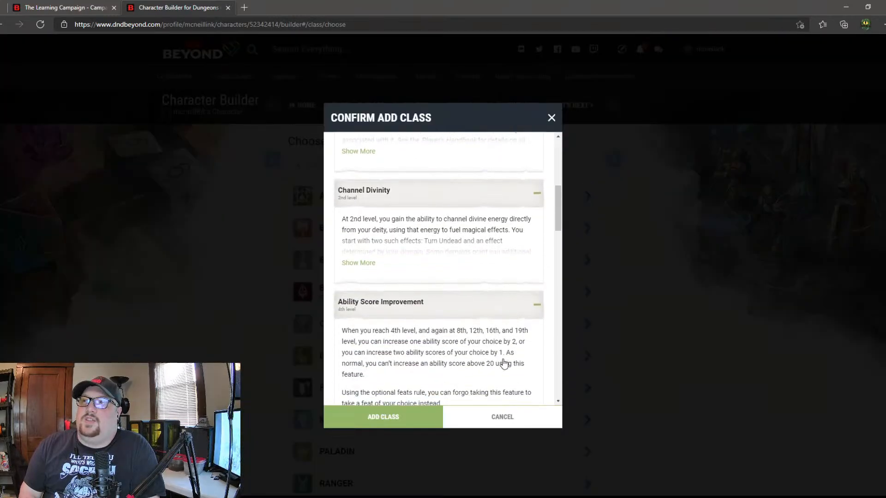
scroll(504, 363, up, 6)
scroll(504, 363, down, 2)
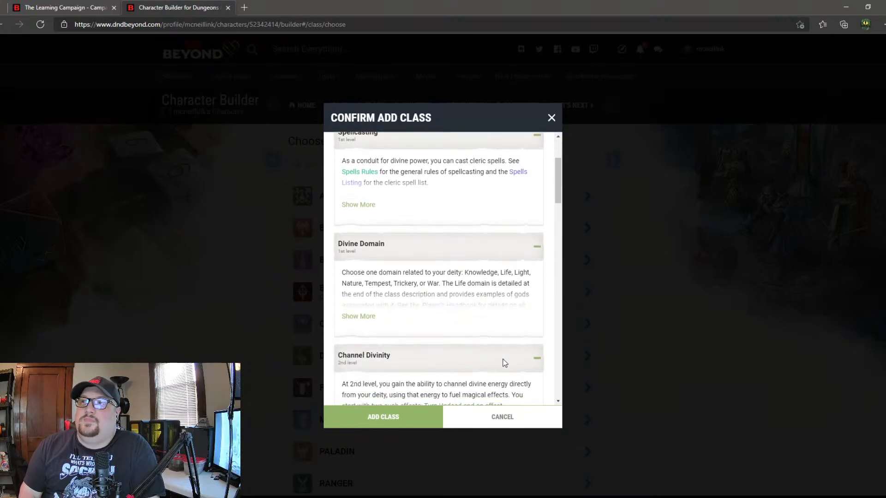
scroll(504, 362, down, 6)
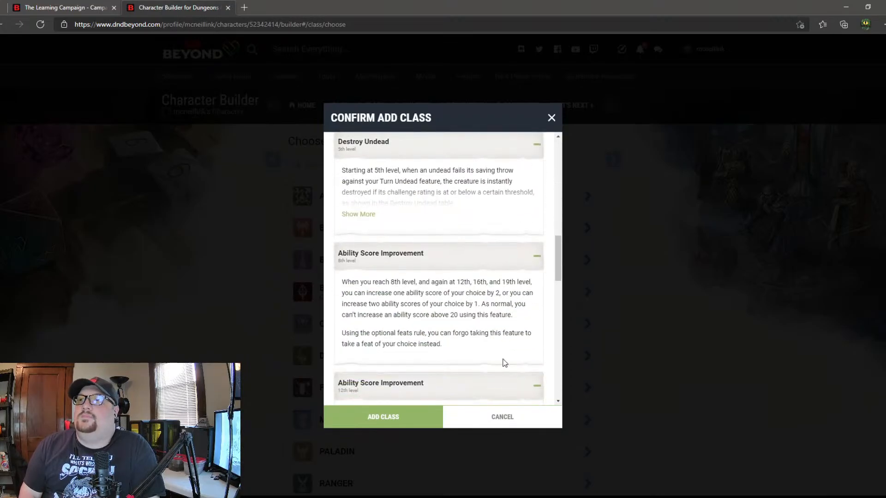
scroll(505, 363, up, 7)
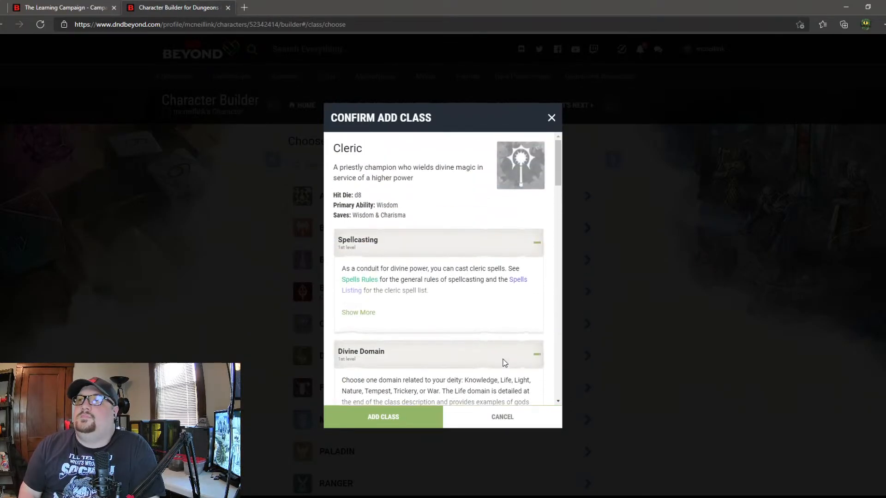
click(524, 251)
click(522, 253)
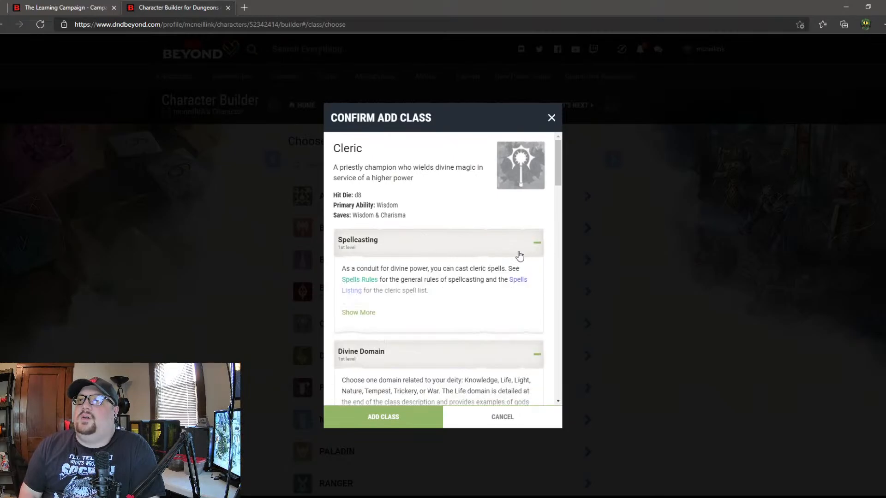
click(380, 416)
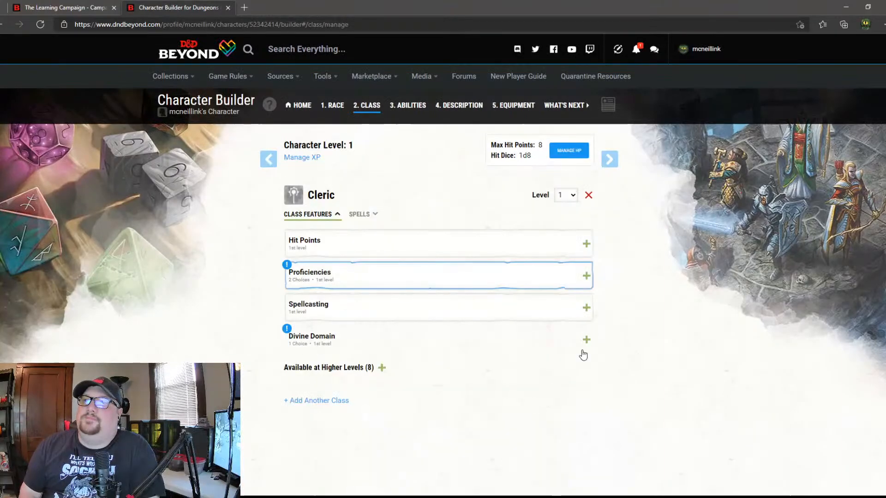
Step: Check the Cleric's Hit Points feature and choose History and Medicine as the two skill proficiencies
click(586, 244)
click(587, 245)
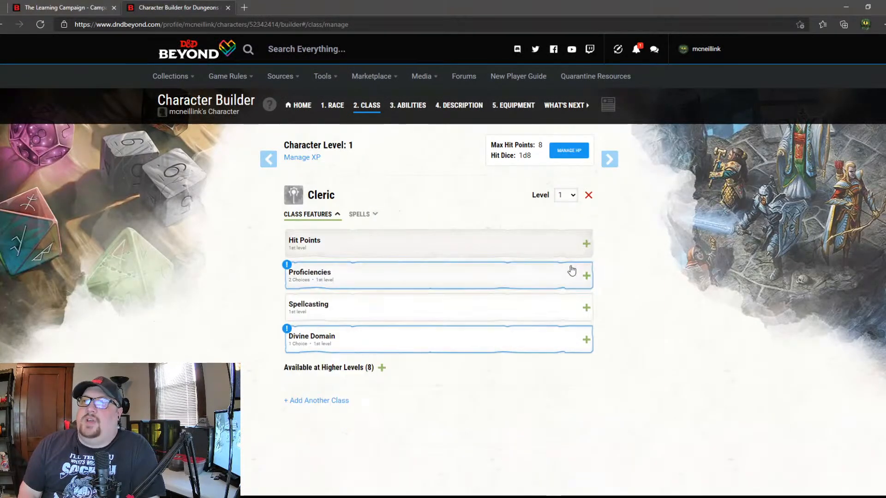
click(570, 284)
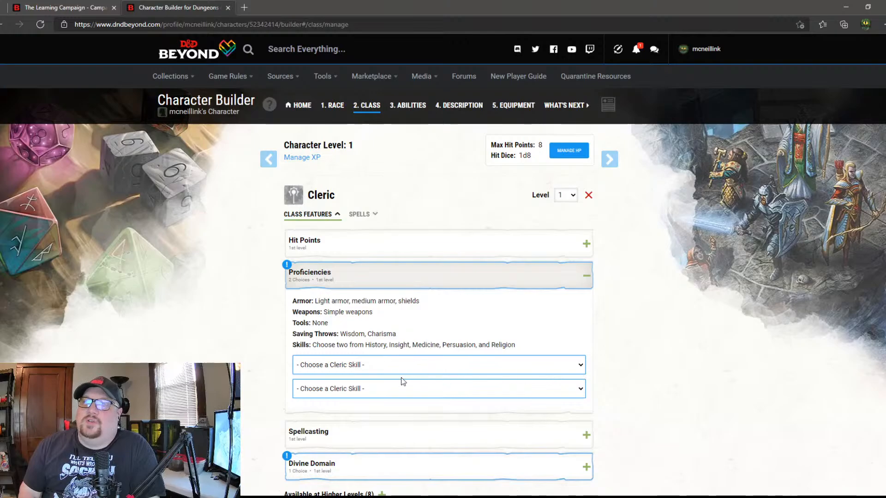
click(314, 390)
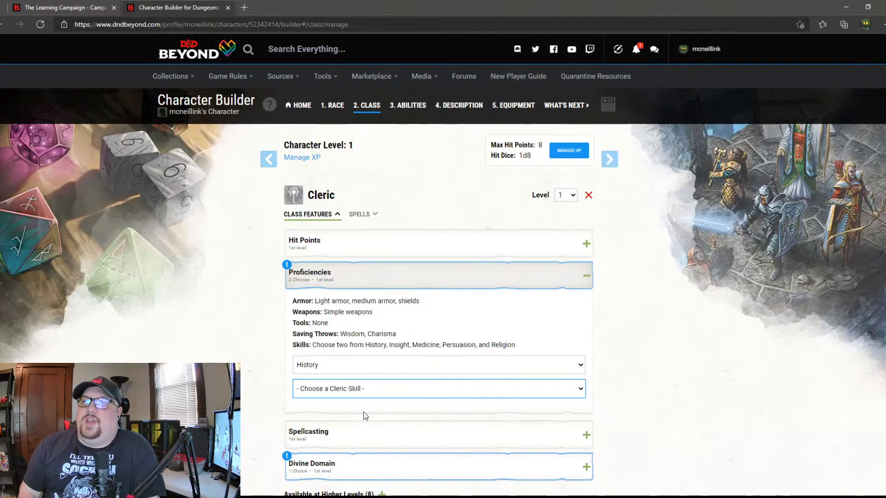
click(330, 419)
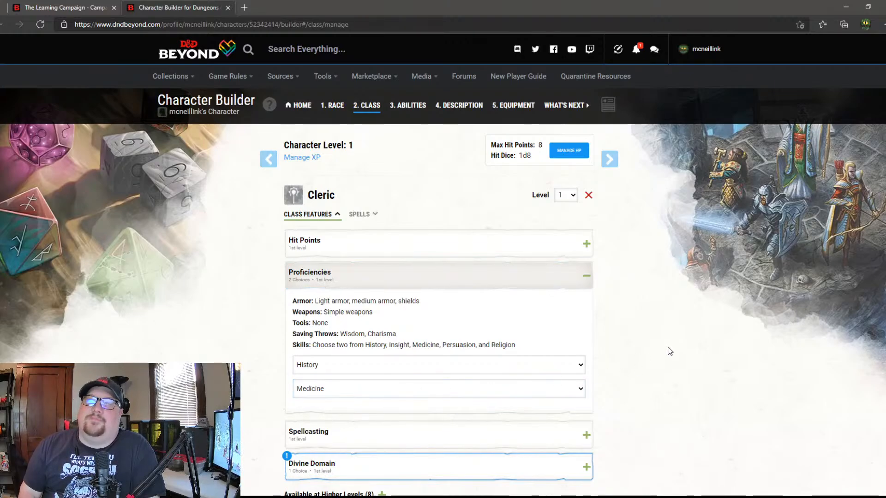
Step: Set the Cleric's Divine Domain to Life Domain and expand its Bonus Proficiency description
scroll(621, 363, down, 2)
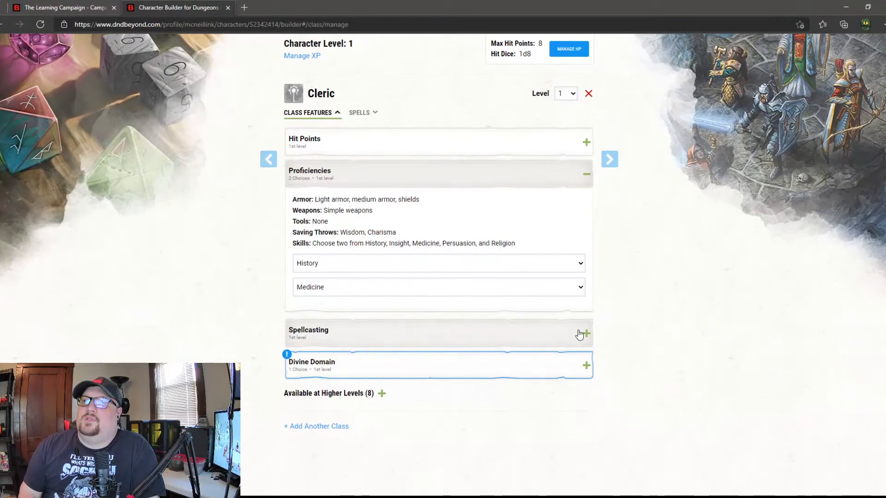
click(587, 367)
scroll(588, 369, down, 3)
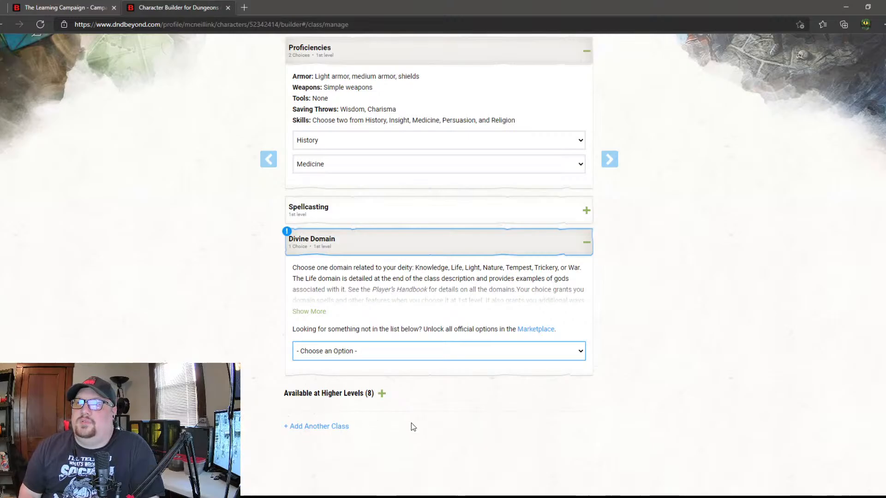
click(312, 419)
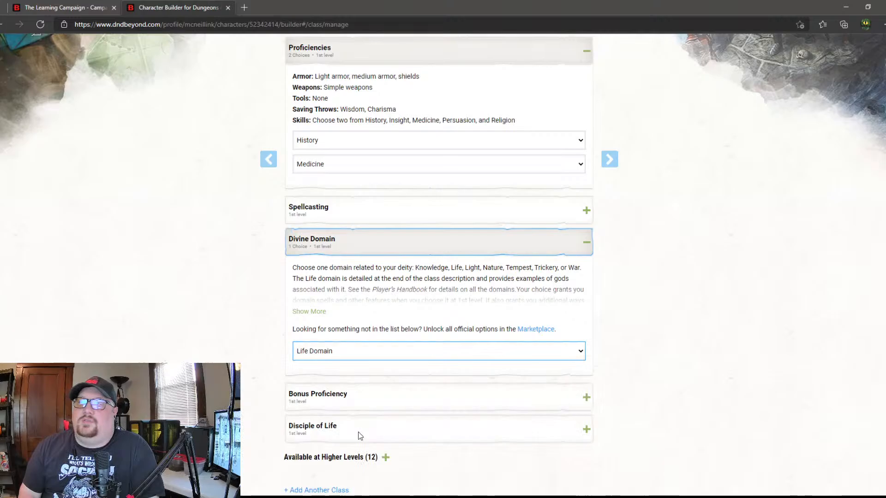
click(586, 398)
scroll(480, 392, down, 2)
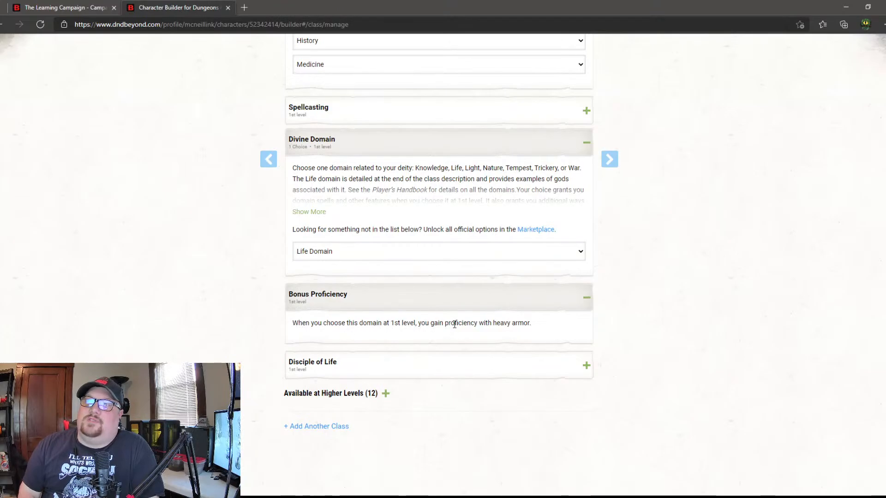
Step: Switch the Divine Domain to Death Domain to compare its Bonus Proficiency, and return it to Life Domain
click(581, 255)
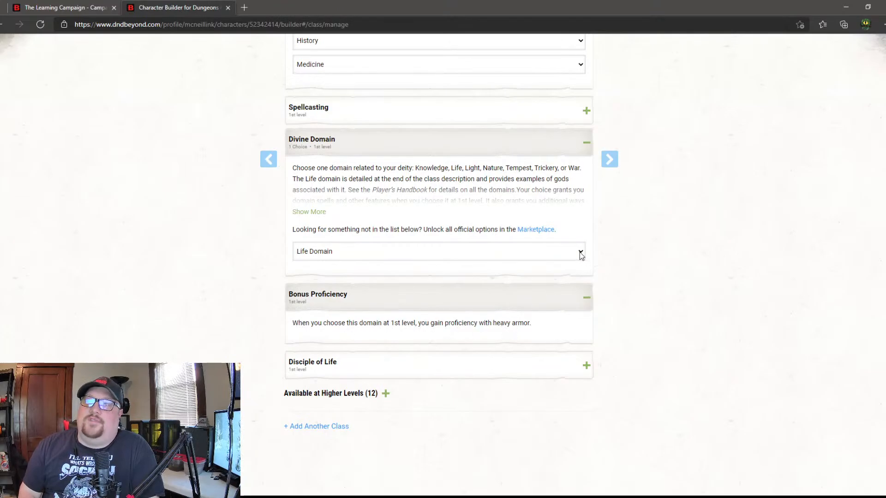
click(336, 279)
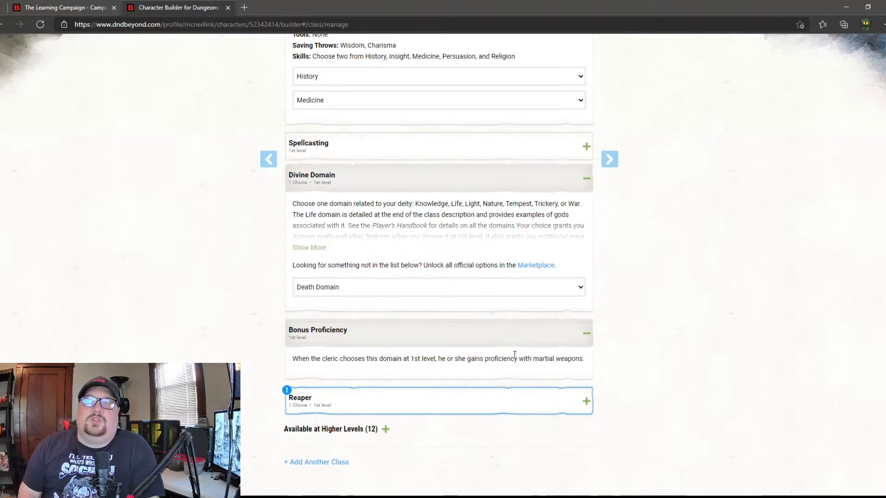
click(322, 361)
Step: Expand the Disciple of Life feature and read how it improves healing spells
click(575, 367)
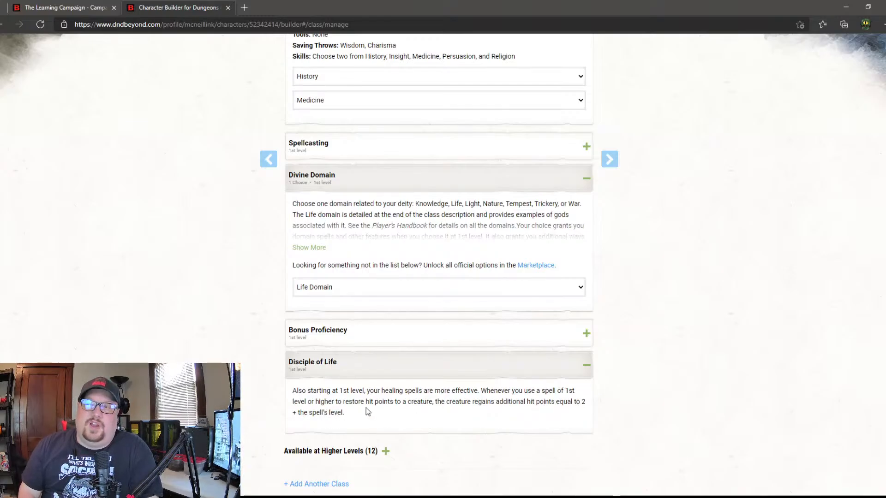
scroll(383, 415, down, 1)
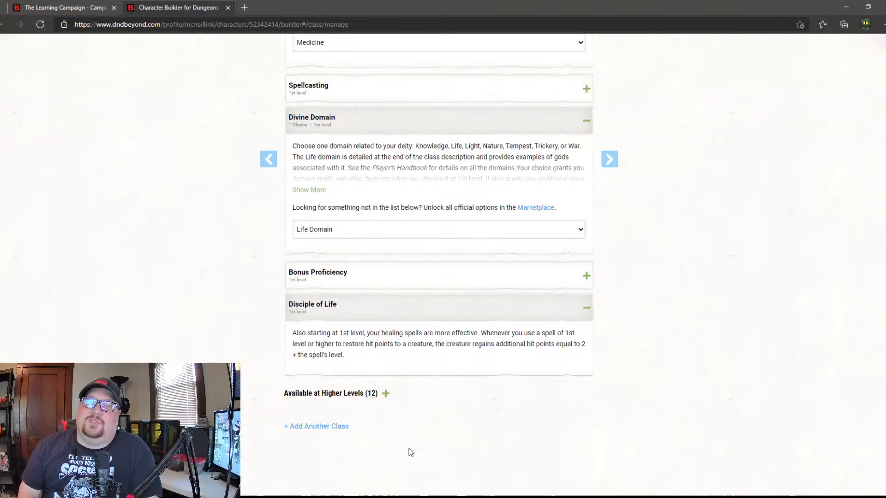
scroll(427, 453, up, 6)
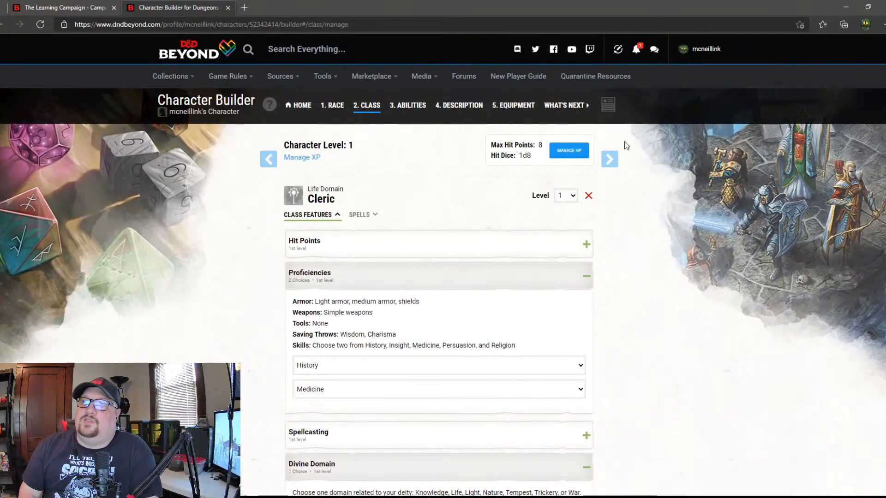
Step: Continue to the ability scores and set the generation method to Manual/Rolled
click(610, 159)
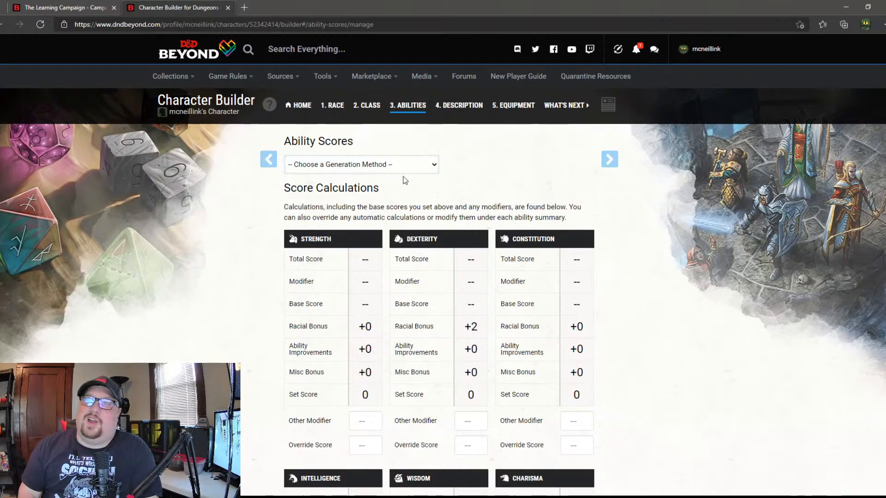
click(332, 201)
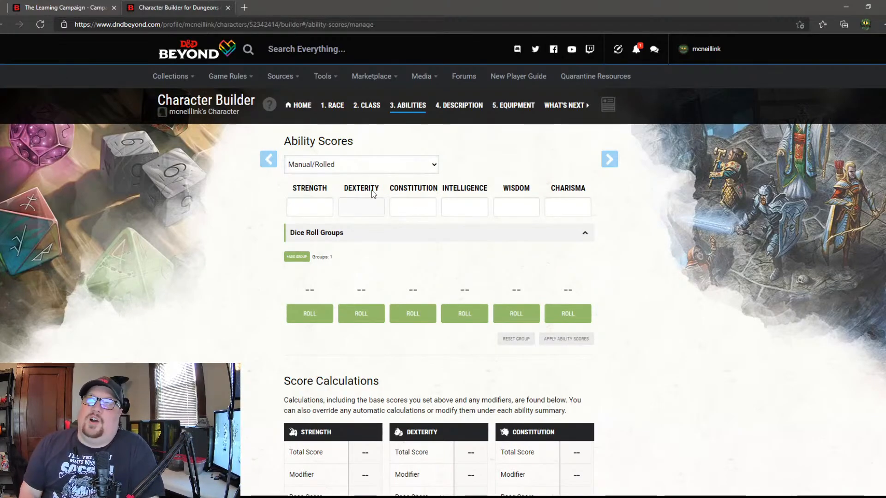
Step: Show the available digital dice and hide them again
click(5, 480)
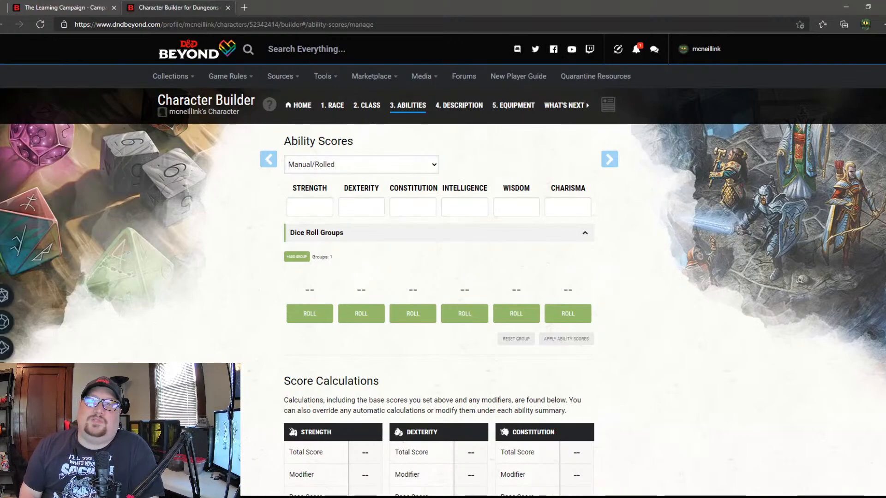
click(5, 480)
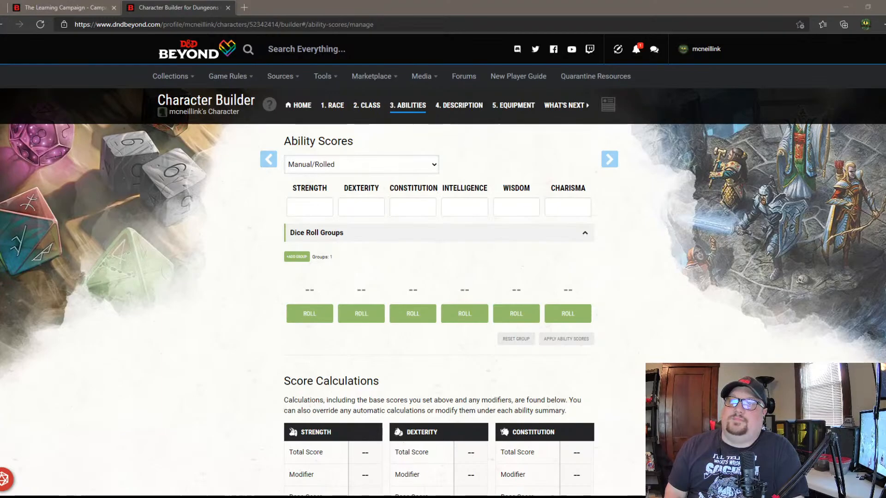
click(37, 431)
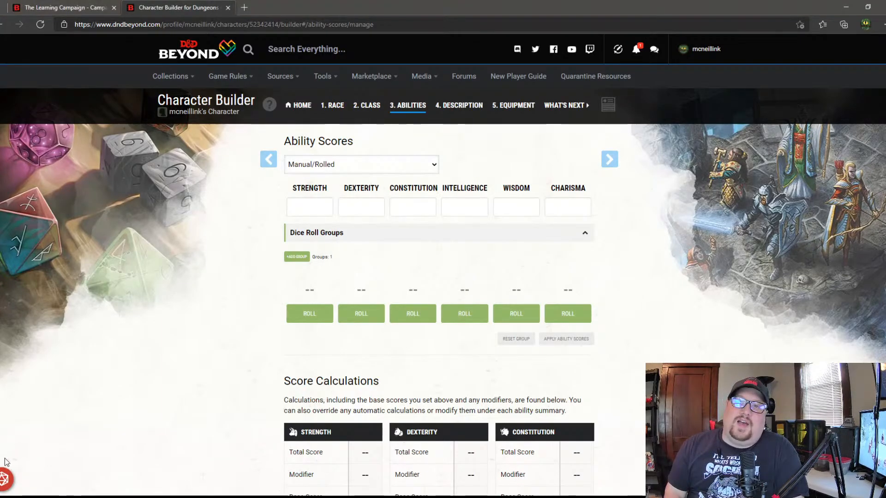
Step: Show the digital dice, collapse the Dice Roll Groups, and review the Score Calculations for all six abilities
click(6, 487)
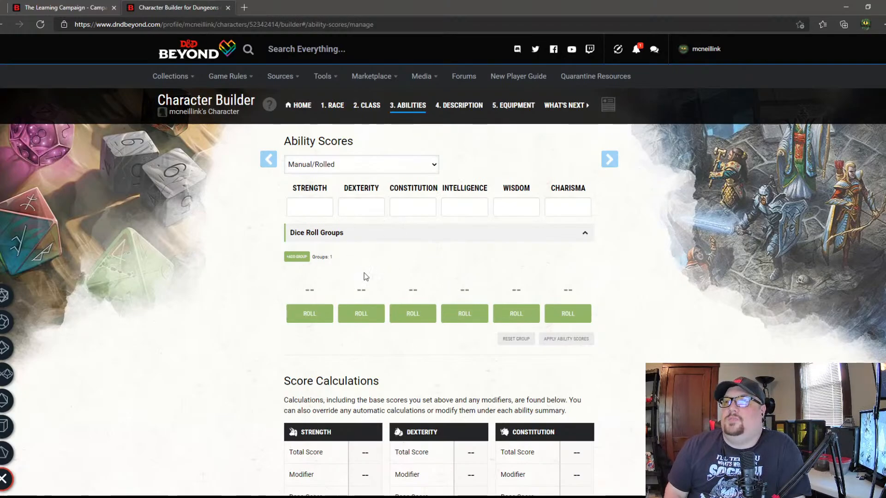
scroll(362, 297, down, 1)
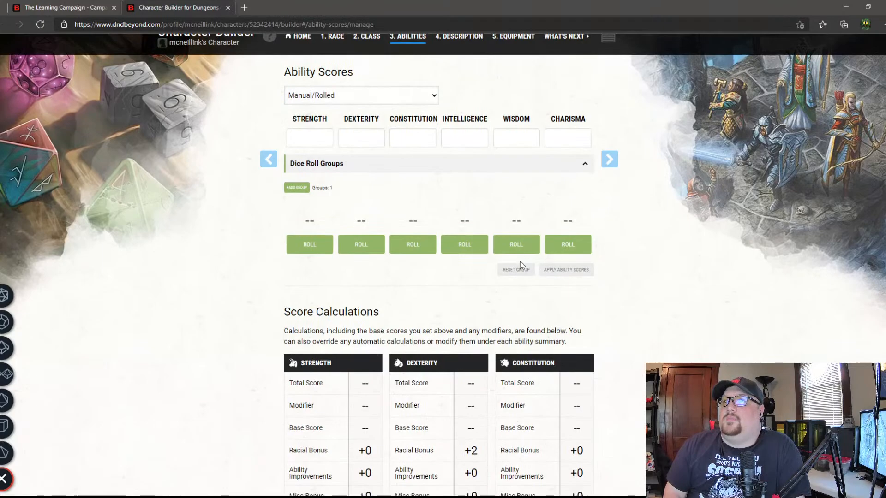
scroll(418, 318, down, 2)
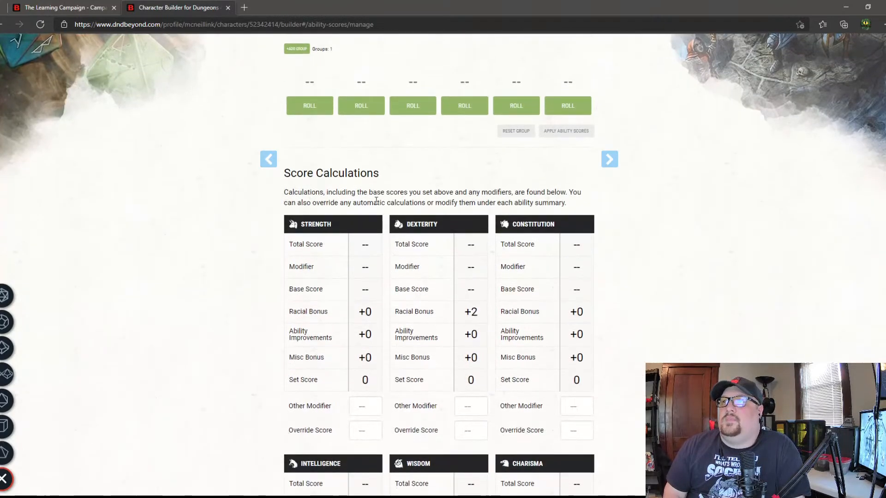
scroll(337, 201, up, 2)
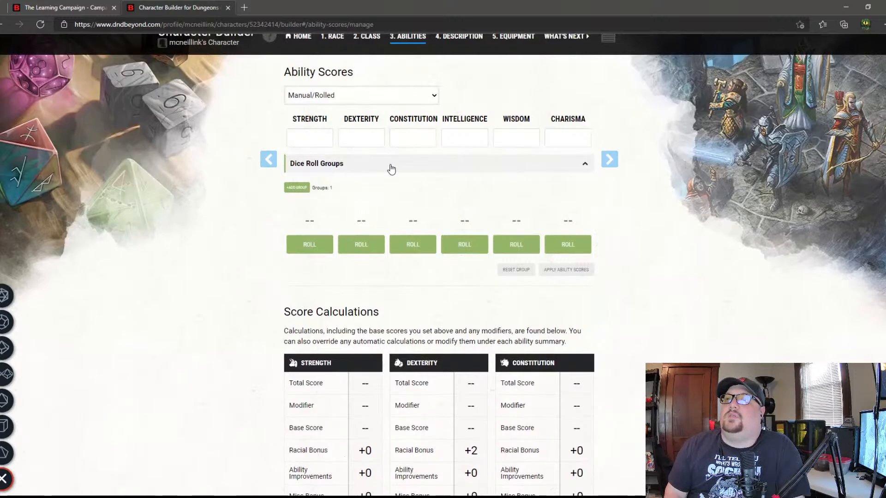
click(583, 167)
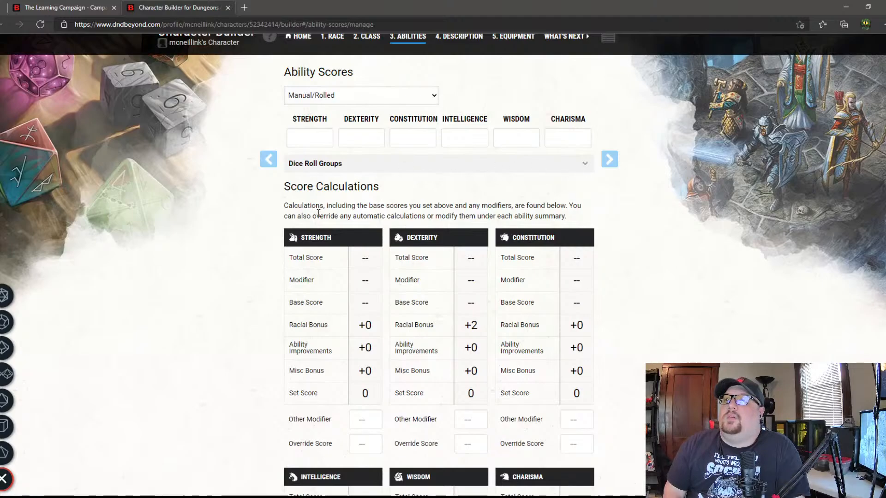
scroll(318, 213, down, 6)
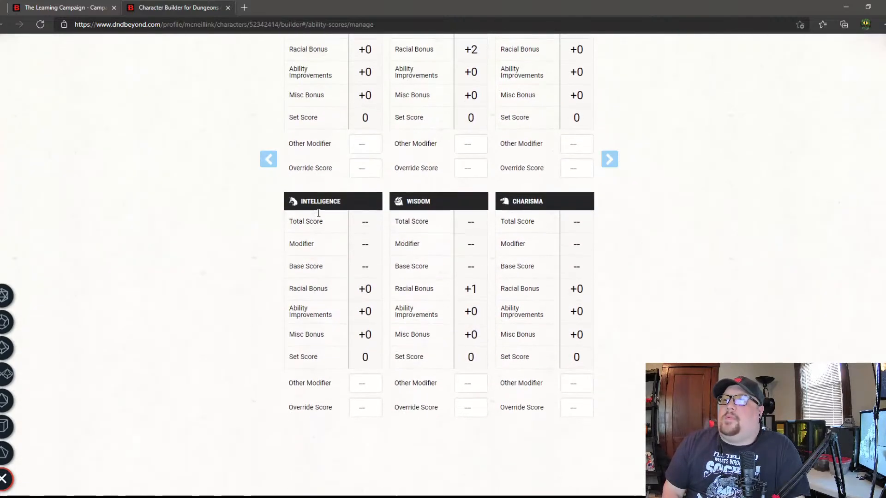
scroll(318, 213, up, 2)
scroll(318, 213, up, 5)
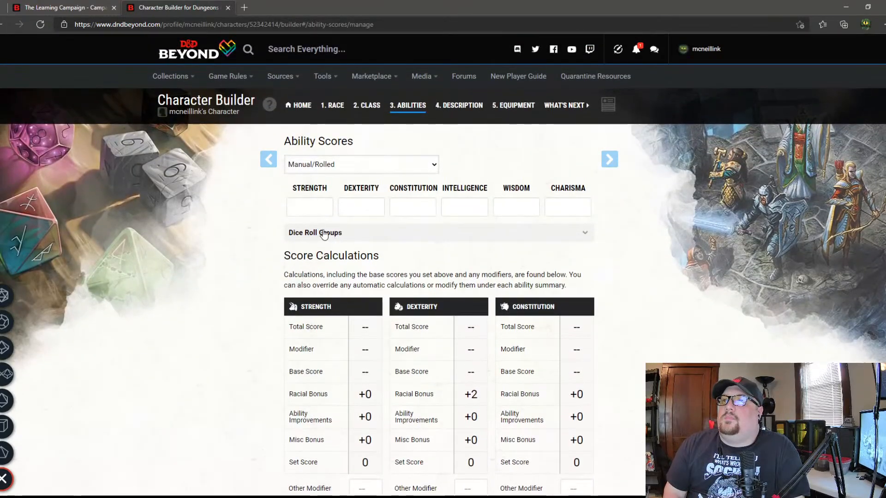
Step: Expand the Dice Roll Groups and roll all six ability scores in the group
click(324, 239)
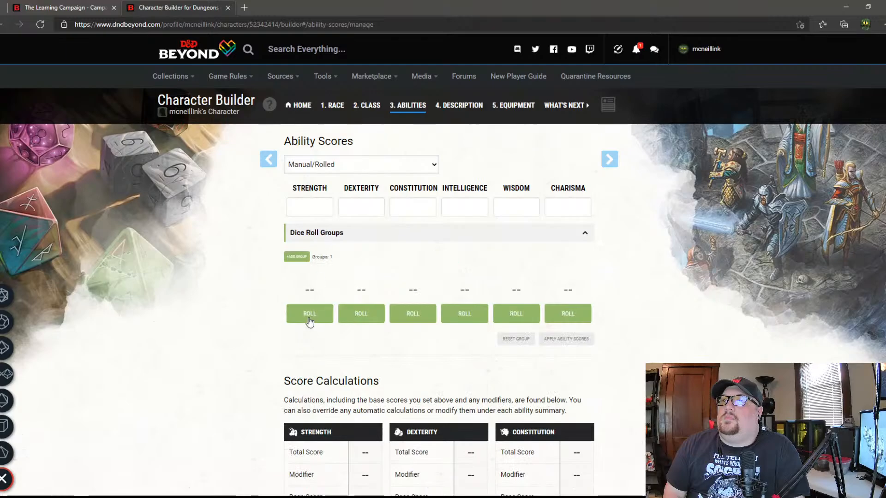
click(308, 314)
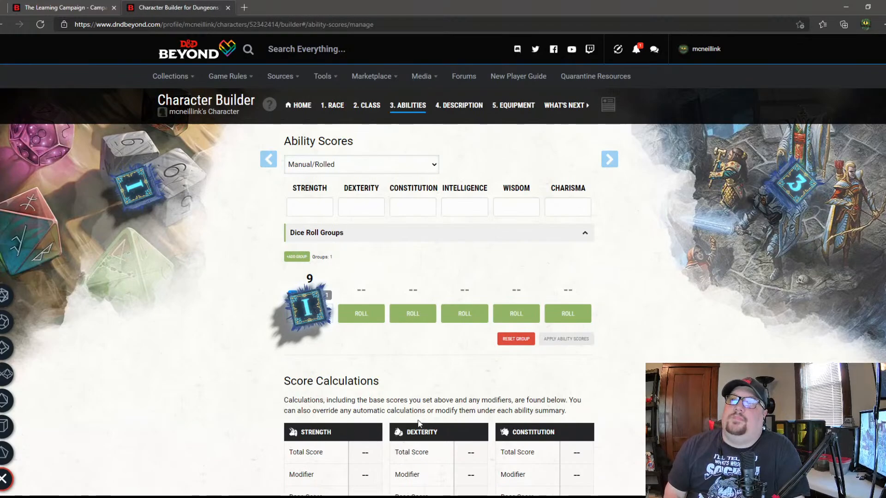
click(363, 315)
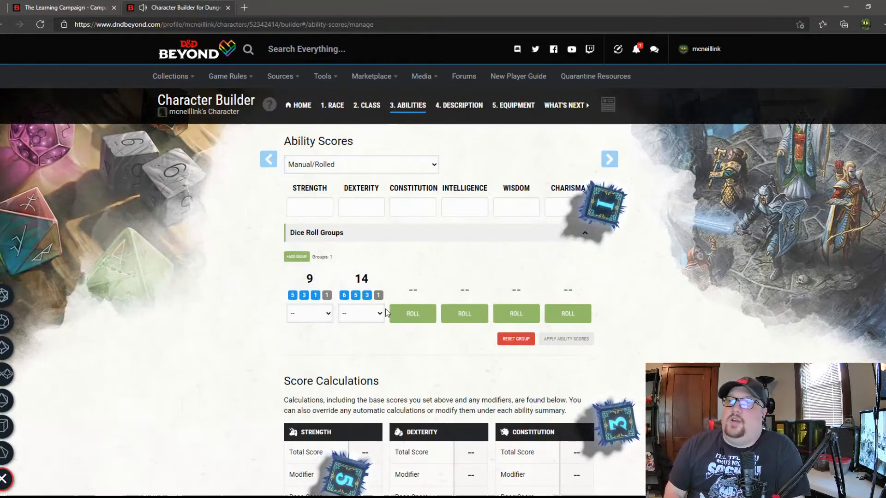
click(410, 315)
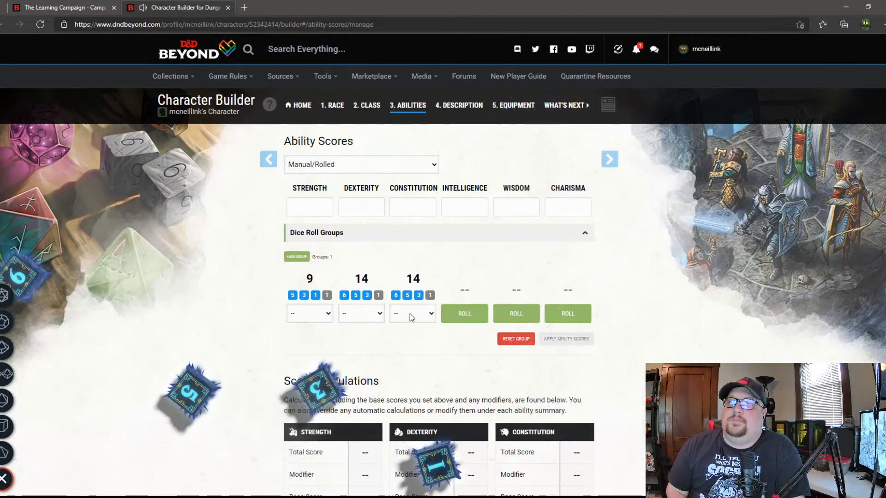
click(464, 316)
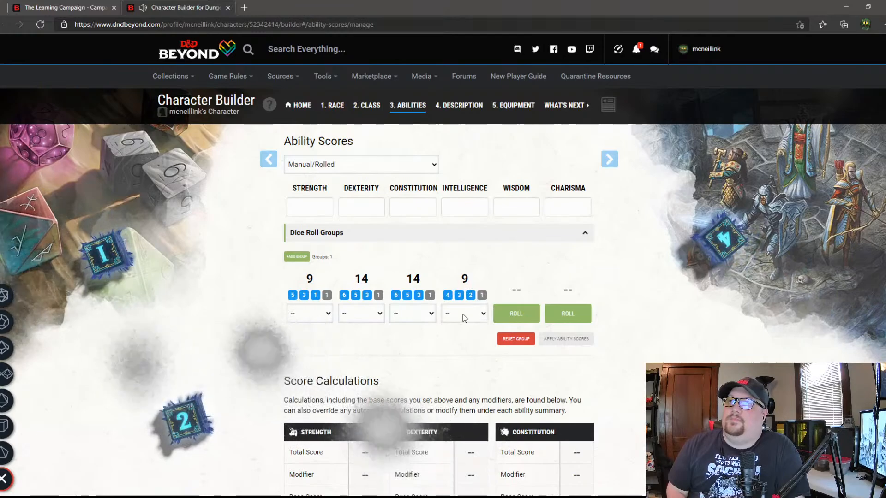
click(515, 312)
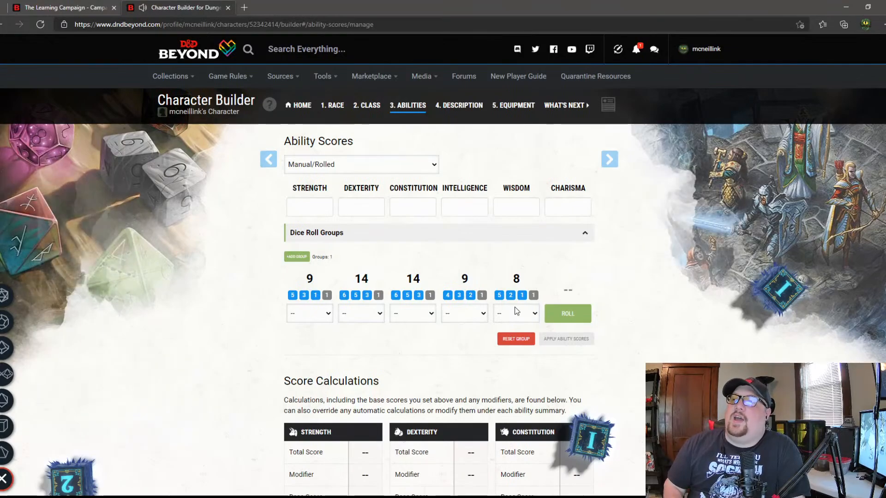
click(577, 315)
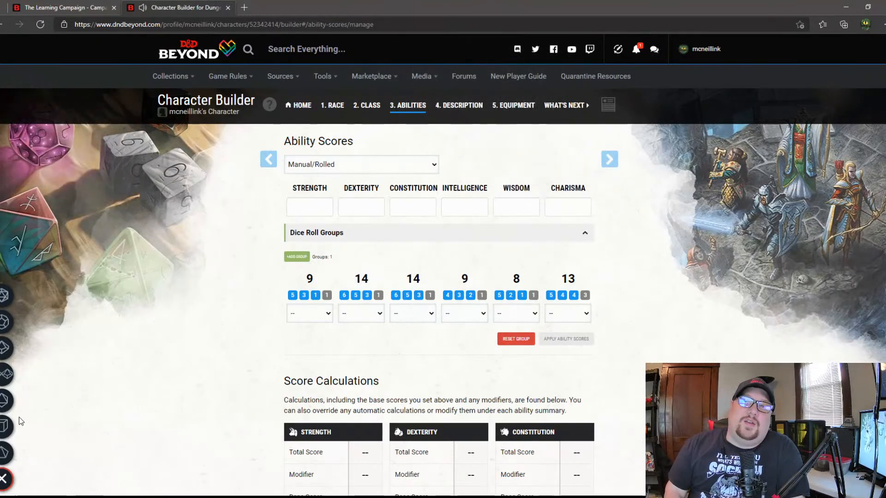
Step: Add six-sided dice from the digital dice set and roll them
click(3, 428)
click(4, 428)
click(4, 428)
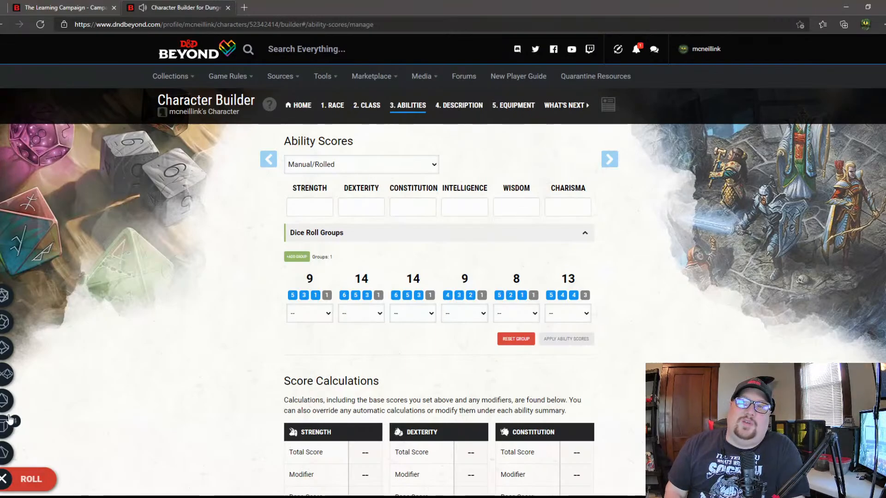
click(36, 481)
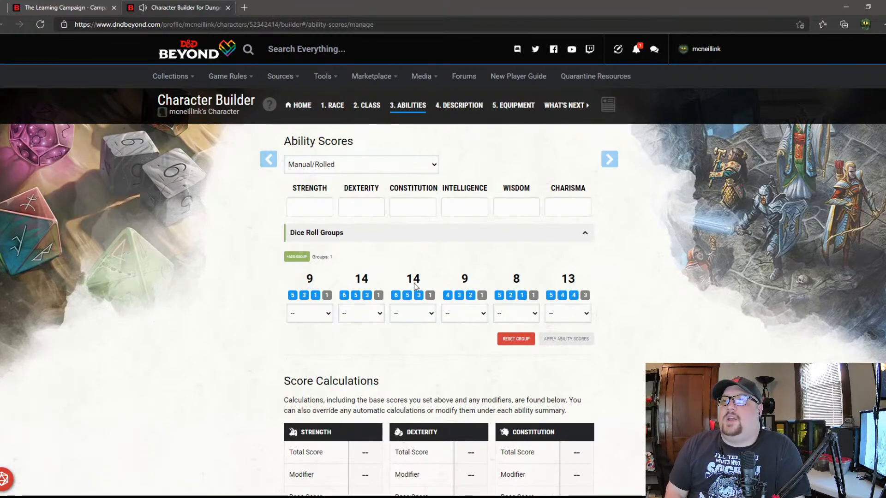
Step: Assign the rolls as STR 9, DEX 8, CON 14, INT 13, WIS 9 and CHA 14, and apply the ability scores
click(409, 383)
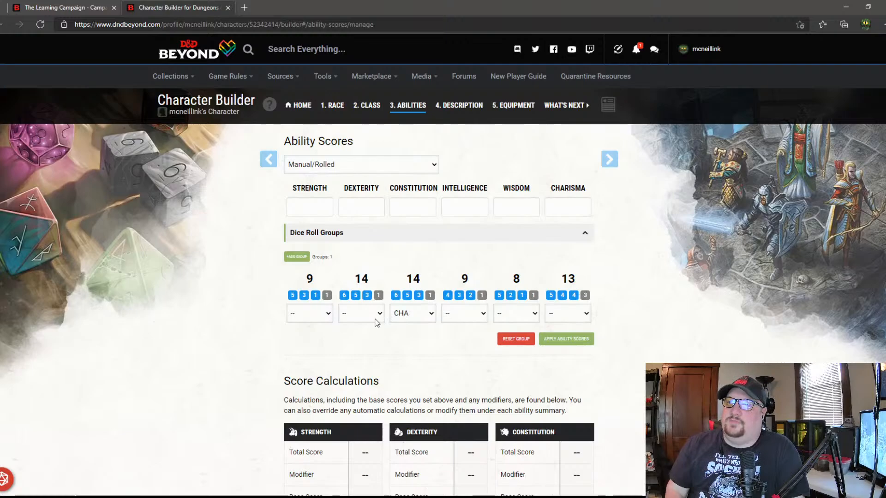
click(360, 361)
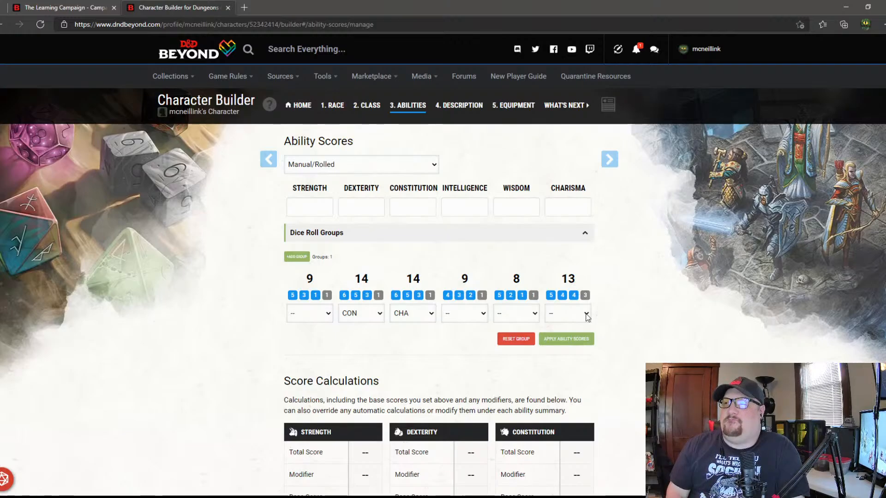
click(563, 358)
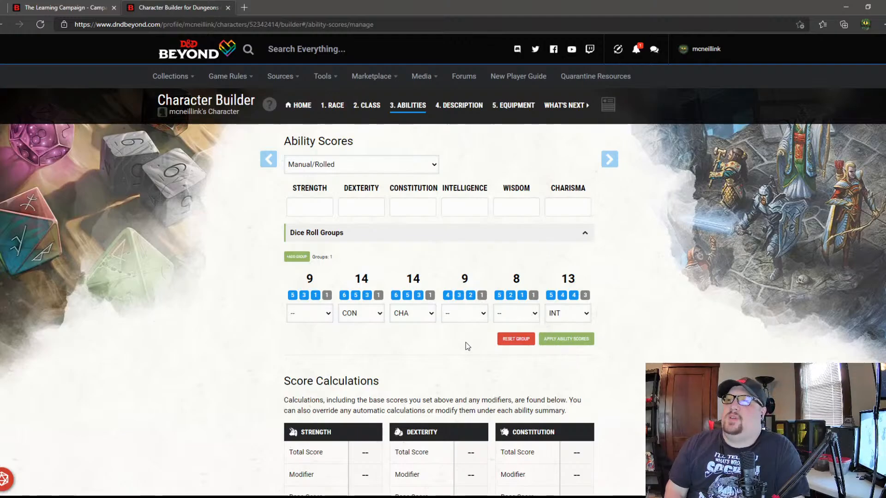
click(460, 360)
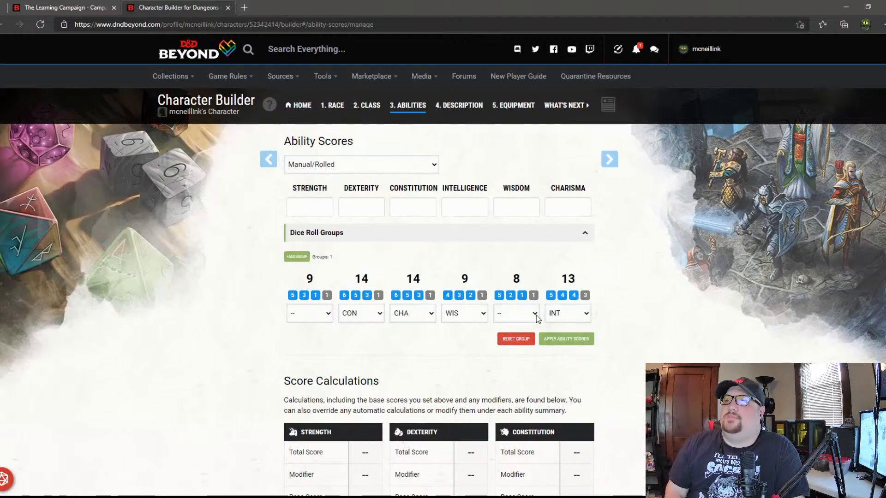
click(510, 347)
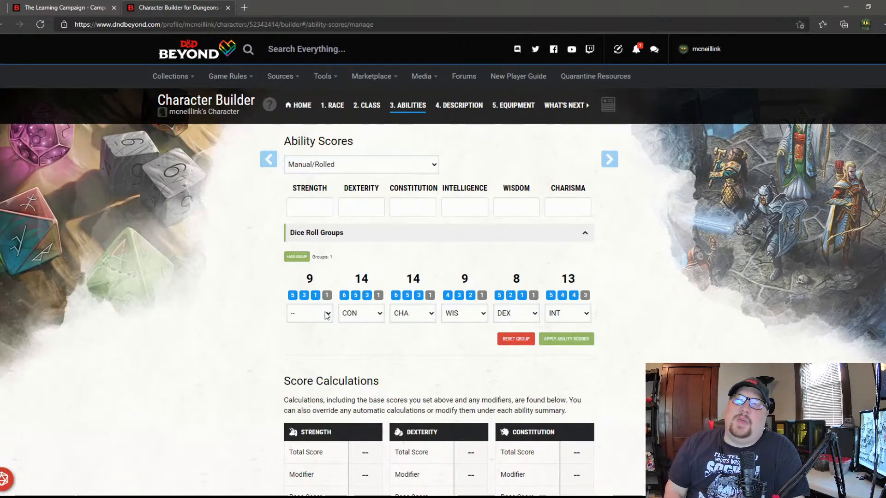
click(310, 340)
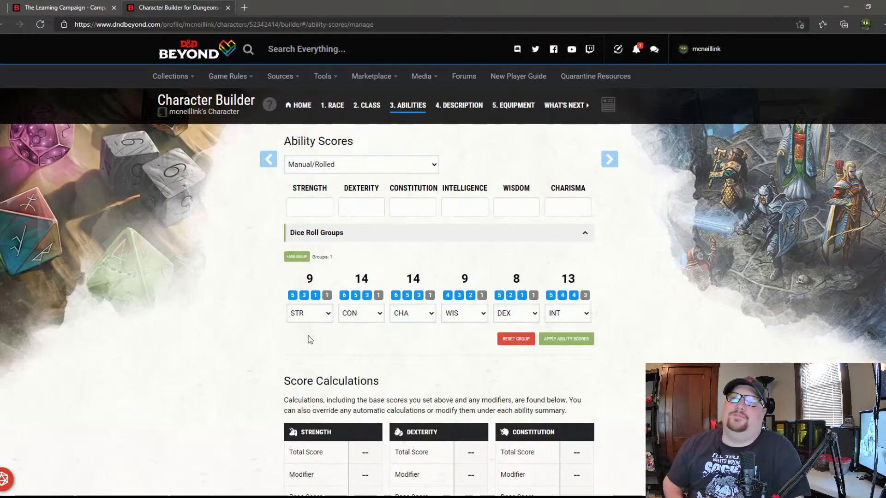
click(569, 340)
Step: Examine the Score Calculations for each ability's total score, modifier, base score and racial bonus
scroll(606, 353, down, 6)
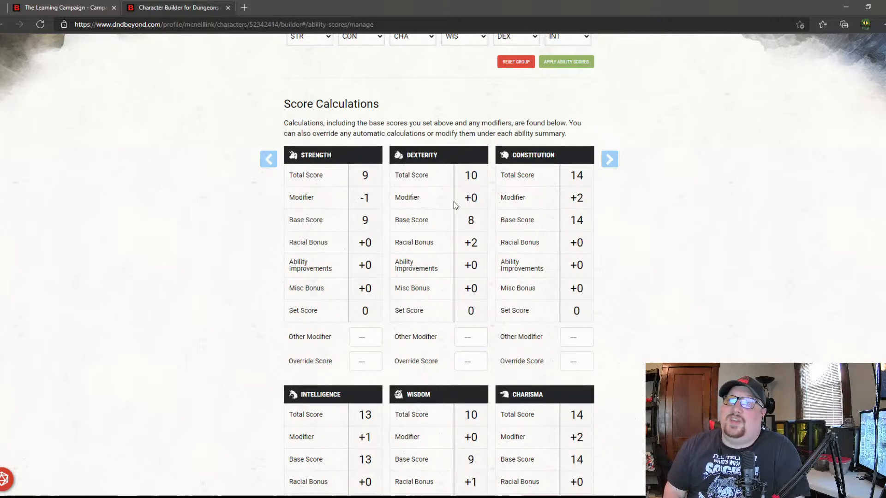
scroll(455, 228, up, 3)
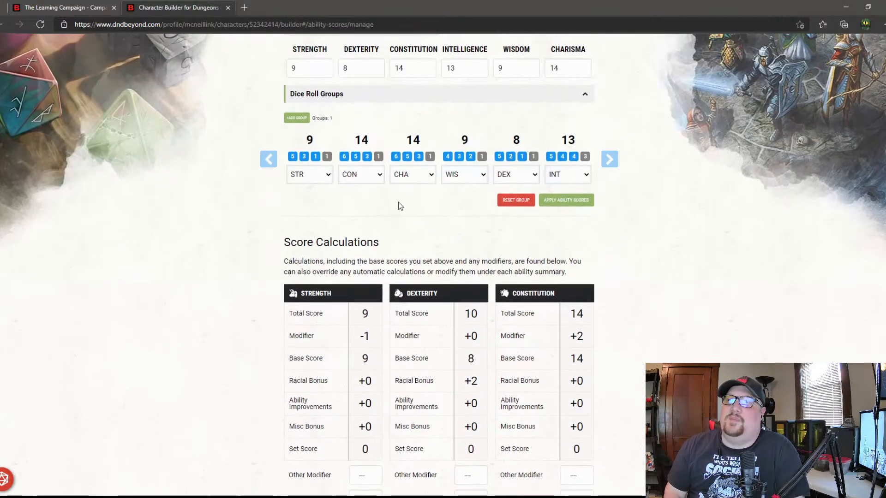
scroll(400, 207, up, 3)
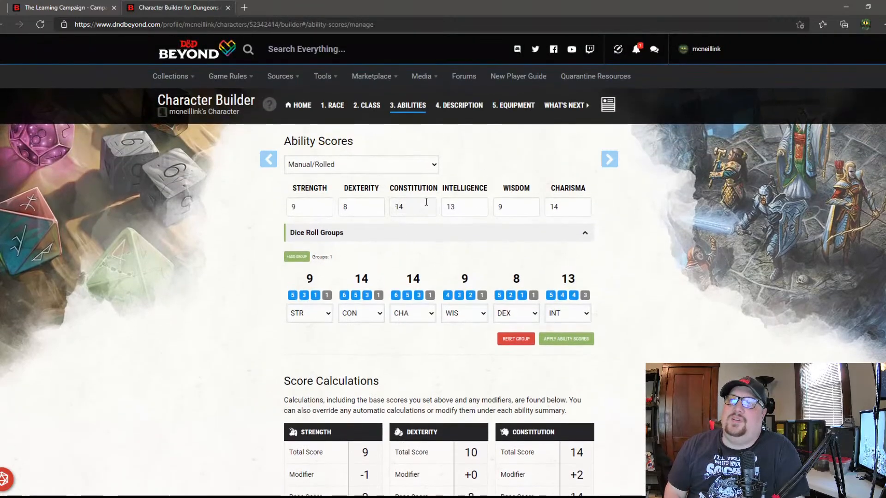
scroll(362, 232, down, 3)
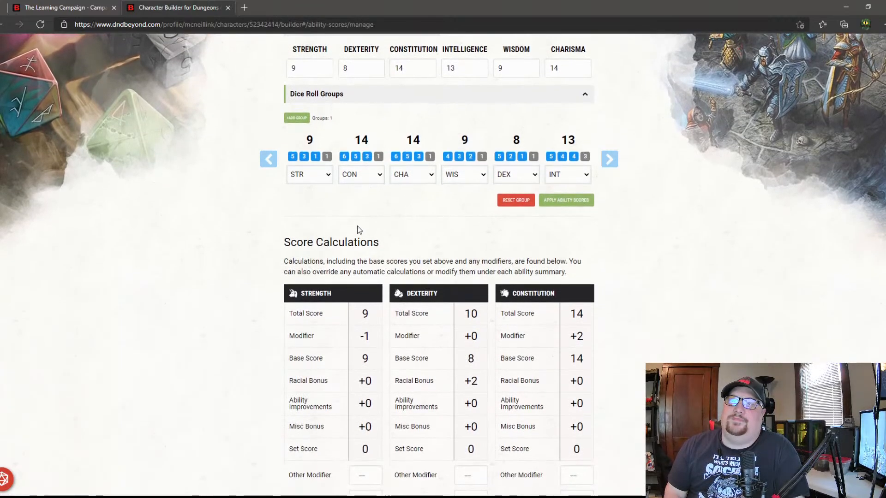
scroll(358, 227, down, 4)
scroll(524, 355, up, 4)
scroll(522, 367, down, 3)
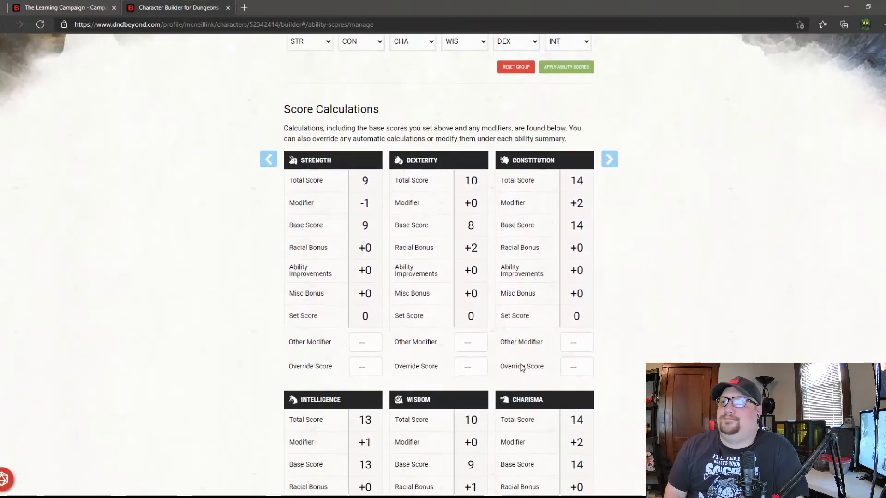
scroll(522, 367, down, 3)
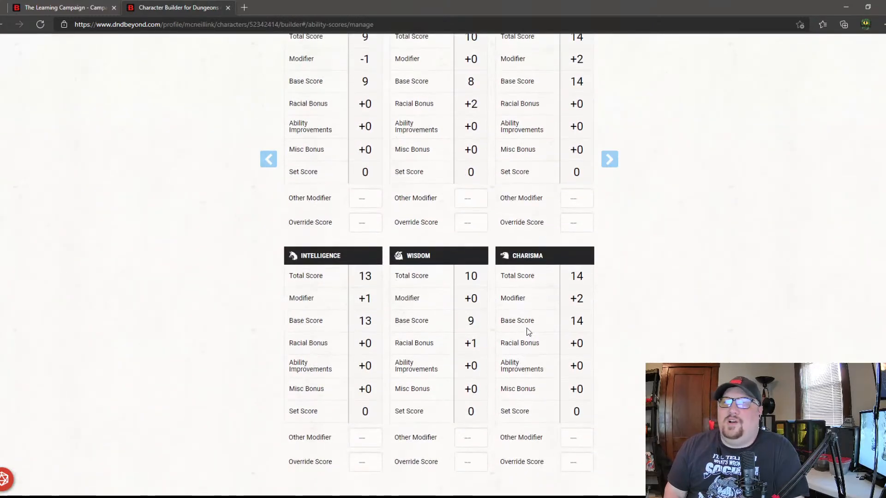
scroll(522, 329, up, 2)
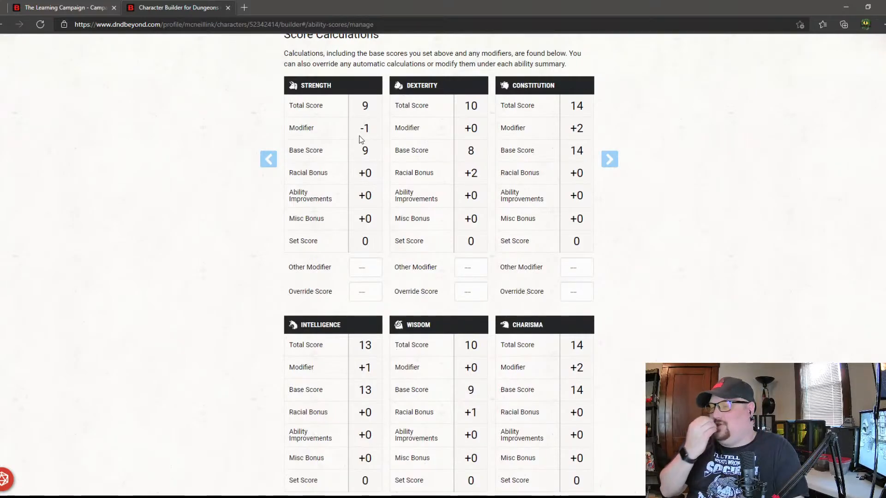
scroll(360, 138, down, 3)
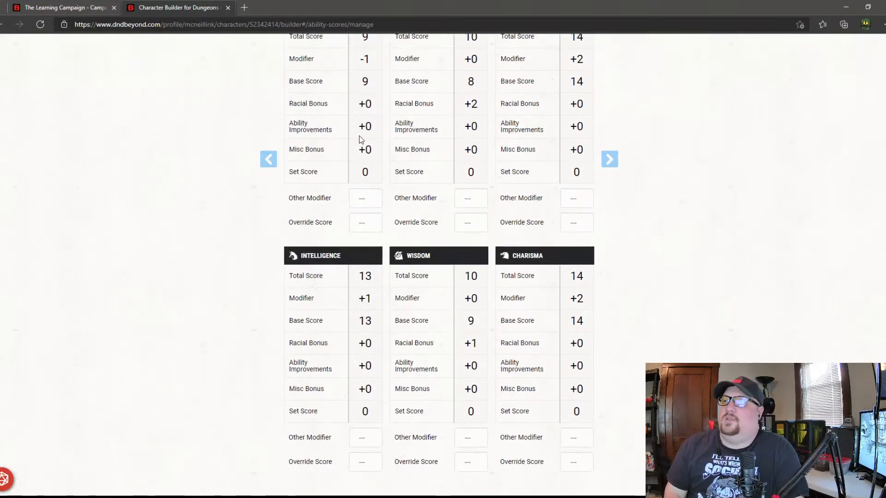
scroll(360, 139, up, 5)
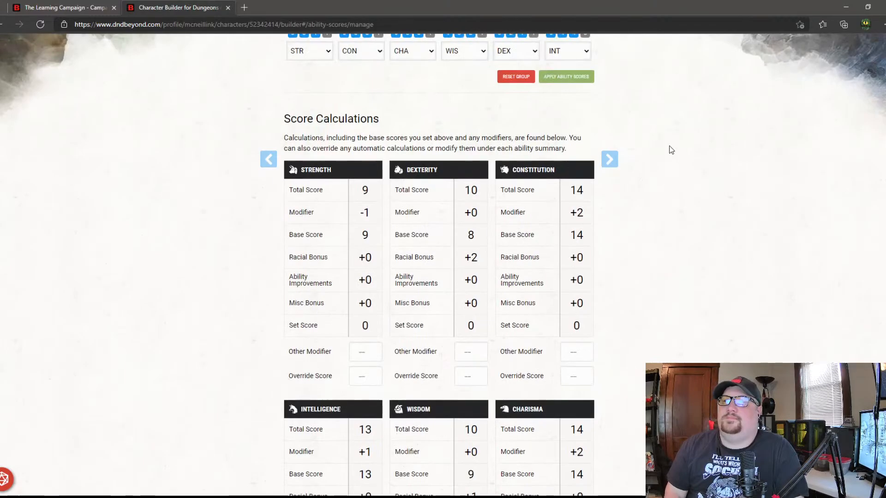
scroll(610, 175, up, 3)
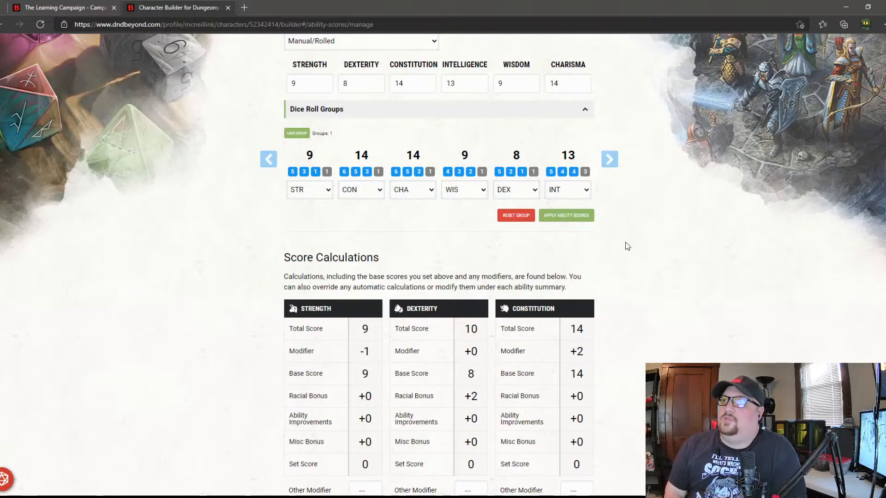
Step: Go on to the character's Description section and name the character Bard
click(610, 160)
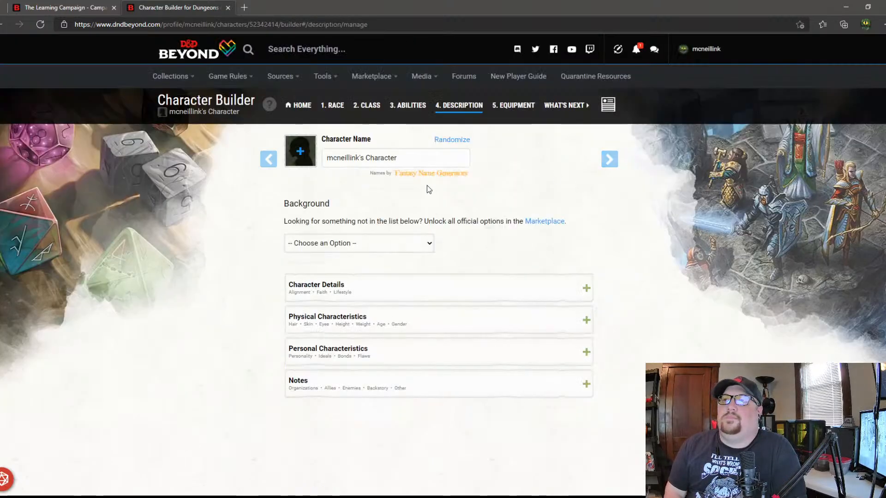
click(426, 158)
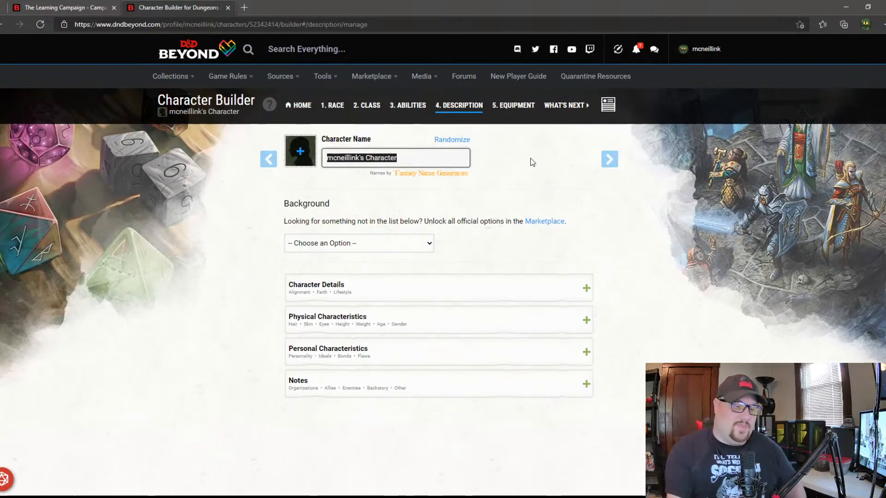
key(BackSpace)
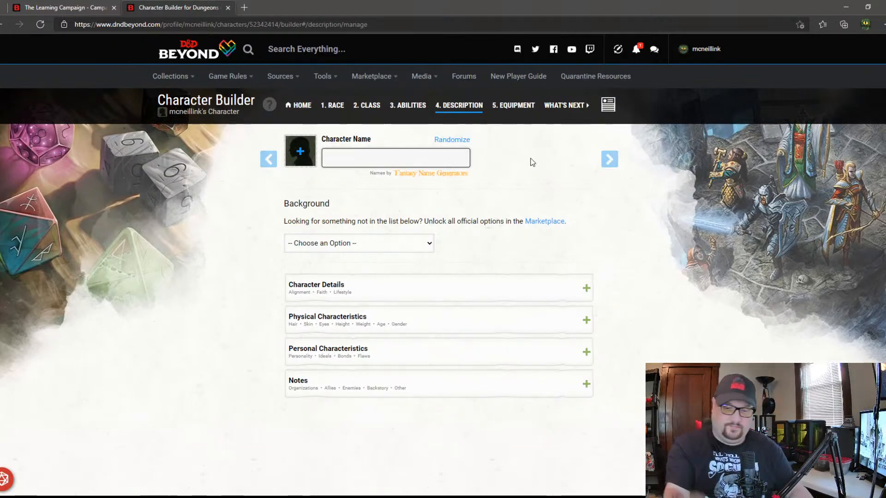
text(B)
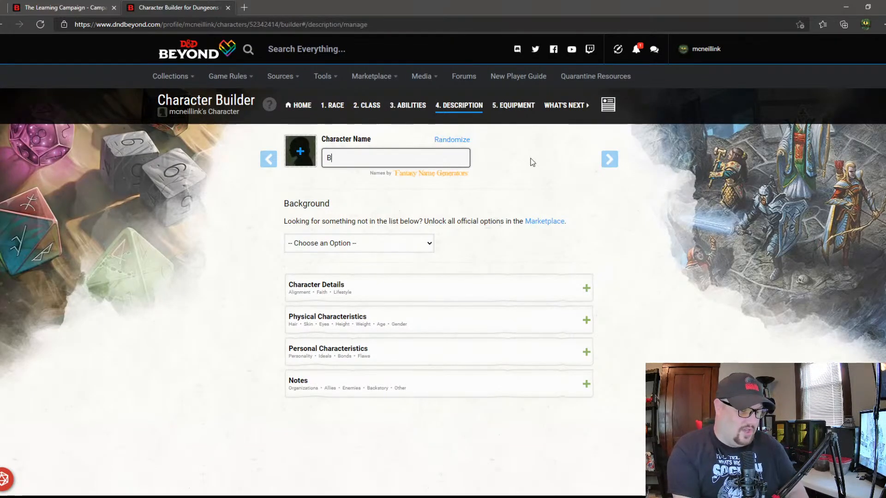
text(ar)
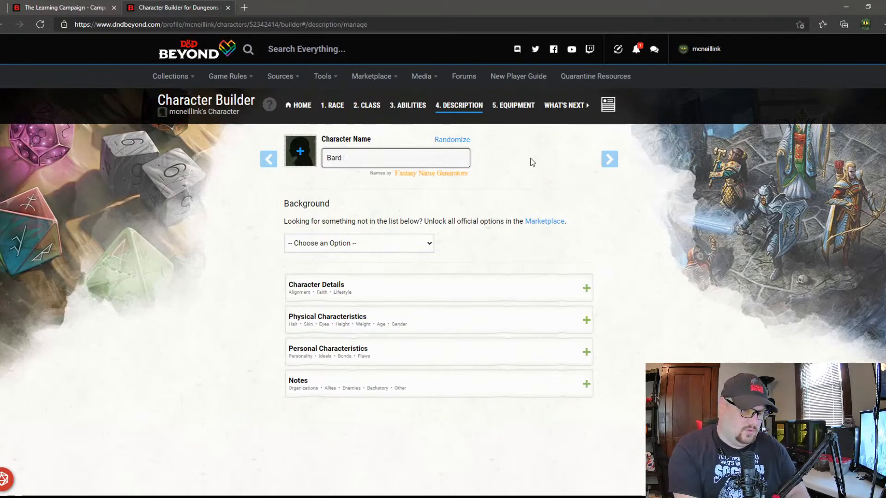
text(d)
click(510, 183)
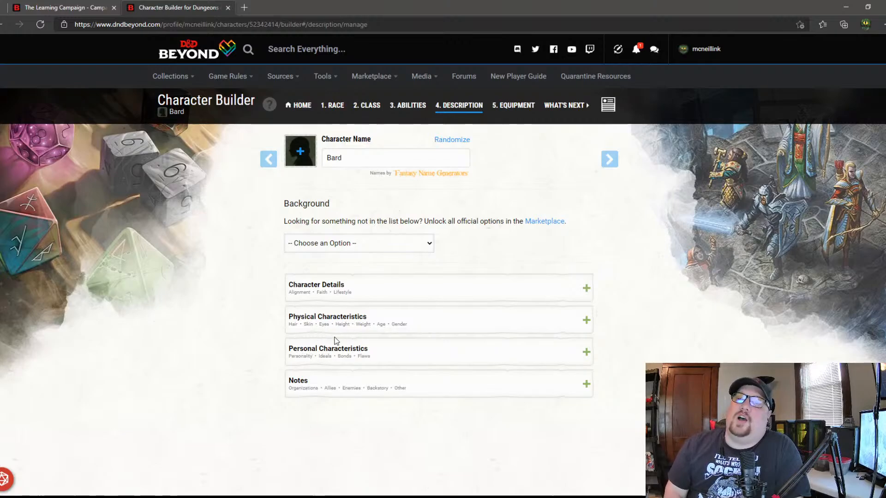
Step: Choose the Sage background with Investigation as the skill proficiency and Abyssal and Celestial as the languages
click(300, 331)
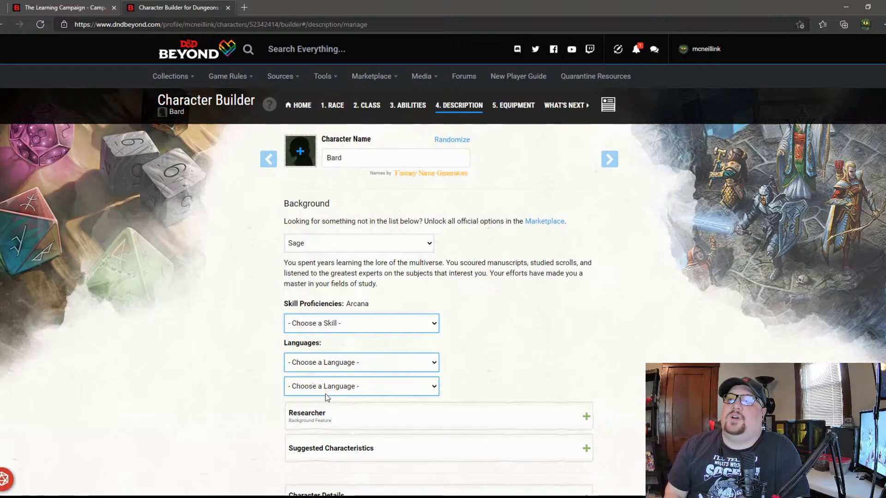
click(339, 406)
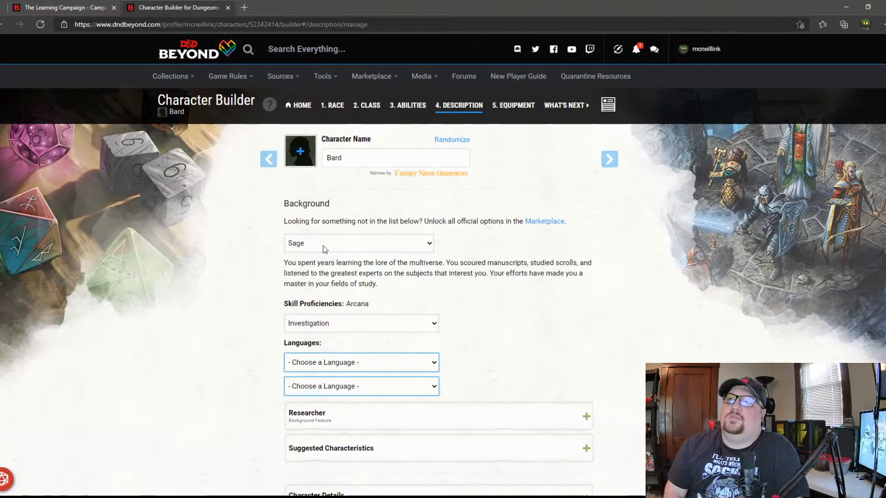
click(329, 184)
click(432, 386)
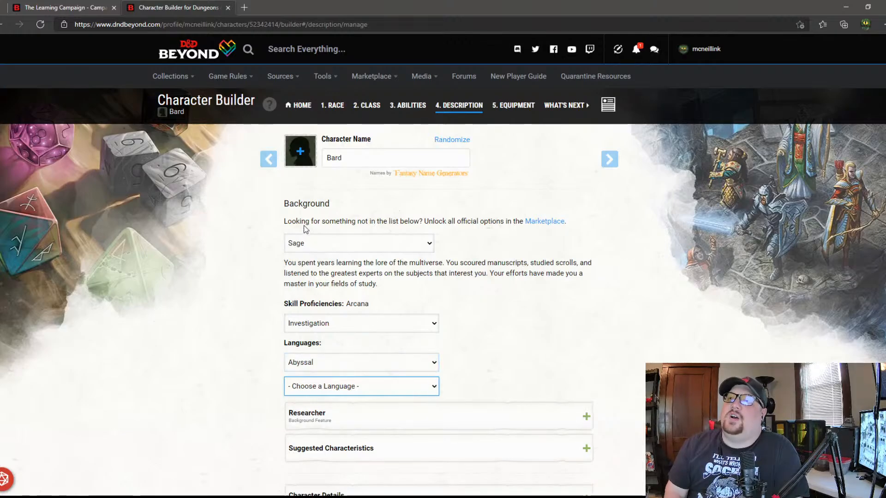
click(303, 209)
click(511, 386)
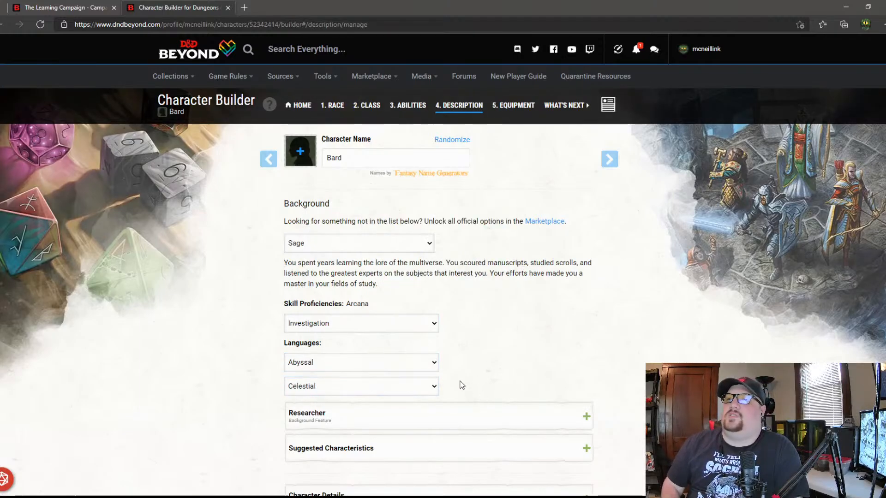
Step: Expand the Researcher background feature and read its description
scroll(464, 364, down, 4)
scroll(464, 364, up, 2)
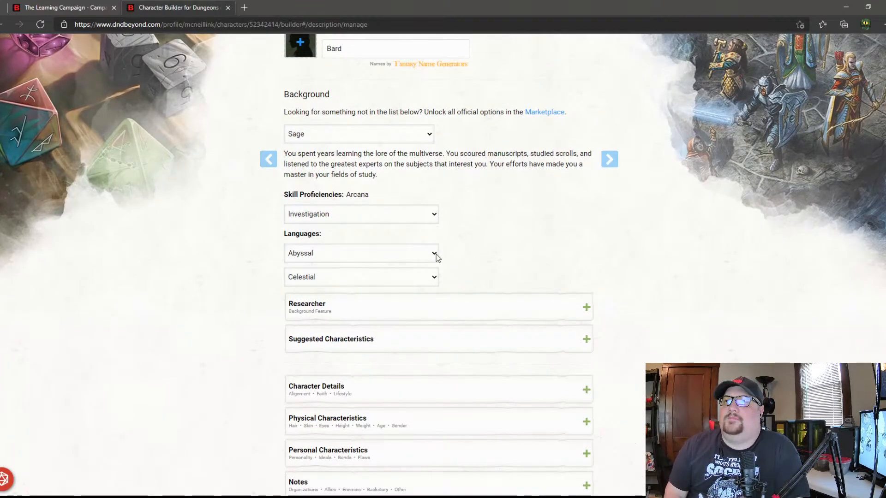
scroll(482, 283, down, 1)
scroll(471, 285, up, 1)
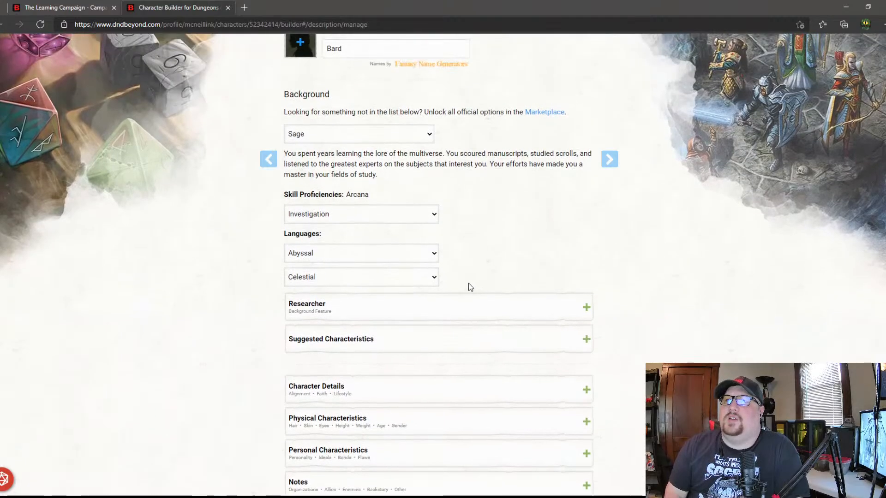
click(584, 308)
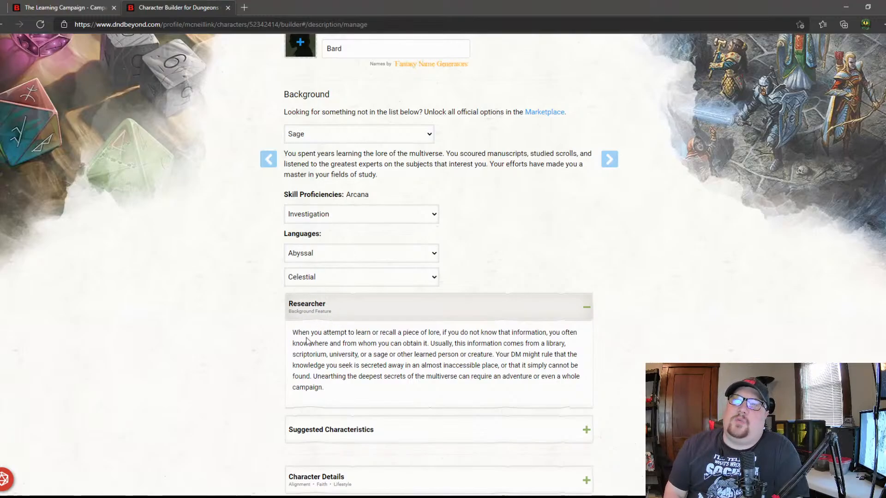
Step: Expand the Suggested Characteristics and look through the personality traits, ideals and bonds on offer
scroll(308, 342, down, 3)
click(405, 288)
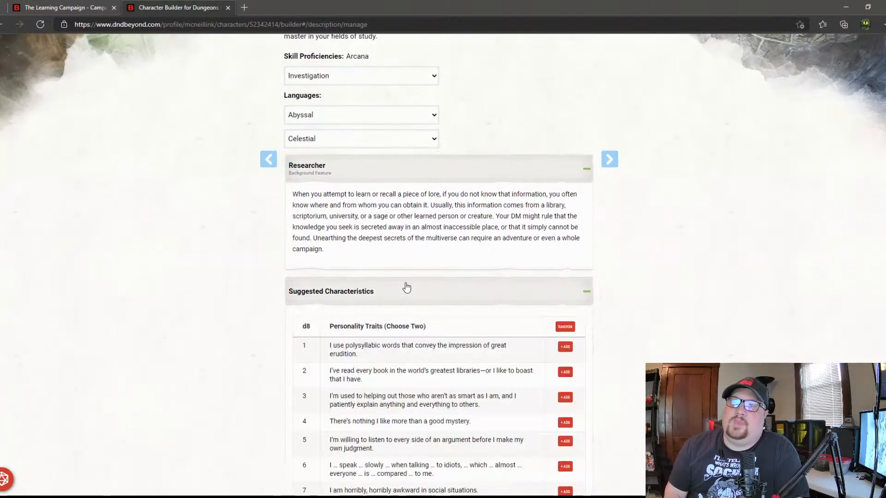
click(406, 287)
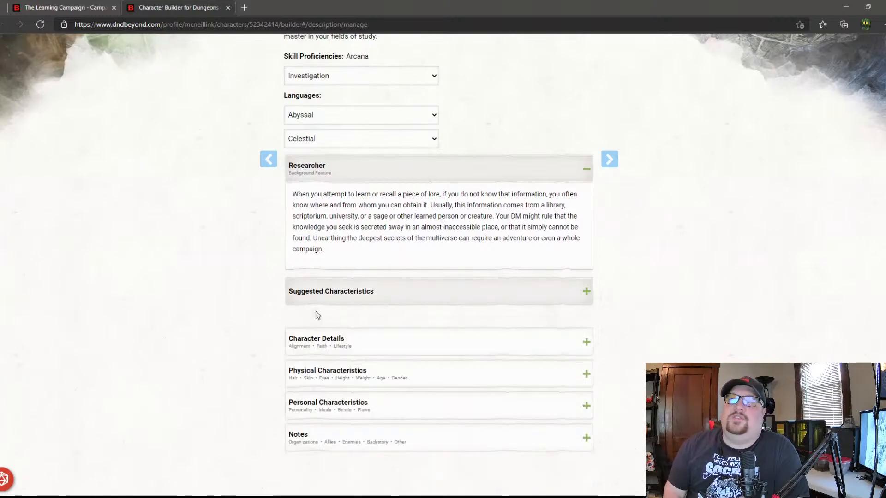
click(392, 296)
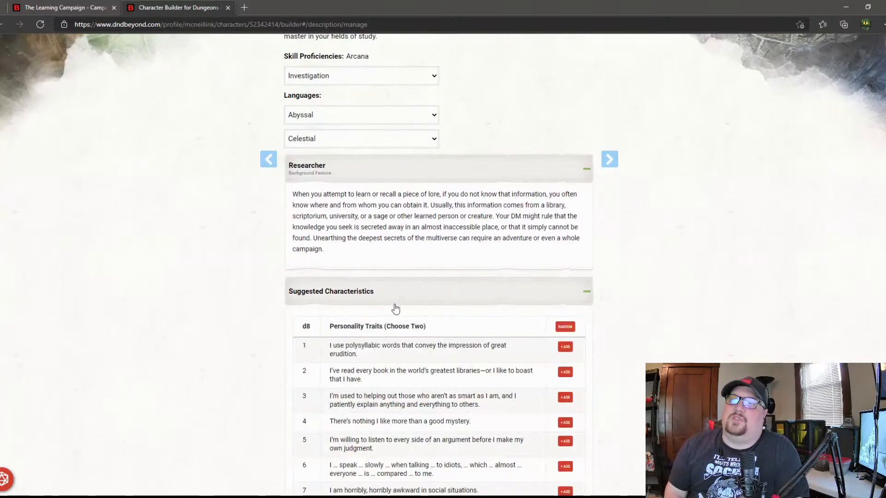
scroll(499, 282, down, 4)
scroll(455, 359, down, 2)
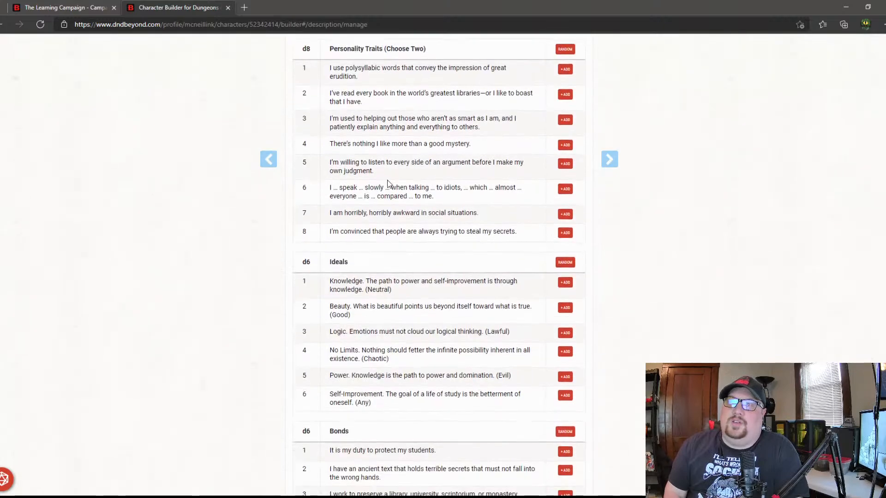
scroll(314, 221, up, 2)
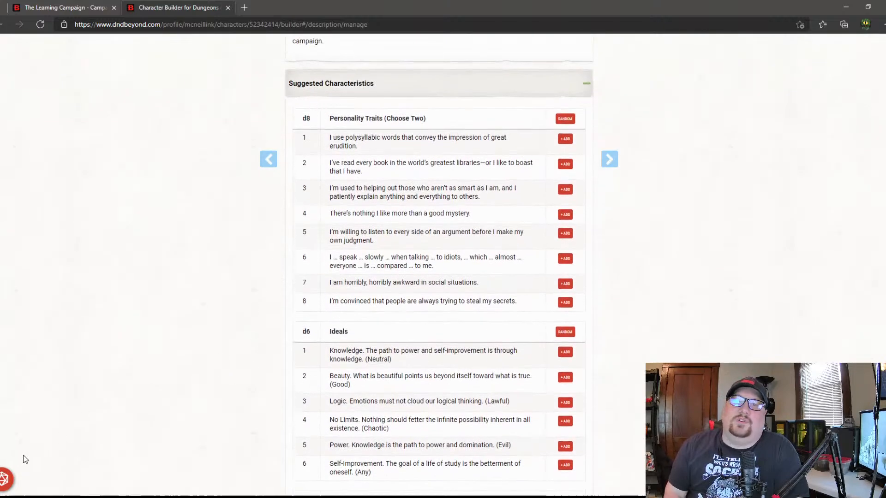
Step: Roll a digital D8 and add personality trait 7, "I am horribly, horribly awkward in social situations."
click(5, 479)
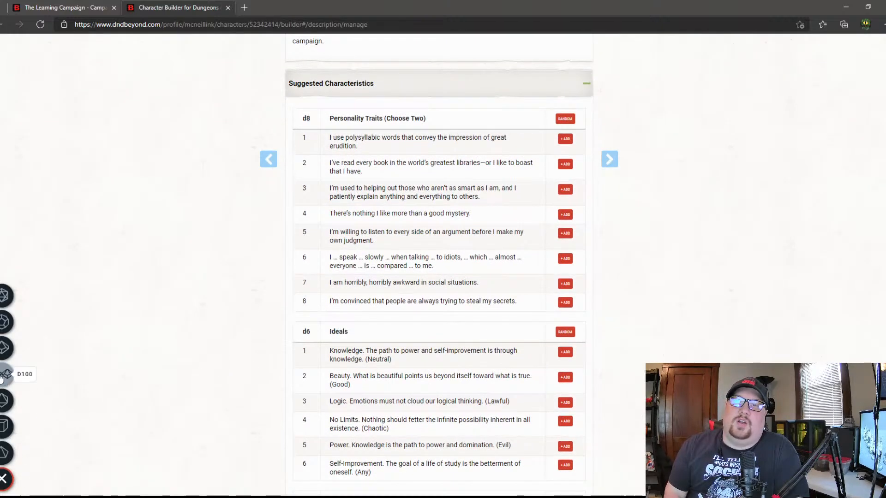
click(4, 399)
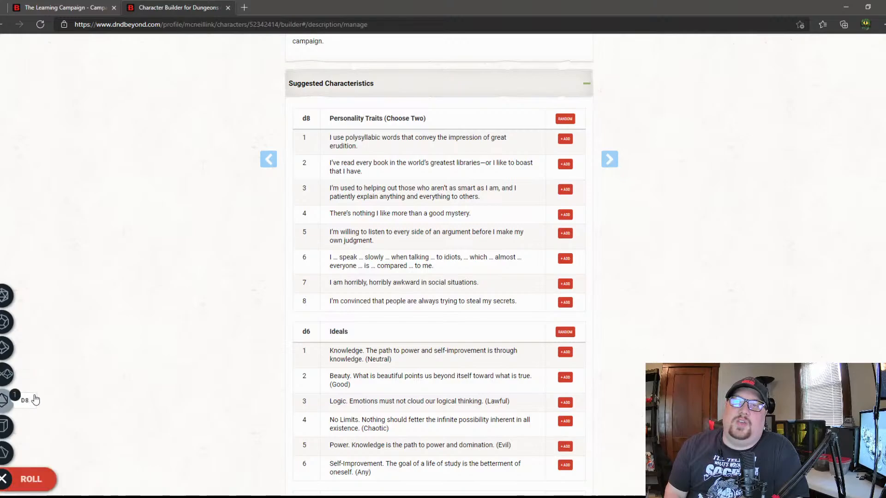
click(45, 482)
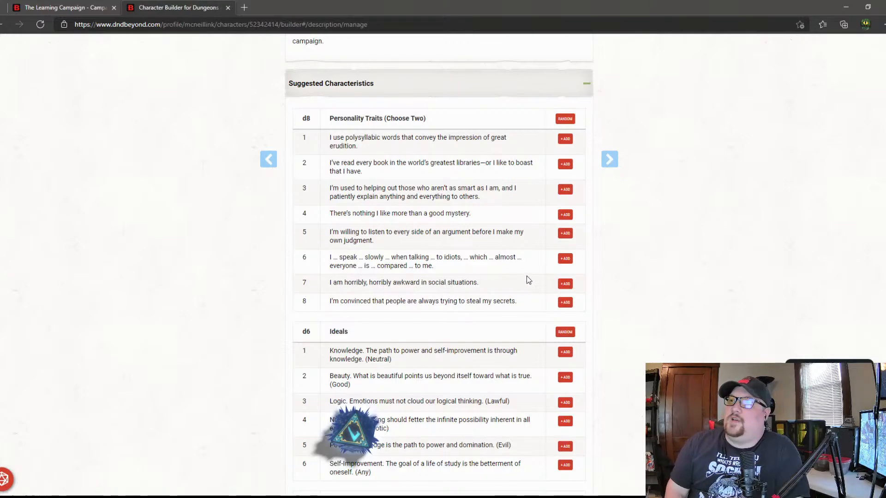
click(565, 284)
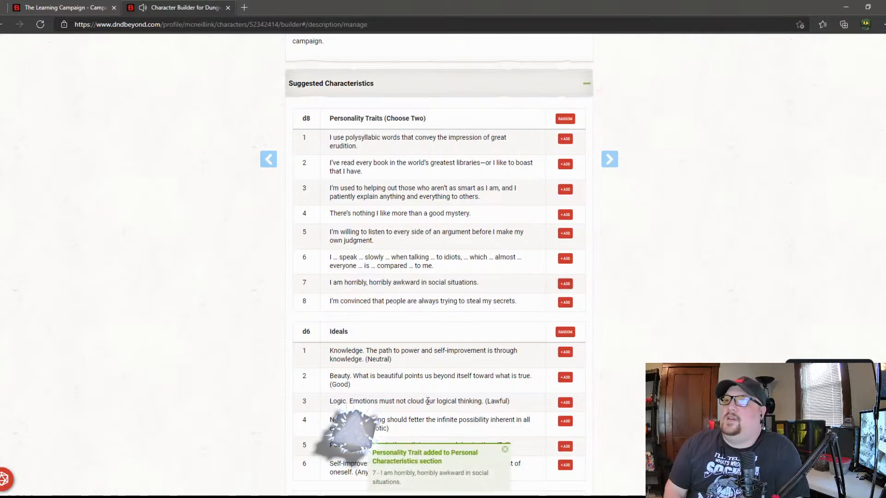
Step: Roll a digital D6 and add ideal 5, "Power. Knowledge is the path to power and domination. (Evil)"
scroll(426, 399, down, 2)
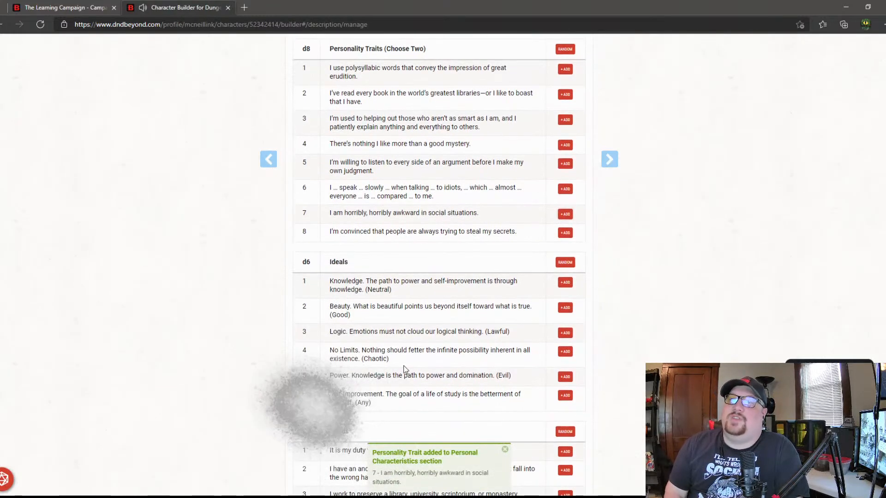
scroll(406, 371, up, 3)
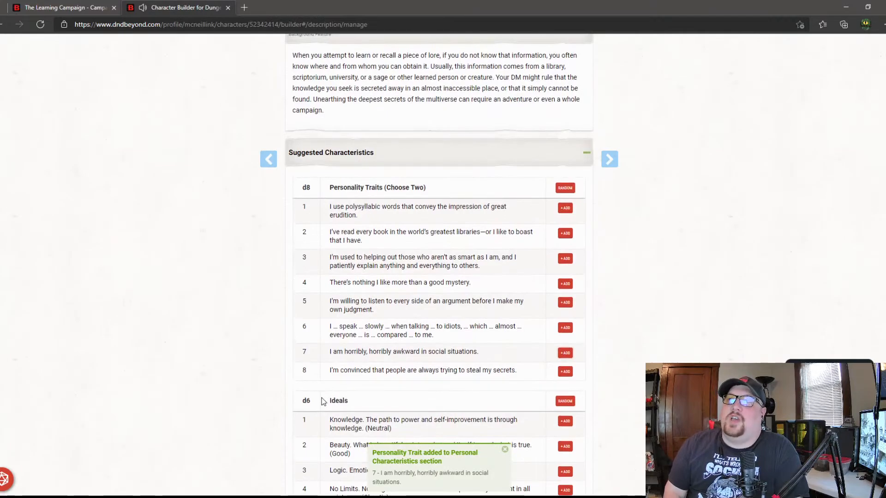
scroll(323, 401, down, 5)
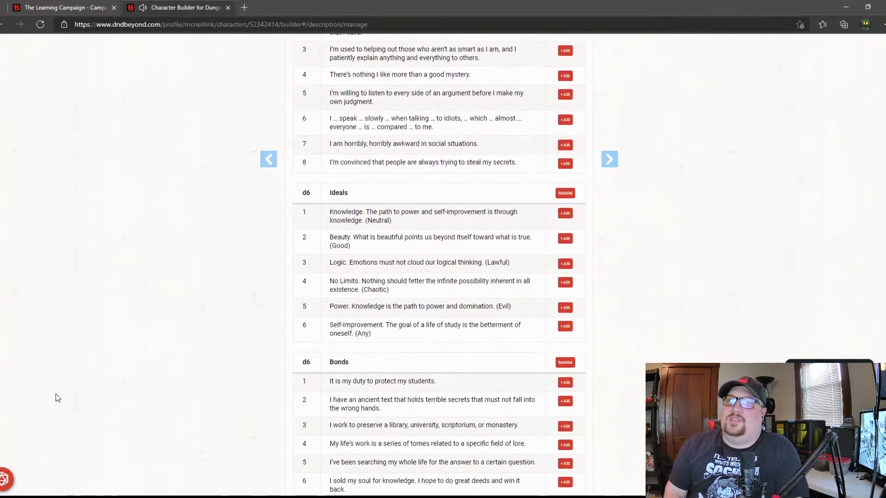
click(5, 480)
click(5, 432)
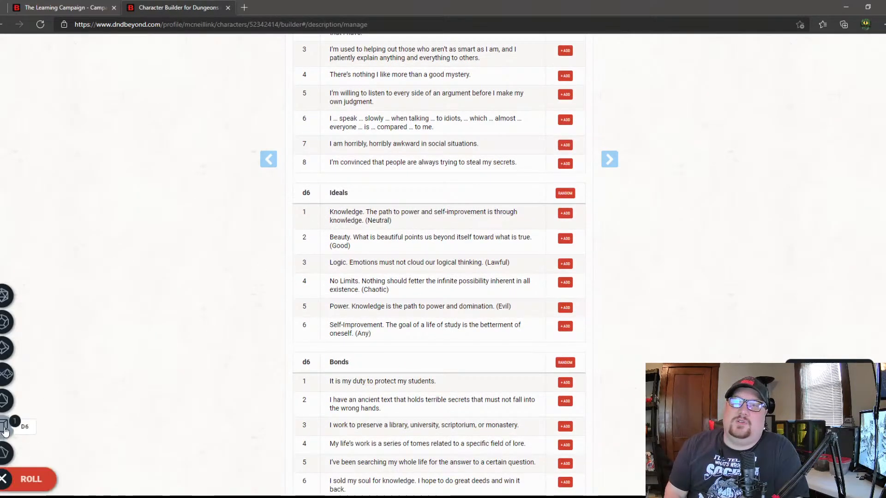
click(28, 479)
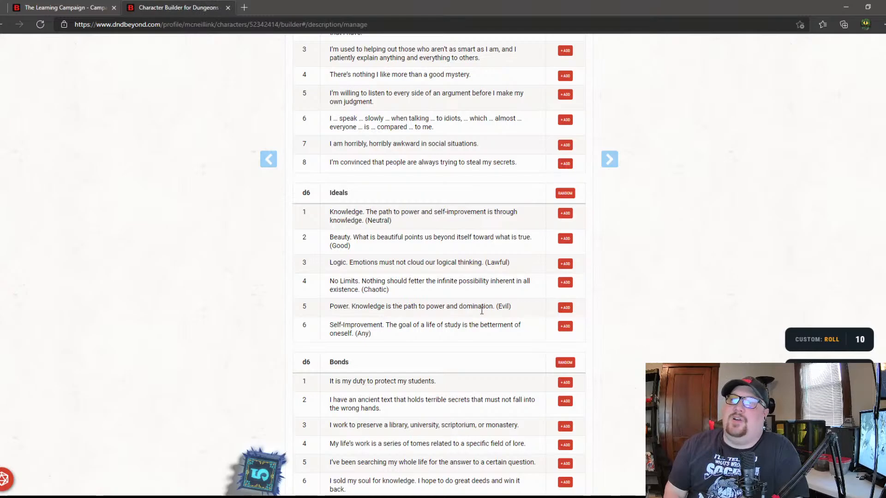
click(566, 308)
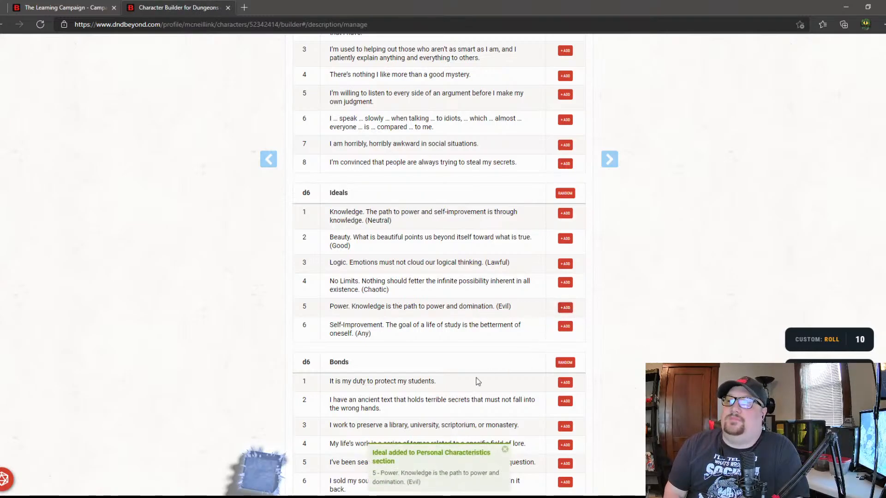
Step: Roll a digital D6 for the bond and add bond 6, "I sold my soul for knowledge. I hope to do great deeds and win it back."
scroll(408, 396, down, 3)
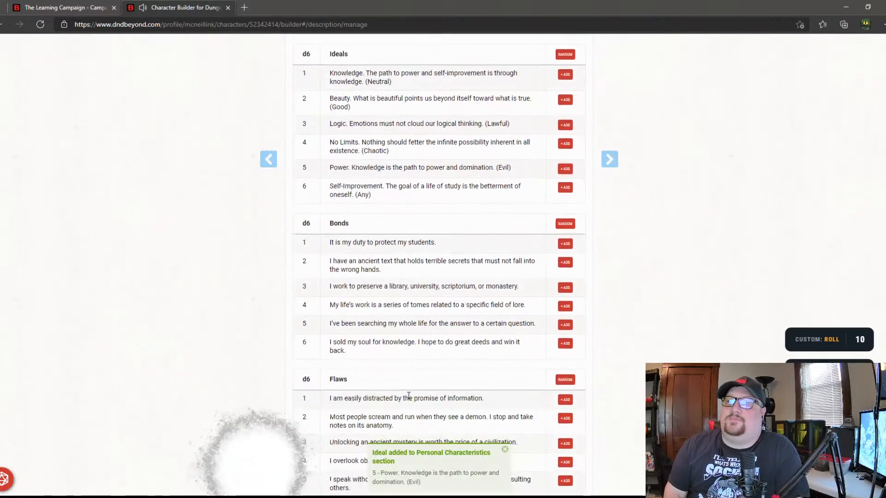
click(5, 478)
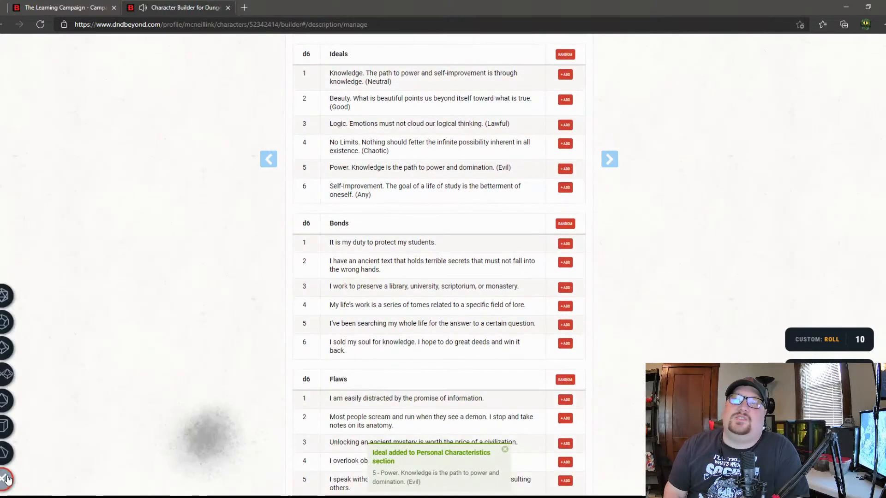
click(4, 426)
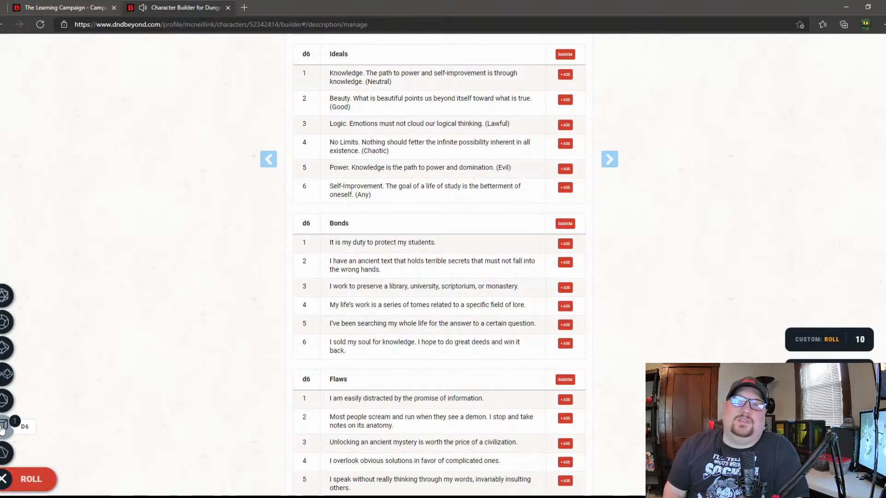
click(32, 473)
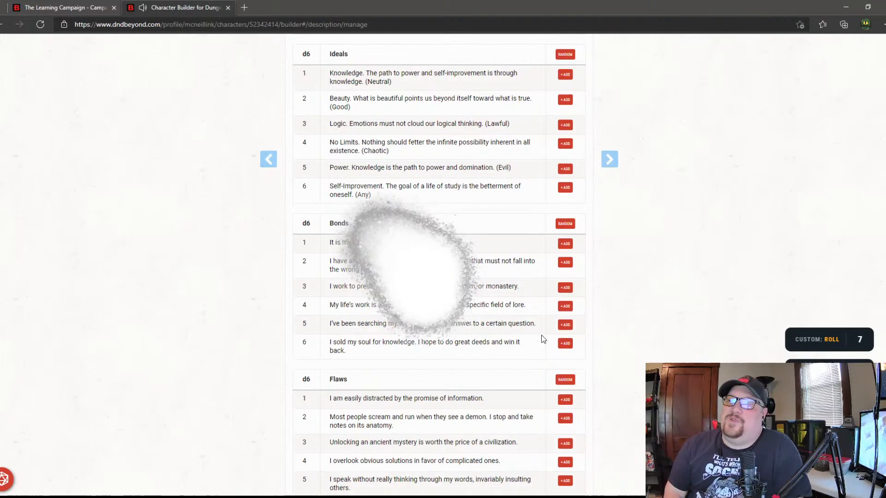
click(565, 344)
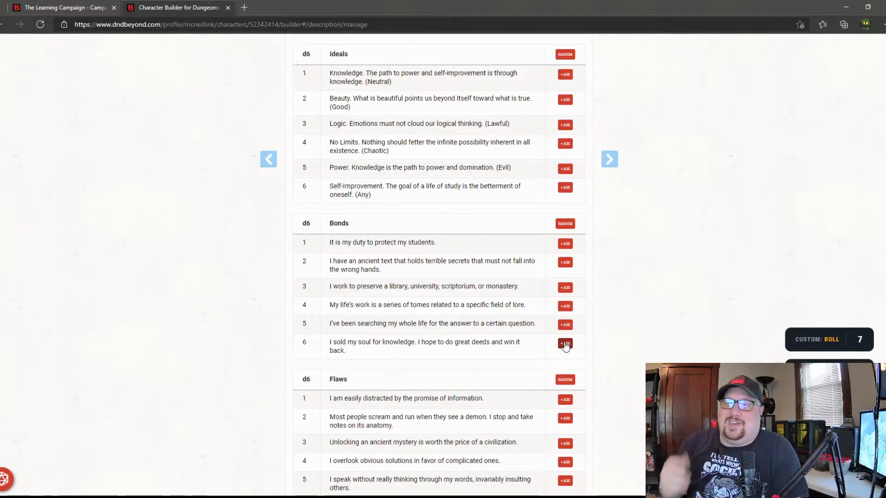
Step: Roll a digital D6 and add flaw 5, "I speak without really thinking through my words, invariably insulting others."
scroll(602, 326, down, 3)
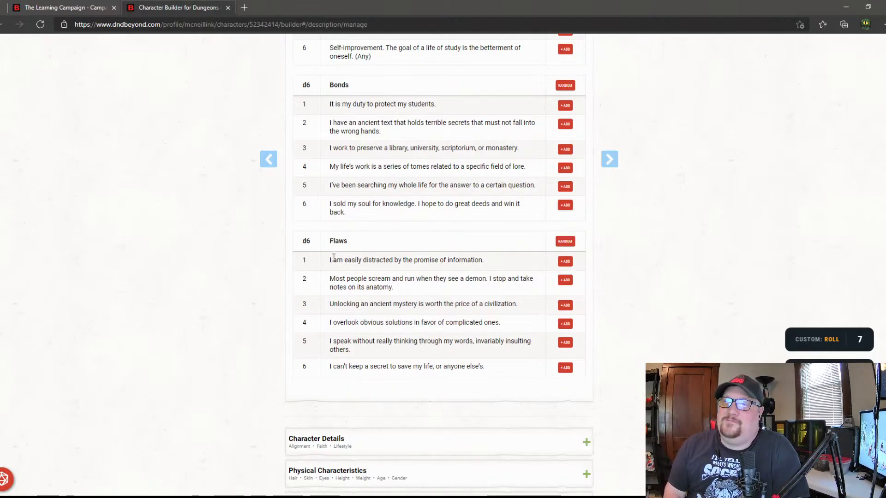
click(5, 478)
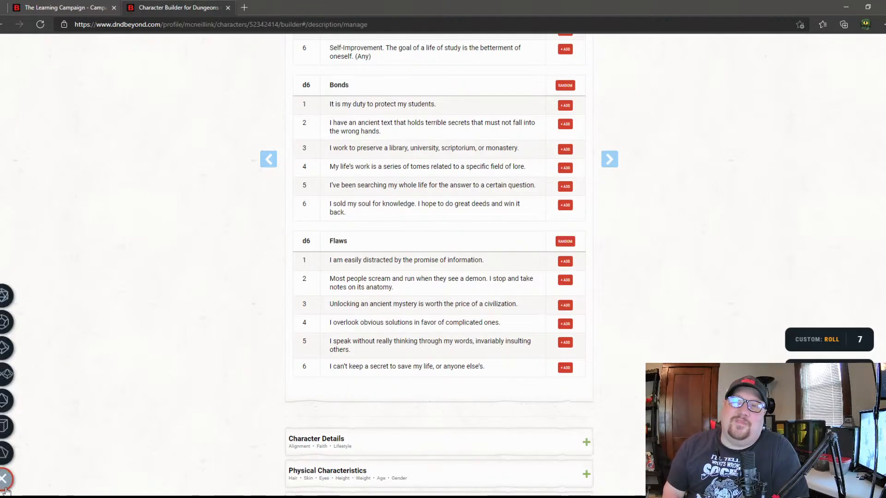
click(8, 429)
click(37, 482)
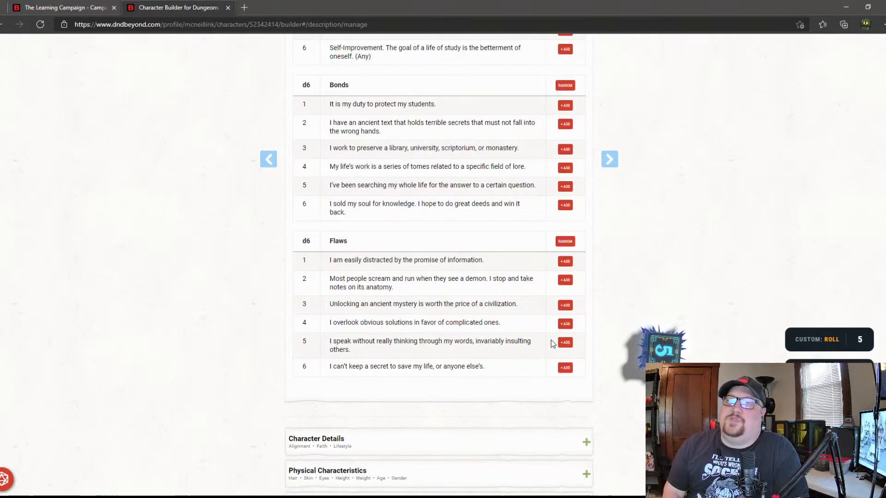
click(566, 344)
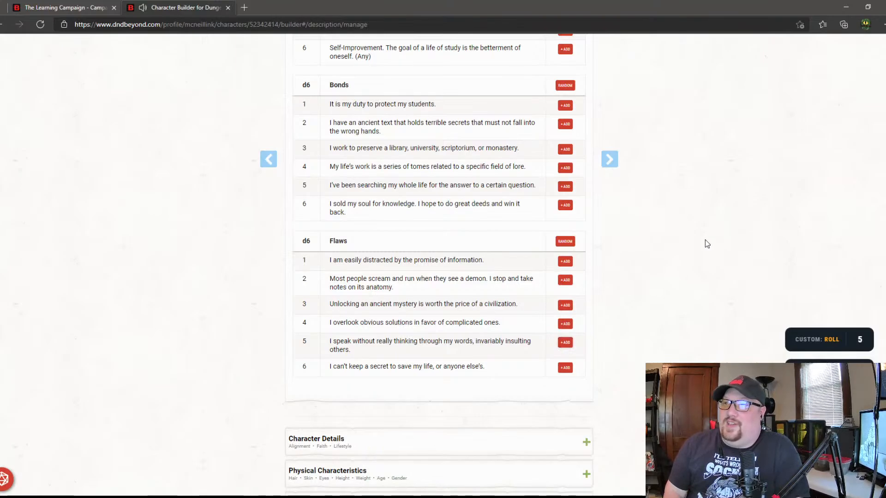
Step: In Character Details, set the alignment to Chaotic Neutral and the lifestyle to Poor (2SP), leaving the faith blank
scroll(703, 240, down, 3)
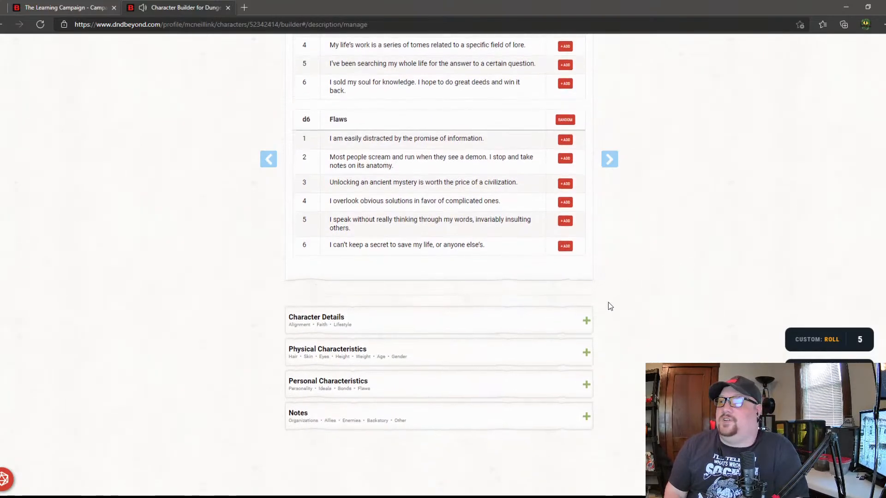
click(582, 321)
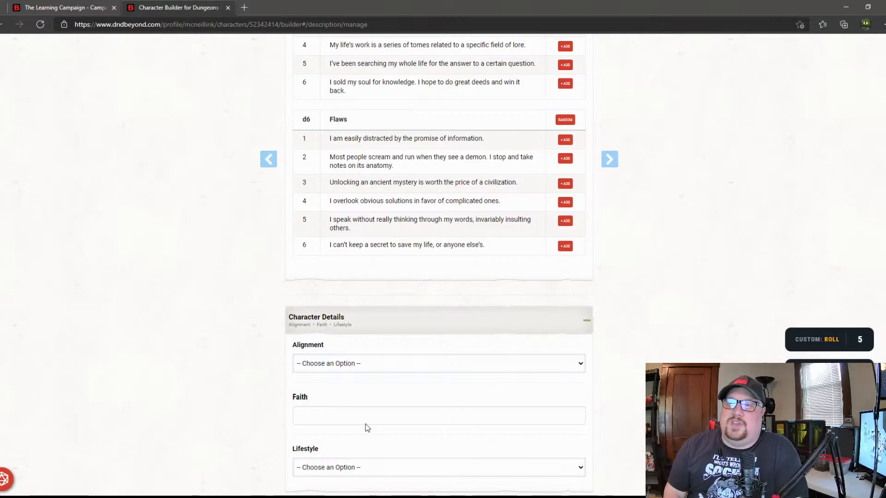
click(339, 408)
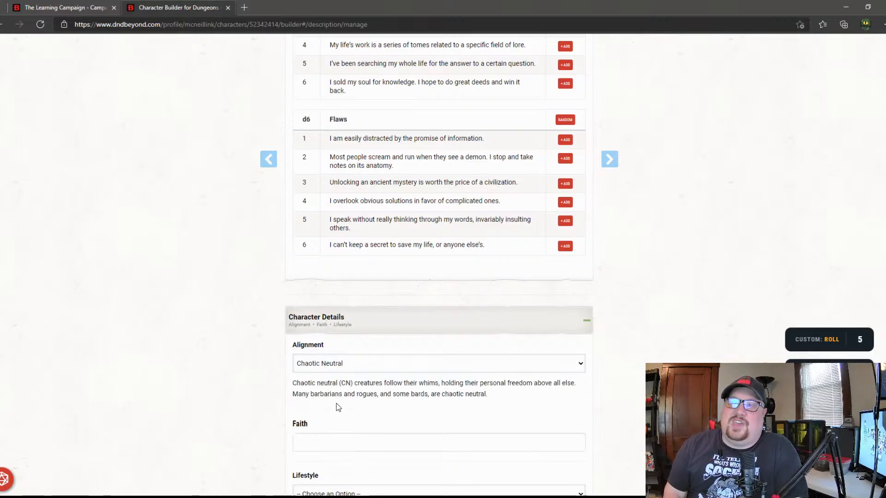
scroll(623, 393, down, 3)
scroll(623, 393, down, 1)
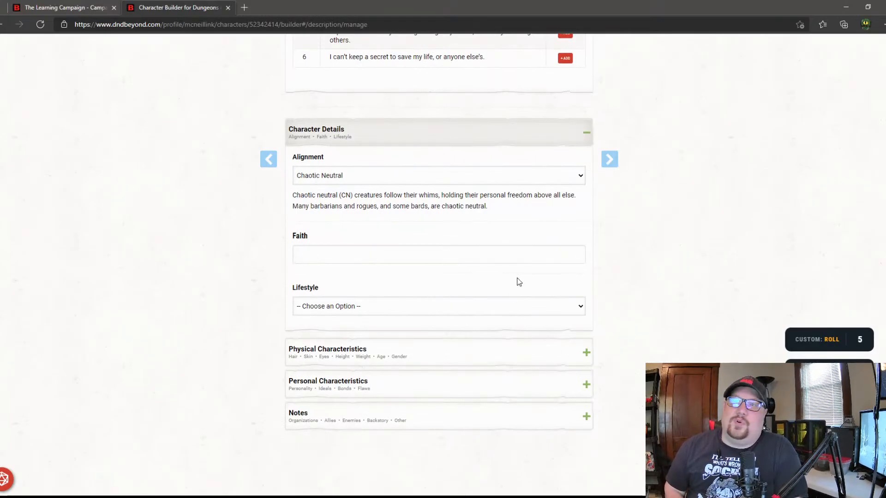
click(351, 254)
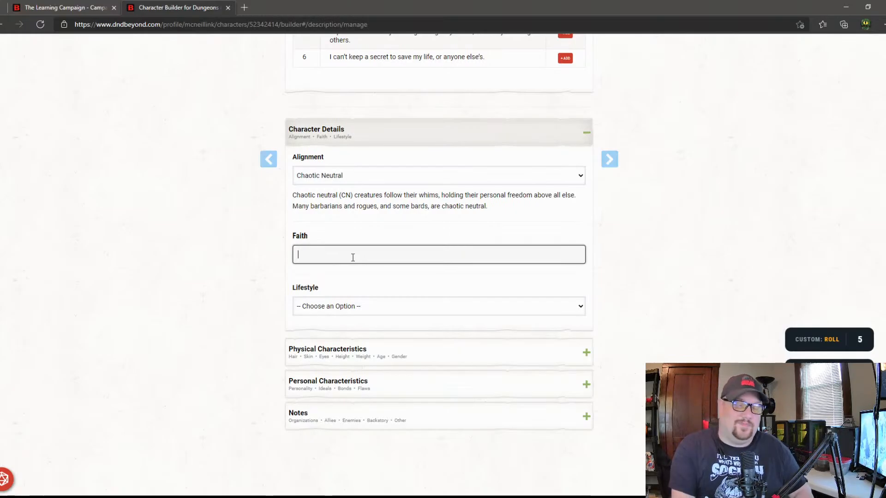
click(522, 308)
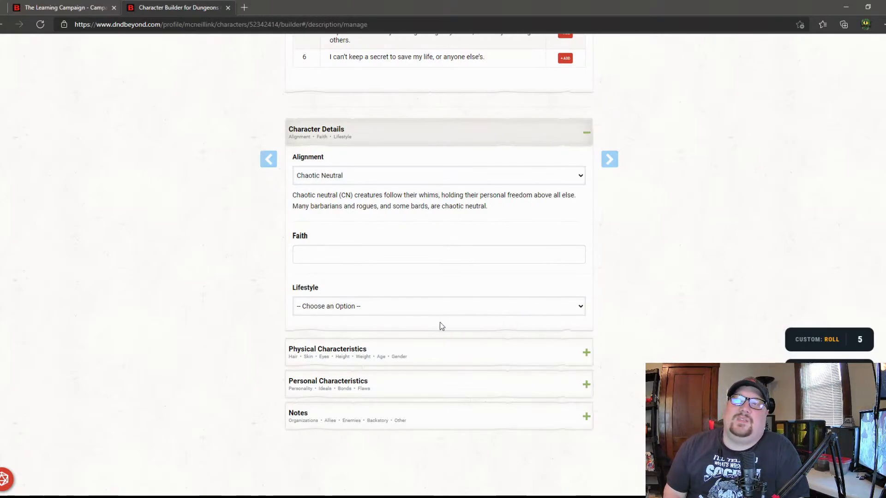
click(349, 348)
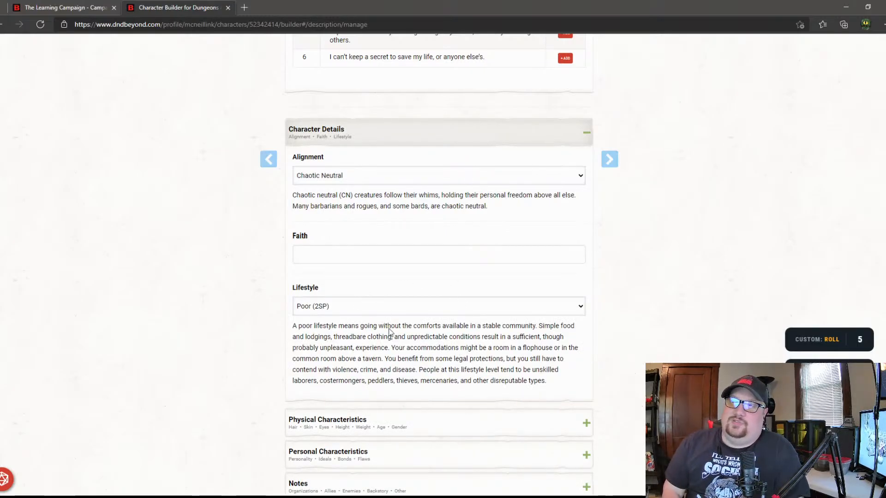
Step: Expand the Physical and Personal Characteristics and review their fields and the chosen trait, ideal, bond and flaw
scroll(376, 395, down, 2)
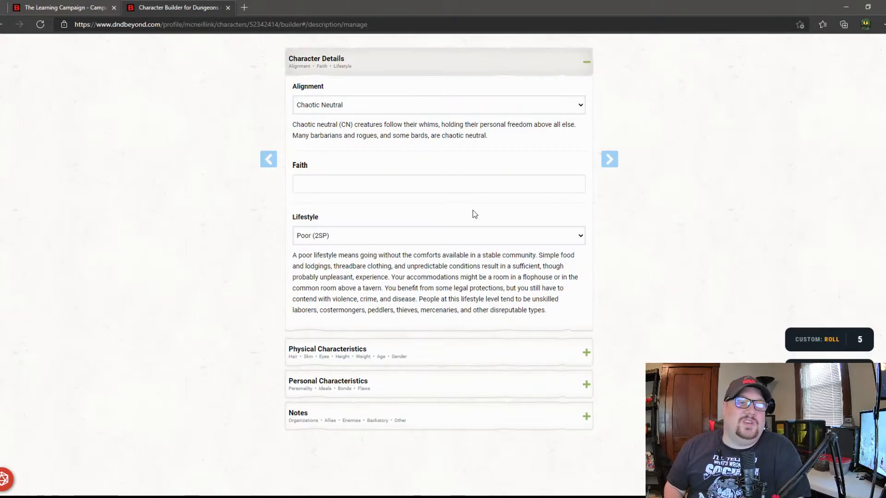
click(585, 353)
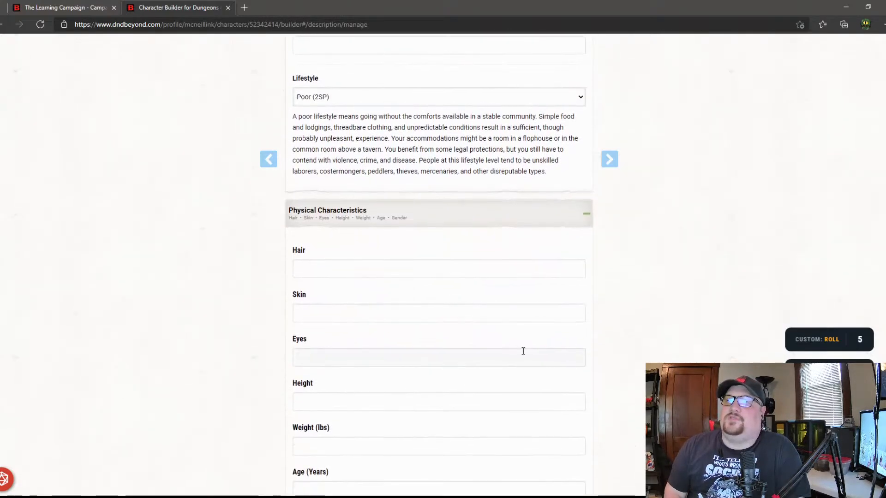
scroll(307, 265, down, 3)
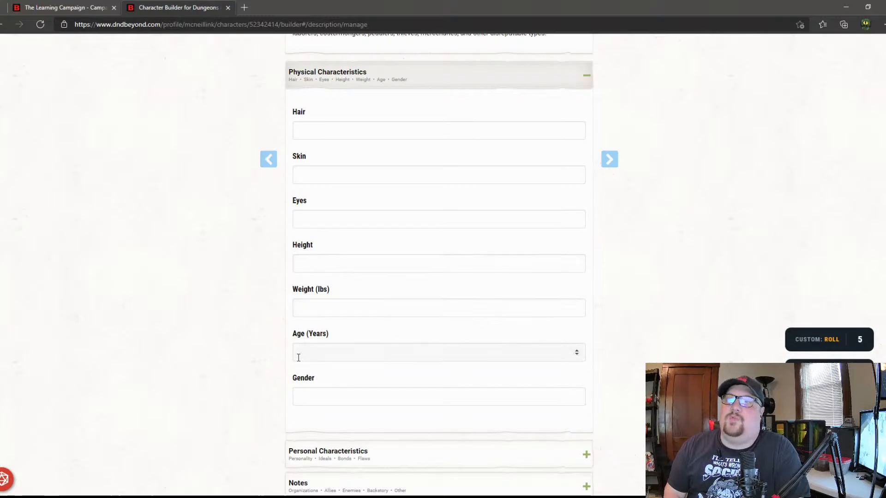
scroll(355, 295, down, 2)
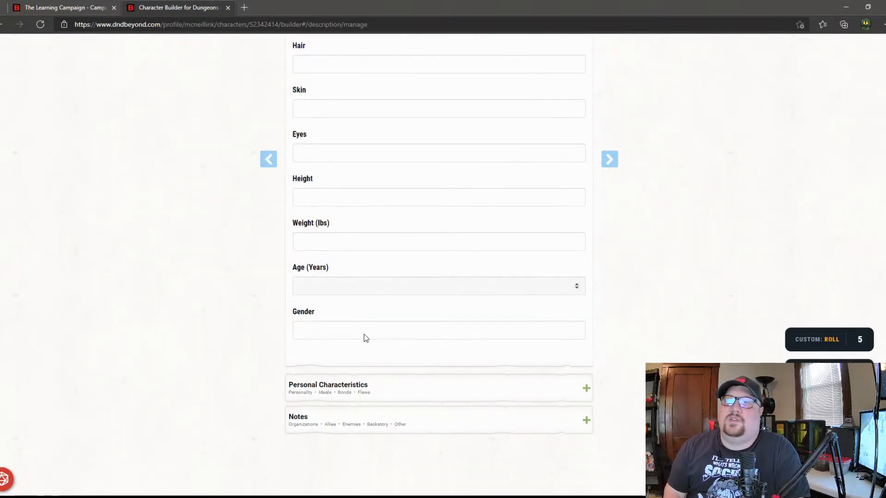
click(585, 385)
scroll(583, 387, down, 3)
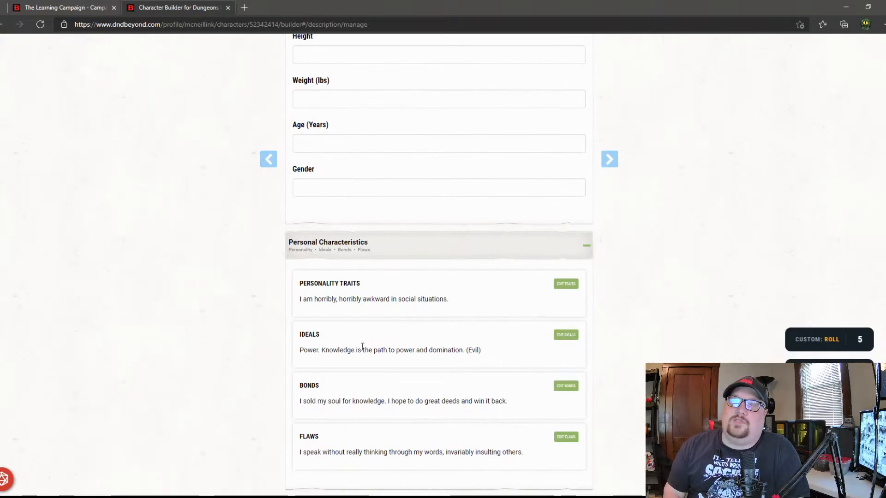
scroll(350, 348, down, 2)
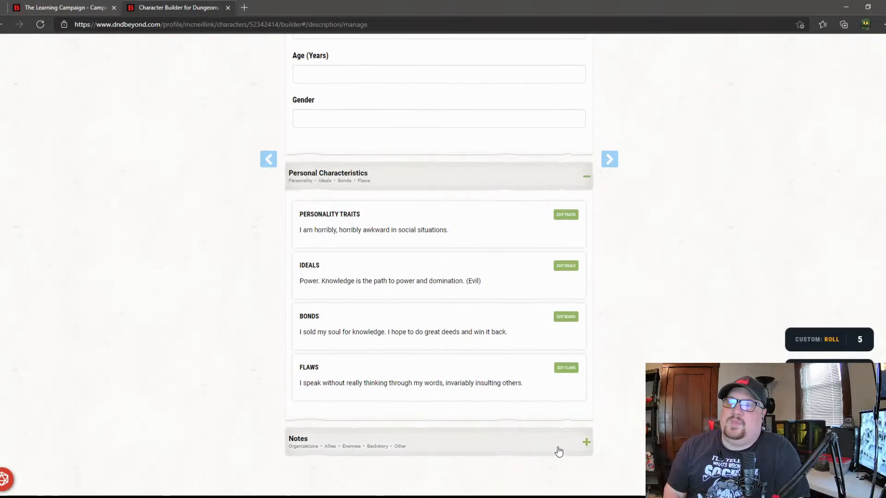
Step: Expand the Notes and view the Backstory, Enemies and Allies note editors, closing each one without entering text
click(558, 452)
scroll(553, 444, down, 5)
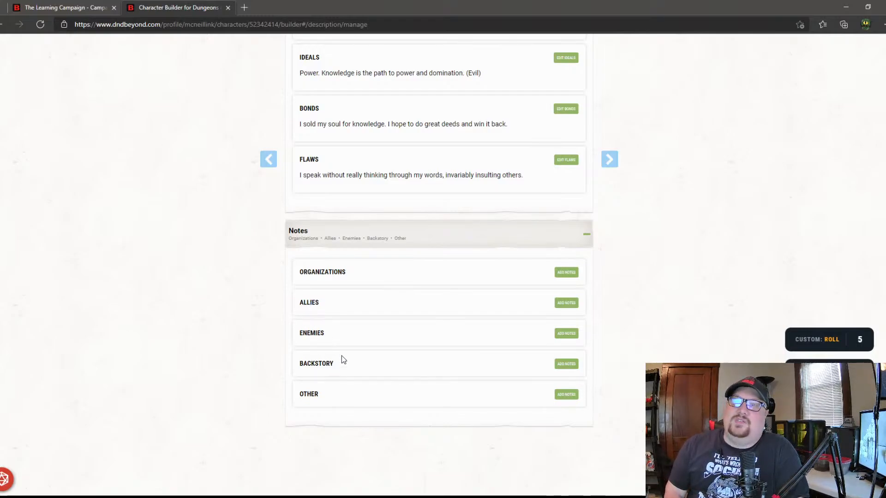
click(560, 365)
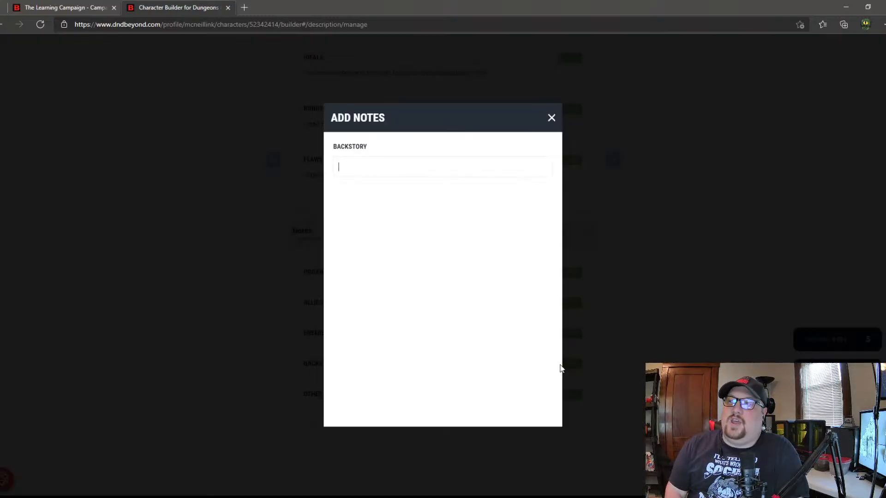
click(551, 117)
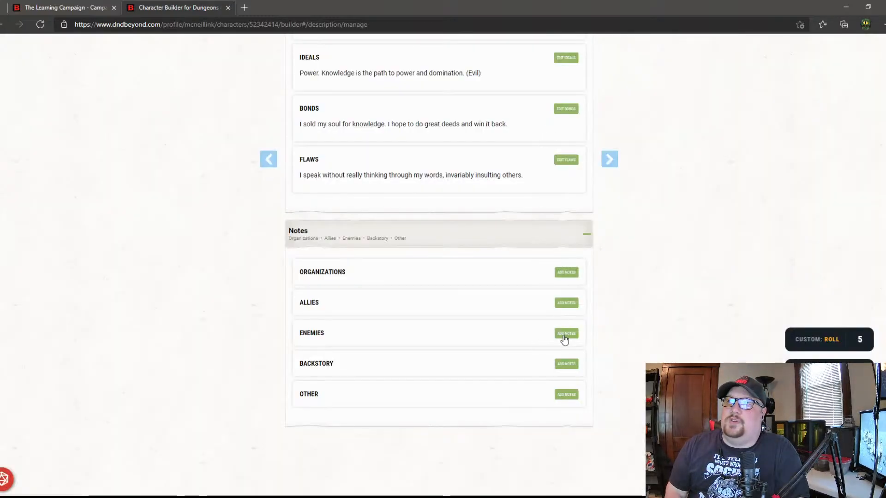
click(565, 335)
click(550, 118)
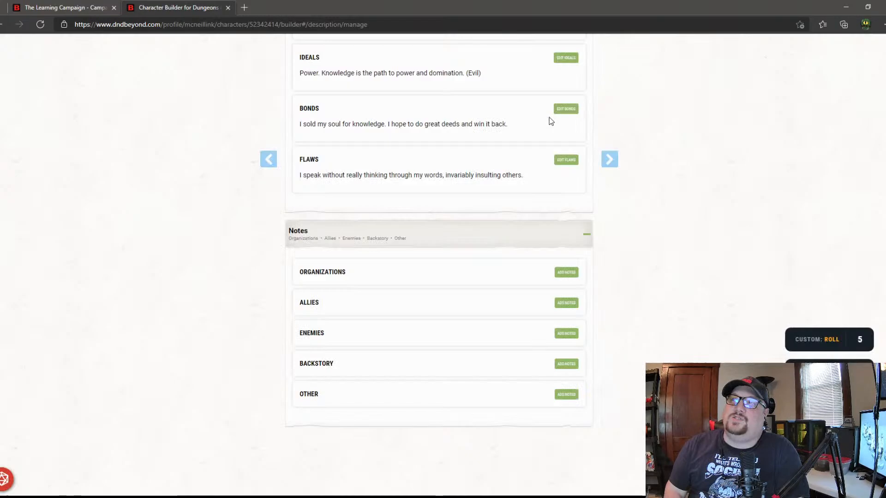
click(568, 303)
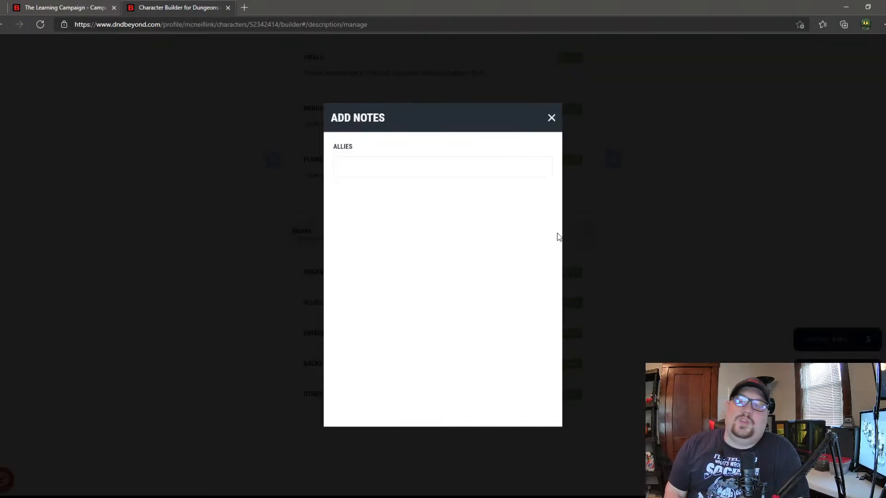
click(551, 118)
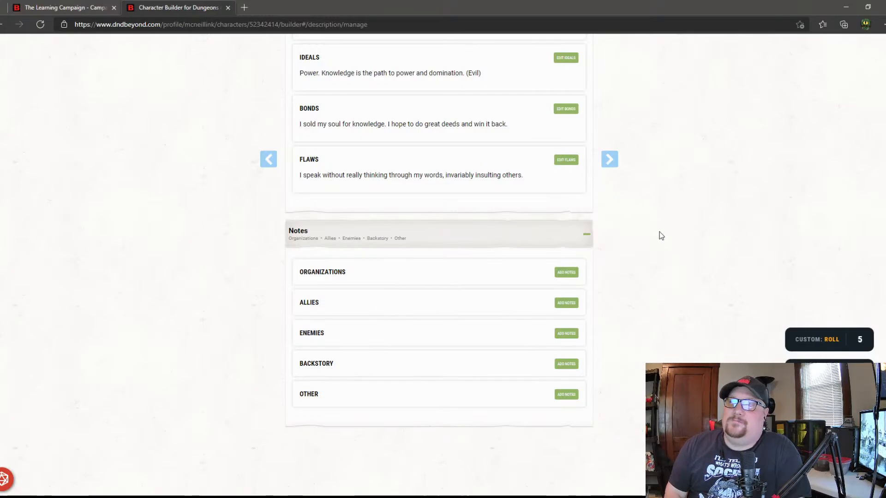
Step: Open the digital dice roll history to look at the earlier rolls
scroll(692, 239, up, 3)
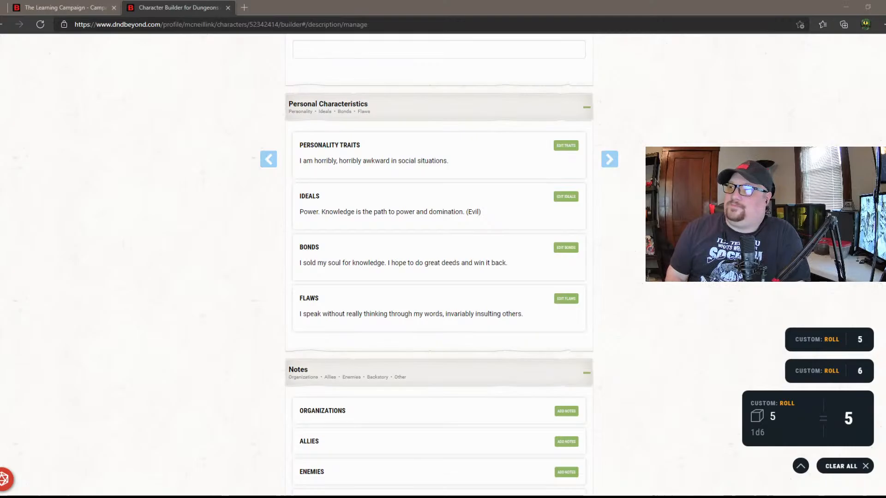
click(800, 467)
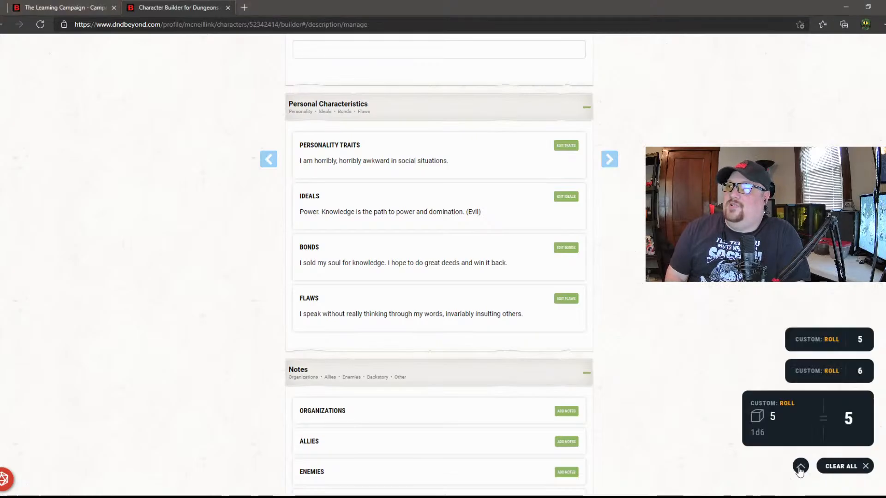
click(801, 467)
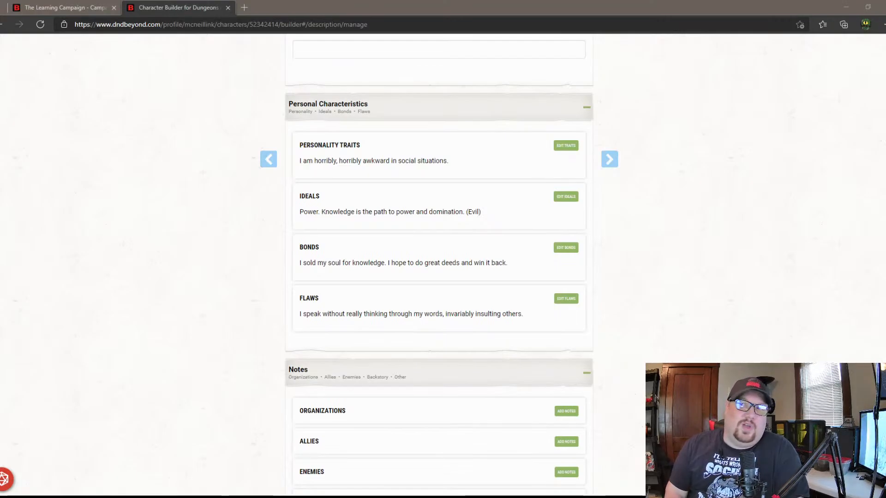
Step: Advance to the Equipment stage and choose Equipment instead of gold as the starting equipment option
scroll(439, 267, down, 3)
scroll(439, 266, up, 5)
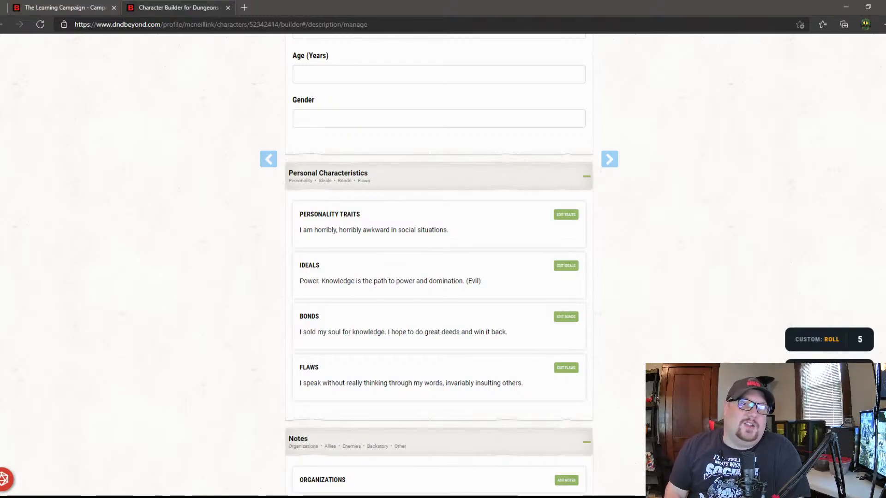
click(613, 161)
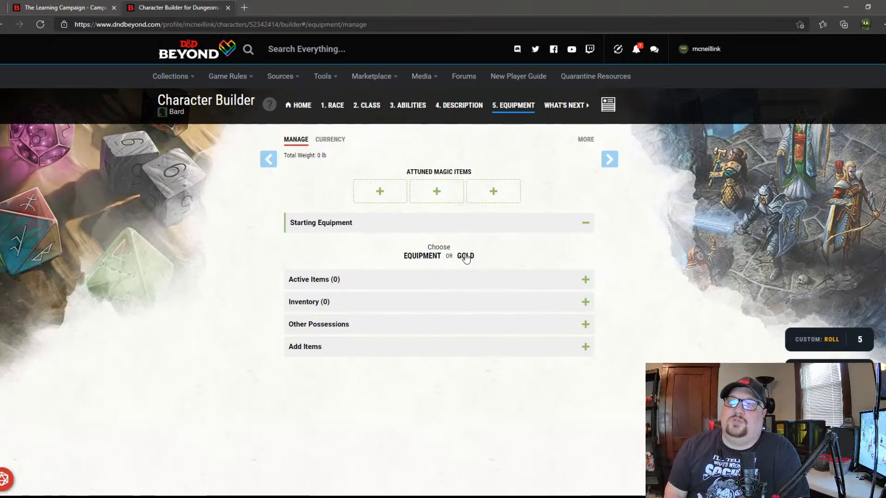
click(424, 258)
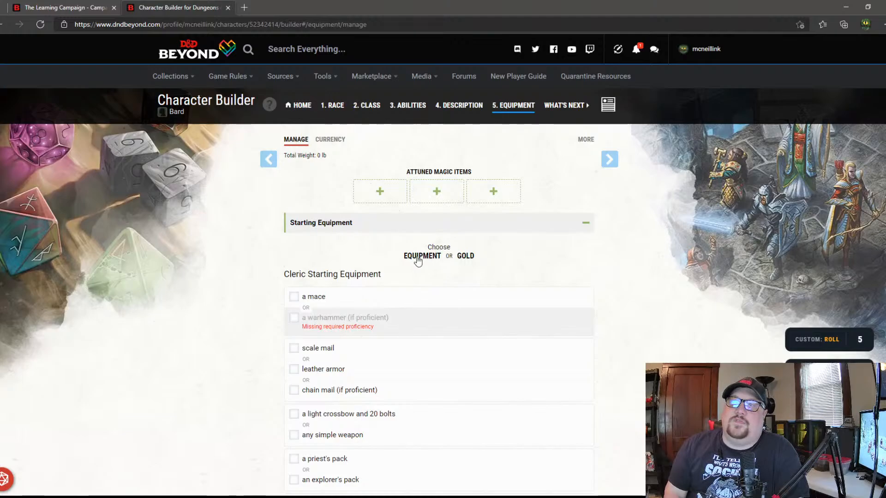
scroll(409, 277, down, 5)
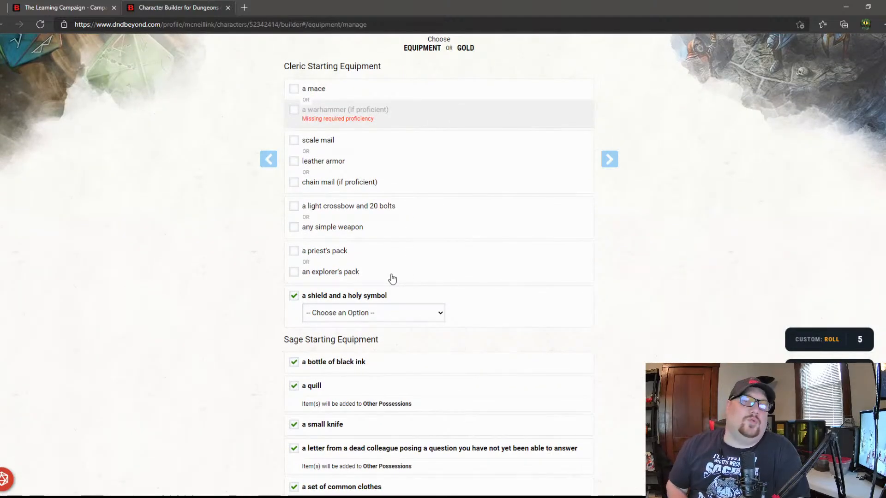
Step: Choose a mace as the Cleric starting weapon and chain mail as the starting armor
scroll(391, 279, up, 2)
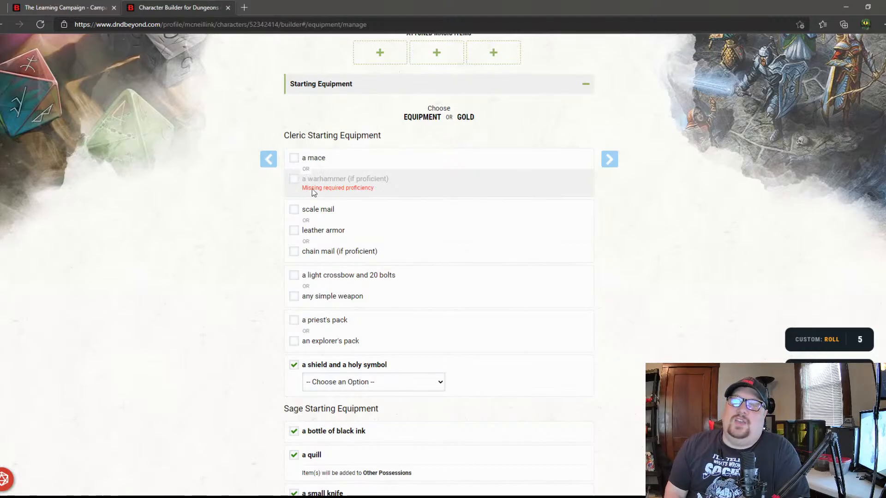
click(294, 158)
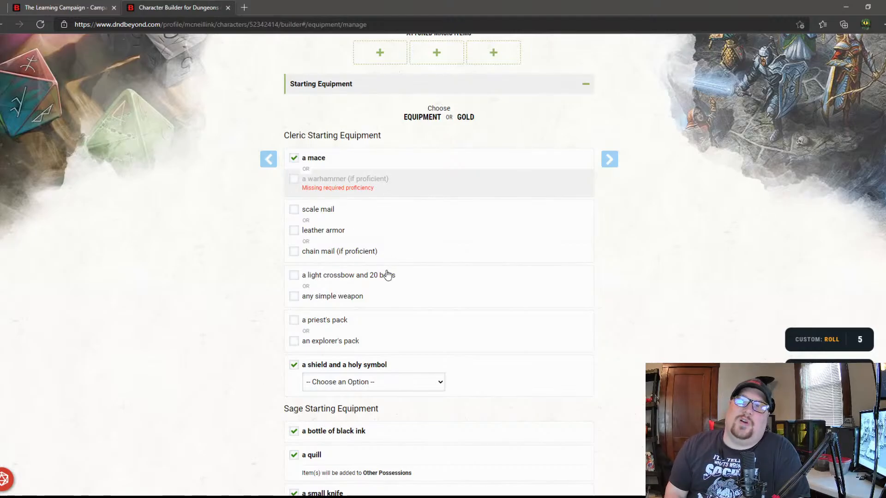
scroll(386, 275, down, 1)
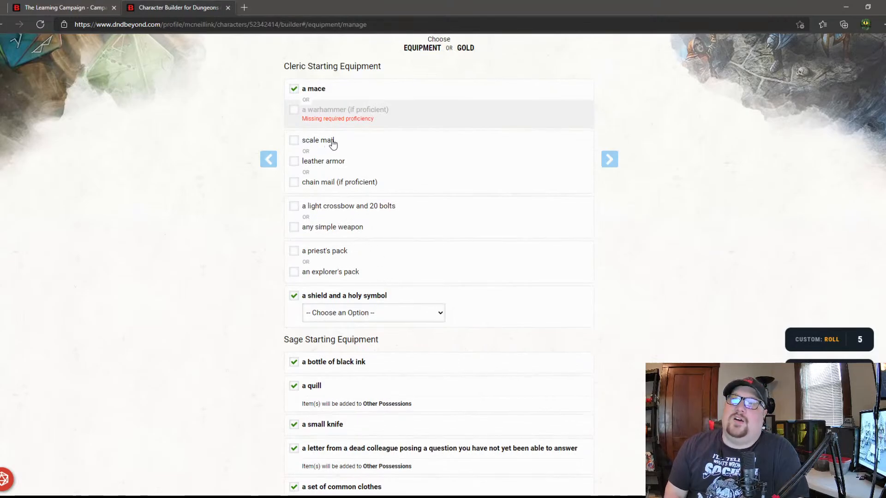
click(294, 183)
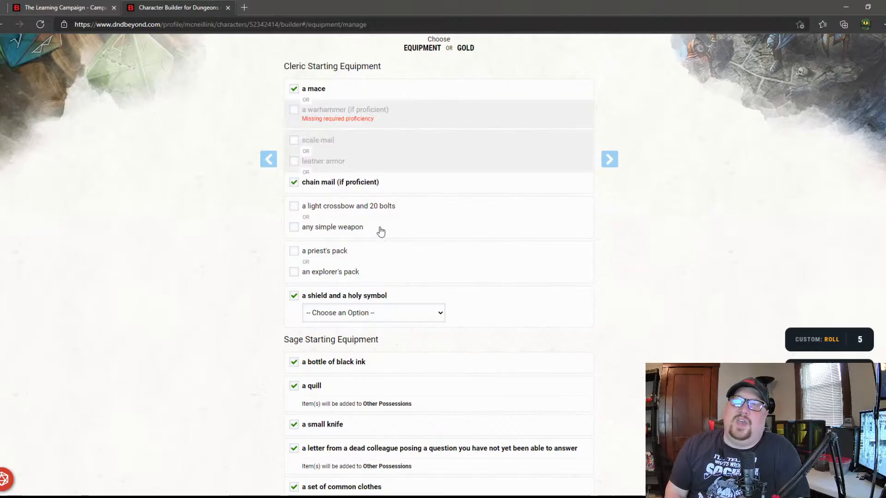
Step: Choose a light crossbow and 20 bolts plus a priest's pack from the Cleric starting equipment
scroll(390, 234, down, 2)
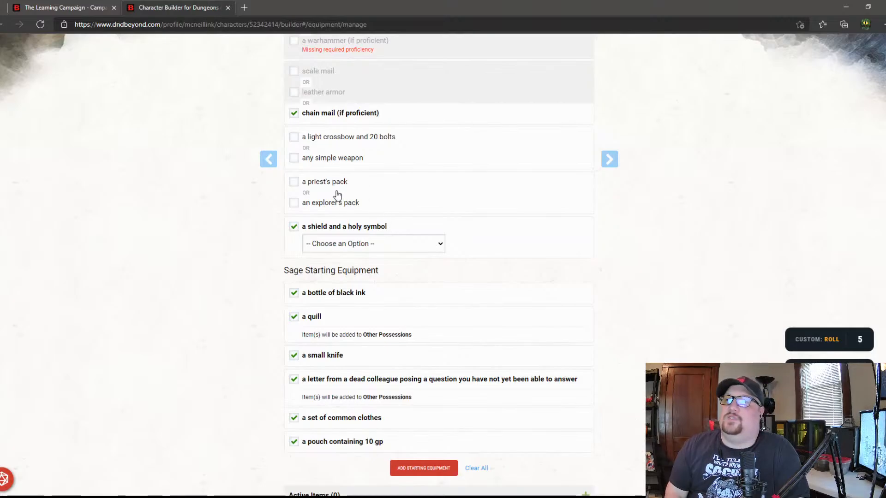
click(293, 138)
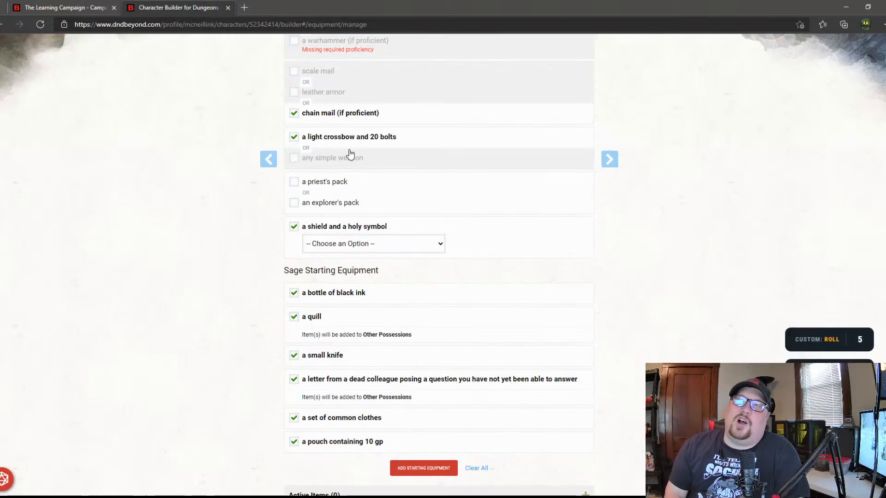
click(294, 182)
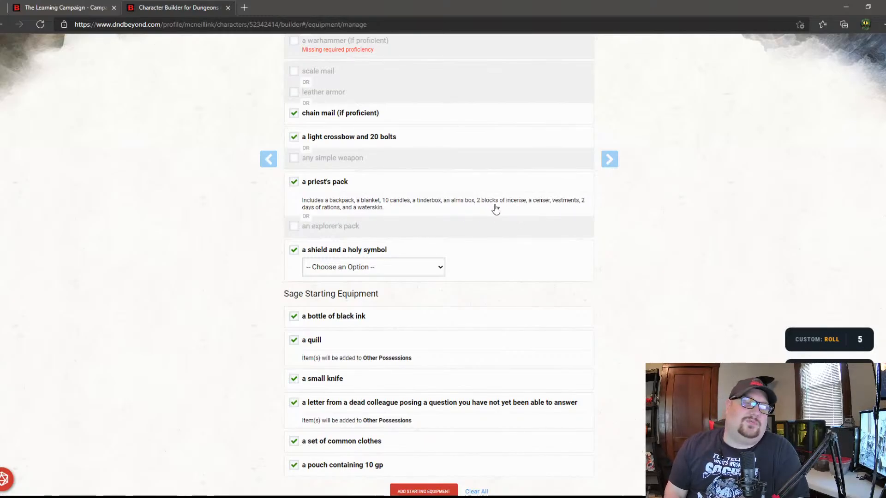
Step: Set the holy symbol to Reliquary and add the starting equipment, keeping all the Sage items selected
scroll(495, 209, down, 1)
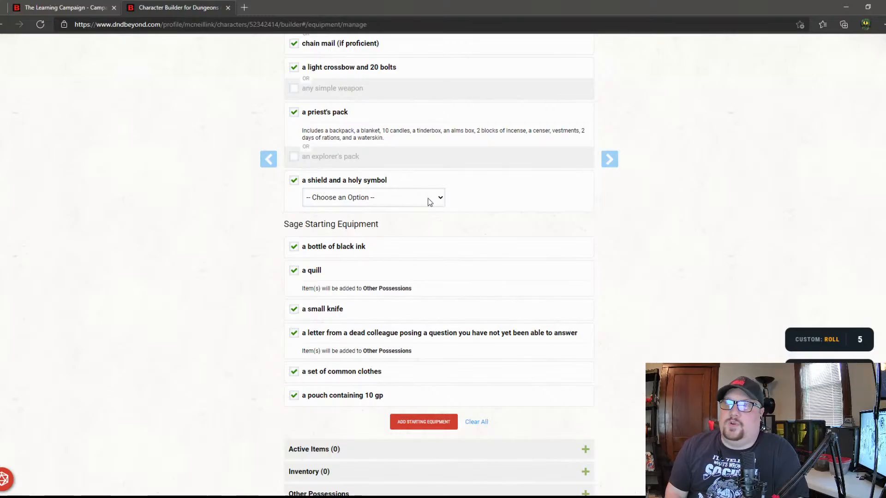
click(323, 243)
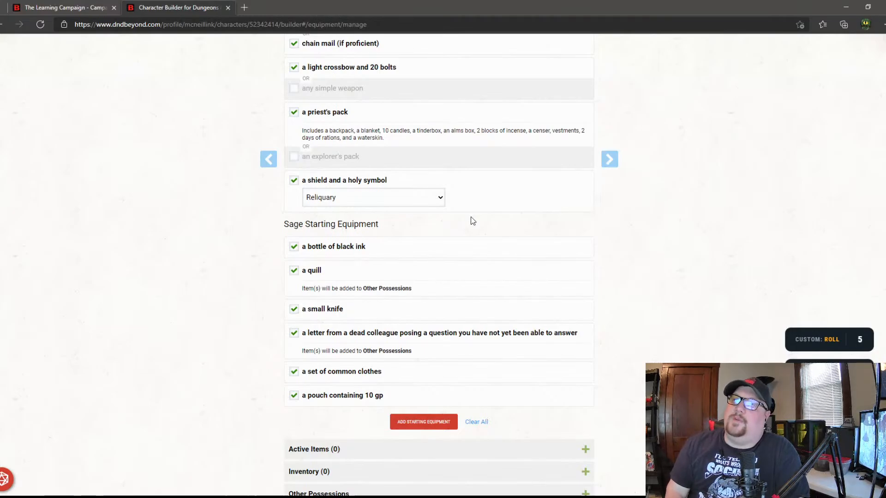
click(294, 245)
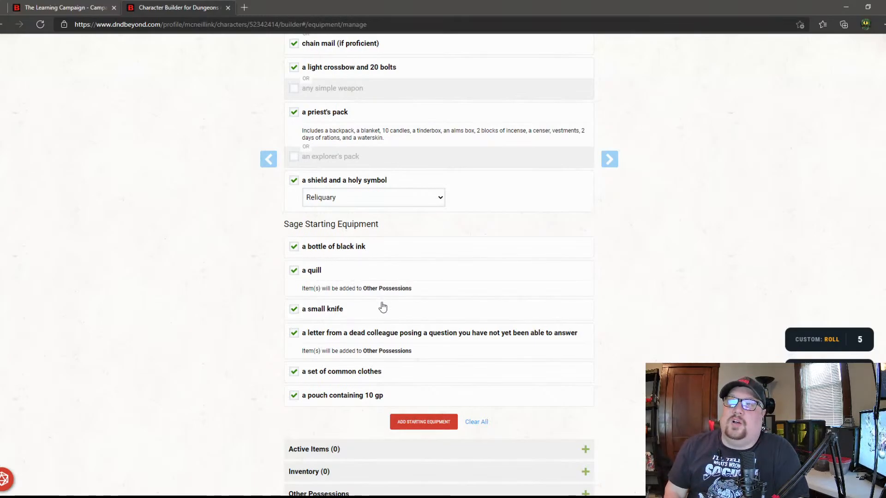
scroll(338, 323, down, 2)
click(294, 261)
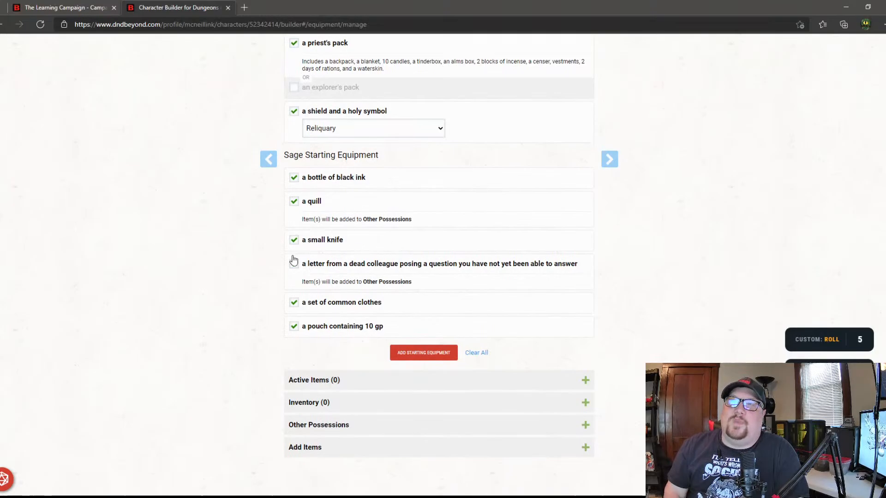
click(293, 261)
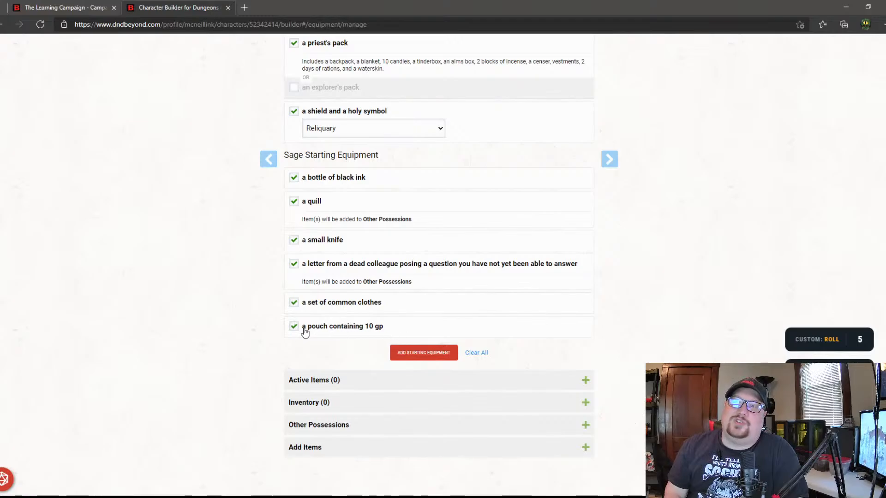
click(409, 353)
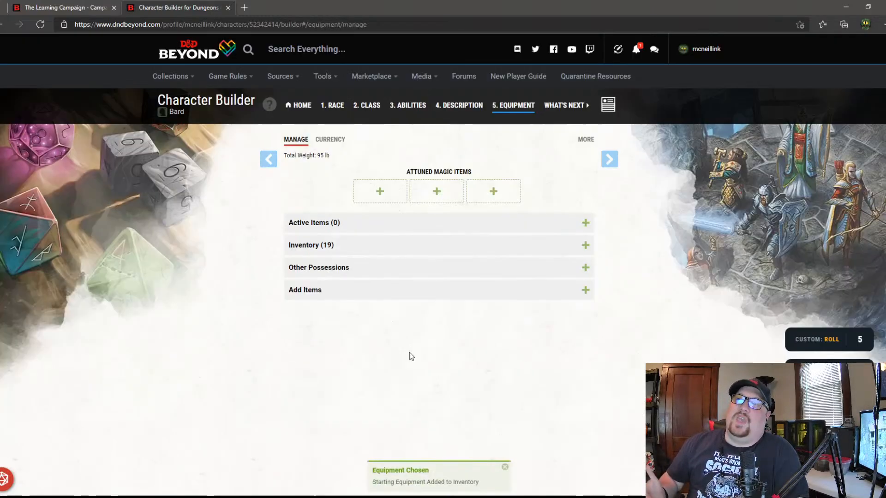
Step: Expand the Inventory and Other Possessions and review the items received from the starting equipment
click(304, 248)
scroll(368, 263, down, 10)
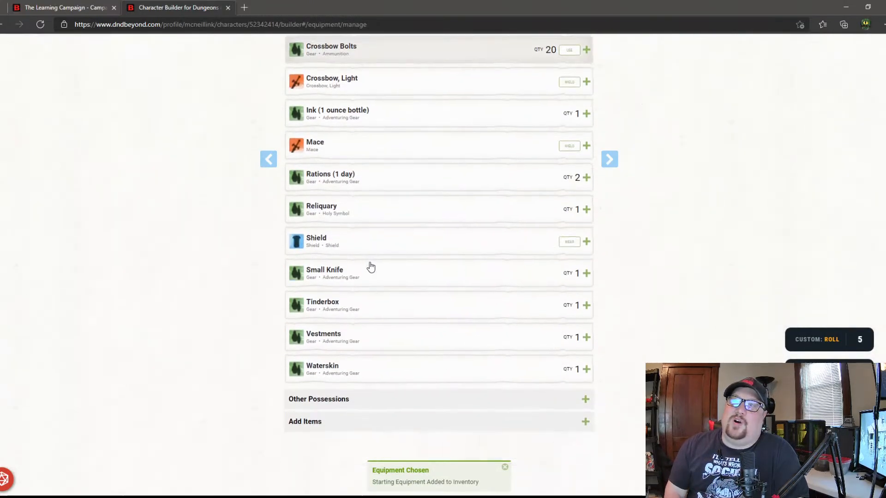
scroll(338, 353, up, 10)
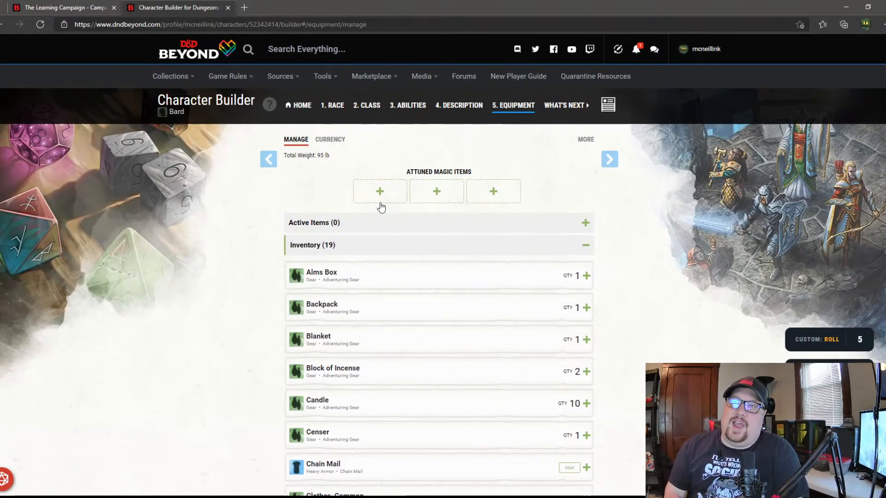
scroll(339, 244, down, 10)
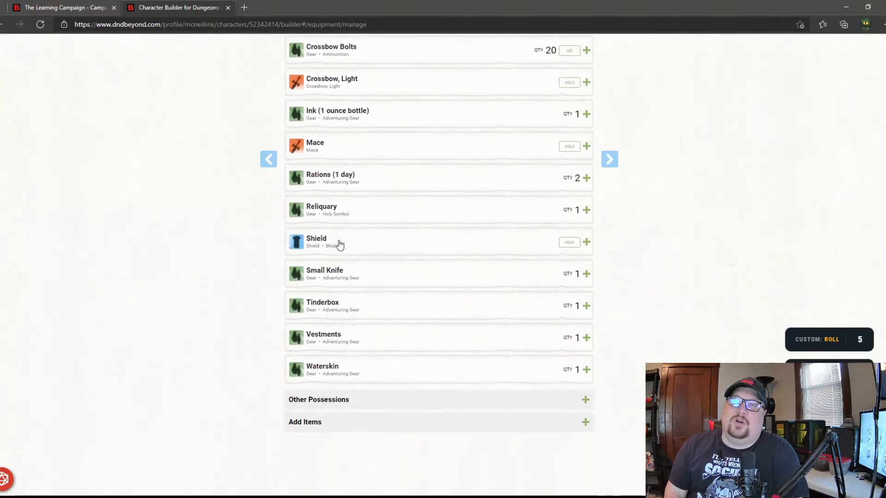
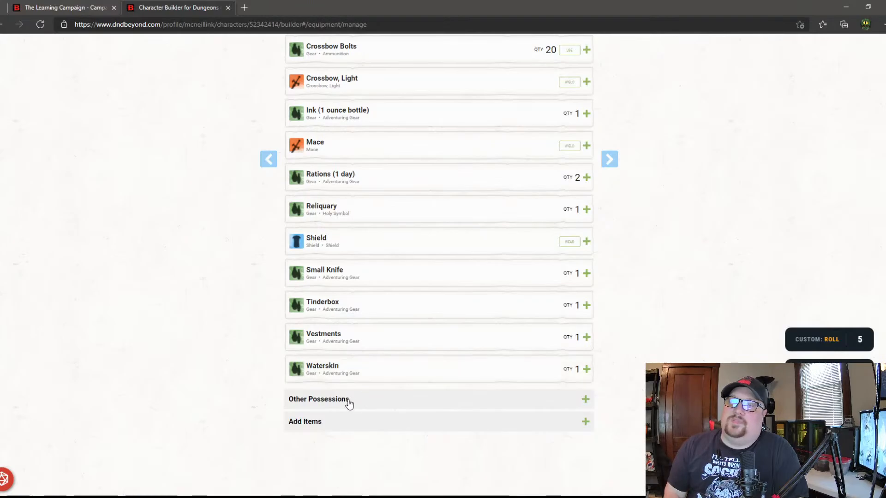
click(348, 400)
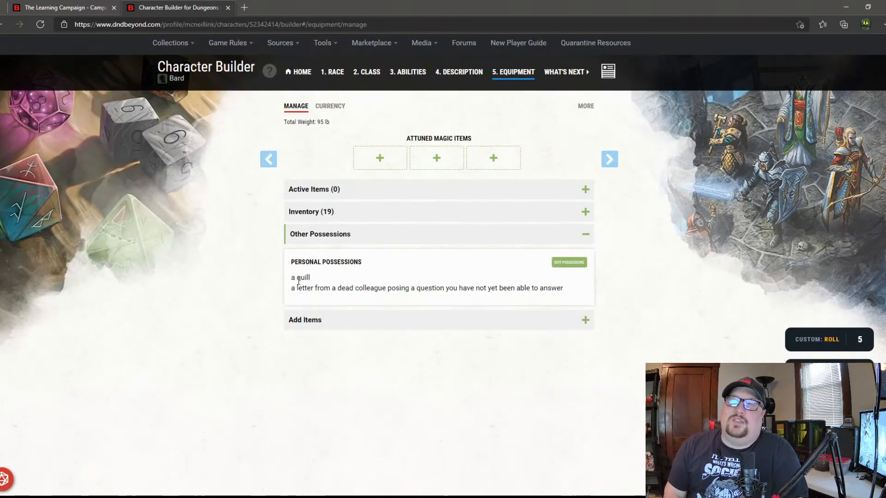
Step: Expand Add Items and browse the unfiltered list of available gear, weapons and armor
click(335, 323)
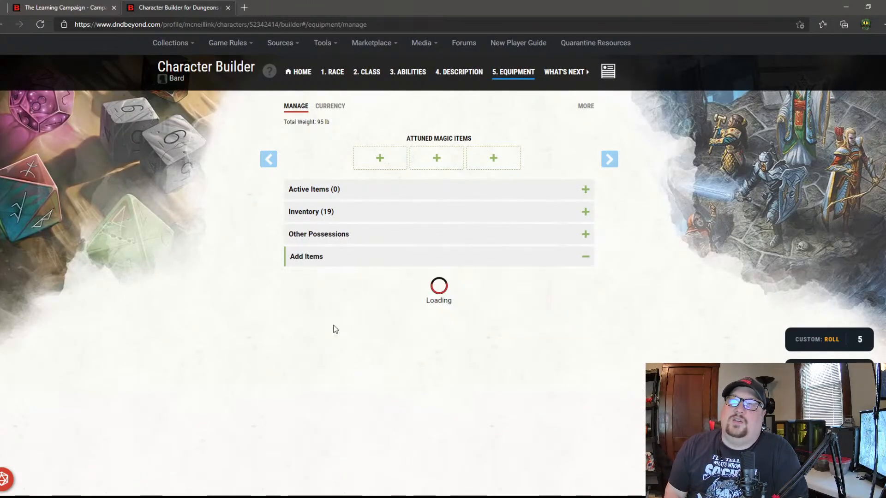
scroll(456, 292, down, 10)
scroll(395, 386, up, 10)
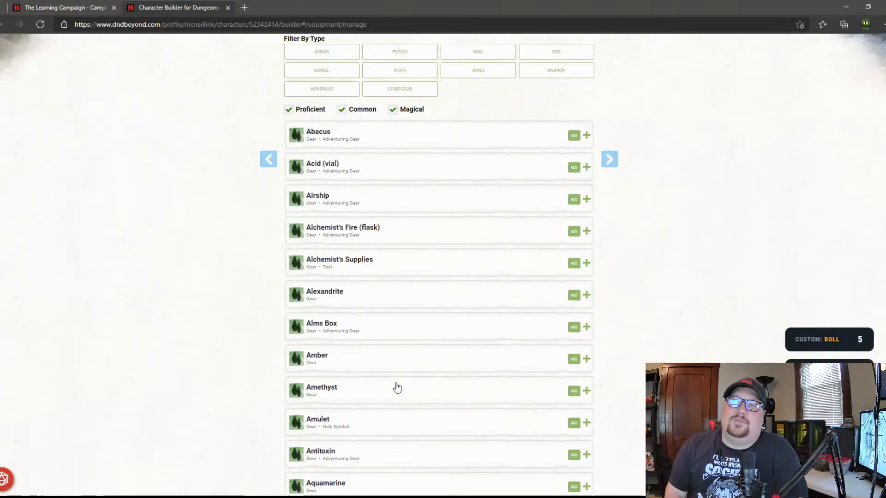
scroll(396, 386, down, 5)
scroll(397, 387, up, 5)
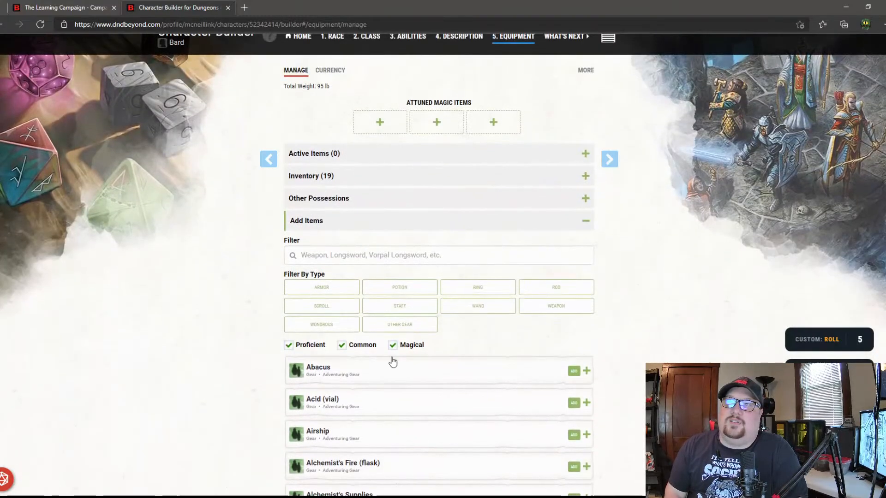
scroll(391, 362, down, 15)
scroll(392, 362, up, 5)
scroll(392, 362, down, 5)
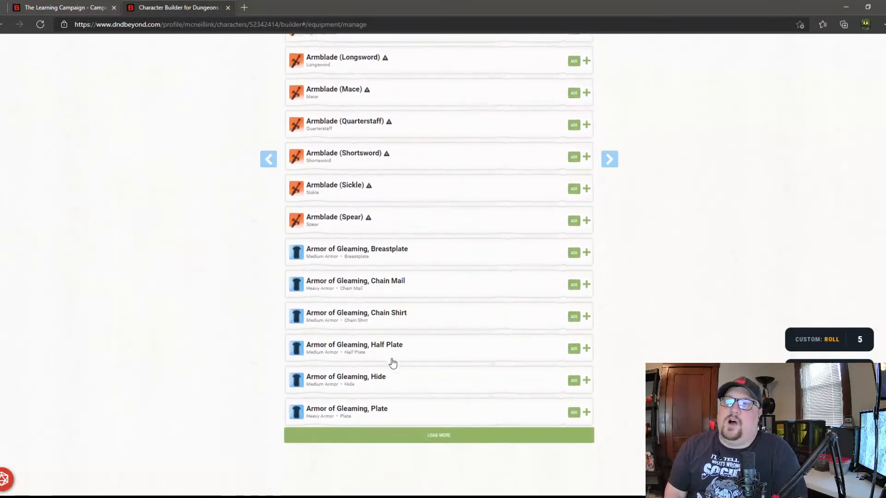
scroll(441, 427, up, 15)
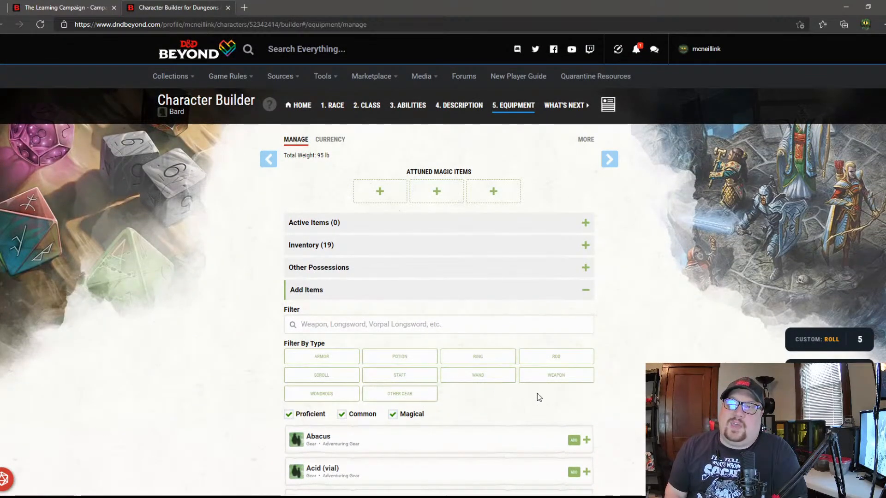
Step: Filter the available items by Ring and look through the listed magic rings without adding any
click(478, 356)
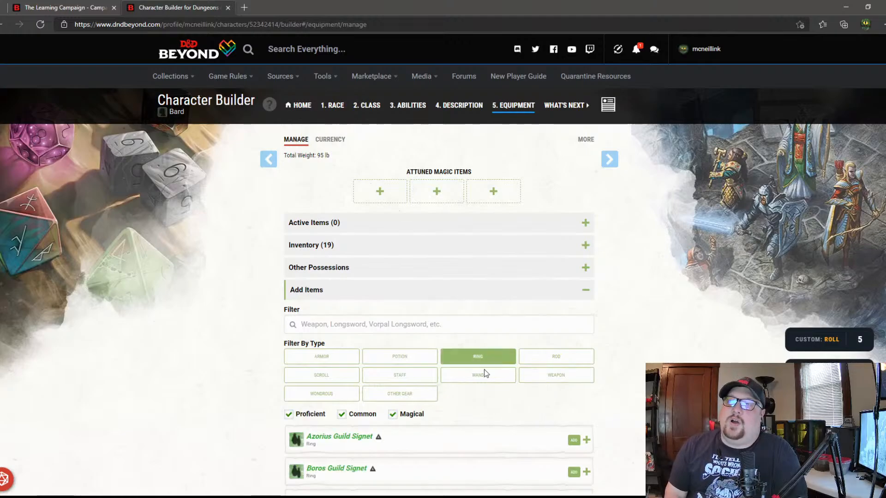
scroll(484, 374, down, 5)
scroll(491, 405, down, 3)
scroll(490, 401, down, 1)
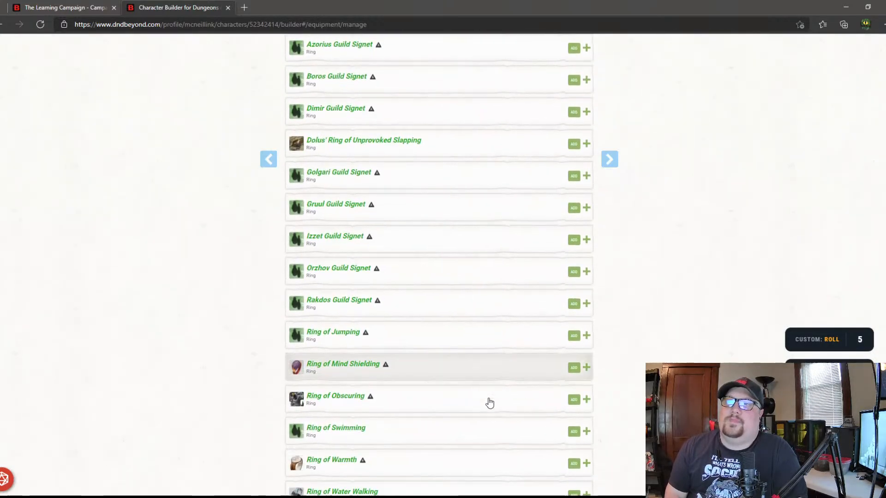
scroll(489, 399, up, 1)
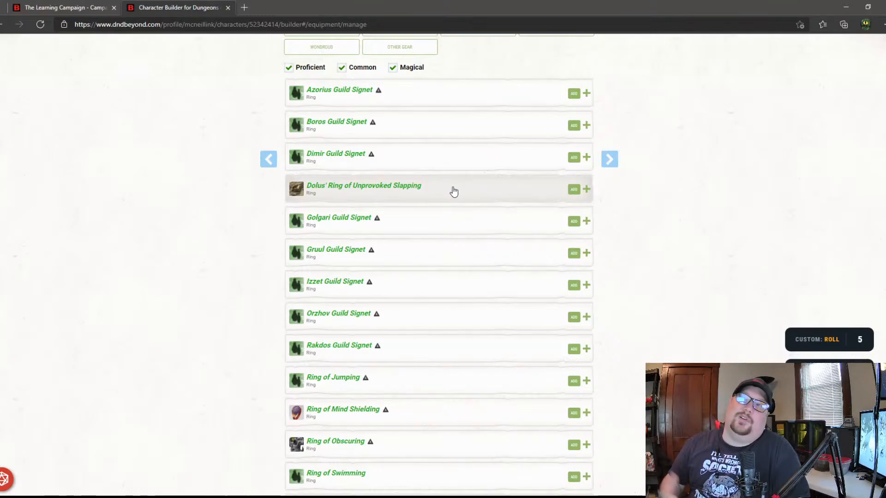
scroll(454, 191, down, 3)
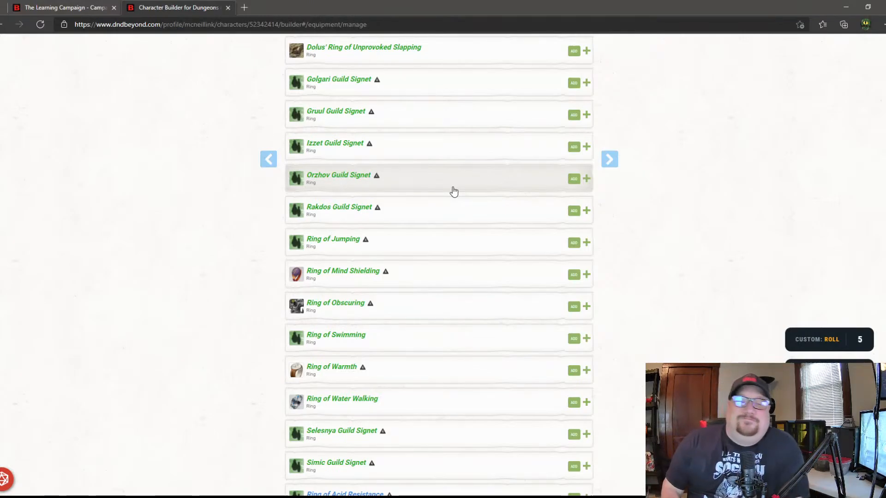
scroll(453, 191, down, 7)
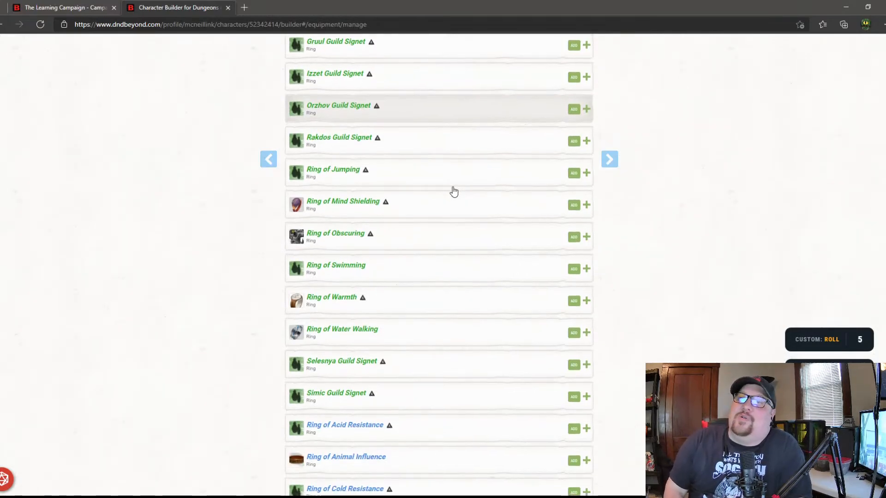
scroll(453, 192, up, 10)
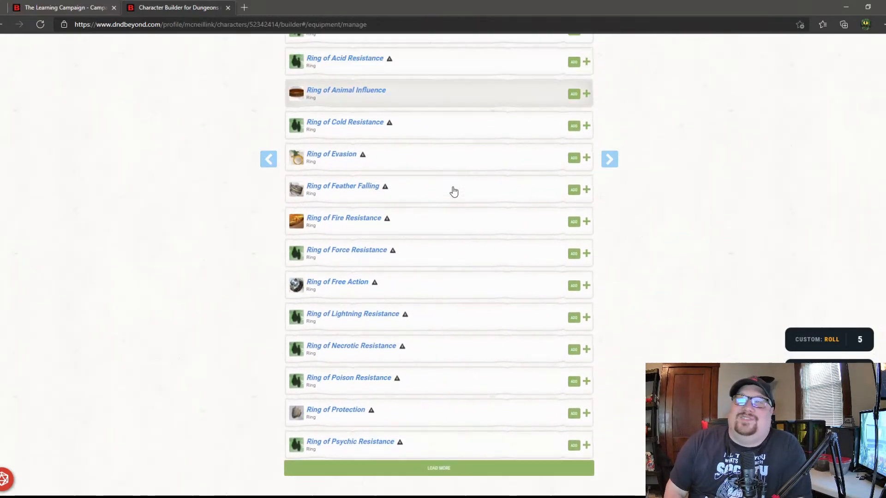
scroll(453, 191, down, 2)
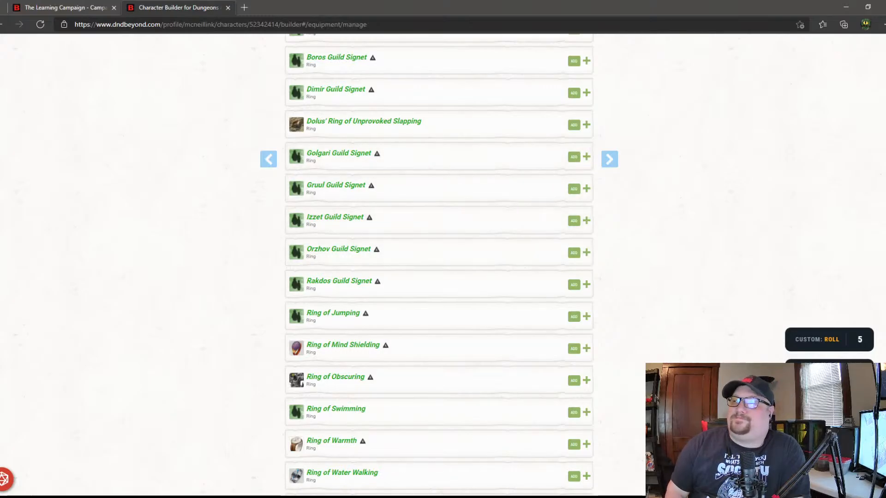
scroll(511, 328, down, 1)
scroll(511, 328, down, 10)
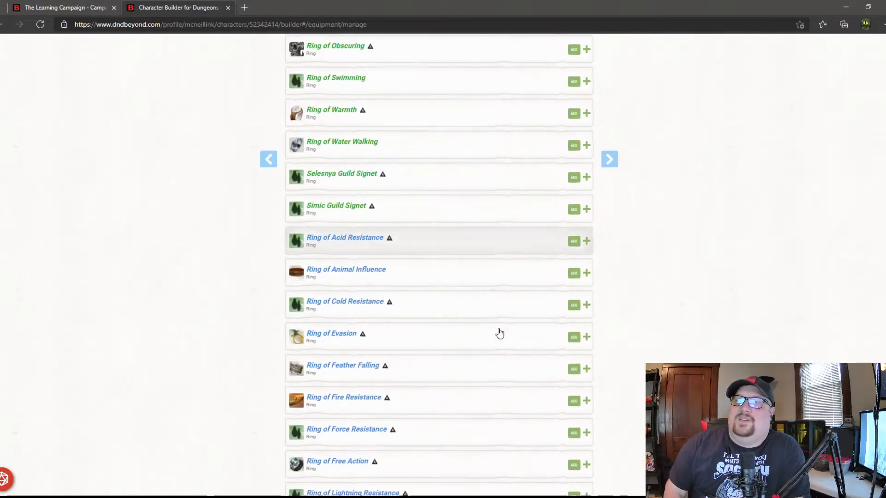
scroll(455, 374, up, 10)
scroll(454, 374, up, 10)
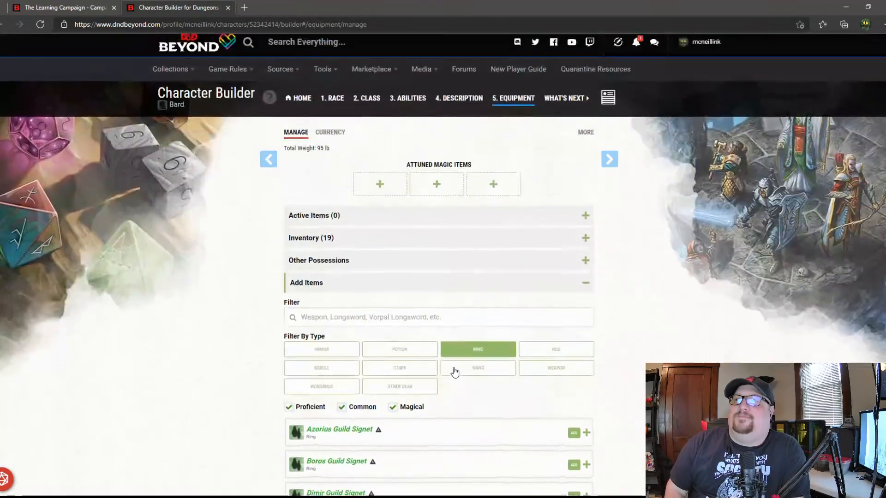
Step: Finish the Equipment stage, view Bard's digital character sheet, and return from it to the character builder
click(608, 160)
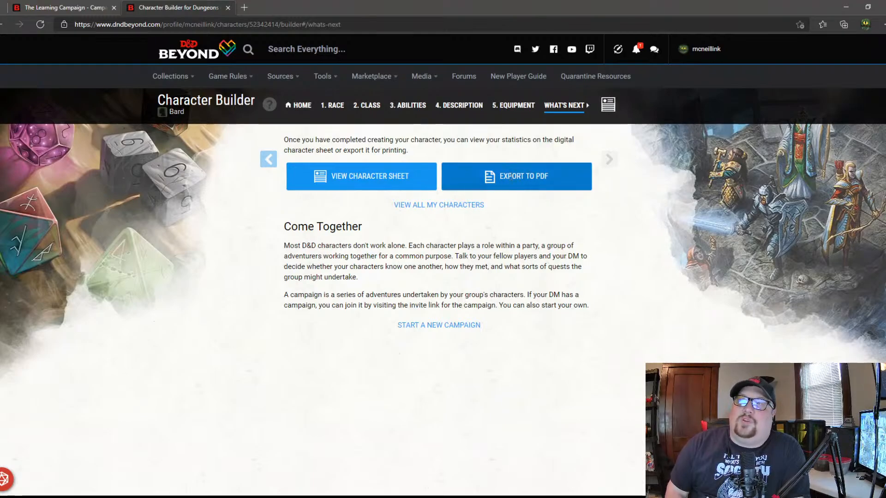
click(389, 180)
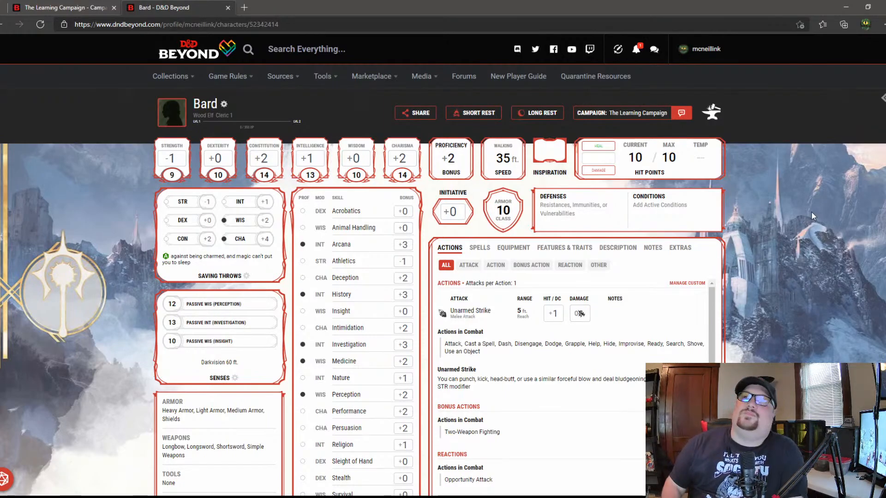
click(711, 115)
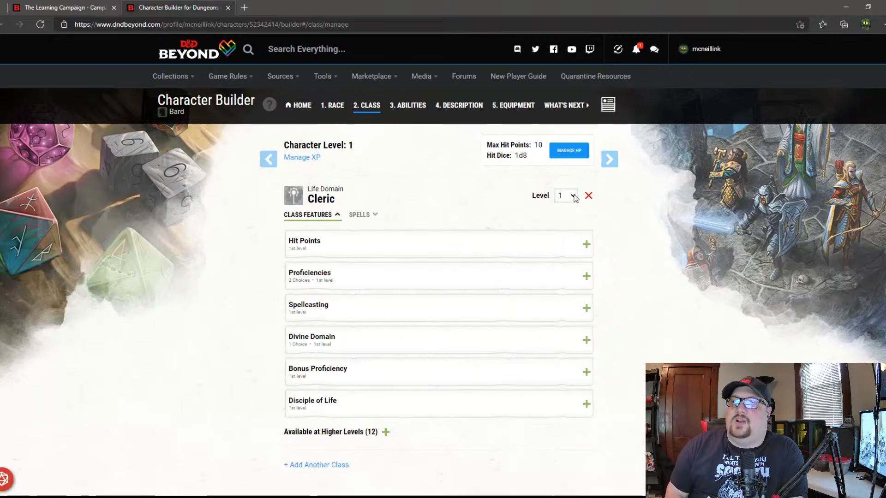
Step: Review the Cleric's Hit Points feature, the ability scores and the Manage XP settings in the builder without changing anything
click(577, 244)
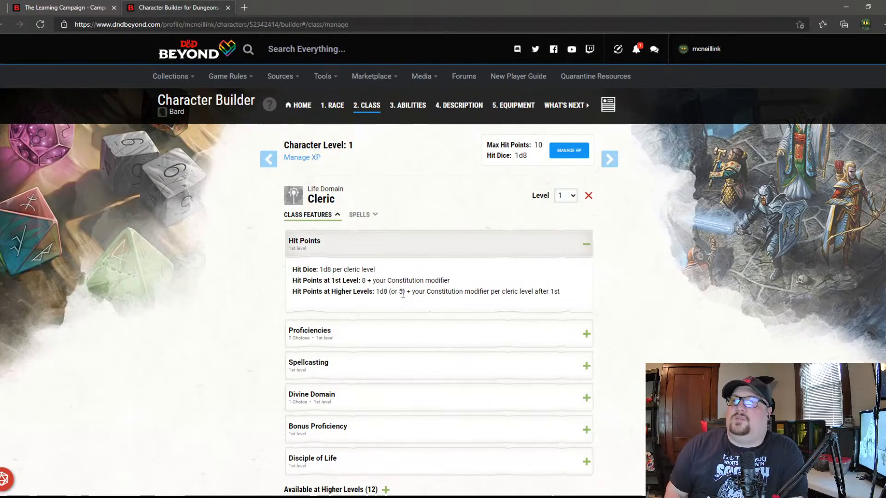
click(578, 240)
scroll(507, 256, down, 1)
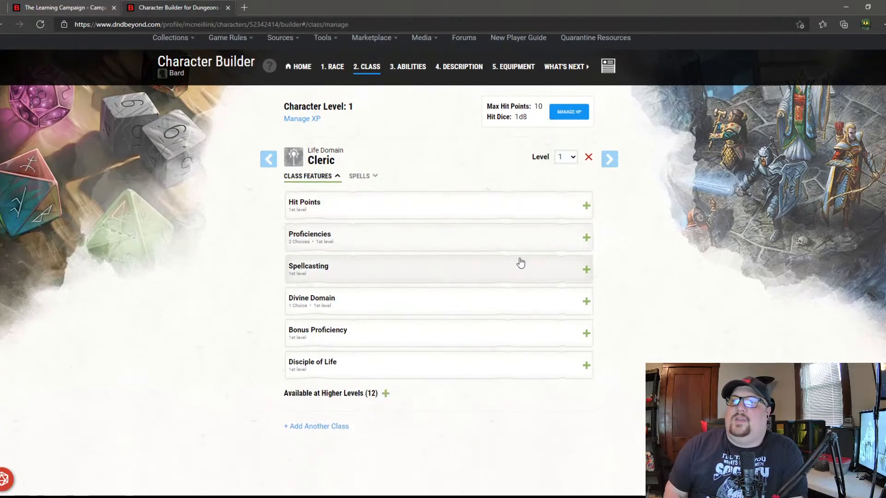
click(609, 159)
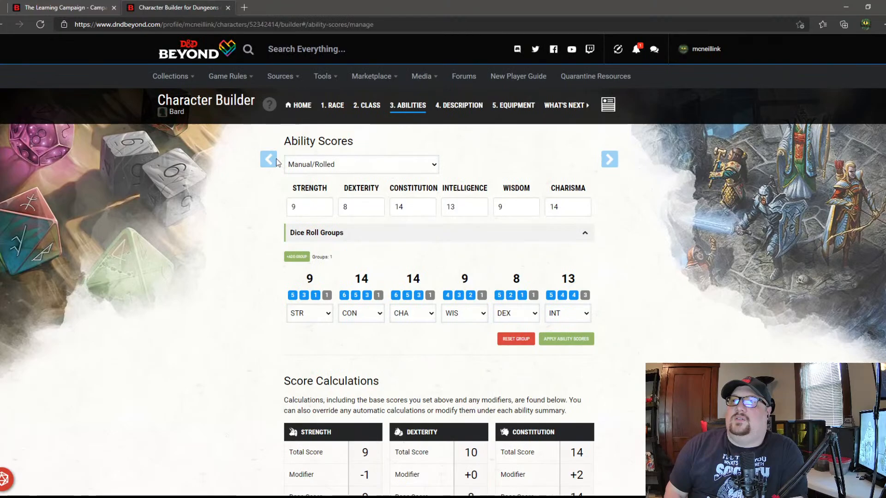
click(266, 160)
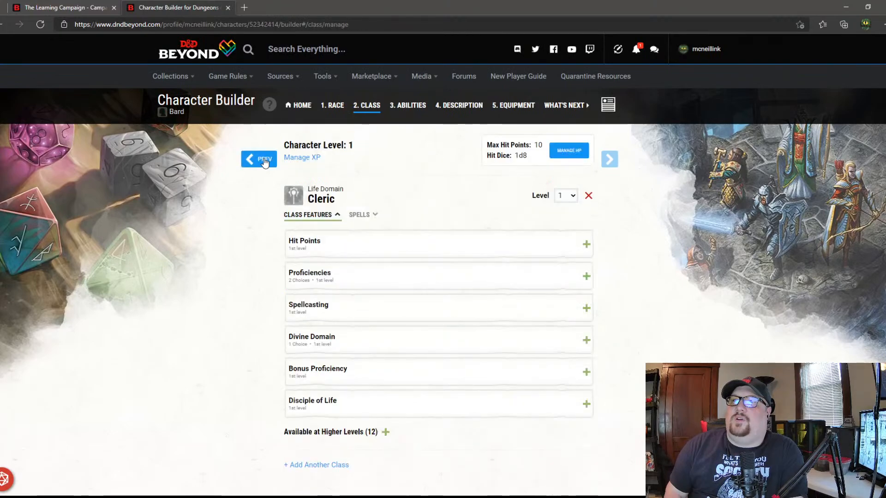
click(300, 158)
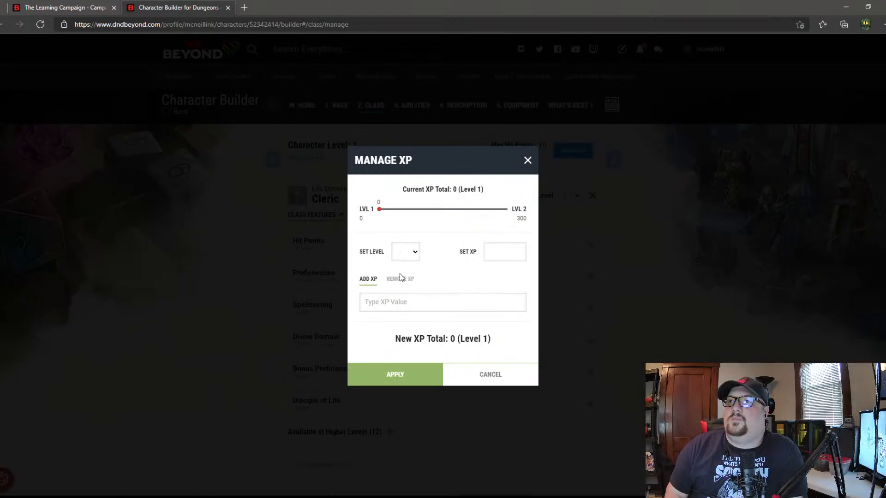
click(410, 378)
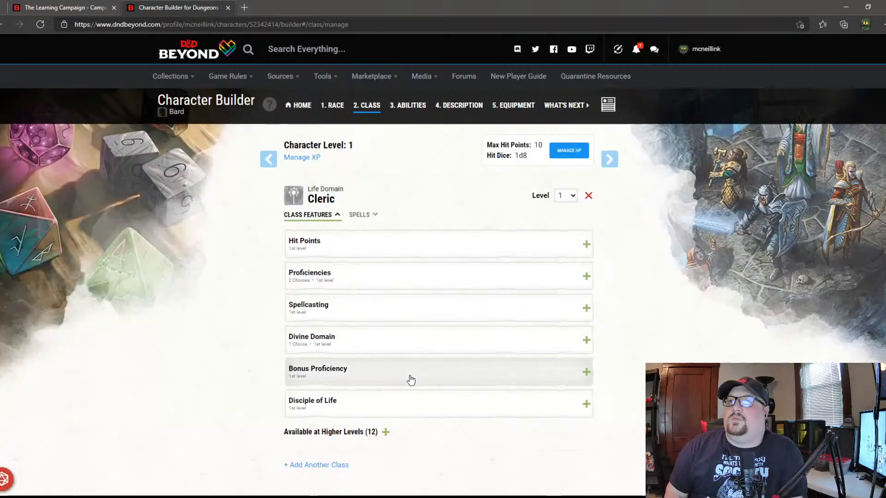
Step: On the Description stage, set Bard's portrait to a dark, white-haired figure from the Wood Elf Portraits
click(605, 159)
click(605, 159)
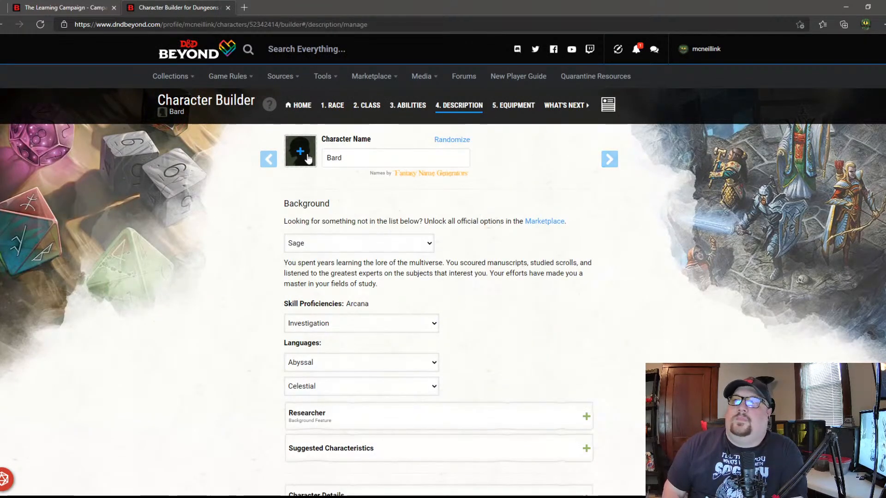
click(307, 158)
scroll(505, 211, down, 5)
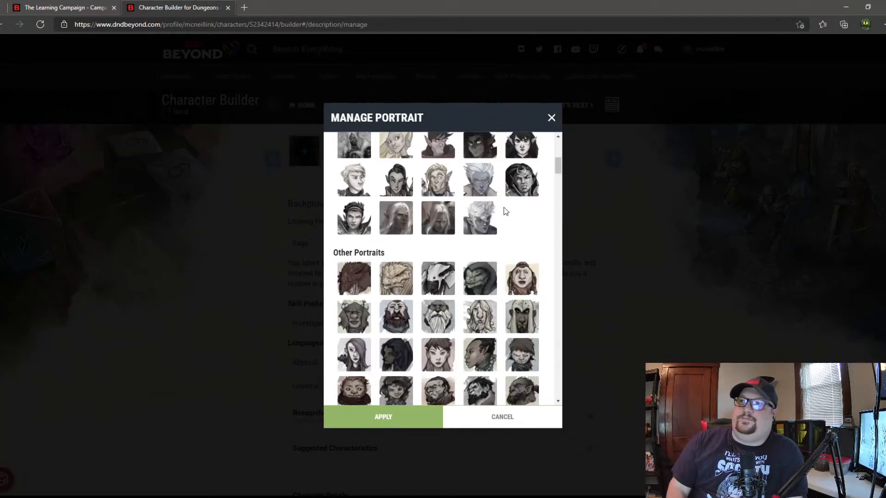
scroll(505, 211, down, 4)
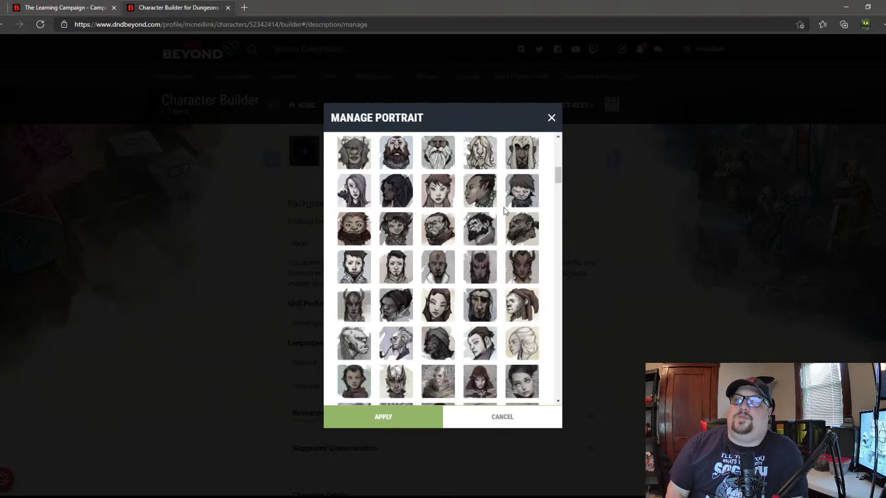
scroll(505, 211, up, 10)
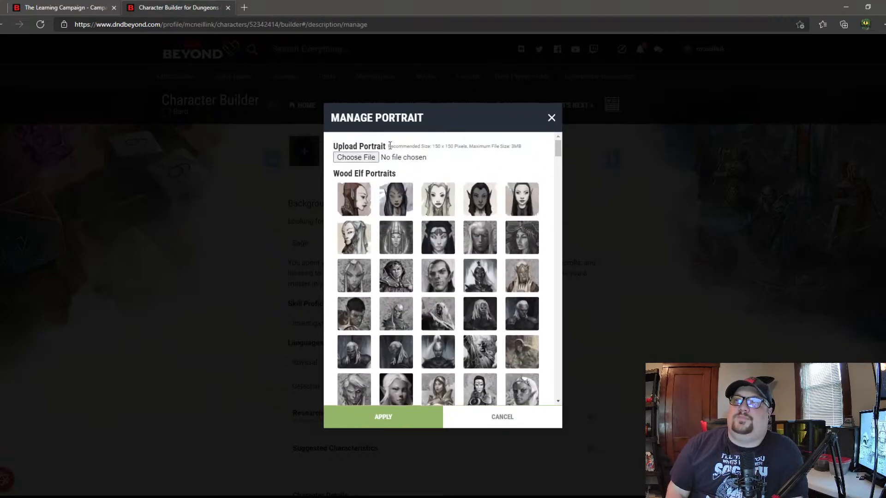
scroll(408, 231, down, 2)
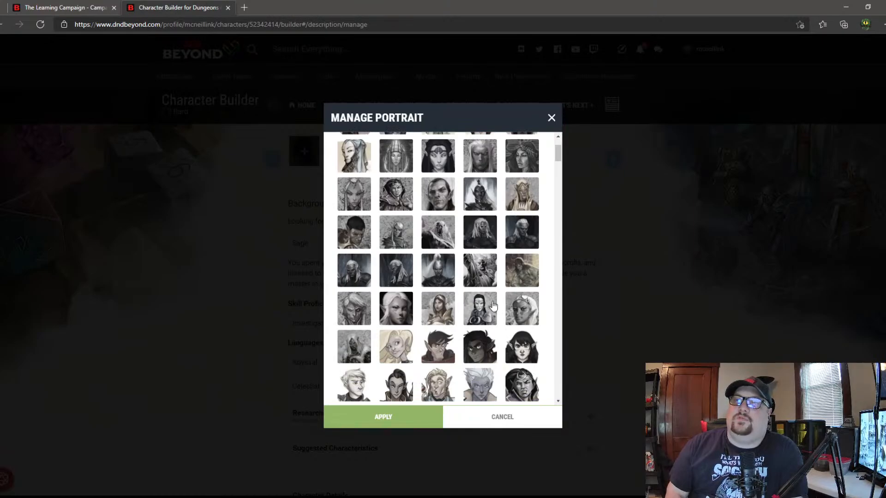
click(400, 277)
click(406, 416)
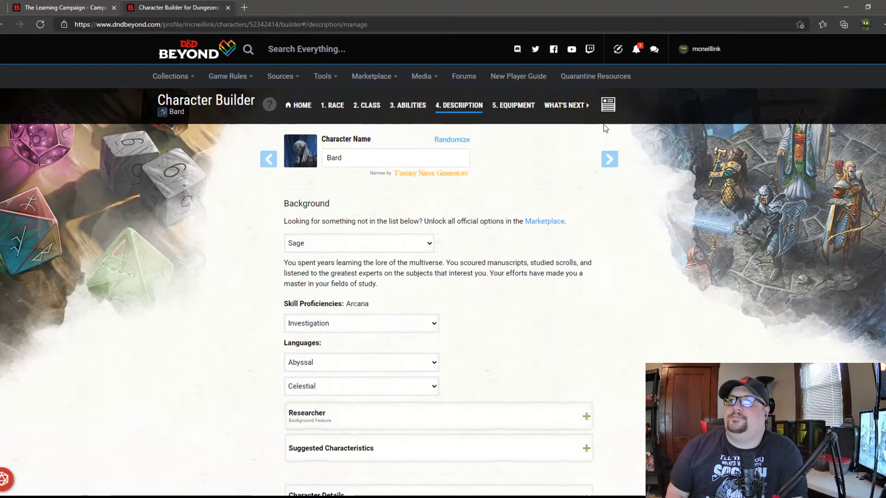
Step: Open Bard's character sheet and try out its Short Rest options, marking and clearing the Cleric hit die
click(608, 106)
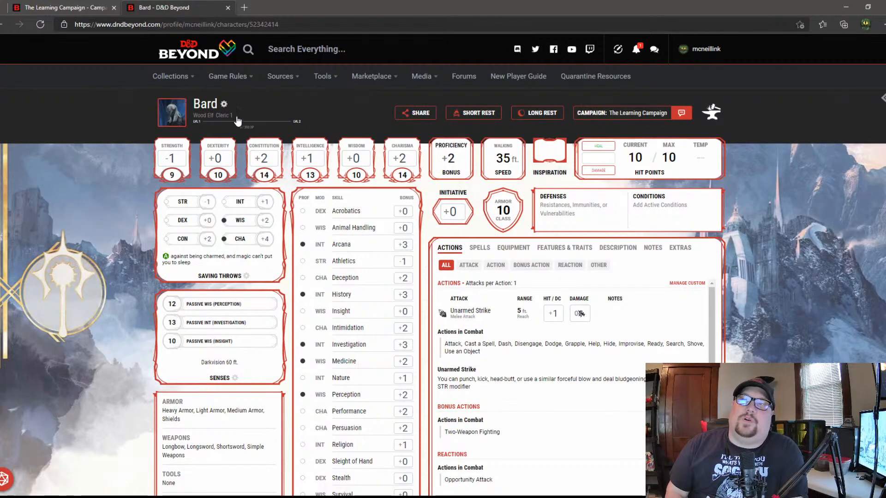
click(222, 106)
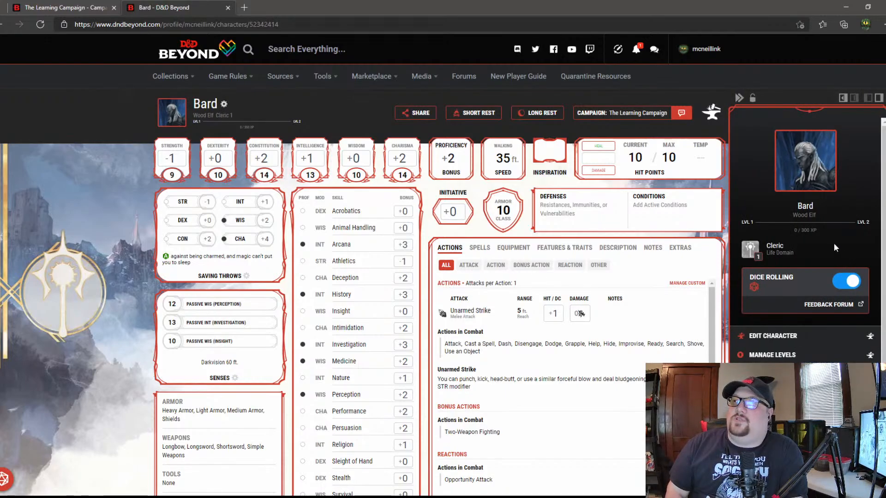
scroll(834, 242, down, 1)
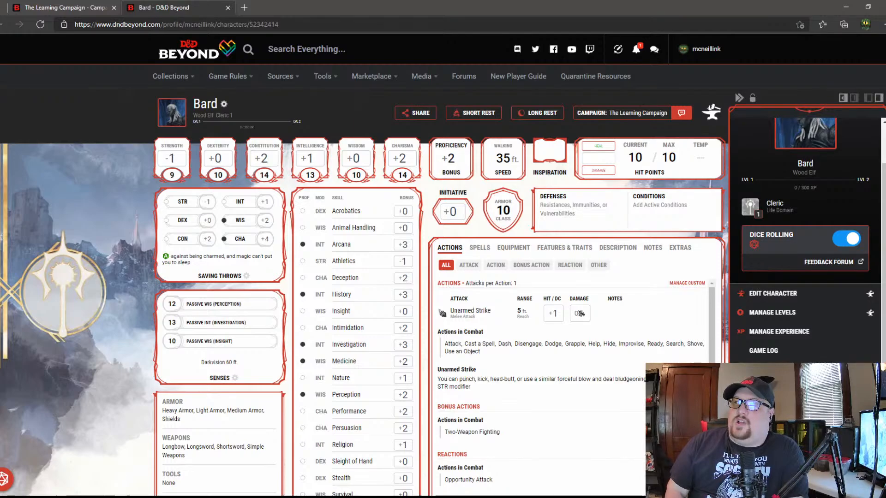
click(764, 370)
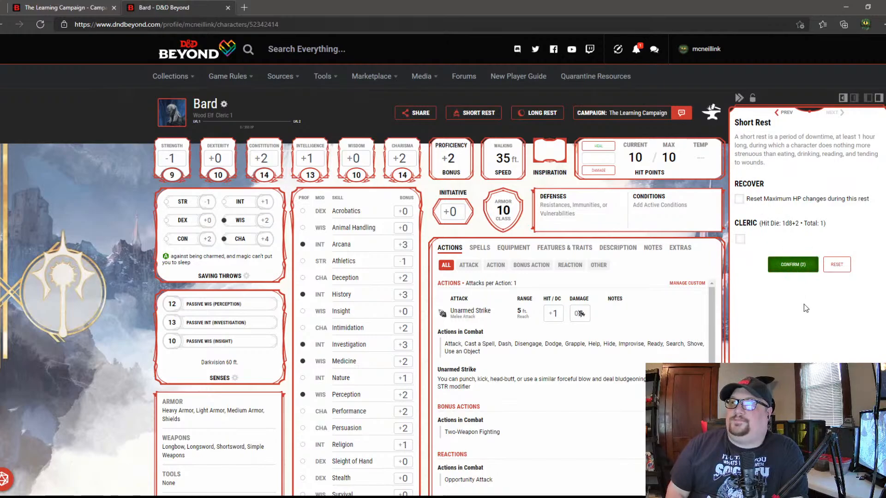
click(793, 264)
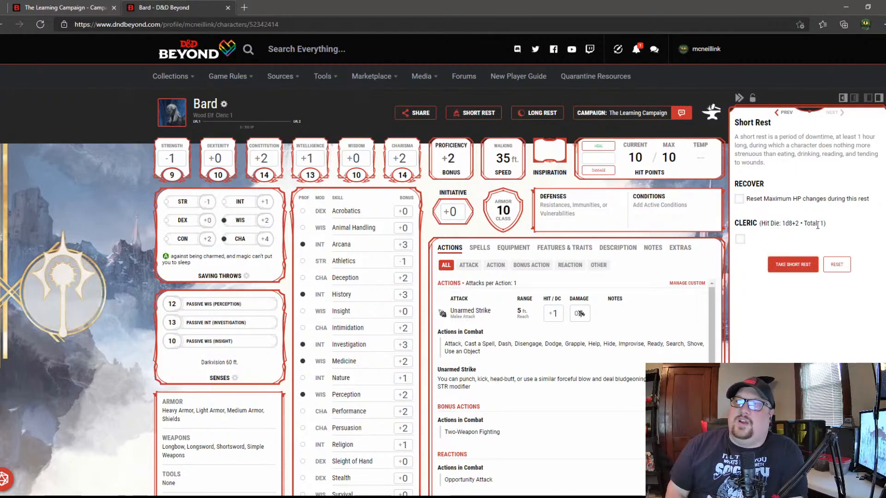
click(740, 240)
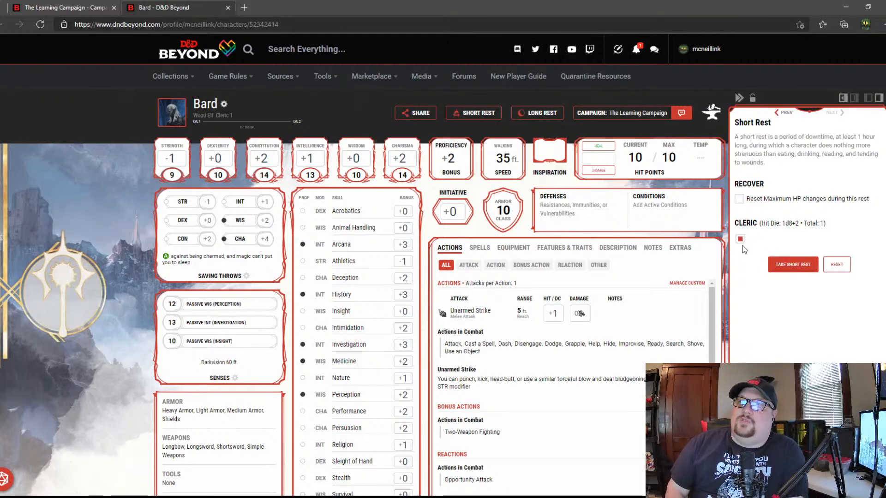
click(740, 239)
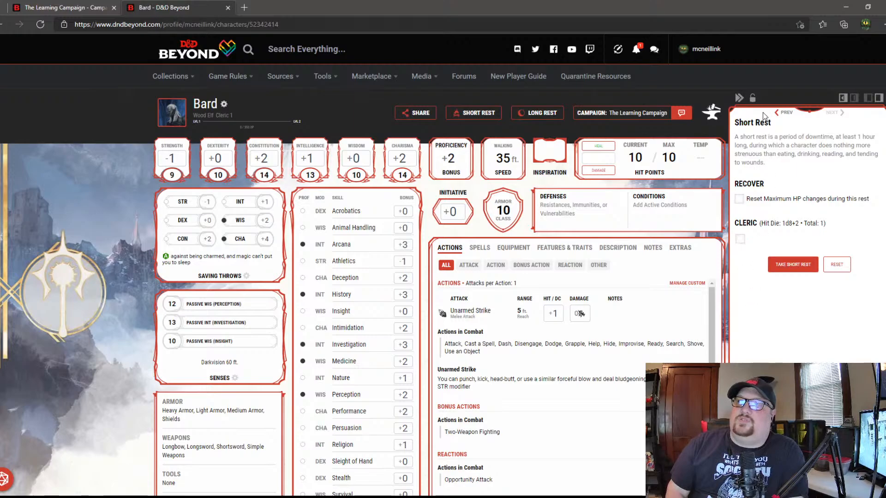
Step: Open the character sheet's theme options and look through the class, WDH, WDOTMM and TCOE themes
click(224, 105)
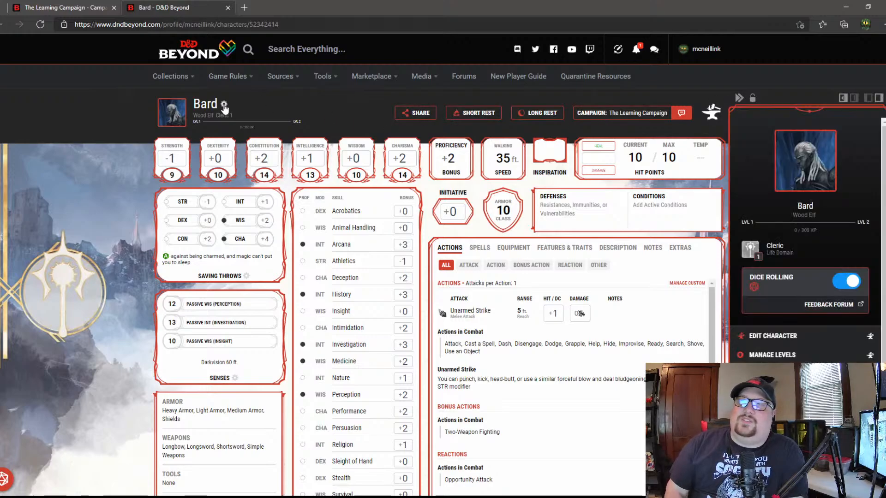
scroll(752, 359, down, 1)
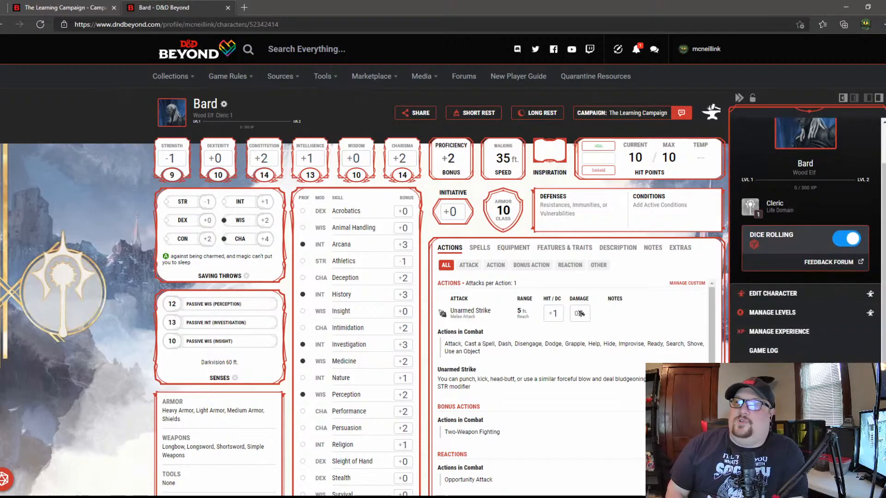
click(761, 401)
scroll(765, 301, down, 2)
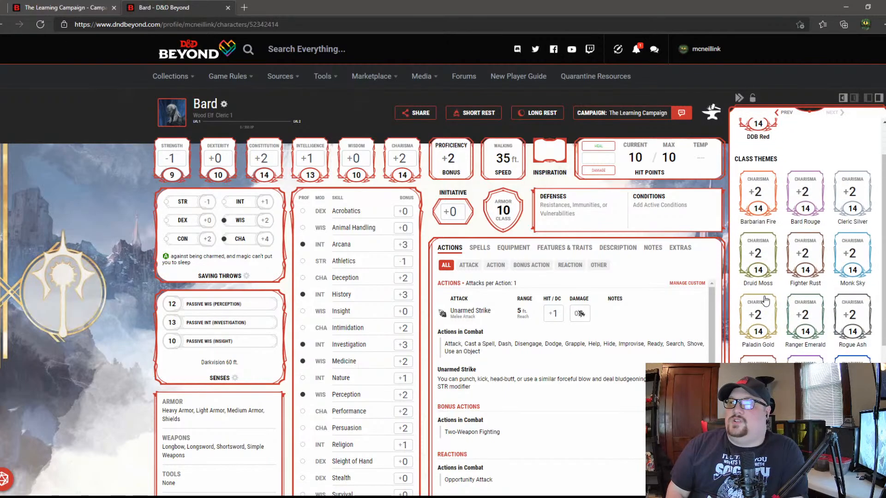
scroll(756, 194, up, 2)
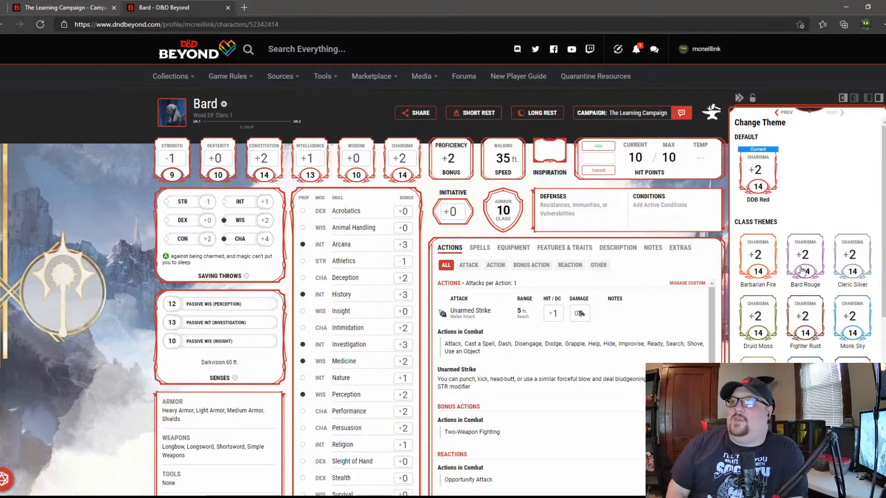
scroll(802, 270, down, 3)
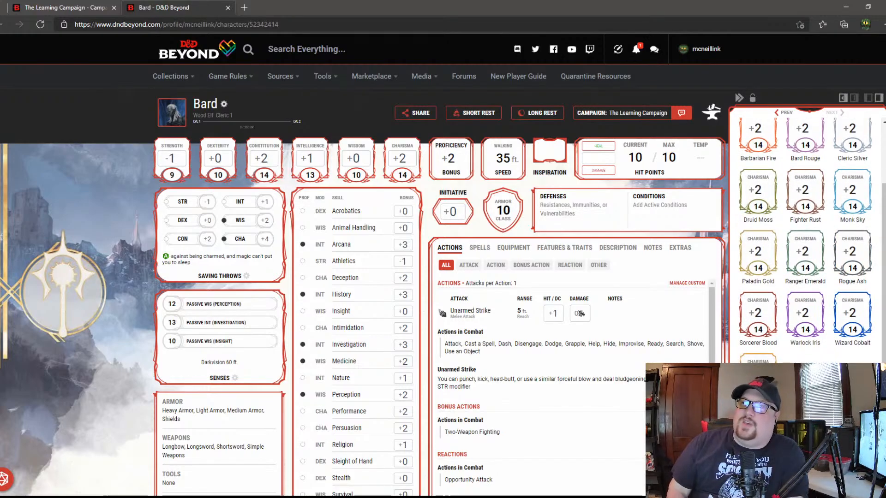
scroll(805, 231, down, 4)
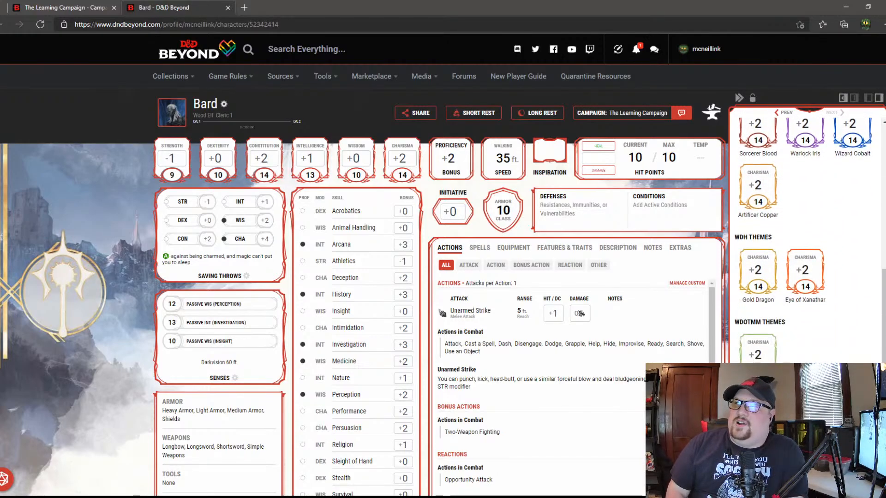
scroll(805, 240, down, 3)
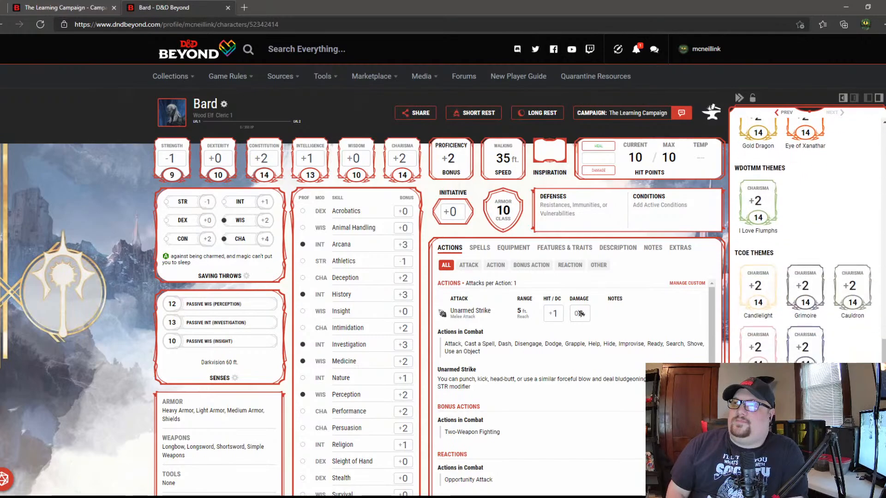
scroll(805, 240, up, 10)
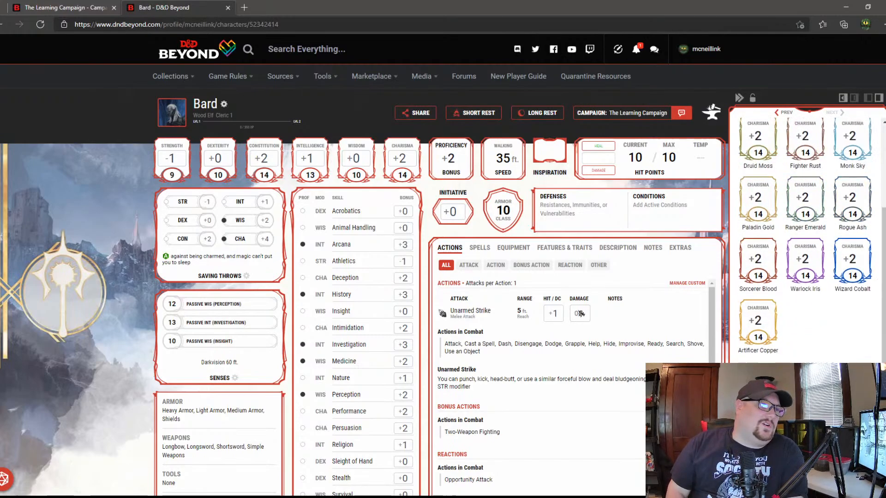
scroll(805, 240, down, 1)
scroll(805, 240, down, 9)
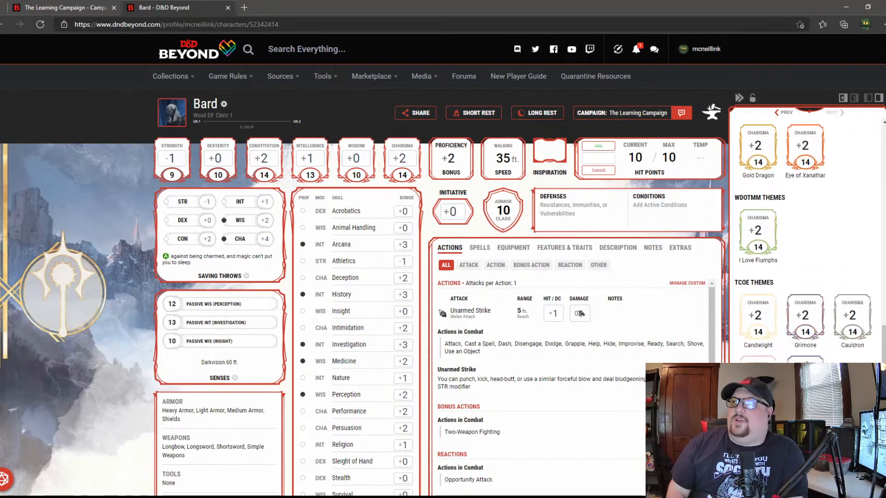
scroll(881, 336, down, 1)
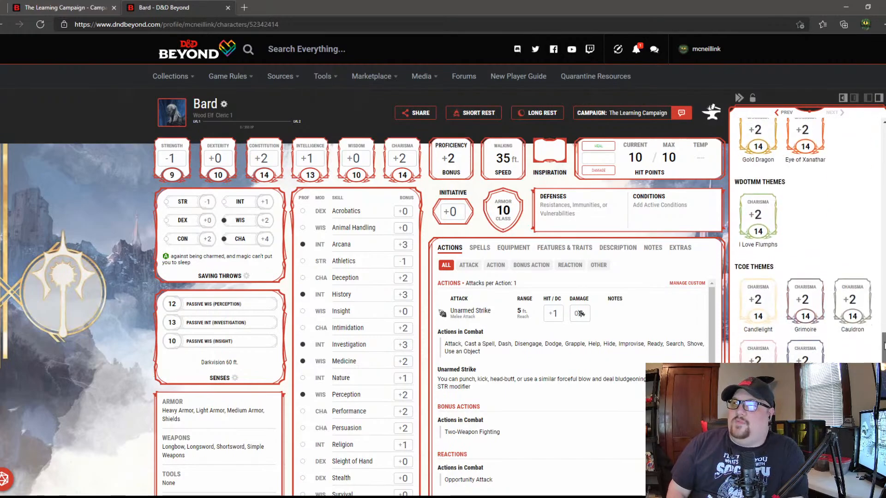
scroll(881, 336, down, 1)
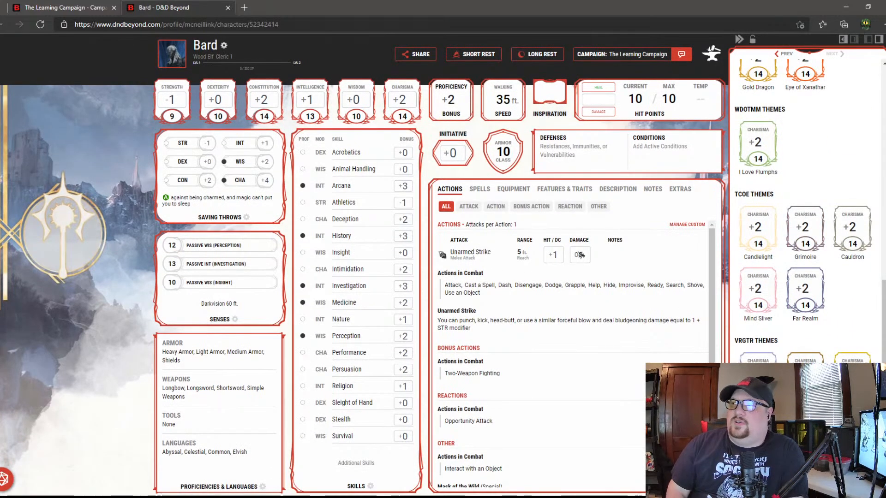
scroll(804, 208, up, 6)
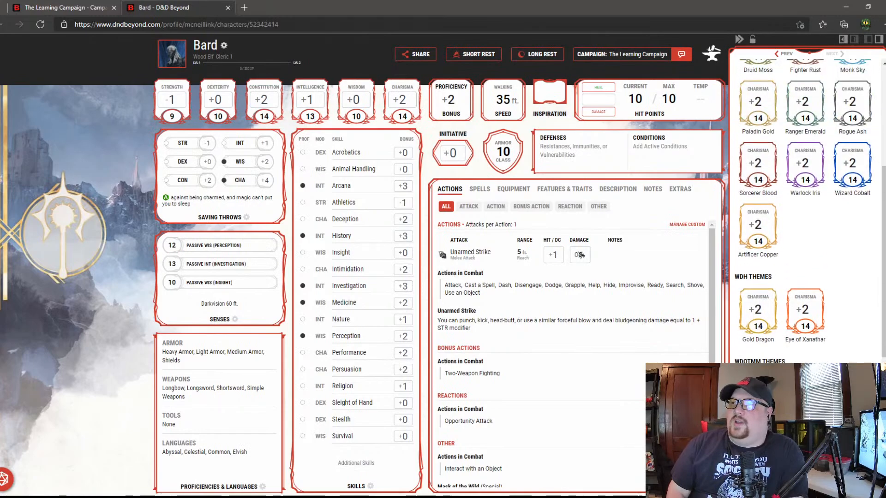
Step: Try the Gold Dragon, Artificer Copper and Warlock Iris themes on the sheet, and apply Rogue Ash
click(755, 308)
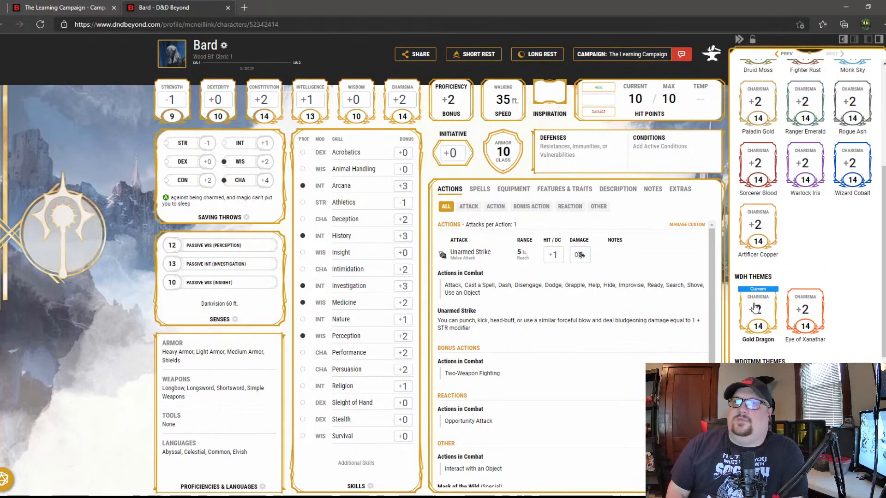
click(757, 249)
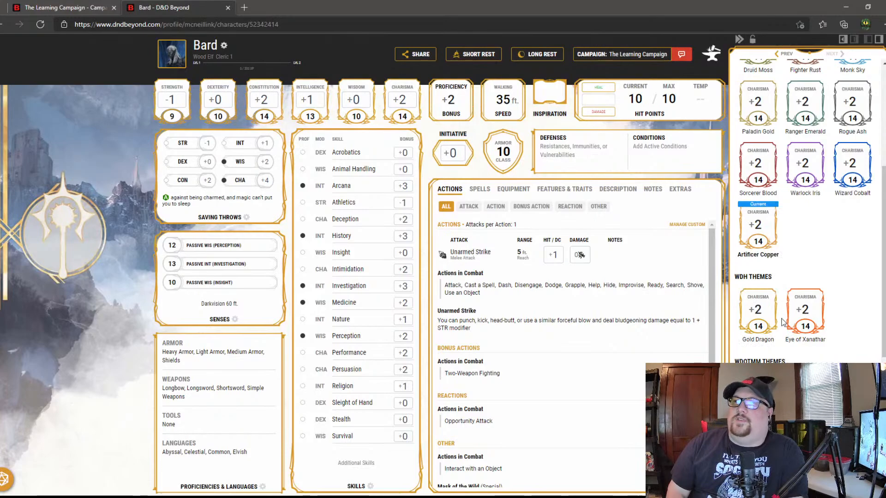
scroll(782, 322, up, 3)
click(813, 292)
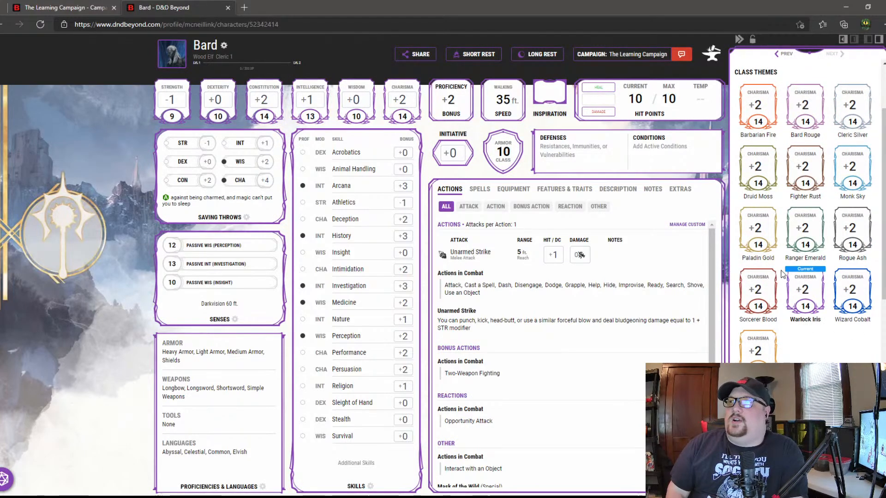
click(862, 239)
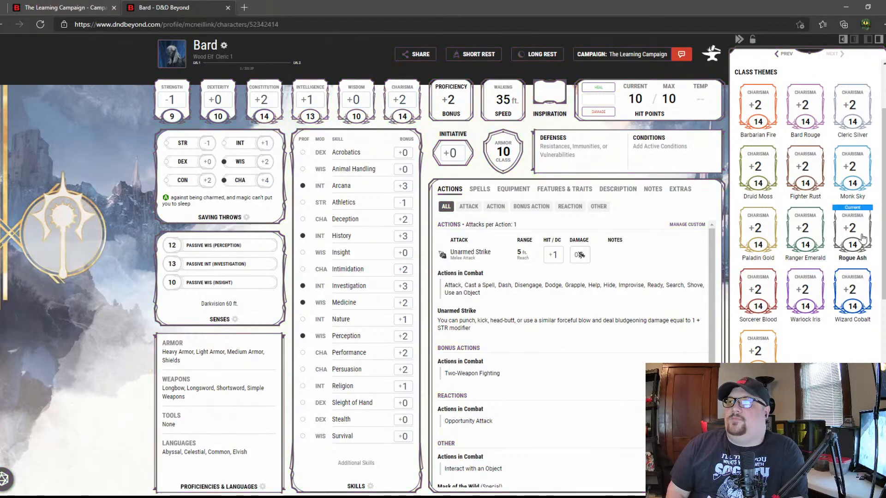
Step: Apply the Cleric Silver theme to Bard's sheet and change its backdrop to the landscape with the blue-roofed castle
click(848, 113)
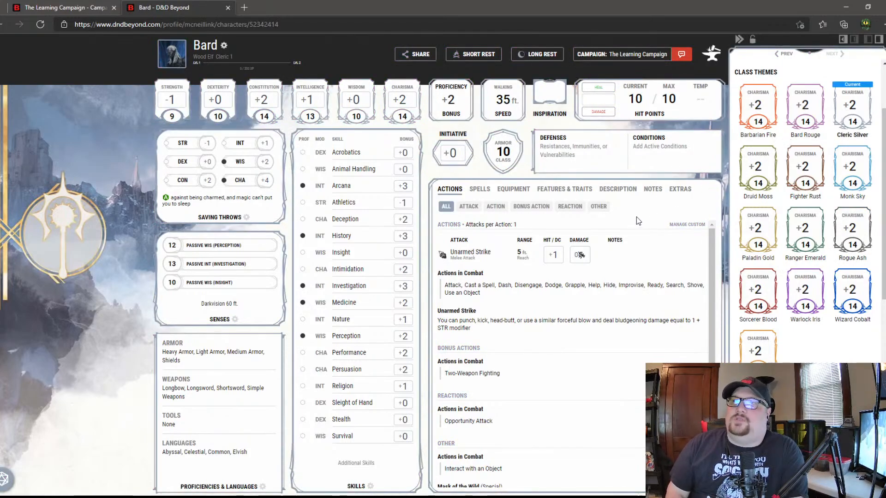
click(223, 46)
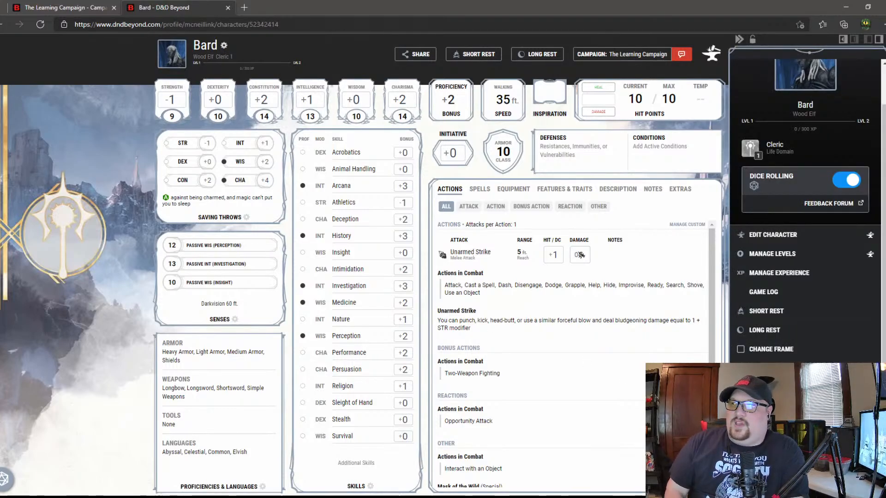
click(773, 387)
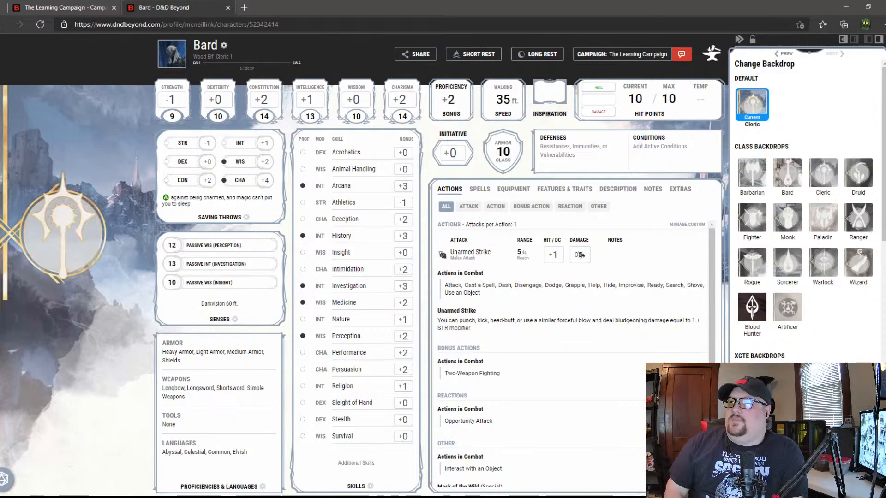
click(787, 383)
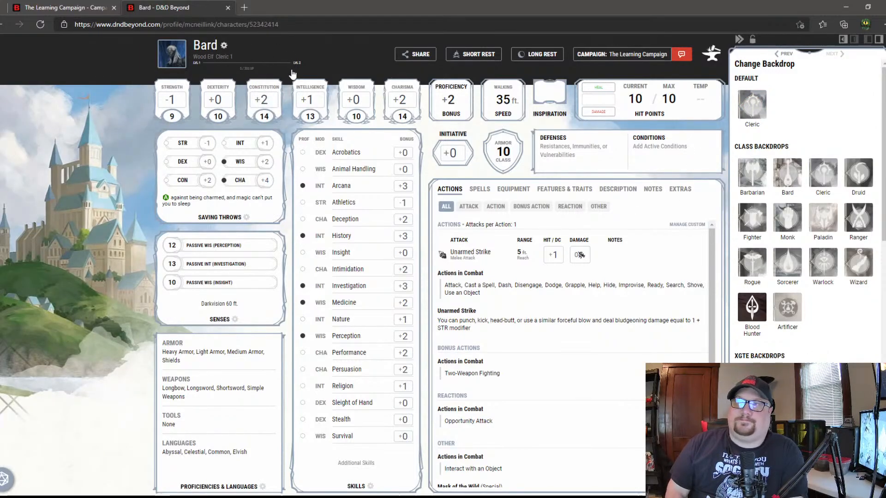
click(251, 55)
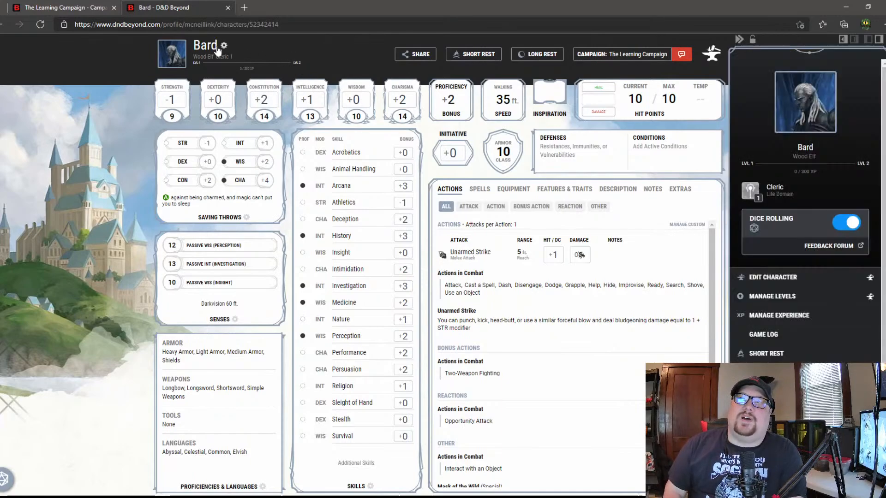
click(322, 58)
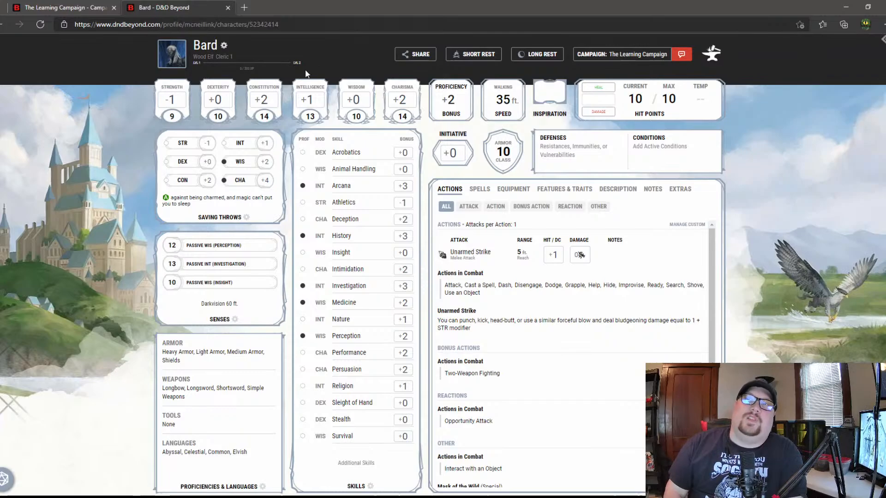
scroll(687, 305, down, 1)
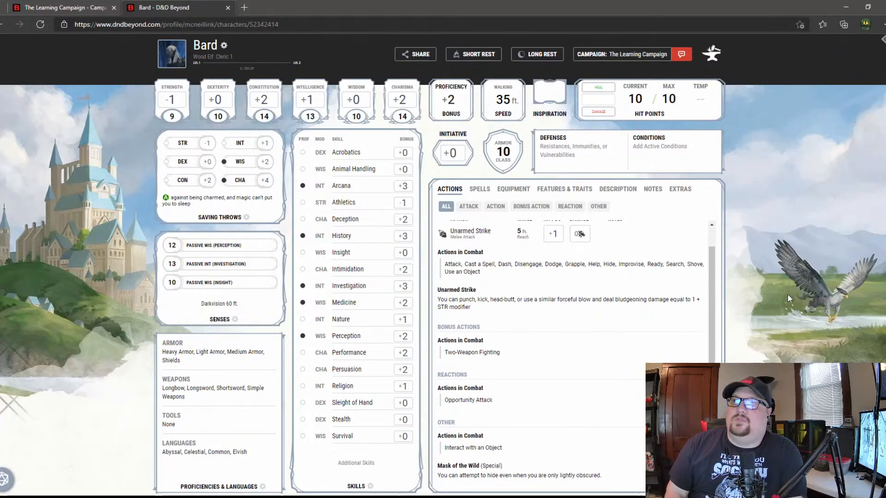
scroll(710, 247, up, 2)
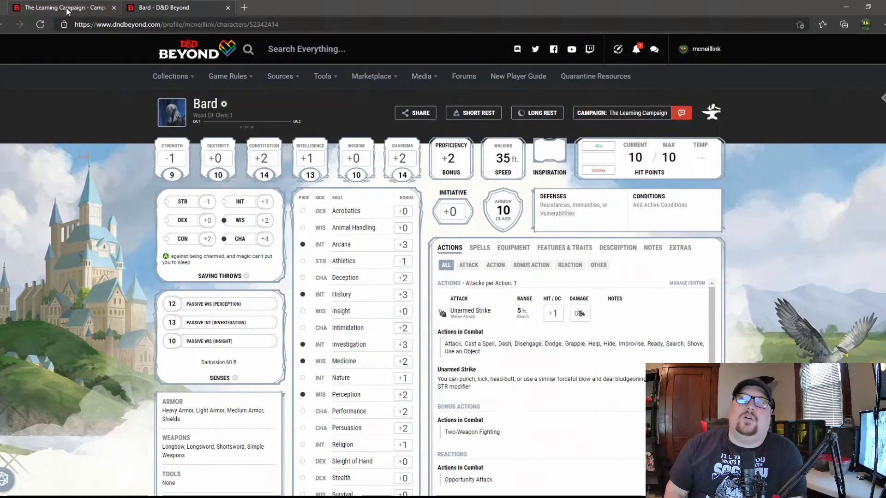
Step: Go to the list of campaigns and open The Learning Campaign's page
click(66, 7)
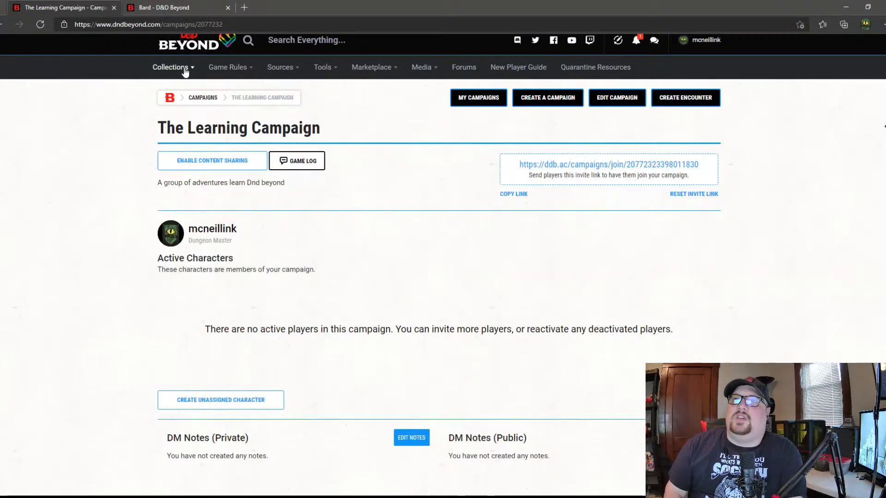
click(185, 69)
click(342, 128)
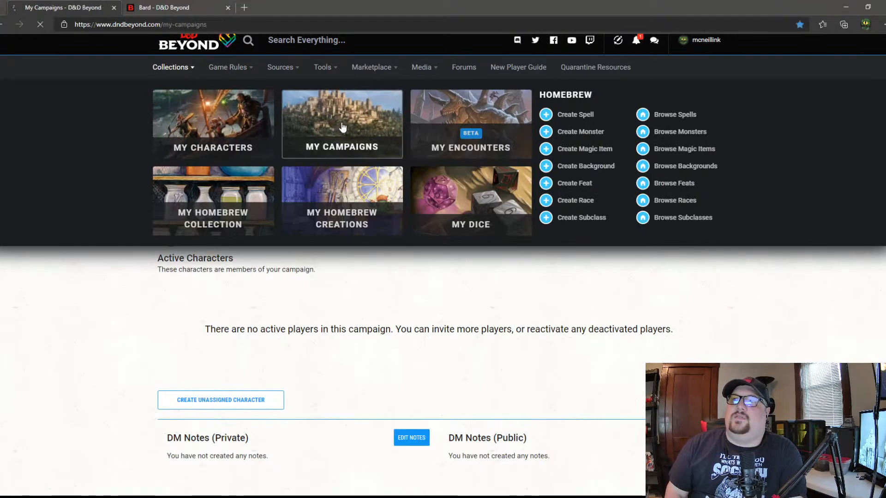
scroll(310, 410, down, 4)
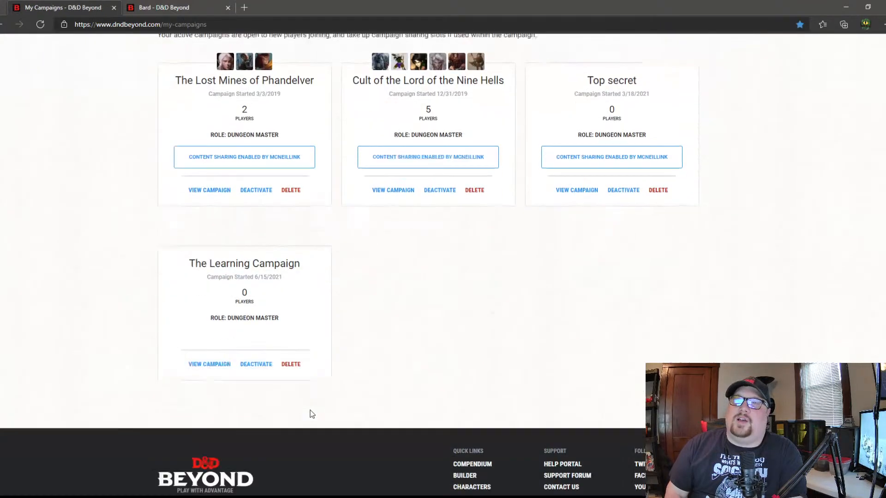
scroll(262, 340, up, 4)
scroll(222, 395, down, 3)
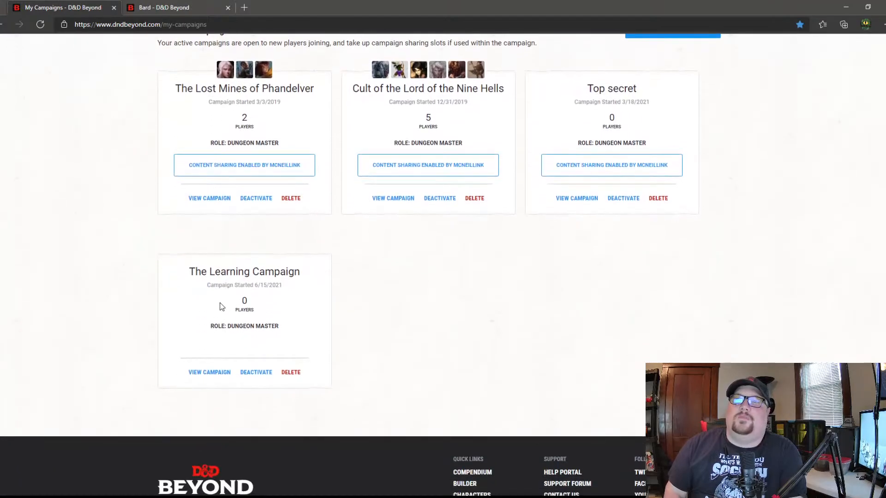
click(202, 372)
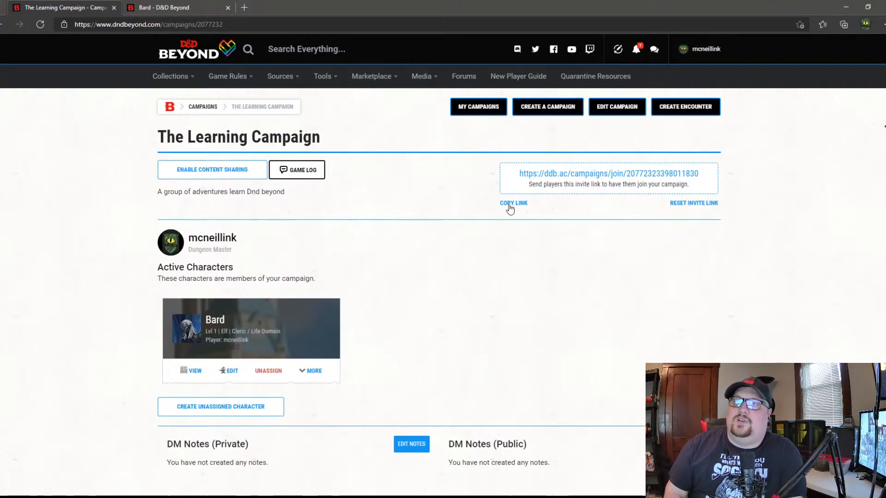
Step: Copy The Learning Campaign's invite link and open it in a new browser tab
click(244, 8)
click(225, 24)
key(ctrl+v)
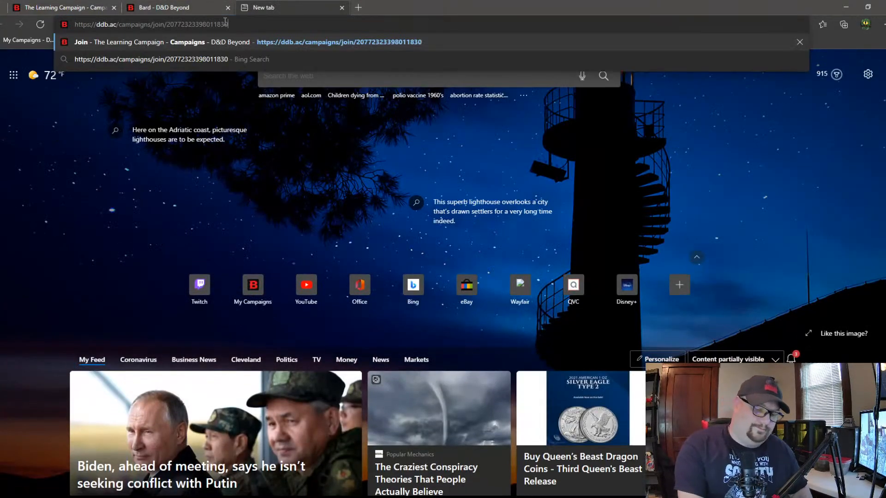
key(Return)
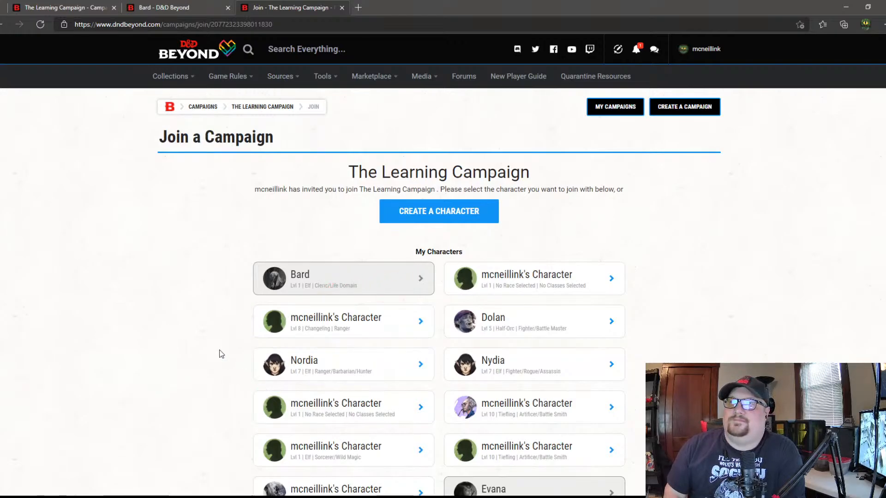
Step: Join The Learning Campaign with the existing level 1 character beside Bard that has no race or class selected
scroll(333, 390, down, 1)
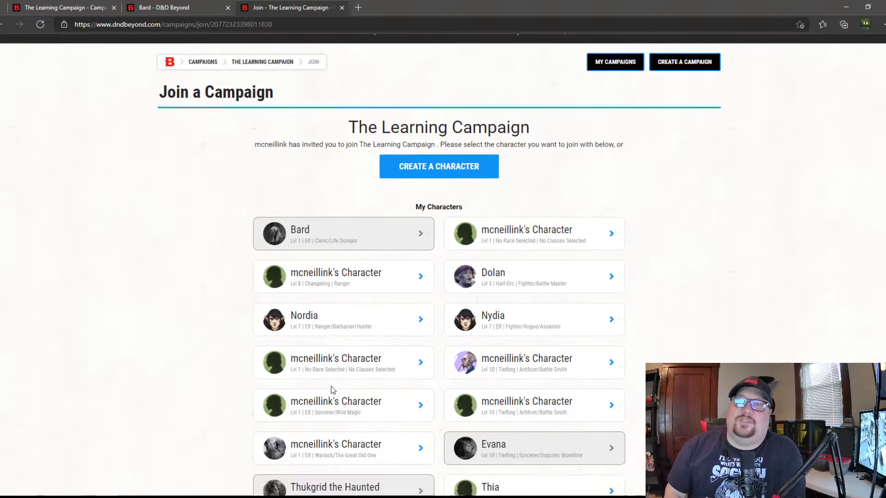
scroll(332, 389, down, 2)
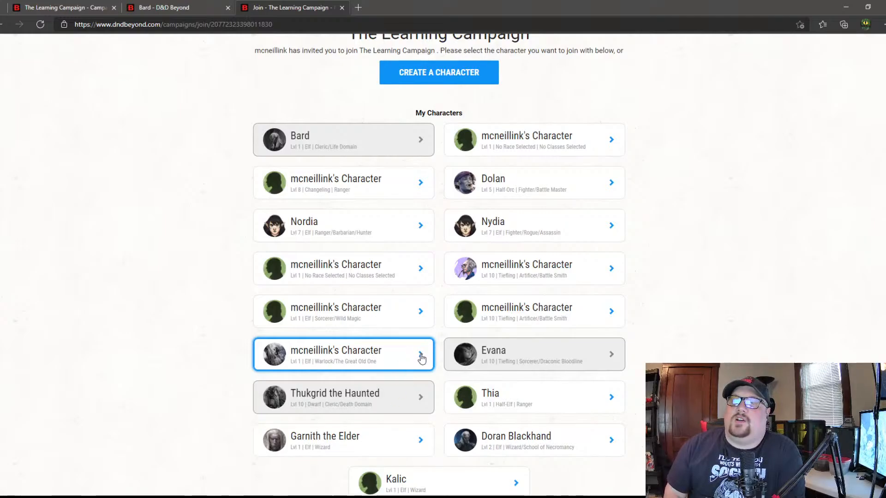
scroll(292, 369, up, 3)
scroll(293, 369, down, 2)
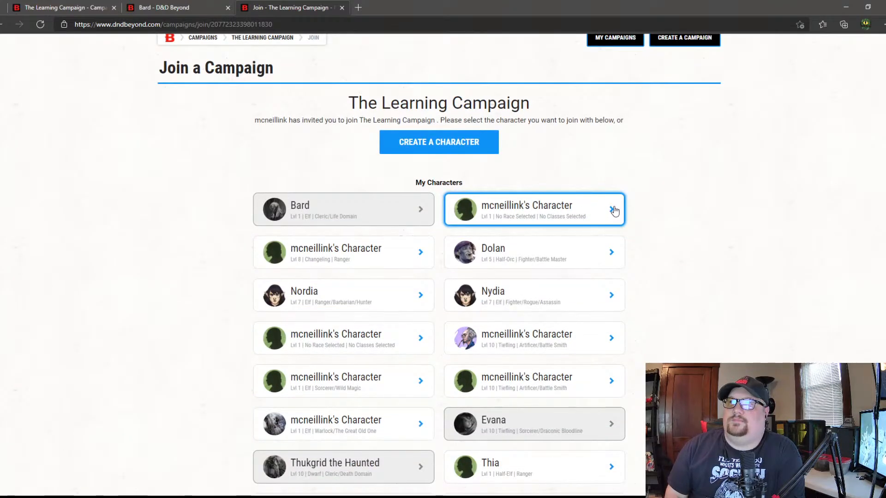
scroll(591, 199, up, 2)
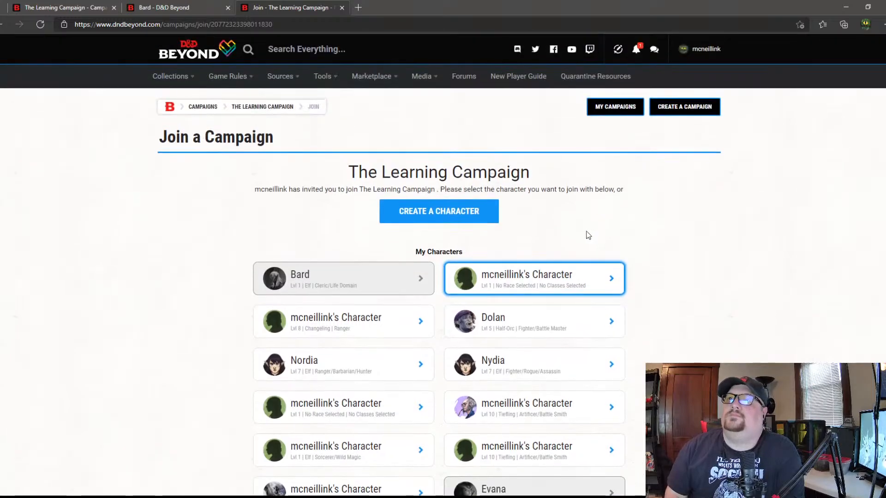
scroll(586, 233, down, 6)
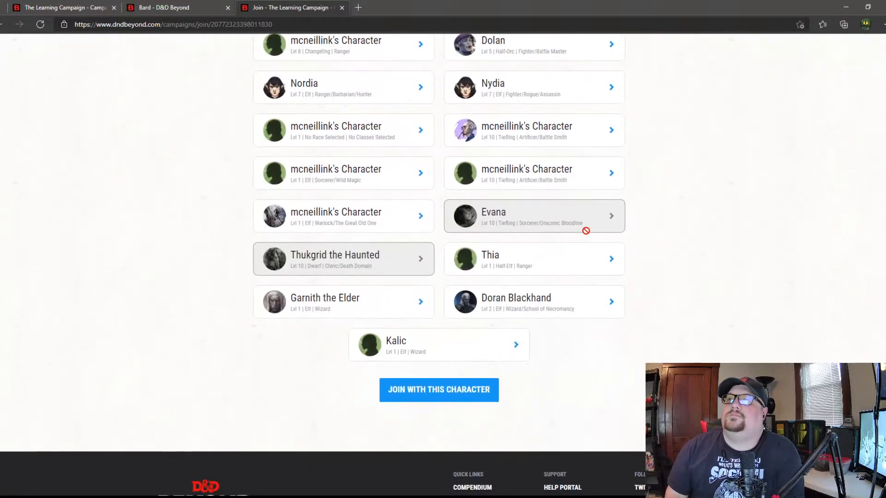
scroll(586, 230, up, 5)
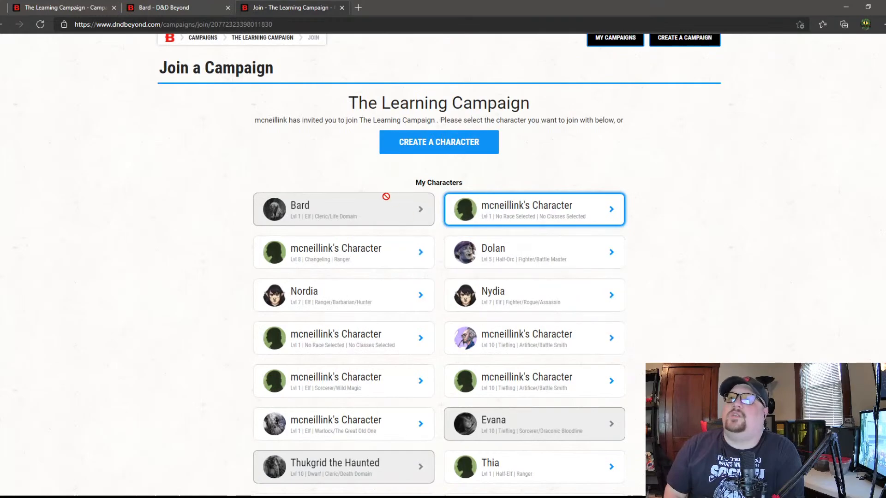
scroll(361, 212, down, 5)
scroll(364, 235, up, 3)
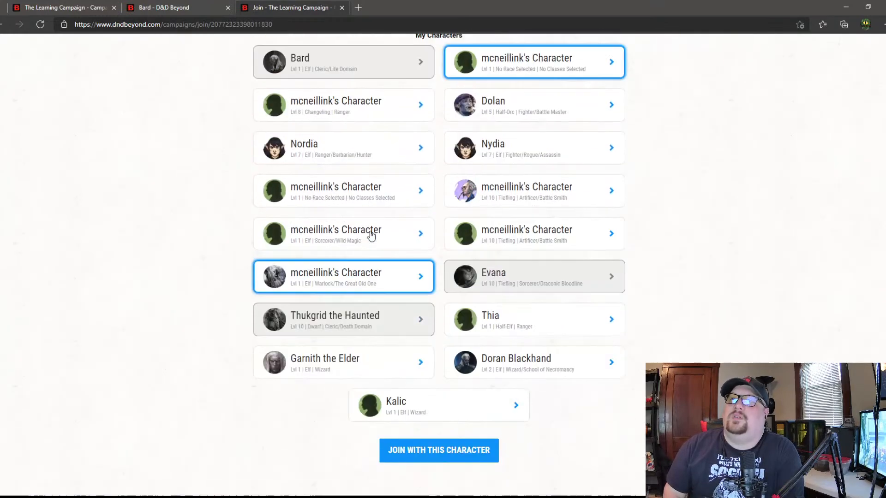
click(349, 269)
click(516, 145)
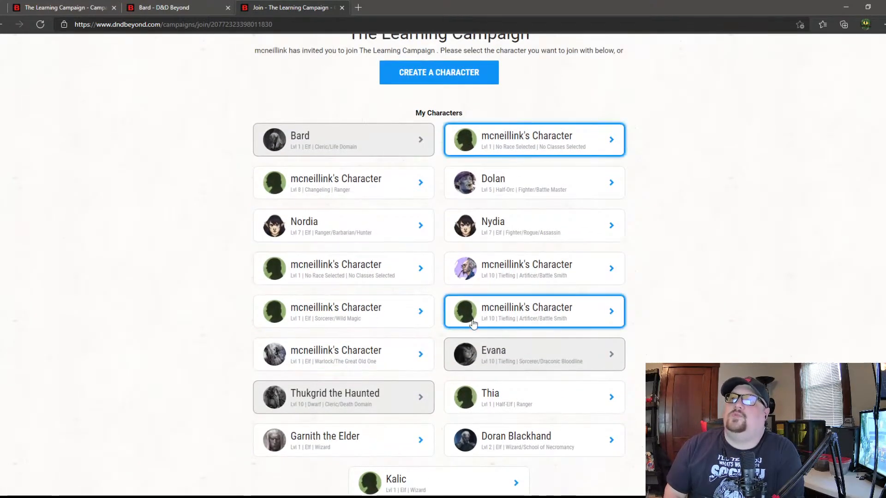
scroll(473, 323, down, 5)
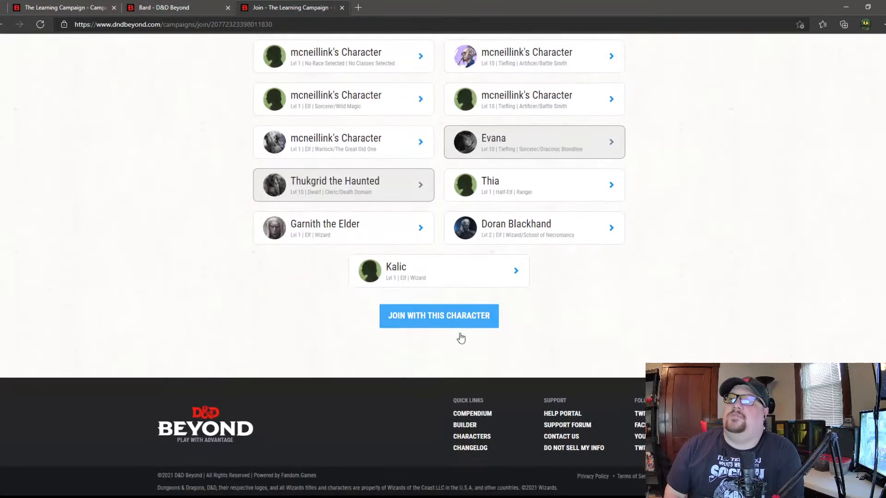
click(428, 319)
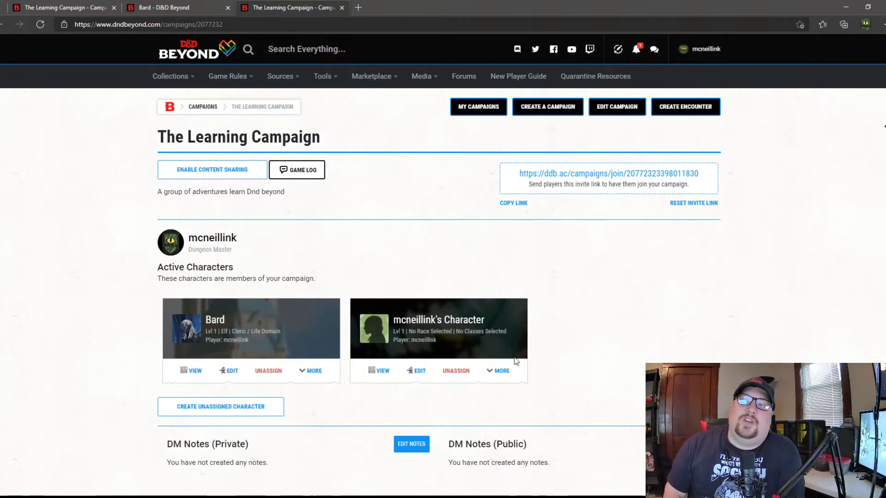
Step: Unassign the newly joined level 1 character without race or class and check the campaign's unassigned characters
click(454, 371)
click(453, 297)
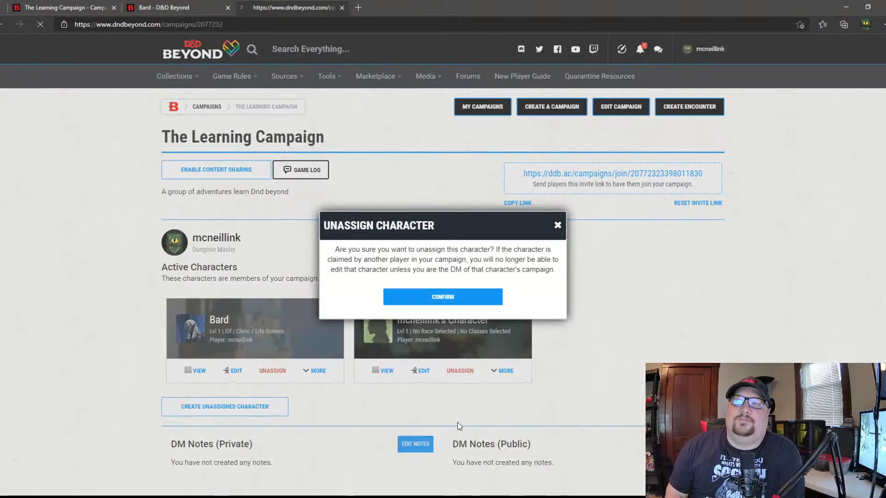
scroll(458, 422, down, 5)
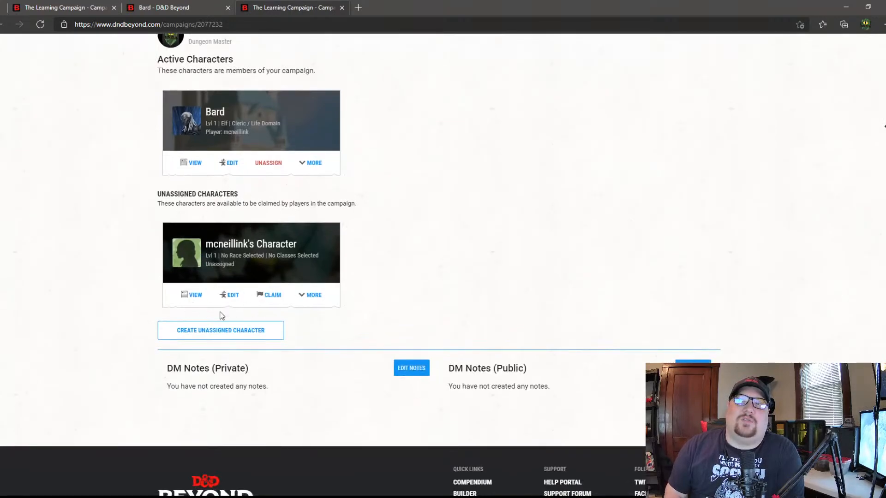
scroll(226, 280, up, 5)
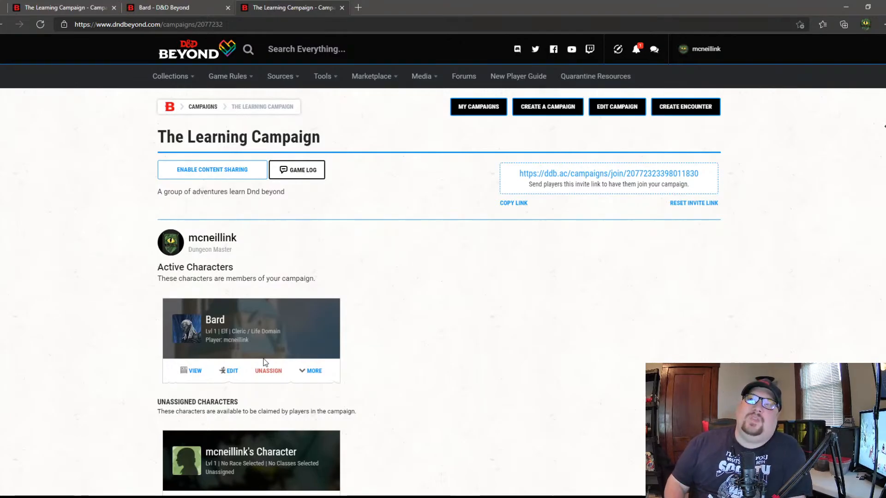
Step: Enable content sharing for The Learning Campaign and look over its updated page
click(194, 172)
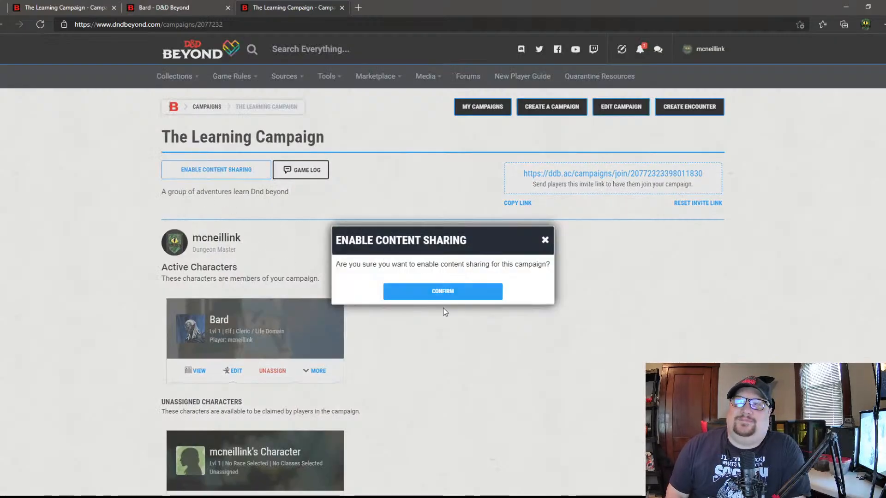
click(445, 292)
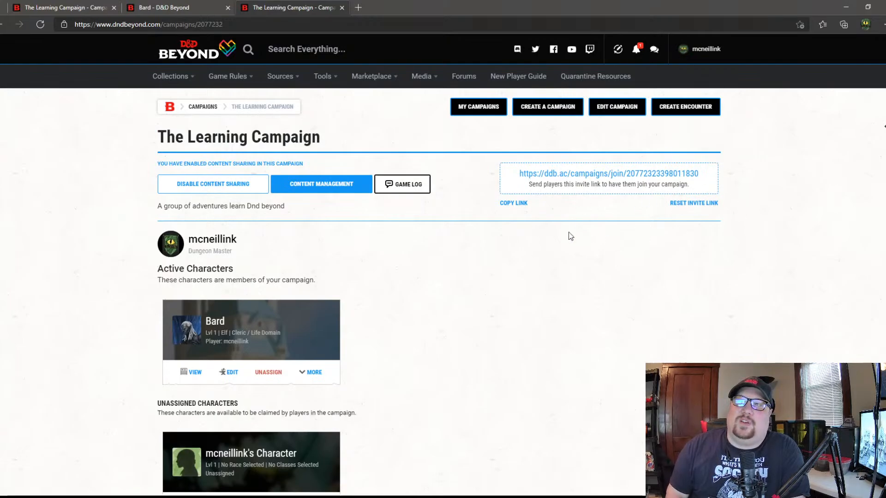
scroll(450, 375, down, 5)
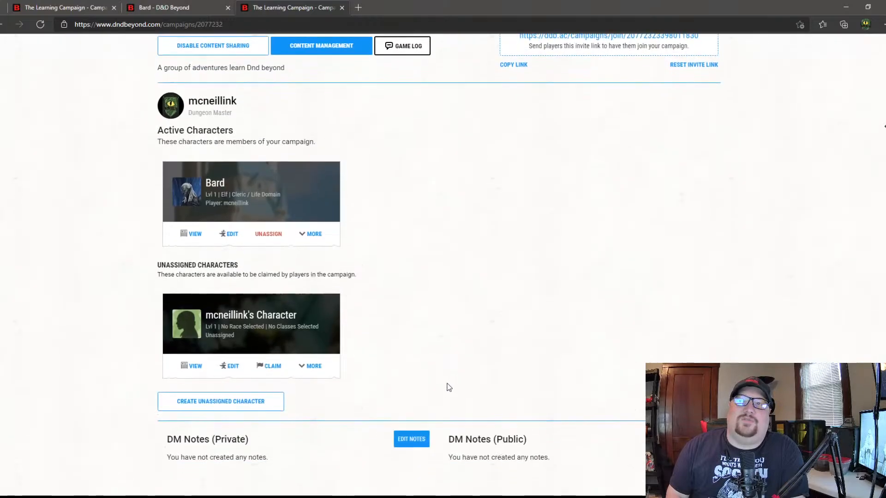
scroll(447, 386, up, 5)
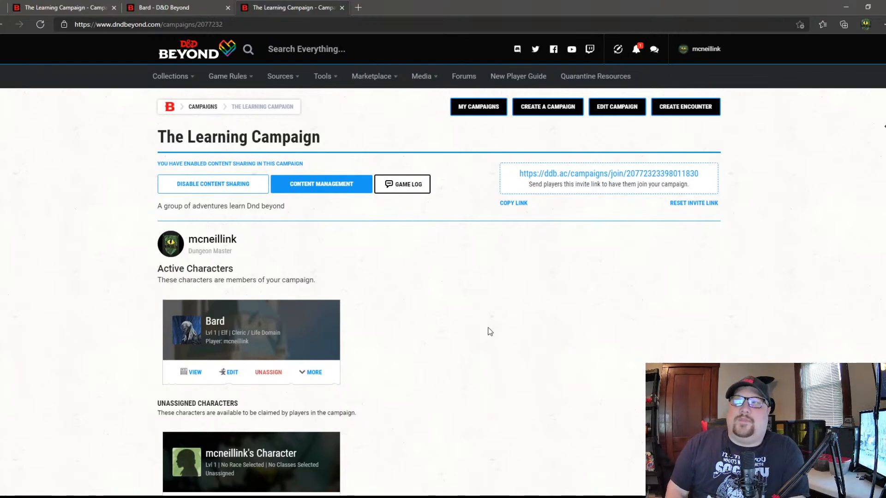
Step: Review content sharing in the list of active campaigns and open the Cult of the Lord of the Nine Hells campaign
mouse_move(191, 80)
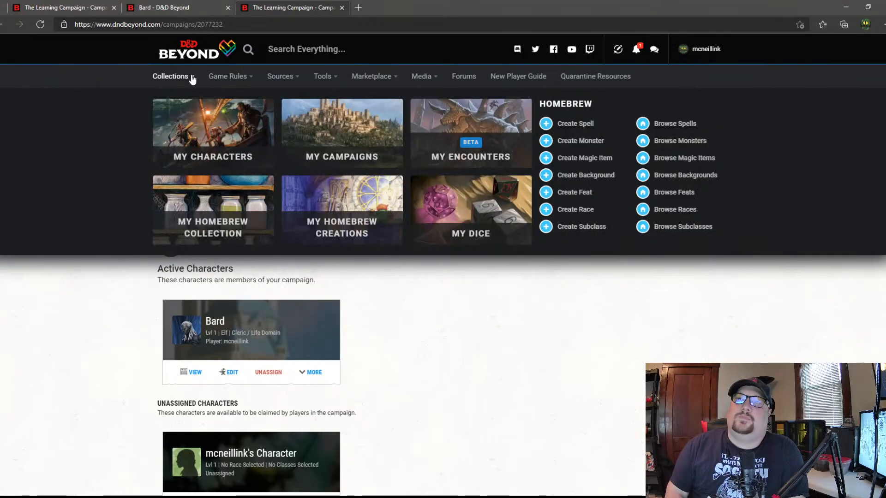
click(336, 138)
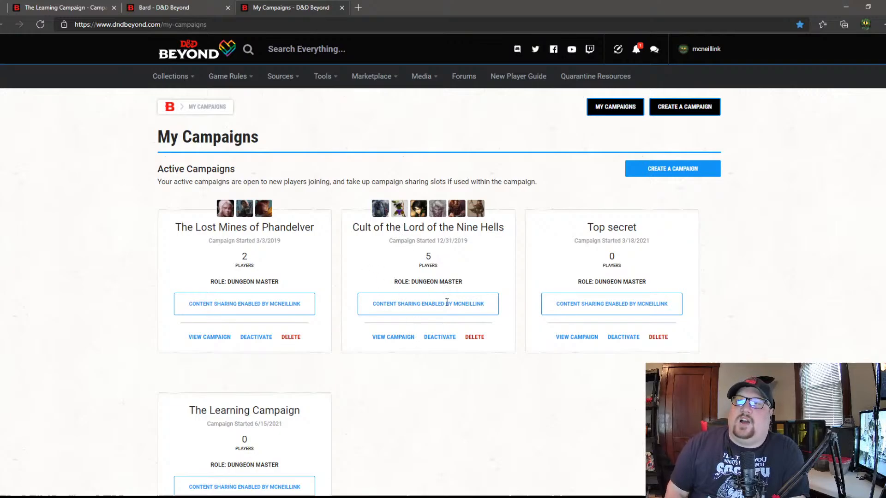
scroll(344, 441, down, 3)
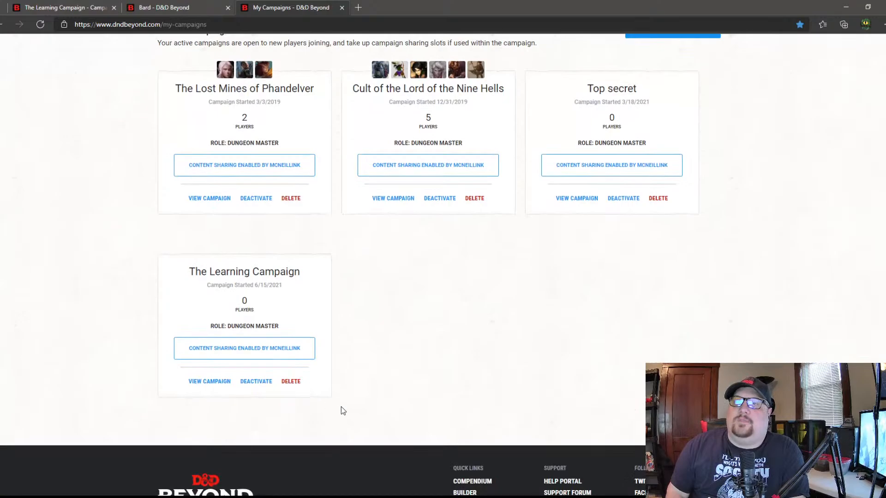
scroll(341, 410, up, 3)
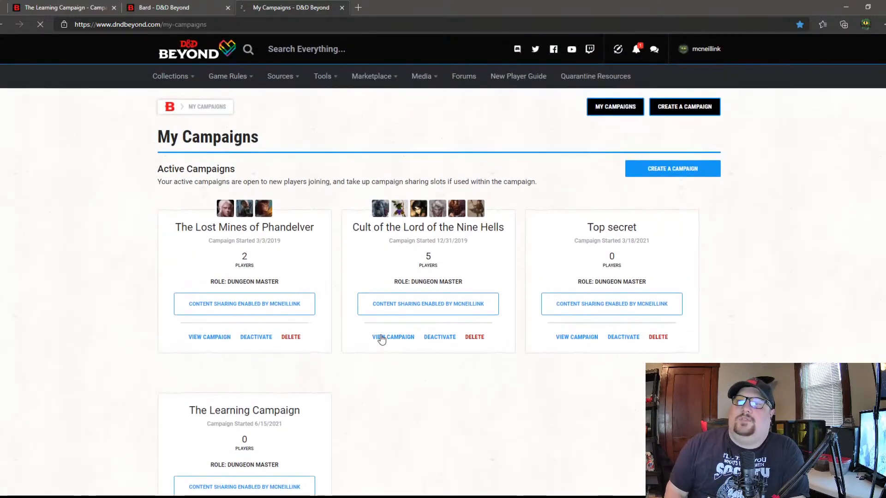
Step: View the dwarf barbarian's character sheet from the Cult of the Lord of the Nine Hells campaign and return to the campaign page
scroll(362, 290, down, 3)
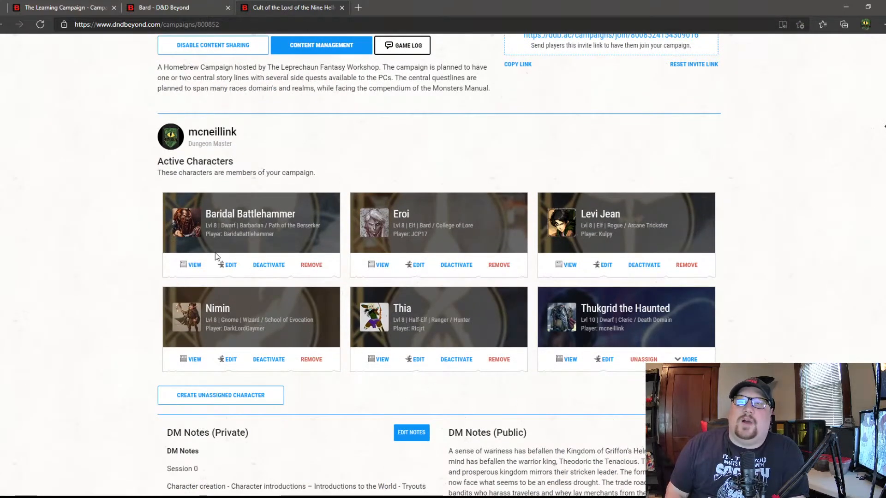
click(191, 267)
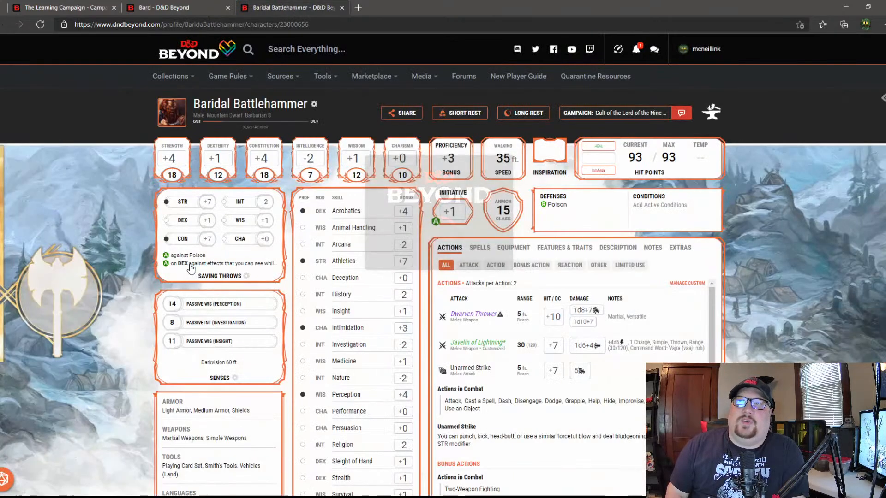
scroll(401, 276, down, 1)
scroll(401, 277, up, 1)
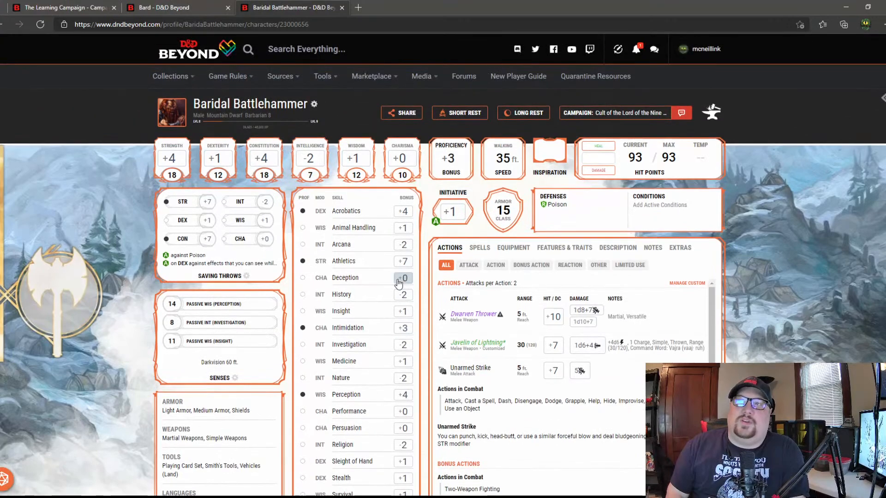
click(3, 24)
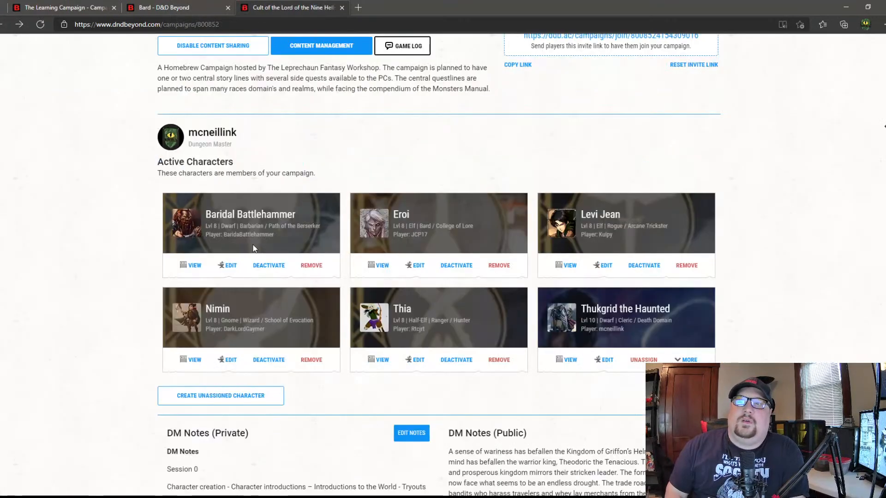
Step: View the elf bard's character sheet, review that character's preferences in the character builder, and return to the campaign page
click(381, 266)
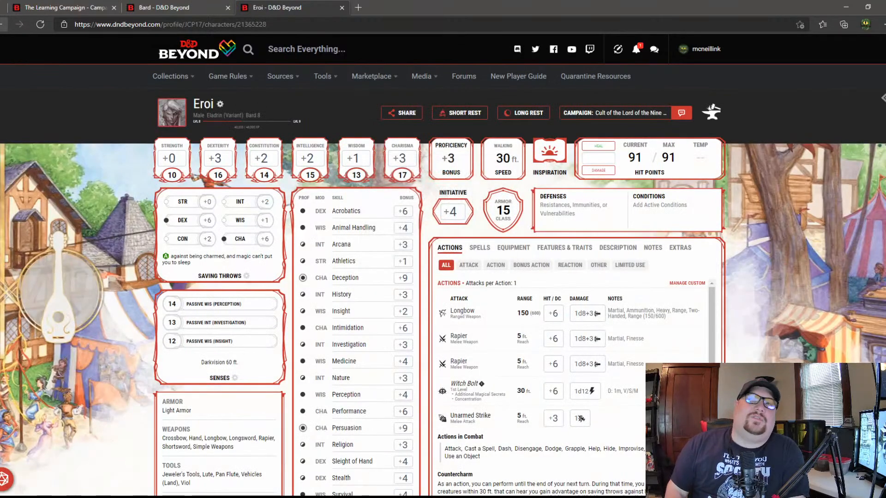
key(alt+Left)
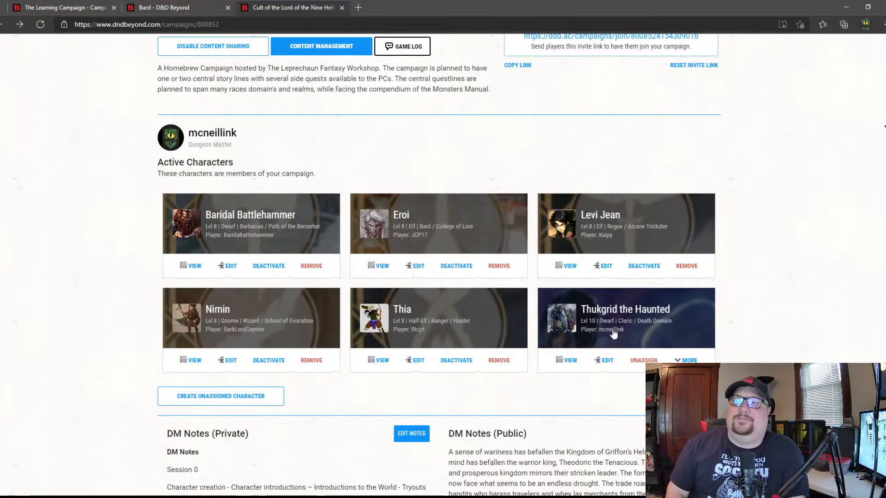
click(418, 268)
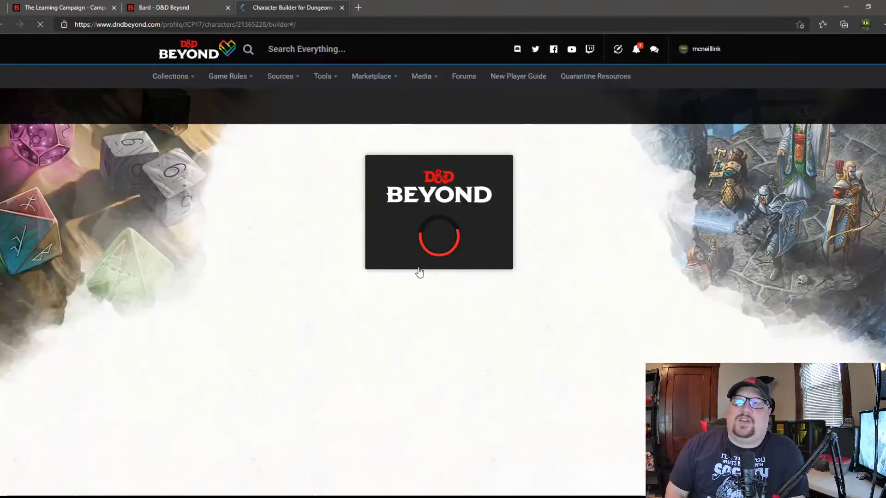
scroll(524, 335, down, 1)
scroll(524, 338, down, 9)
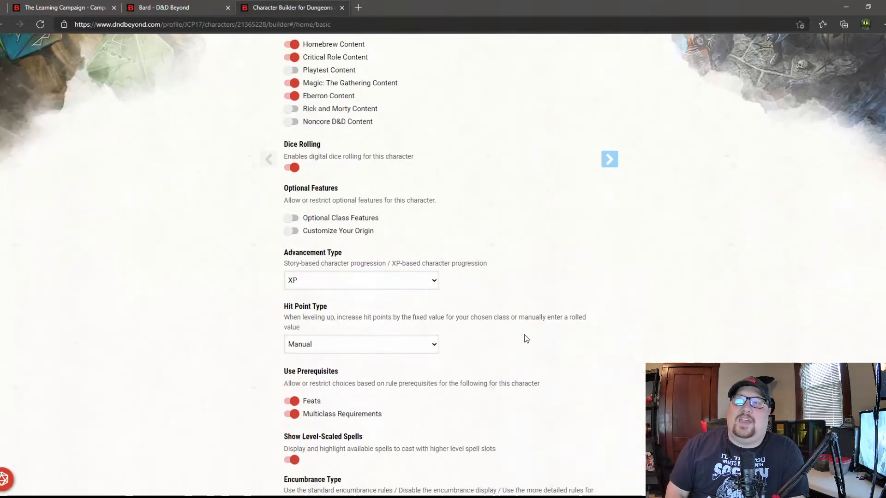
scroll(524, 338, up, 2)
scroll(524, 335, up, 8)
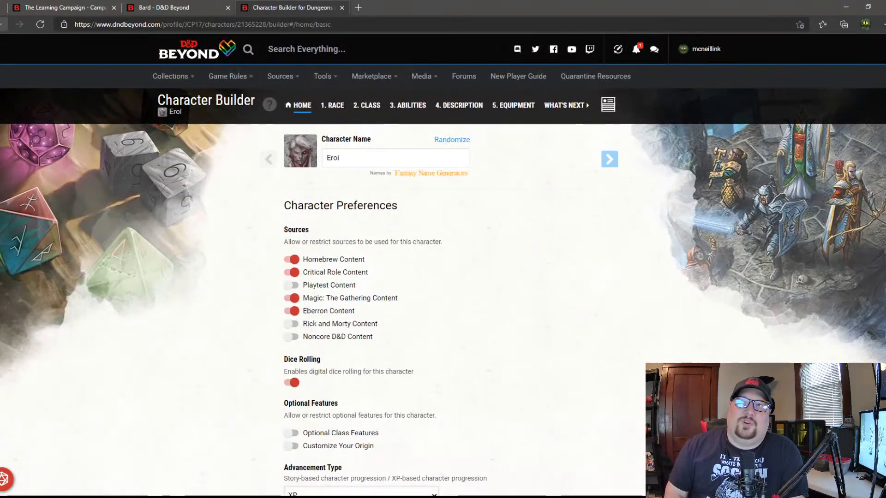
click(2, 25)
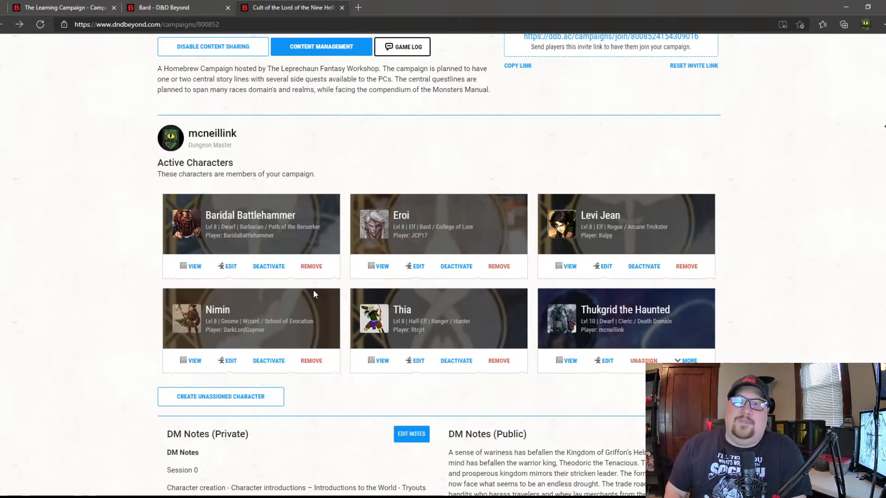
Step: Look through the campaign's private and public DM notes
scroll(315, 294, down, 2)
scroll(314, 294, down, 3)
scroll(314, 294, up, 3)
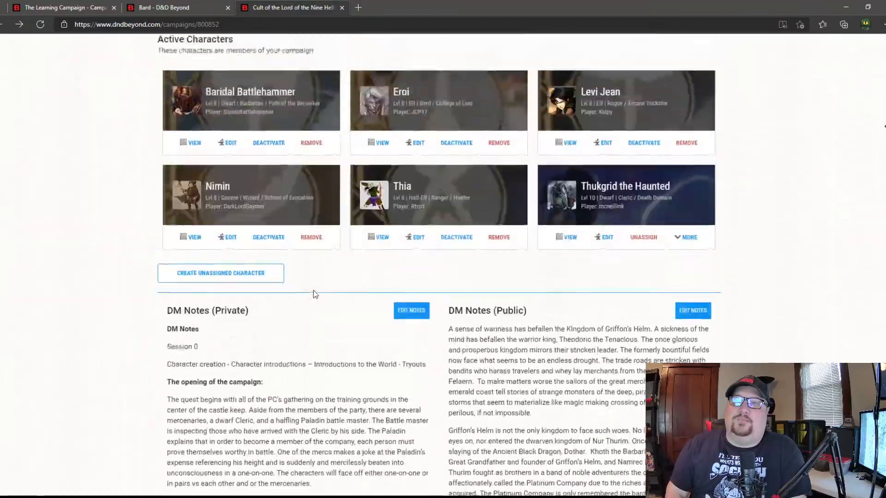
scroll(414, 305, down, 5)
scroll(414, 305, down, 20)
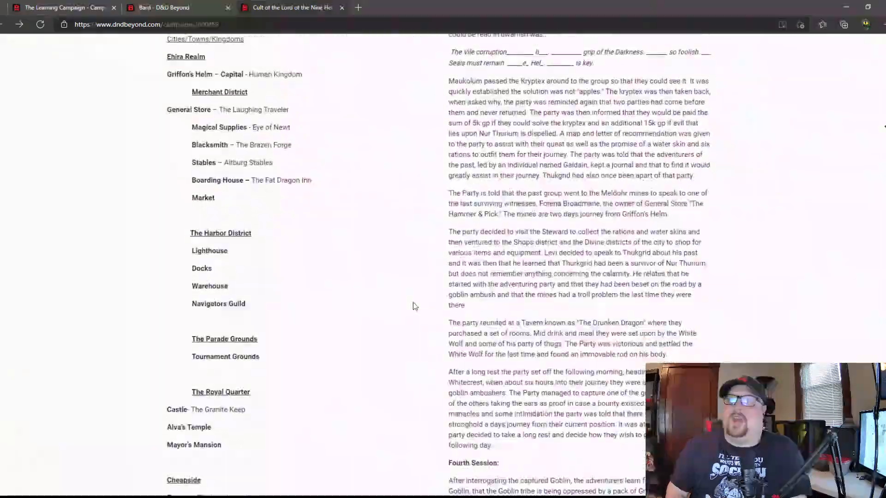
scroll(413, 307, up, 20)
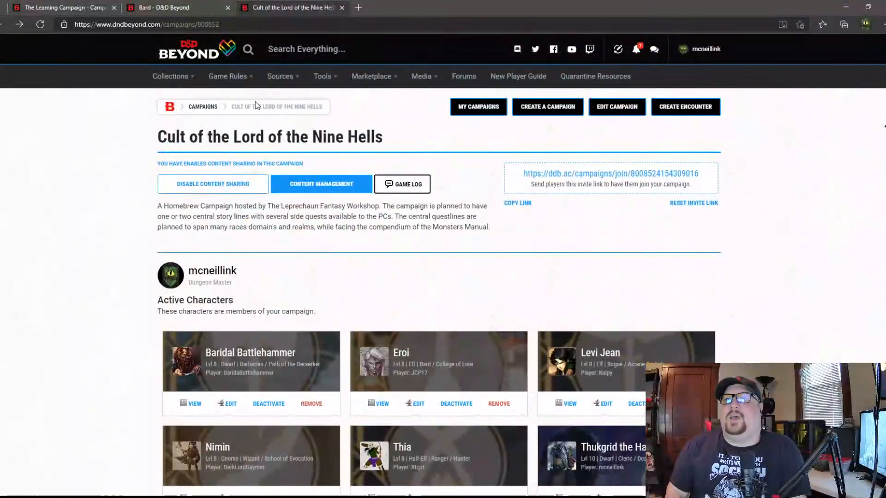
Step: Open the Player's Handbook sourcebook and look over its chapter contents
mouse_move(183, 87)
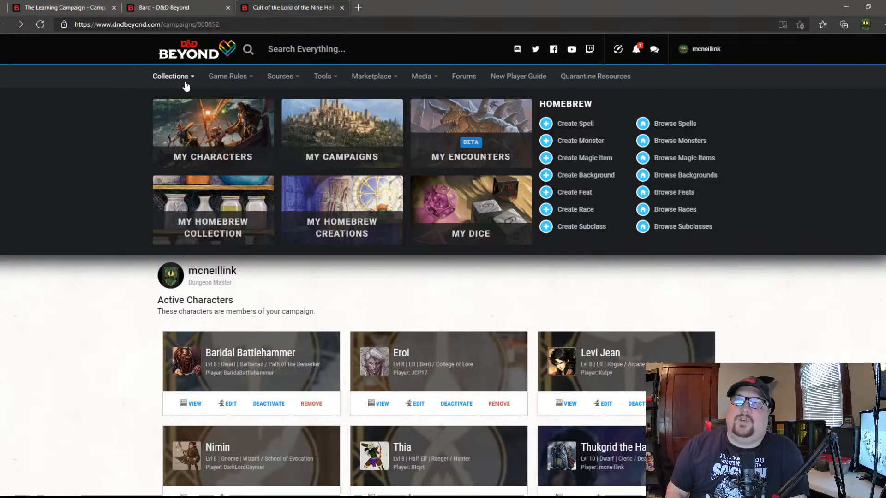
mouse_move(292, 79)
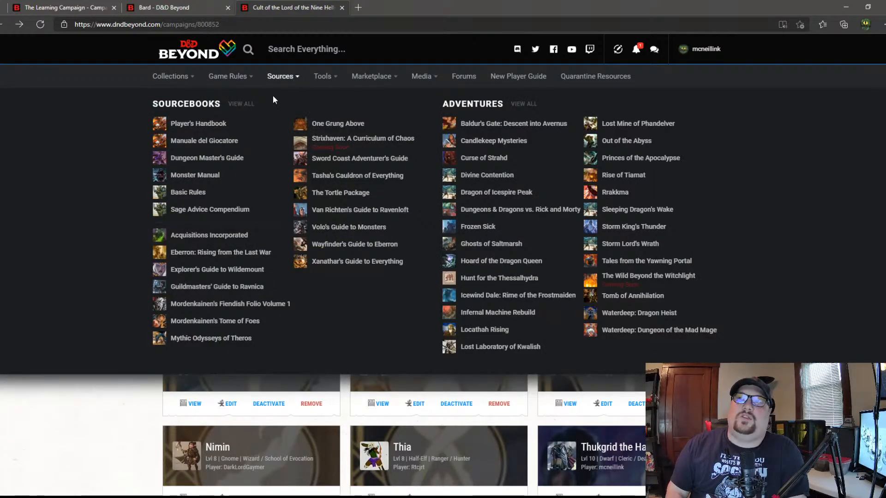
click(203, 124)
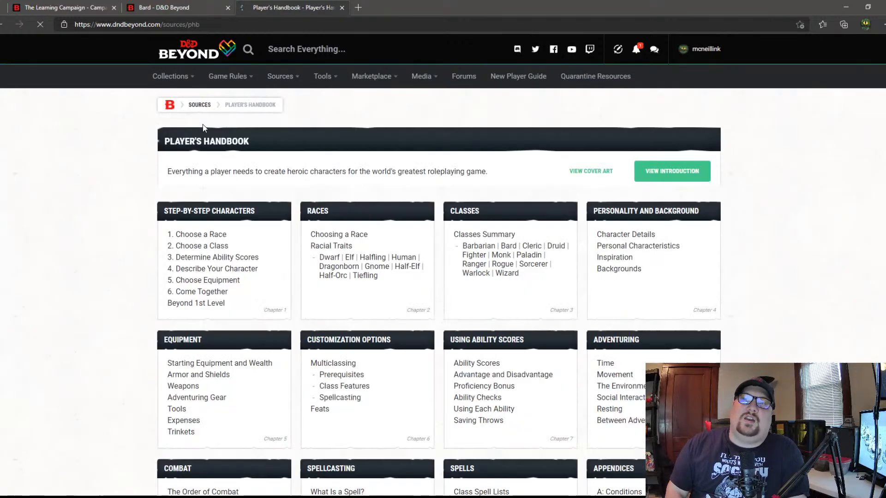
scroll(415, 193, down, 3)
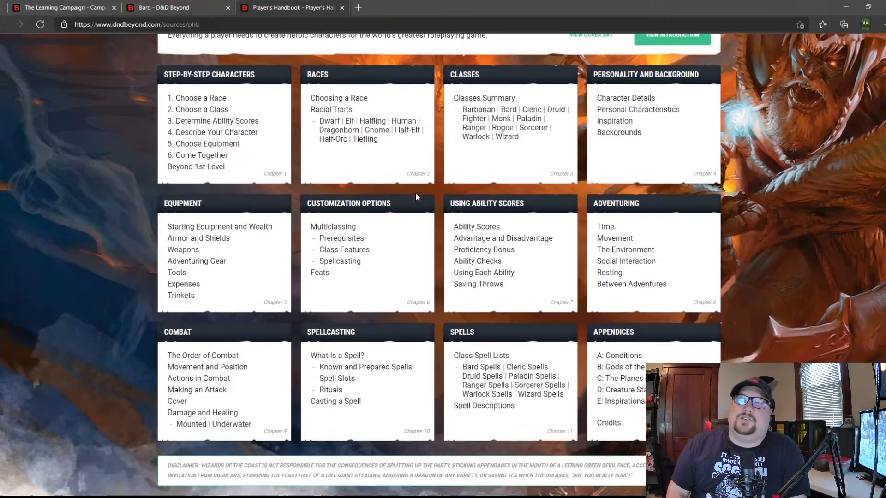
scroll(415, 193, down, 3)
scroll(415, 194, up, 6)
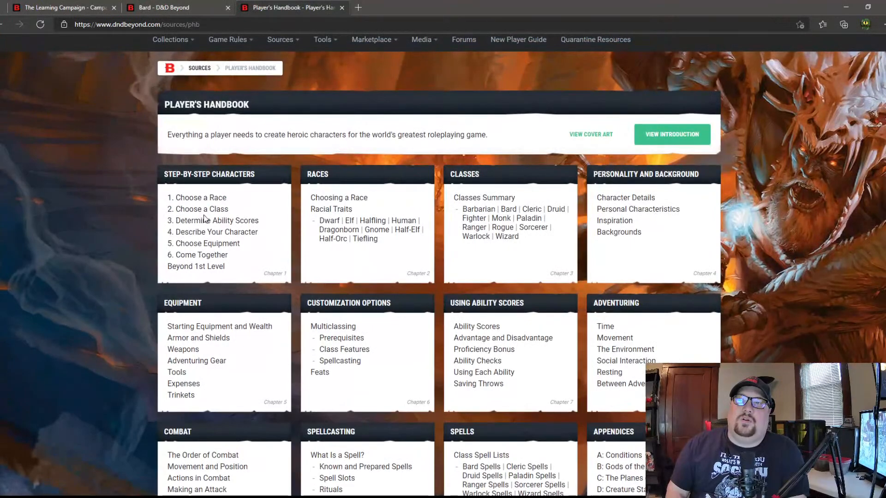
scroll(230, 233, down, 3)
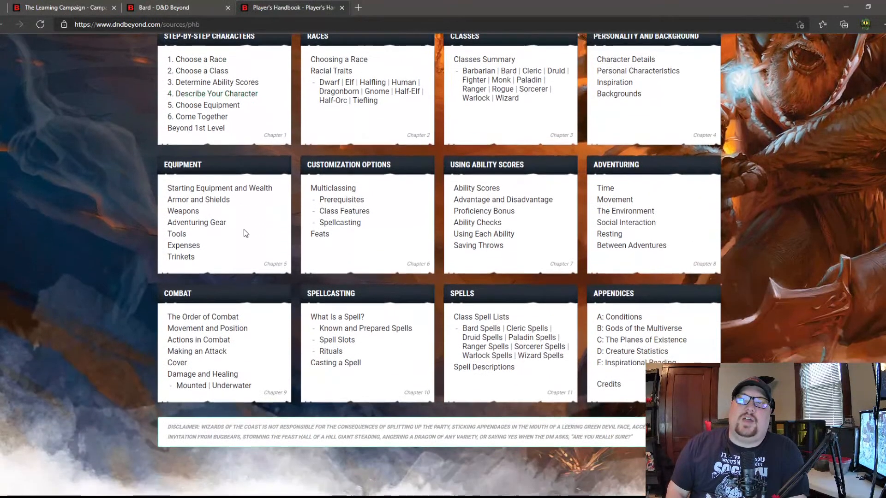
Step: Open Starting Equipment and Wealth in the handbook's Equipment chapter and examine the starting wealth by class
click(247, 190)
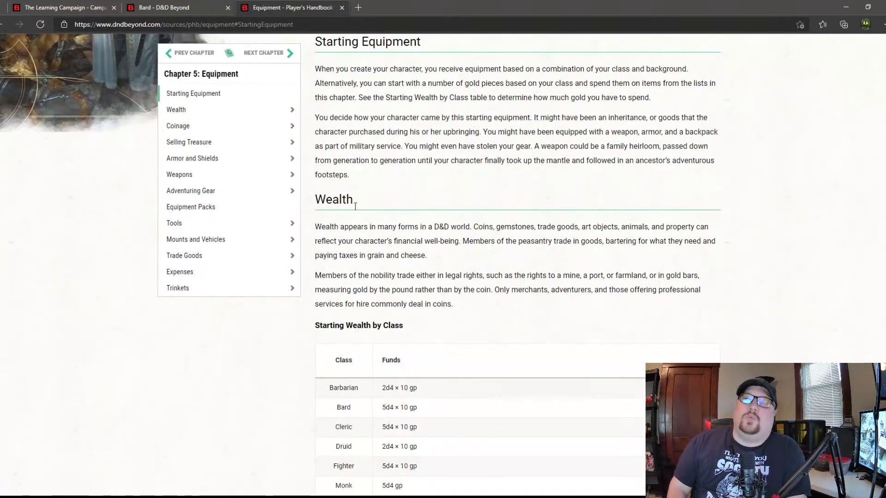
scroll(494, 223, down, 3)
scroll(492, 220, down, 5)
scroll(447, 255, up, 7)
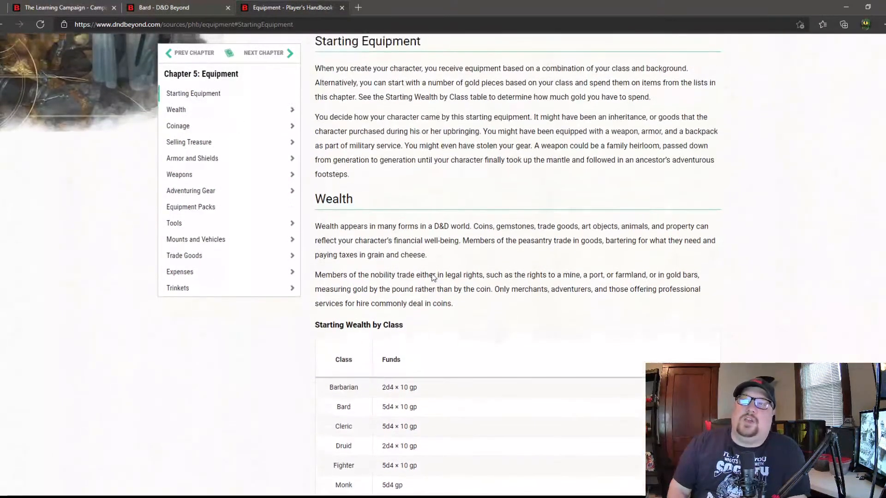
scroll(433, 273, down, 1)
scroll(415, 355, down, 4)
scroll(416, 356, up, 10)
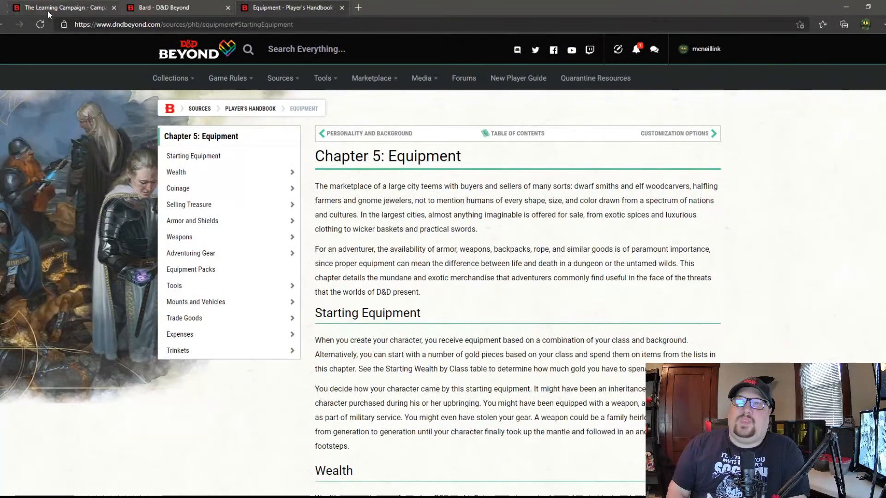
Step: Skim the Equipment chapter from coinage and selling treasure through the armor tables, and return to the Player's Handbook contents
scroll(376, 279, down, 1)
scroll(377, 278, down, 15)
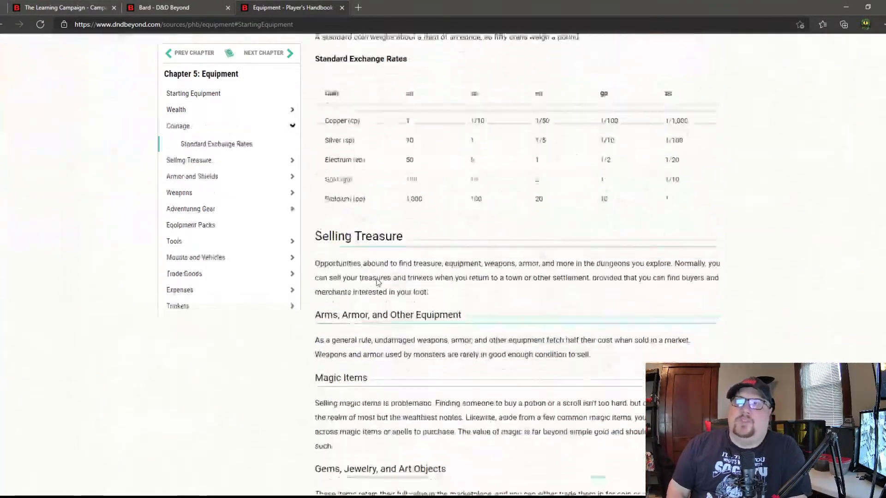
scroll(377, 278, down, 17)
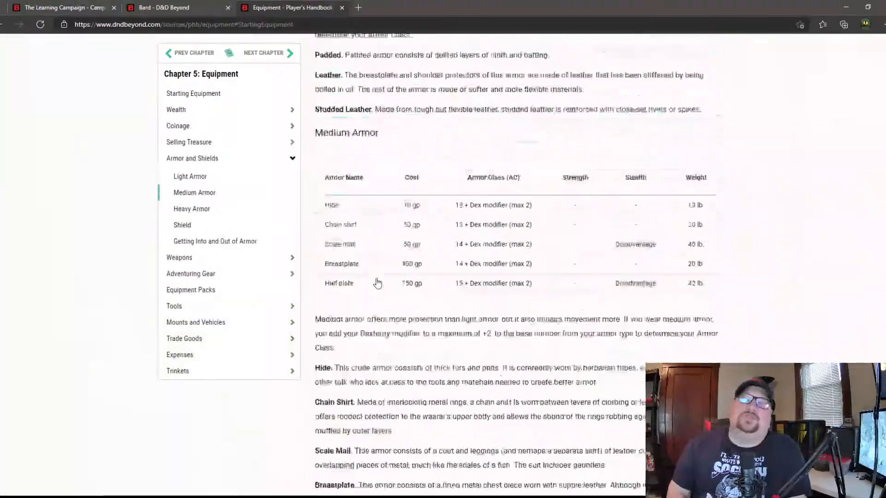
scroll(378, 283, up, 10)
scroll(378, 283, up, 20)
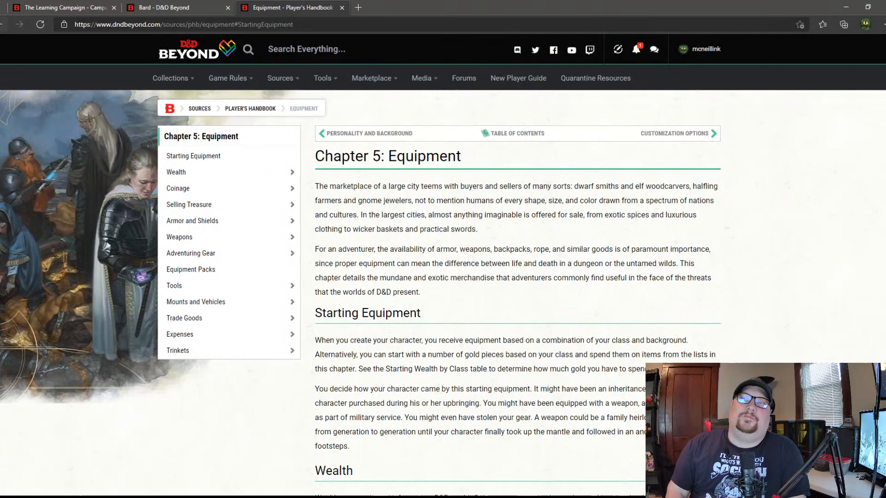
click(4, 24)
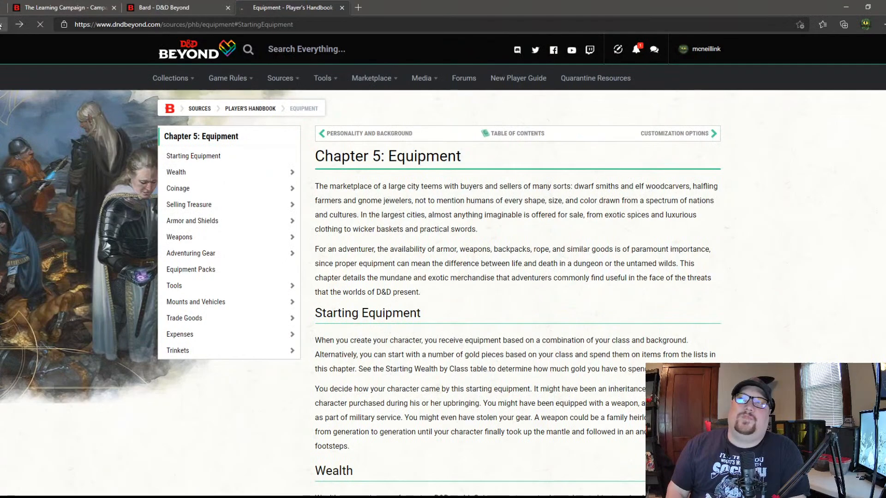
scroll(171, 111, up, 4)
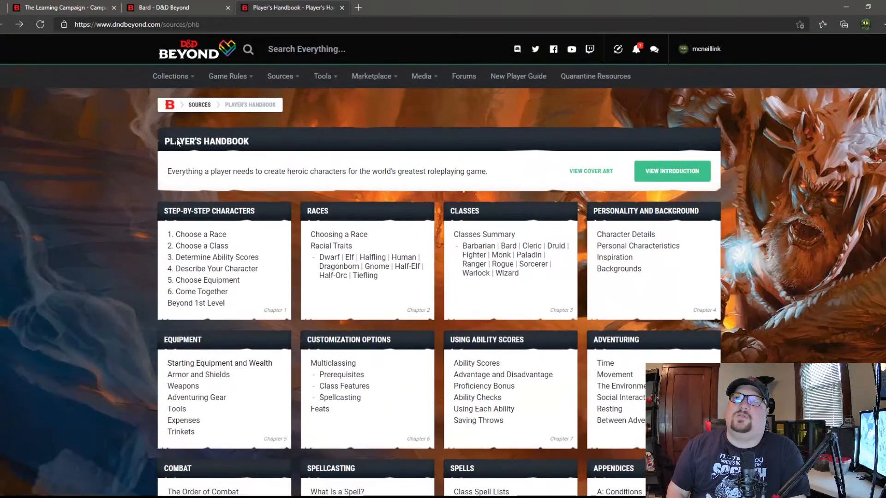
Step: Open the Curse of Strahd adventure and look over its contents
mouse_move(293, 80)
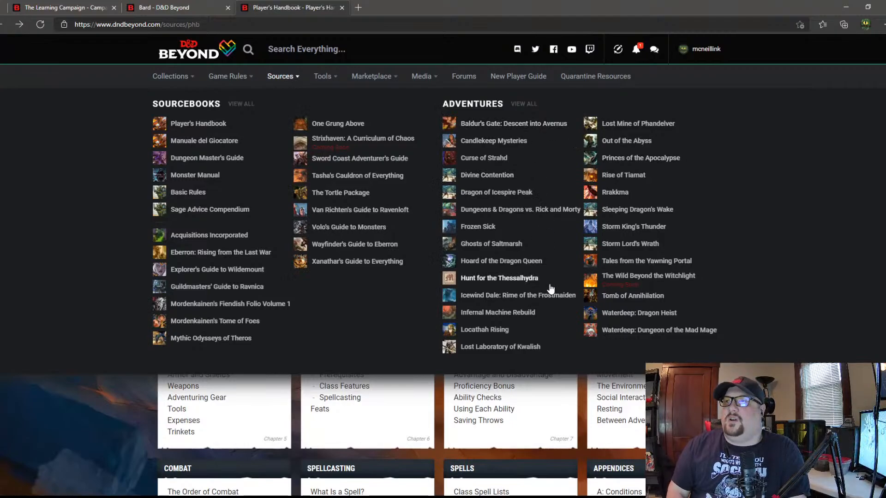
click(488, 158)
scroll(451, 267, down, 1)
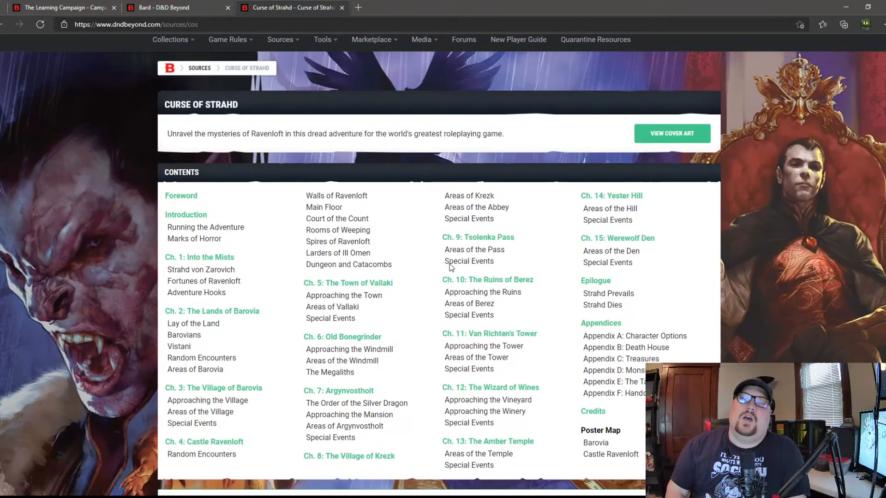
scroll(451, 268, down, 2)
scroll(451, 268, up, 3)
scroll(452, 269, down, 3)
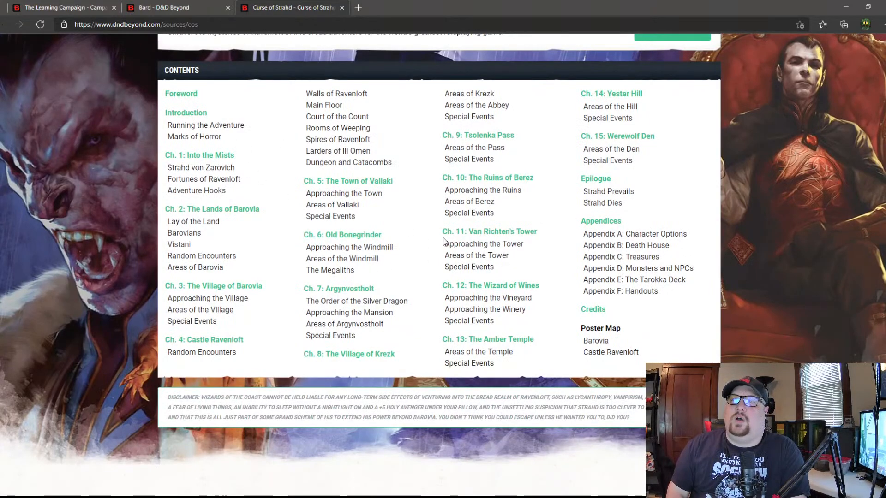
Step: Open Areas of Vallaki in chapter 5, examine the Blue Water Inn text and map, and close the adventure's browser tab
click(332, 209)
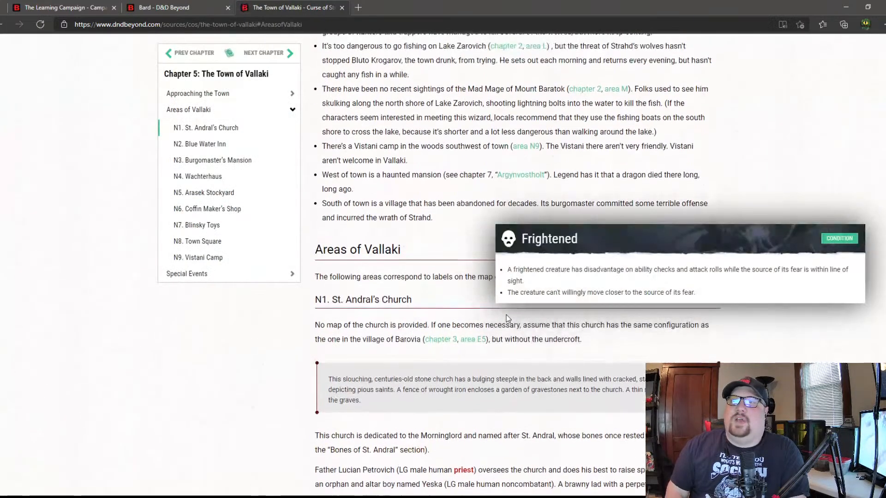
scroll(505, 314, down, 20)
scroll(505, 315, up, 6)
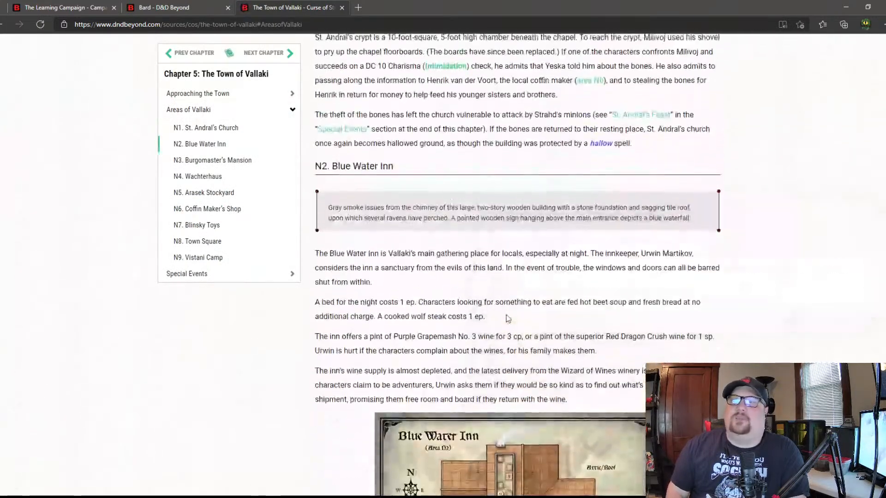
scroll(507, 319, down, 20)
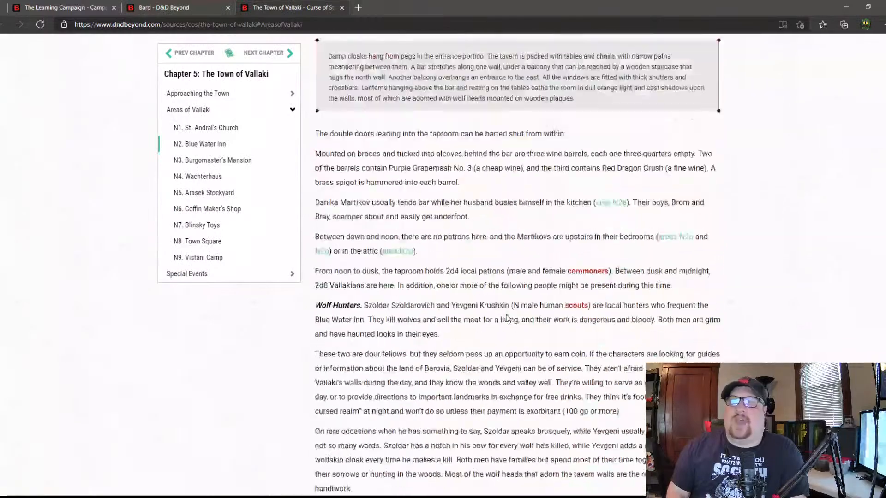
scroll(507, 319, up, 20)
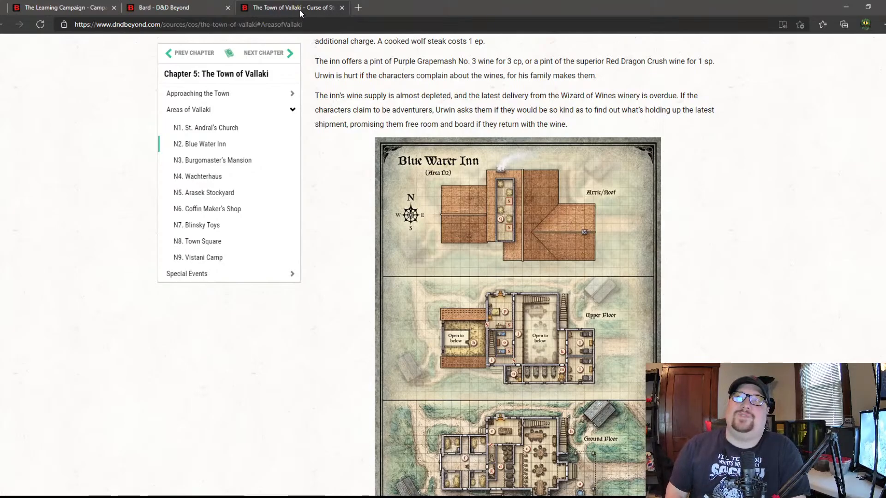
click(343, 8)
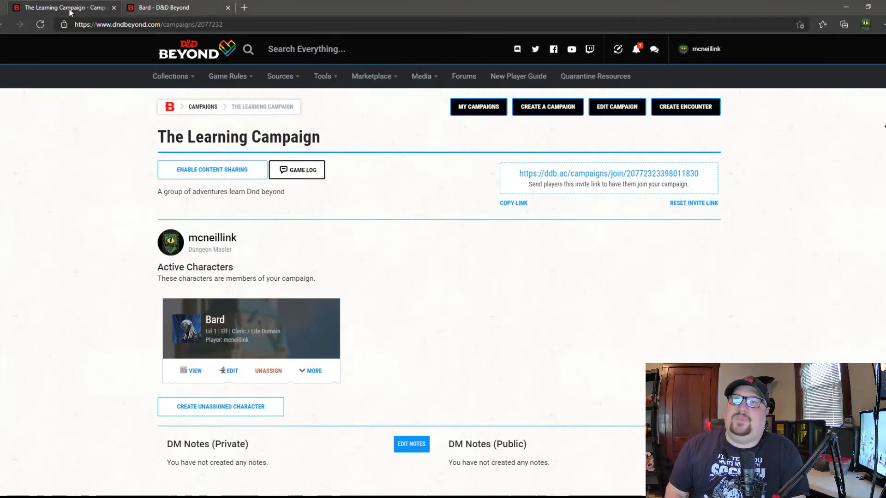
Step: View the Bard's character sheet and return to The Learning Campaign page
click(166, 9)
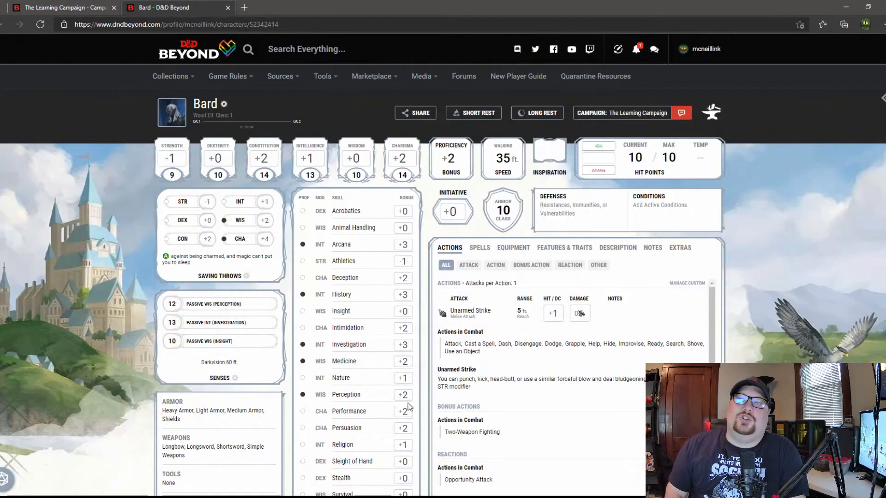
click(67, 9)
click(190, 7)
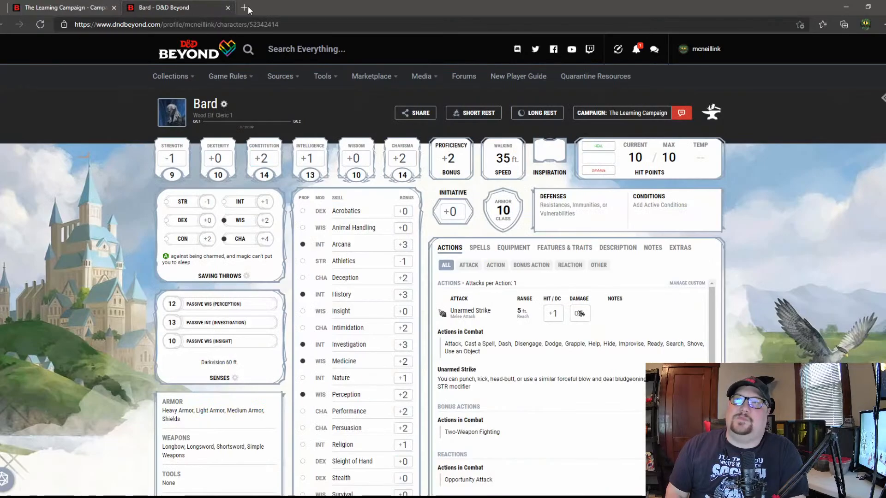
mouse_move(258, 76)
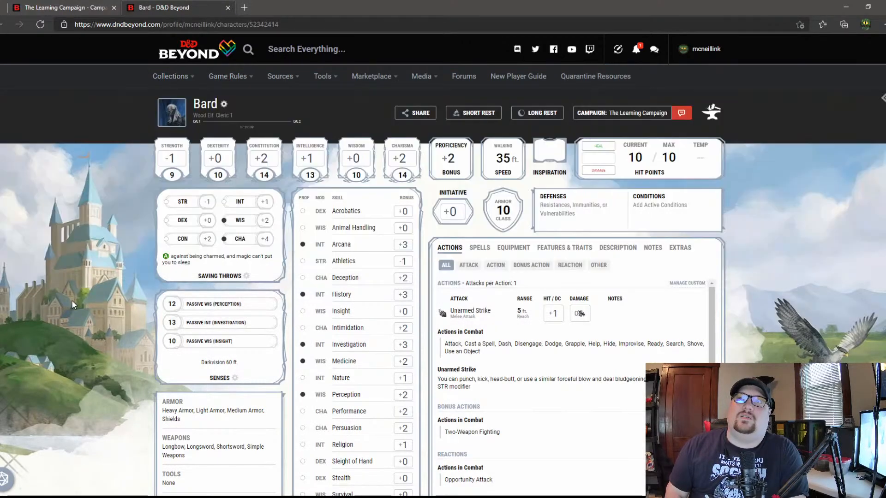
click(67, 8)
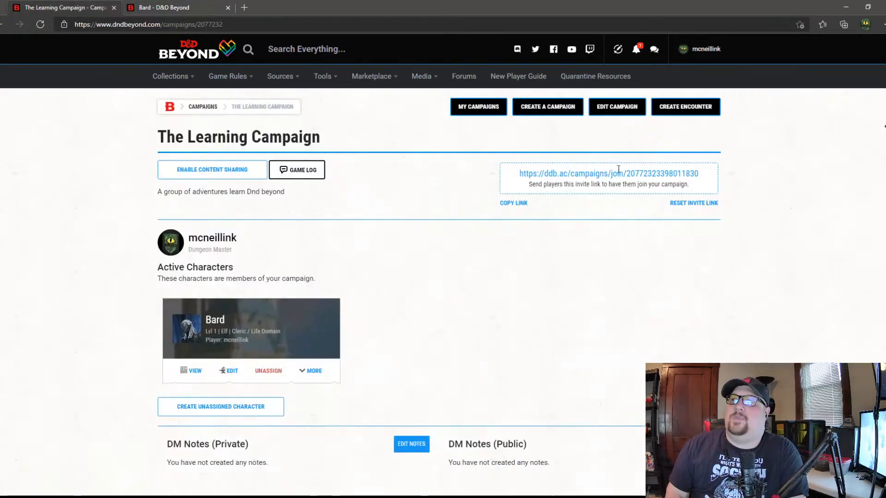
Step: Open the encounter builder for The Learning Campaign and look over its monster list
click(672, 113)
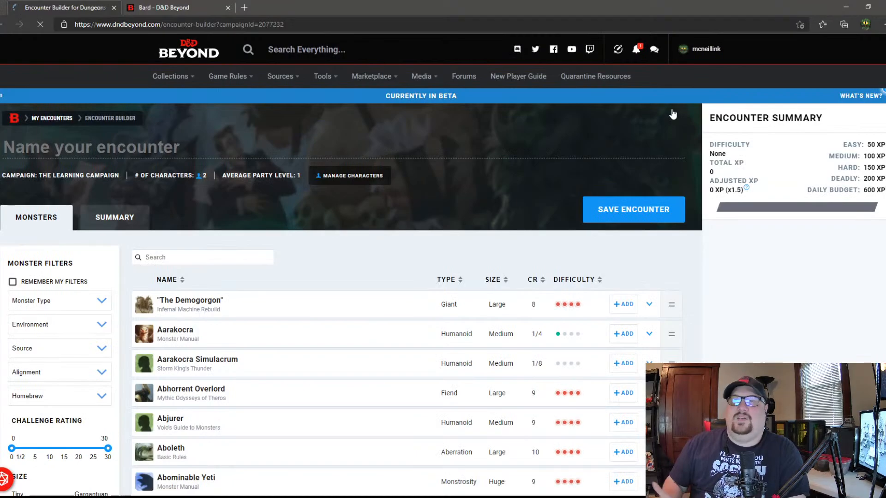
scroll(349, 263, down, 4)
scroll(349, 263, up, 4)
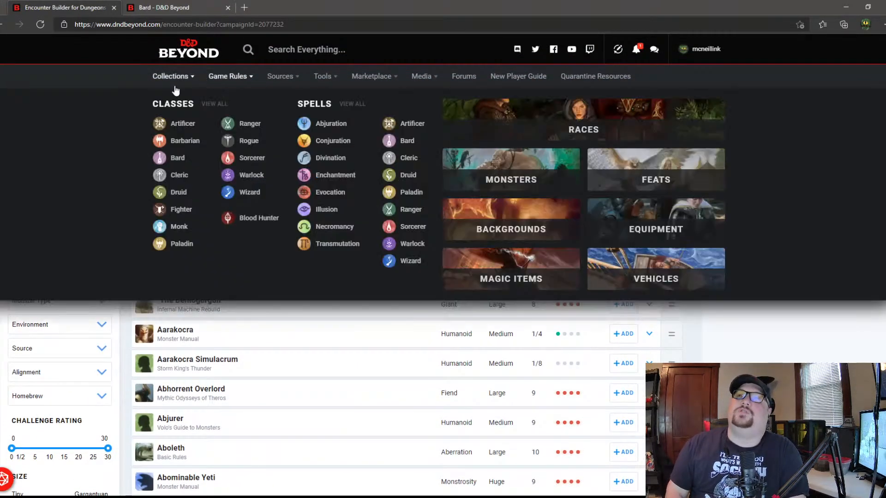
Step: Open the Cult of the Lord of the Nine Hells campaign from My Campaigns and look over its active characters
mouse_move(188, 77)
click(326, 144)
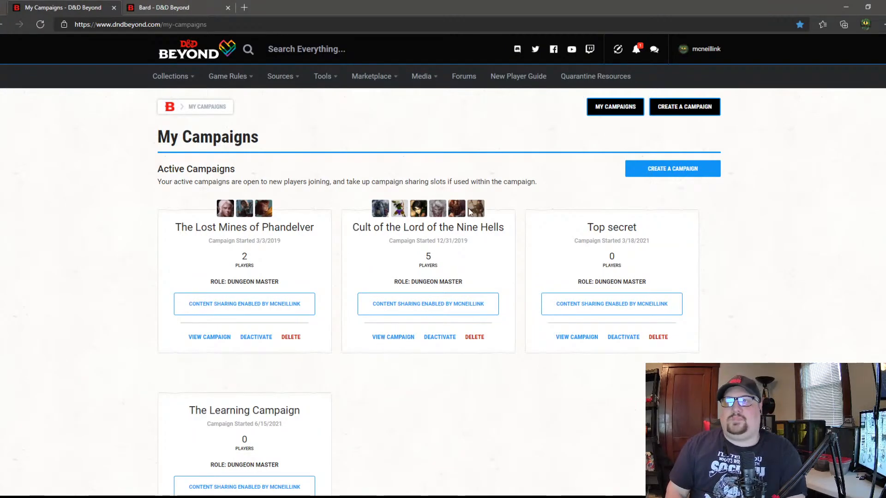
click(396, 338)
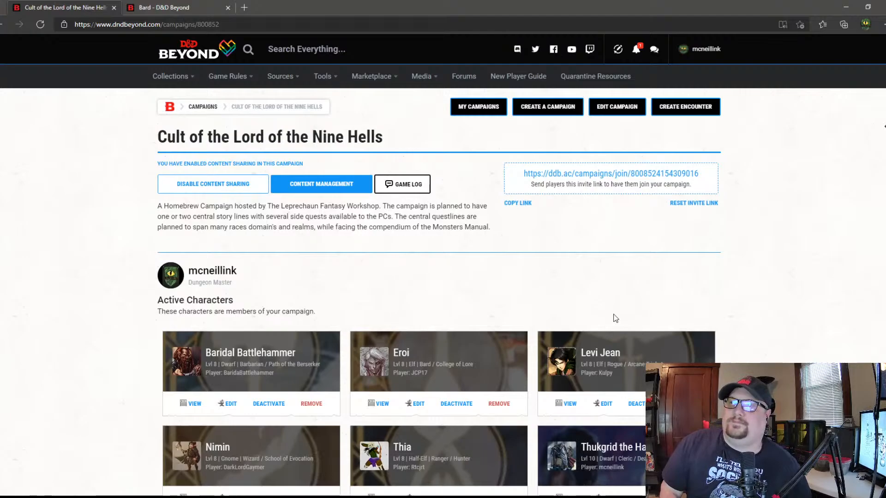
scroll(613, 314, down, 3)
scroll(614, 314, up, 3)
Step: Start a new encounter for the Cult of the Lord of the Nine Hells campaign and look over the builder
click(686, 115)
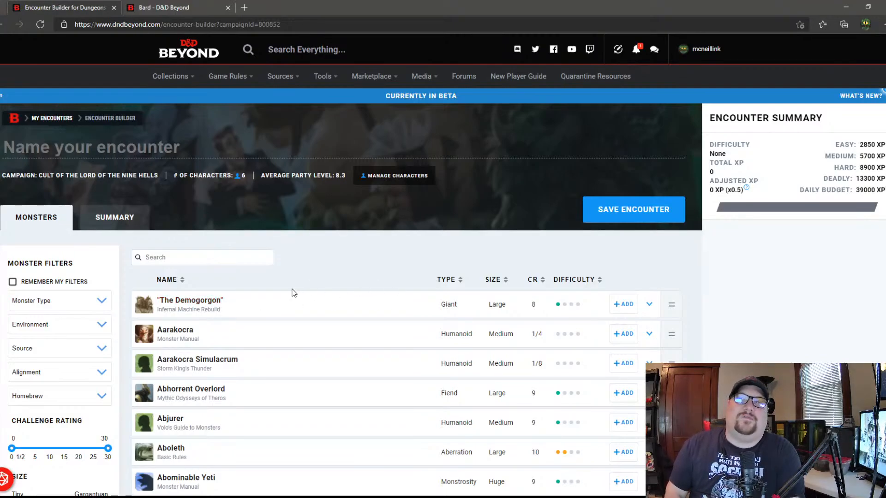
scroll(291, 293, down, 3)
scroll(293, 293, up, 3)
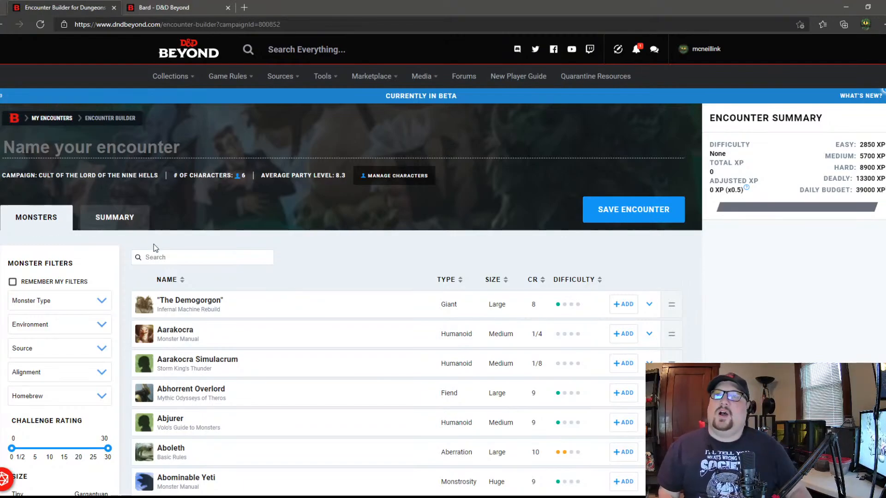
Step: Search the monsters for "gela", examine the Gelatinous Cube's details page, and return to the encounter builder
click(159, 256)
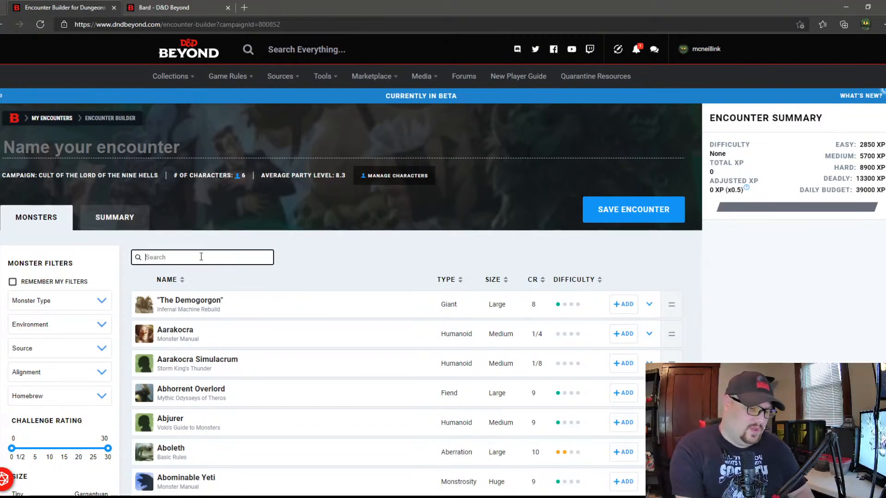
text(ge)
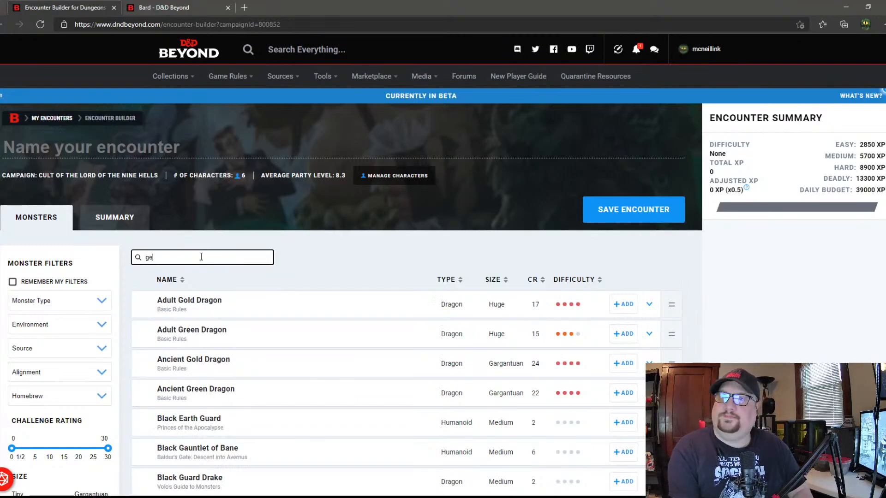
text(la)
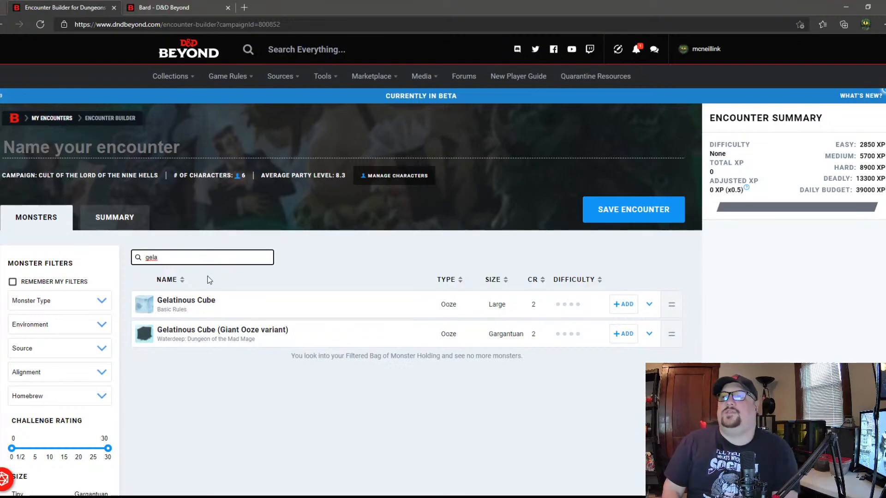
click(180, 302)
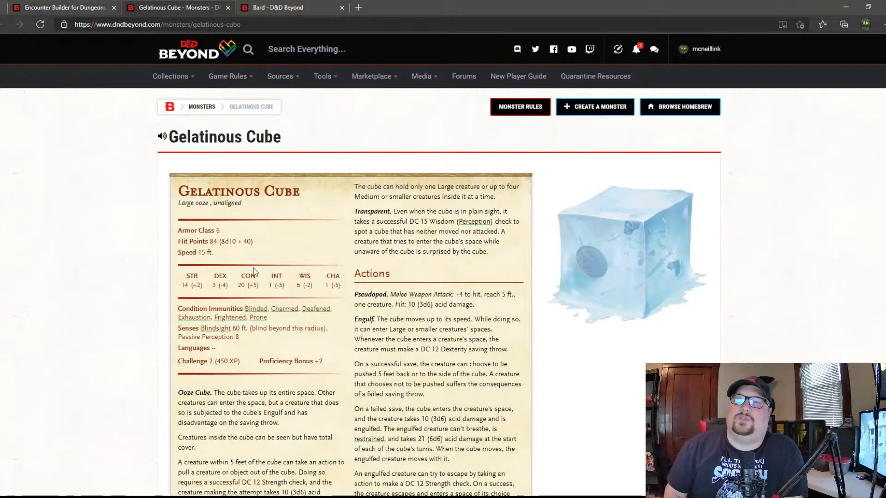
scroll(253, 272, down, 8)
scroll(253, 272, up, 4)
click(92, 8)
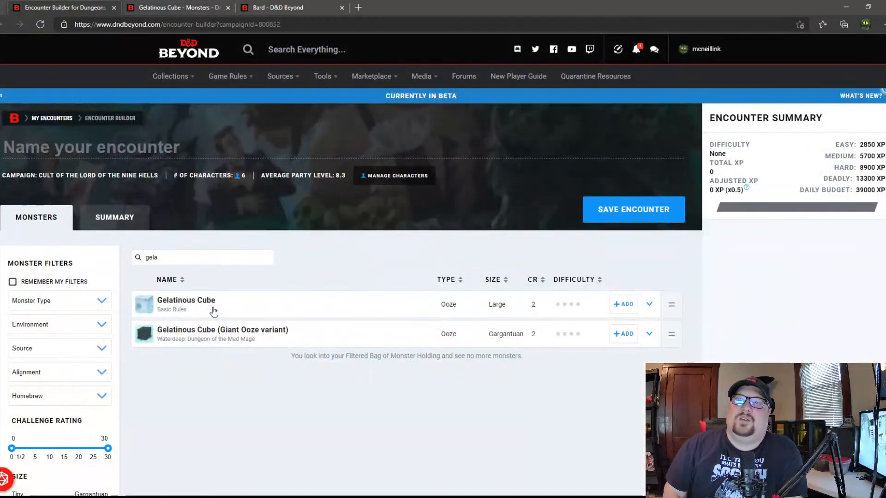
Step: Review the Gelatinous Cube's stat block within the monster list and add two Gelatinous Cubes to the encounter
click(648, 305)
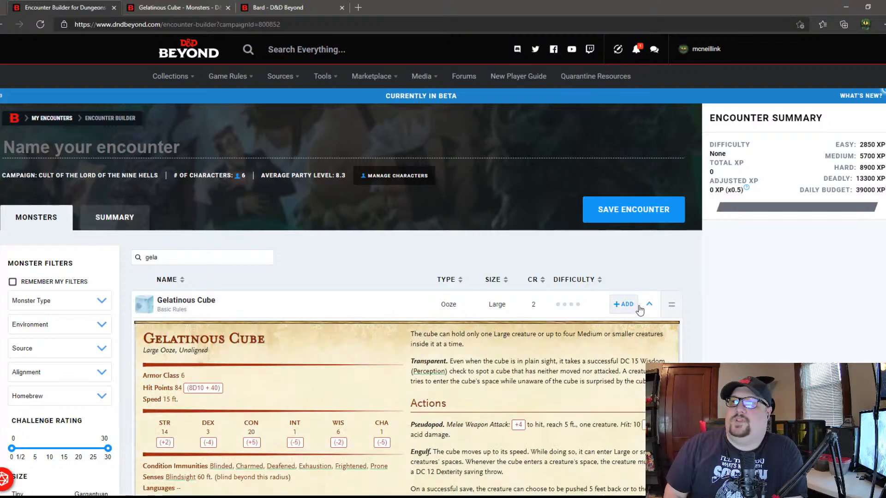
scroll(622, 323, down, 8)
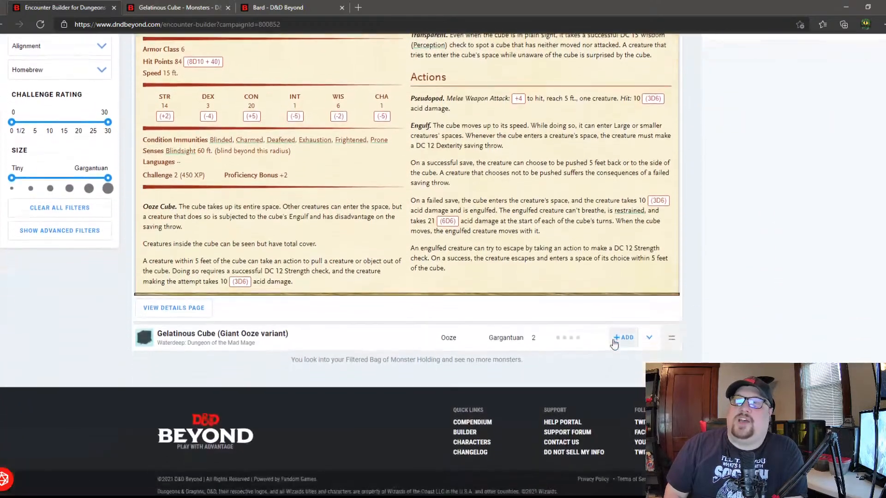
scroll(602, 336, up, 5)
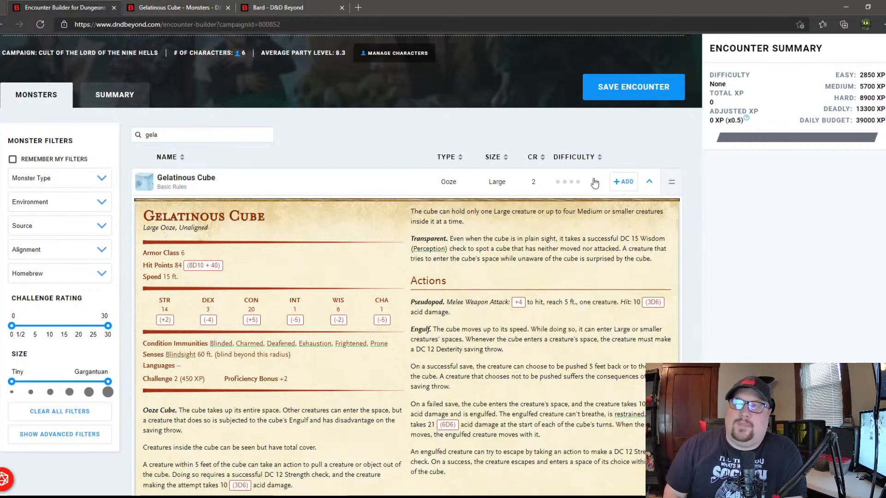
click(629, 183)
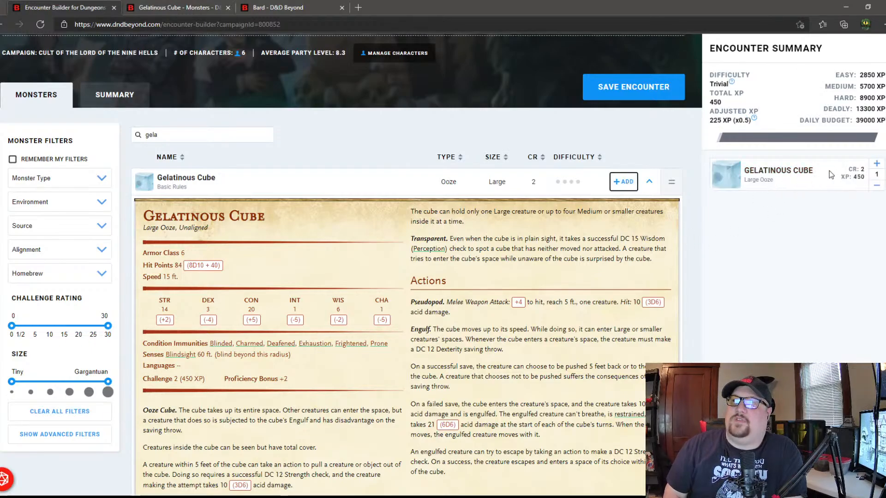
click(876, 165)
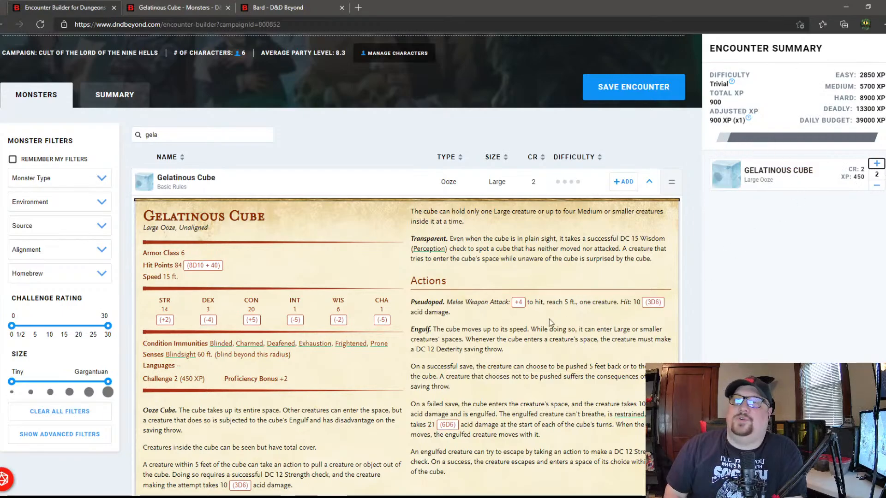
Step: Search the monsters for "purp", add one Purple Worm to the encounter, and remove it again
double_click(188, 139)
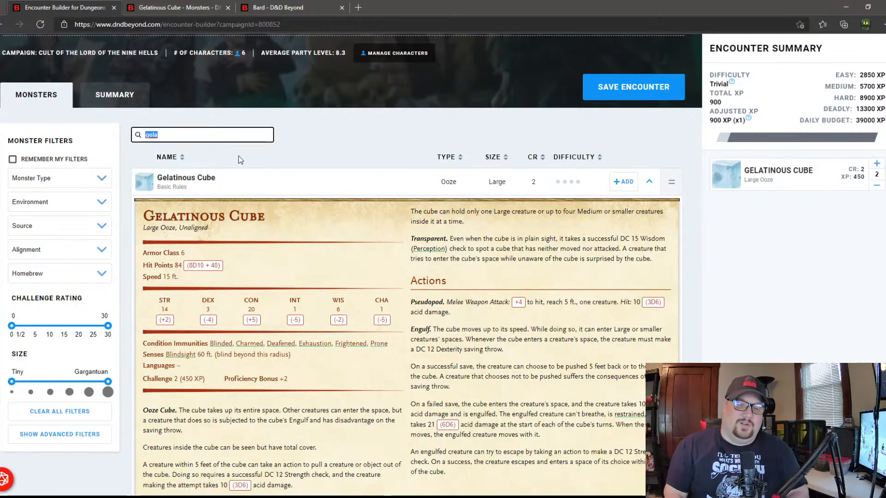
key(BackSpace)
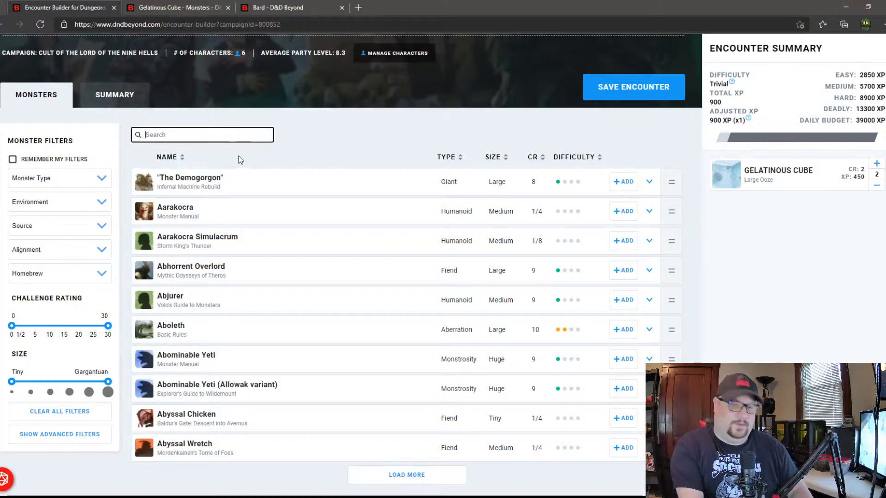
text(purp)
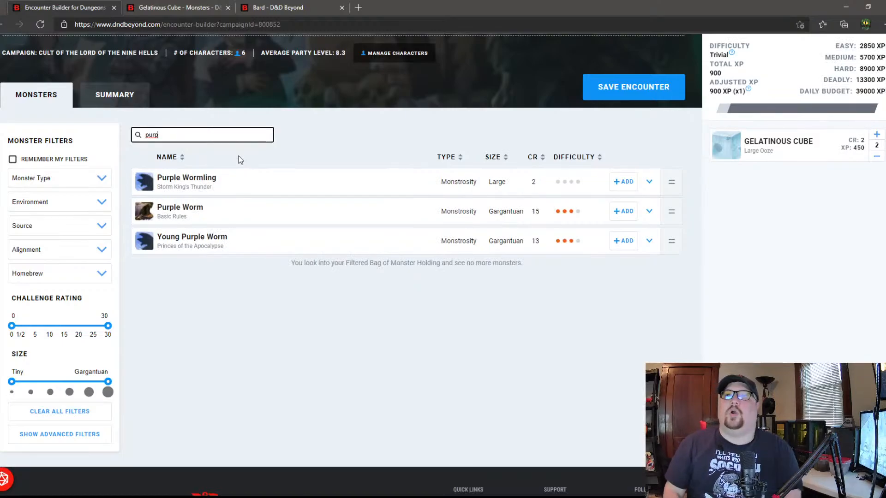
click(623, 216)
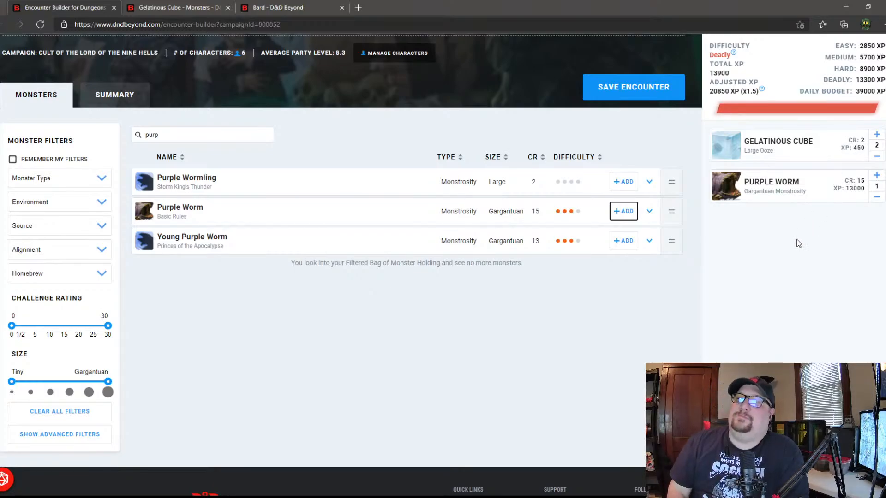
scroll(796, 243, up, 3)
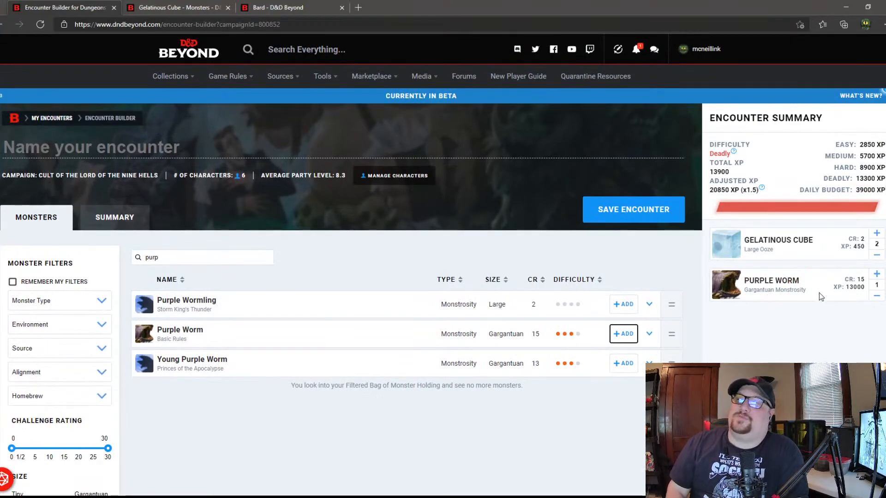
click(877, 296)
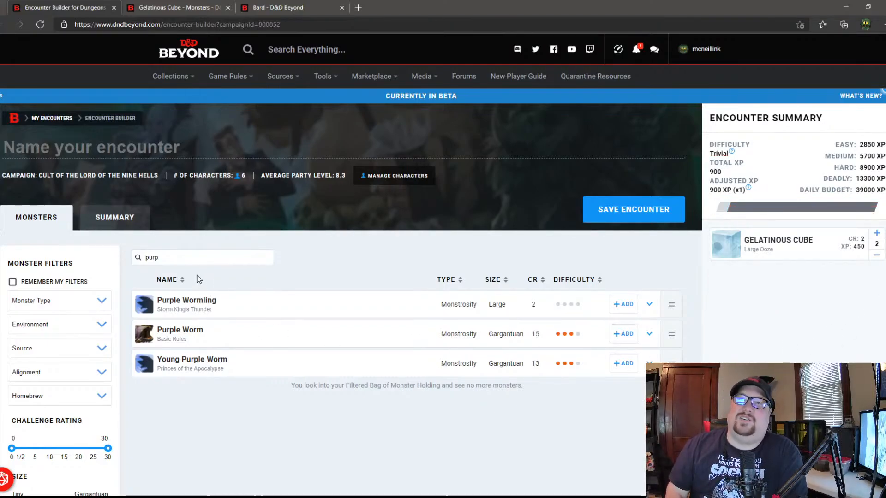
Step: Search the monsters for "zombie" and look through the matching creatures
double_click(197, 258)
key(BackSpace)
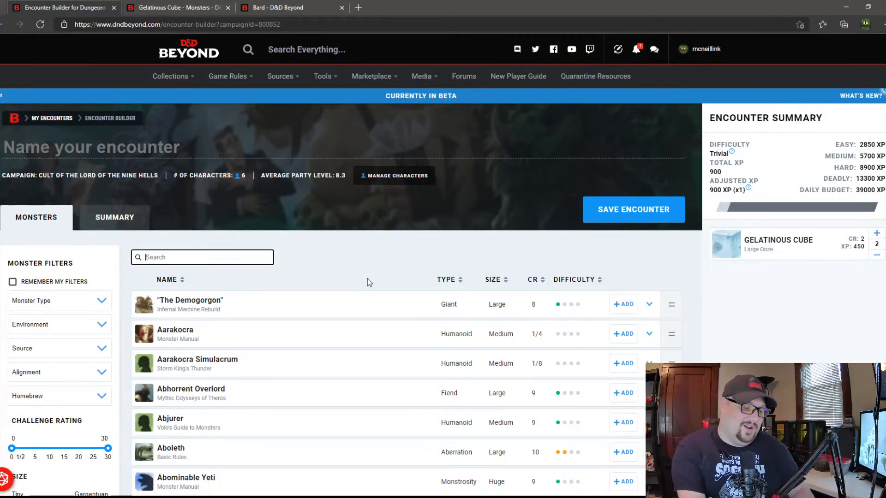
text(zomb)
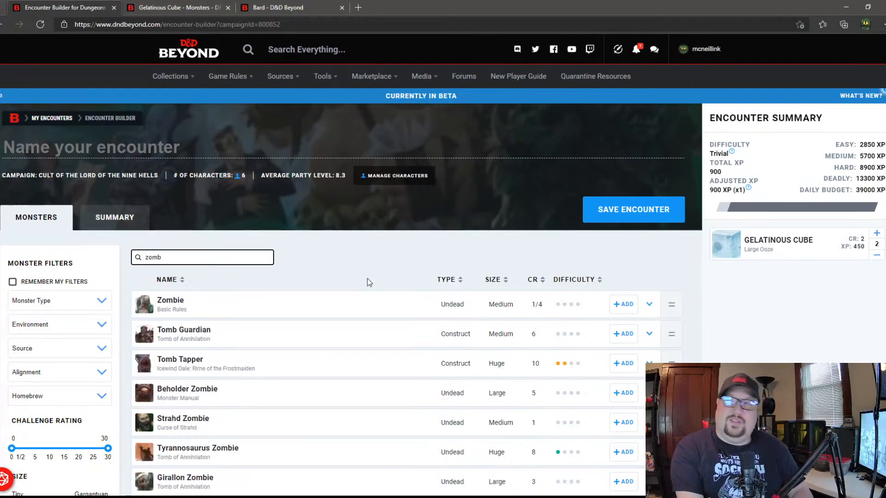
text(ie)
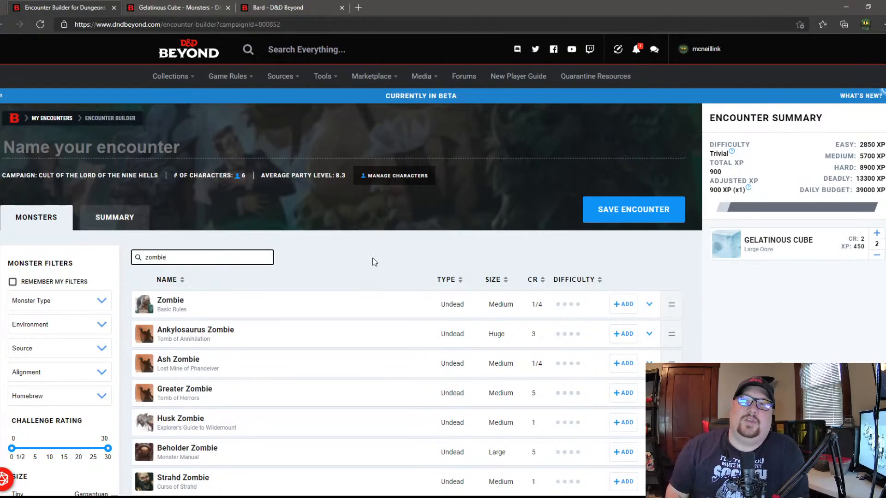
scroll(360, 292, down, 2)
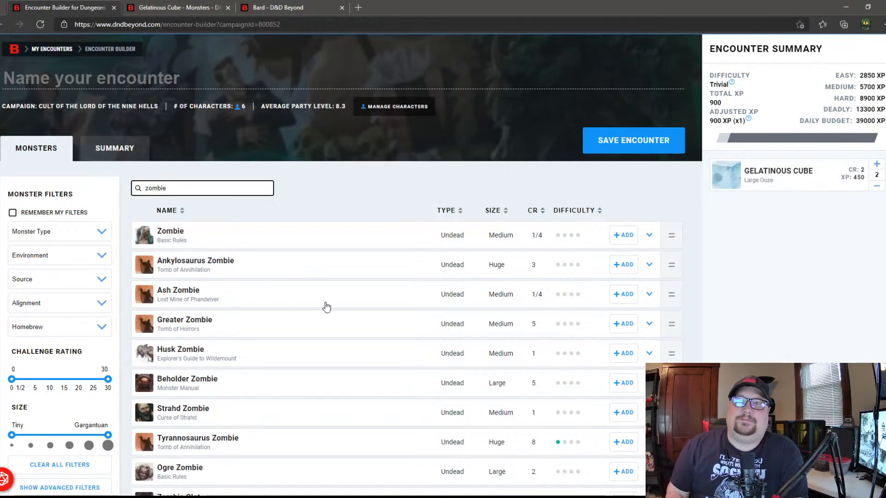
scroll(239, 391, down, 3)
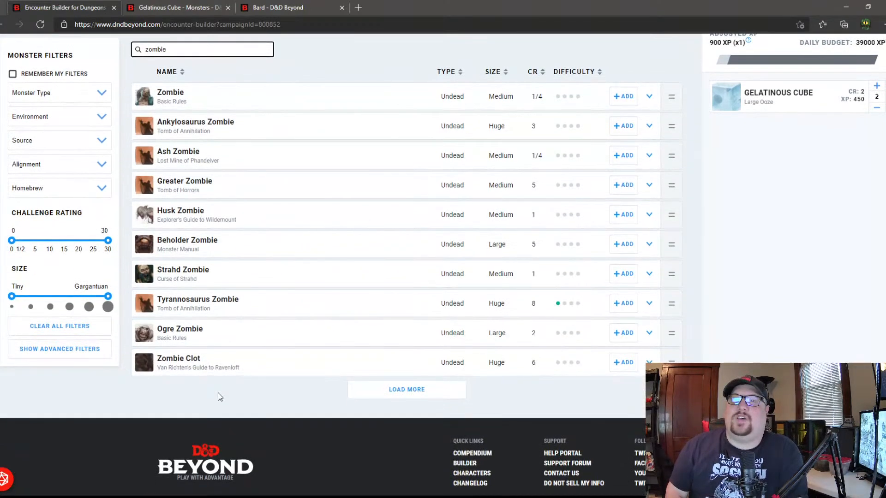
Step: Examine the Zombie Clot's details page and return to the zombie list in the encounter builder
click(187, 359)
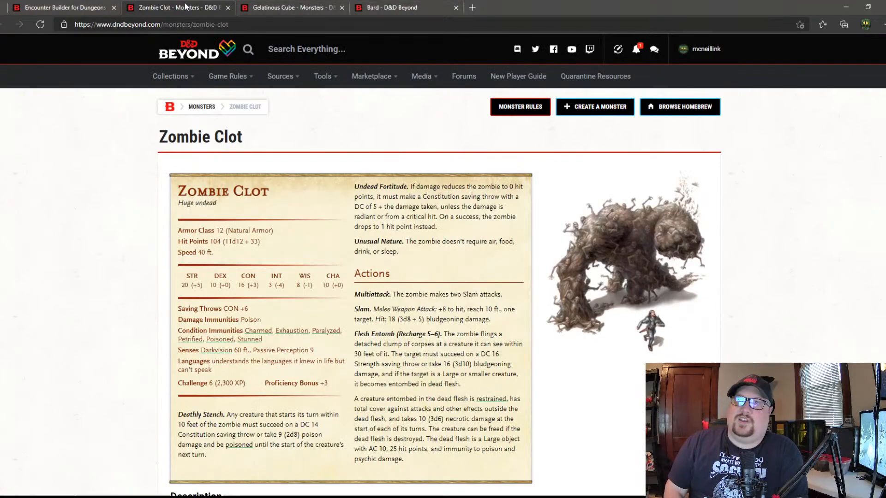
click(74, 9)
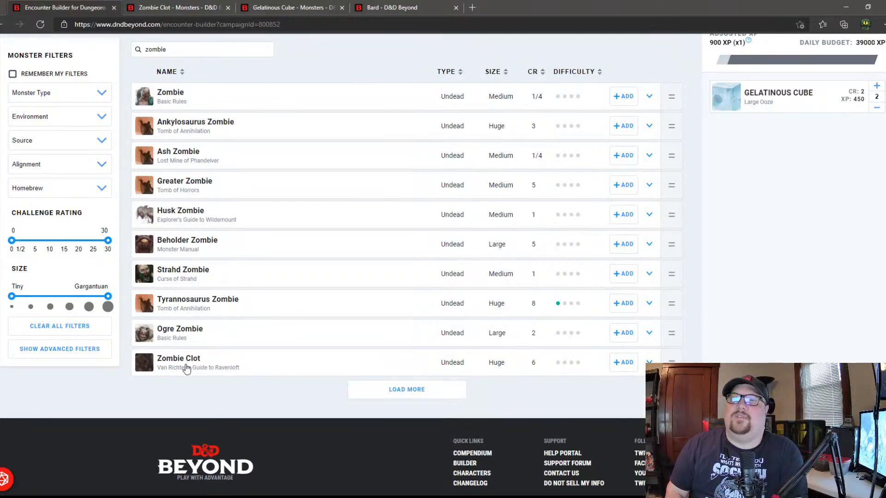
scroll(188, 366, up, 2)
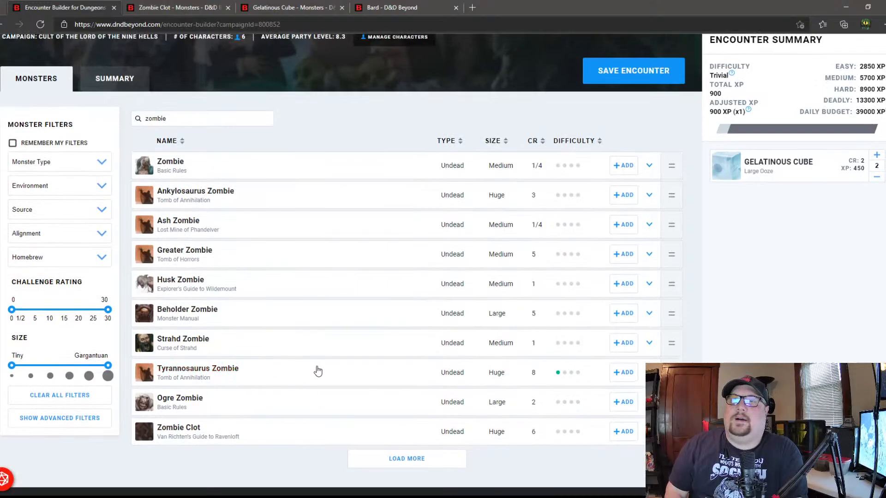
scroll(245, 358, up, 2)
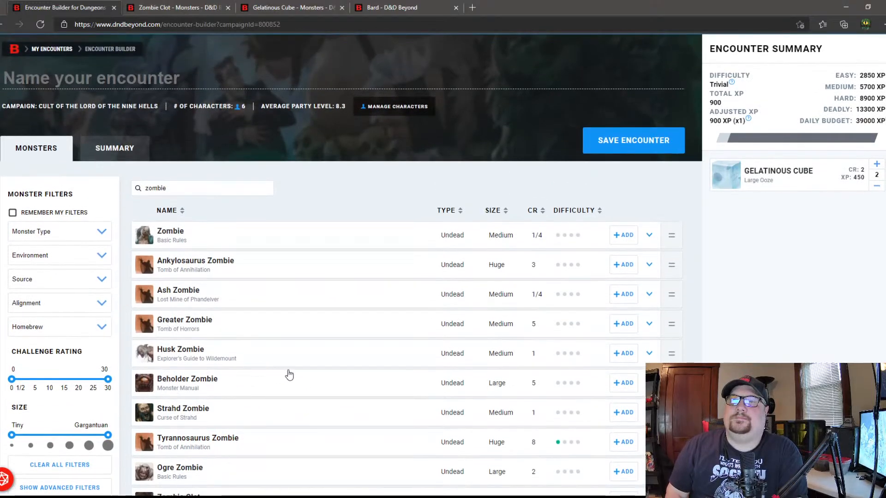
Step: Examine the Husk Zombie's details page, return to the encounter builder, and clear the monster search
click(185, 353)
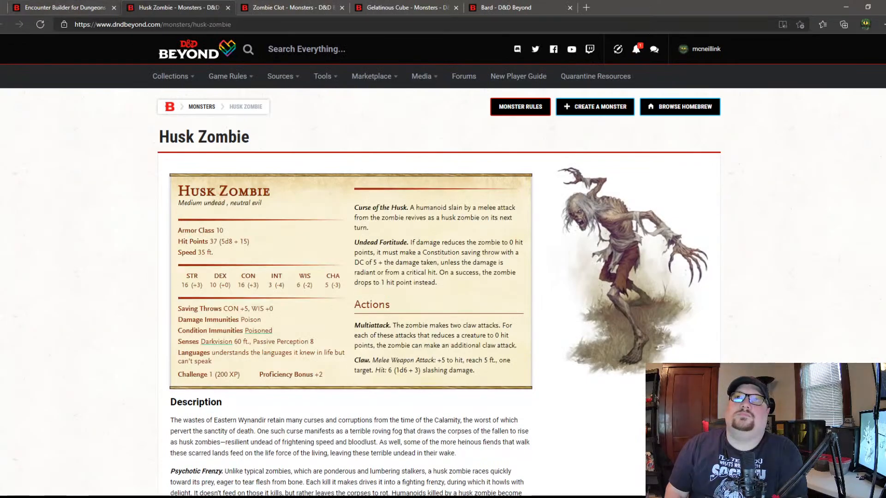
click(228, 8)
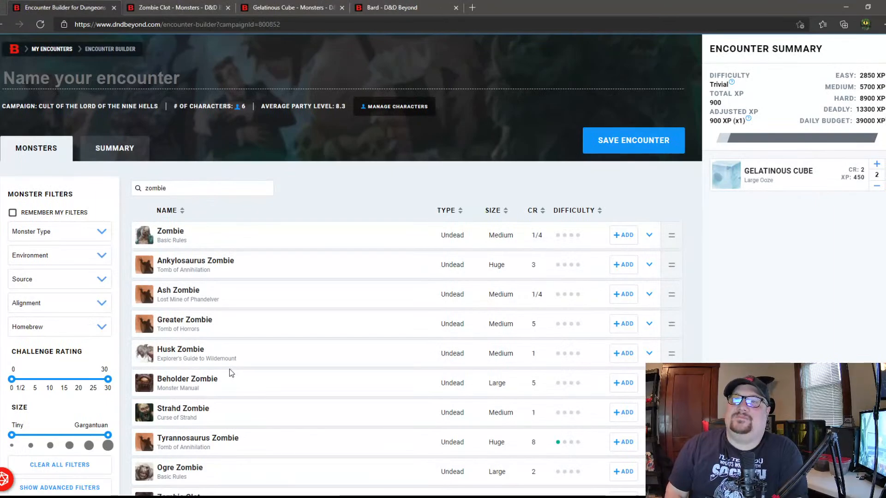
scroll(229, 369, up, 2)
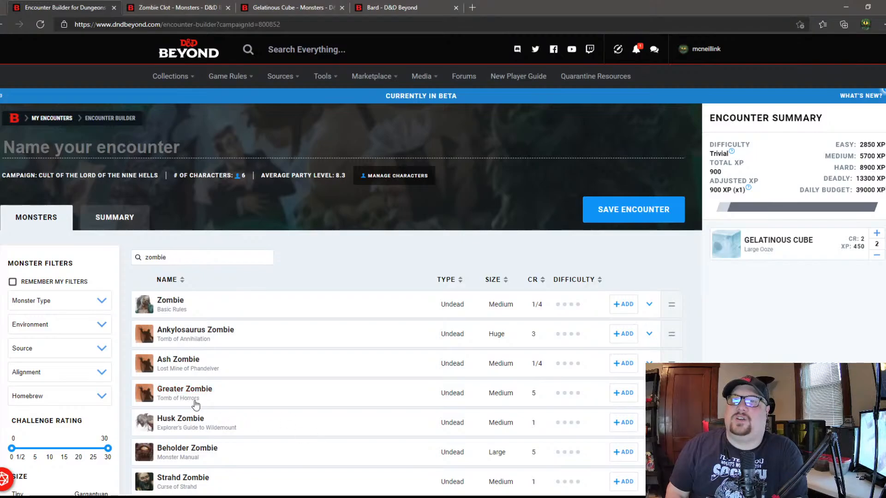
double_click(183, 257)
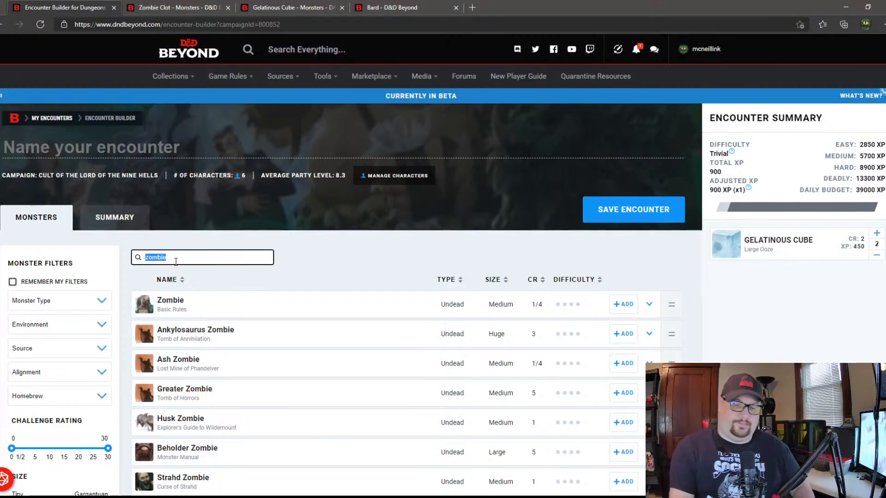
key(BackSpace)
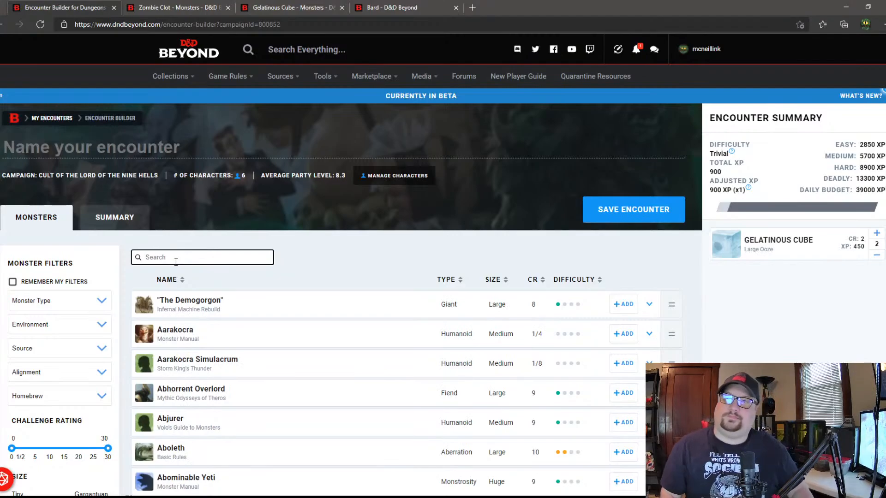
Step: Review the Storm King's Thunder purchase options reached from the Aarakocra Simulacrum, close the Zombie Clot page, and return to the encounter builder
scroll(175, 263, down, 2)
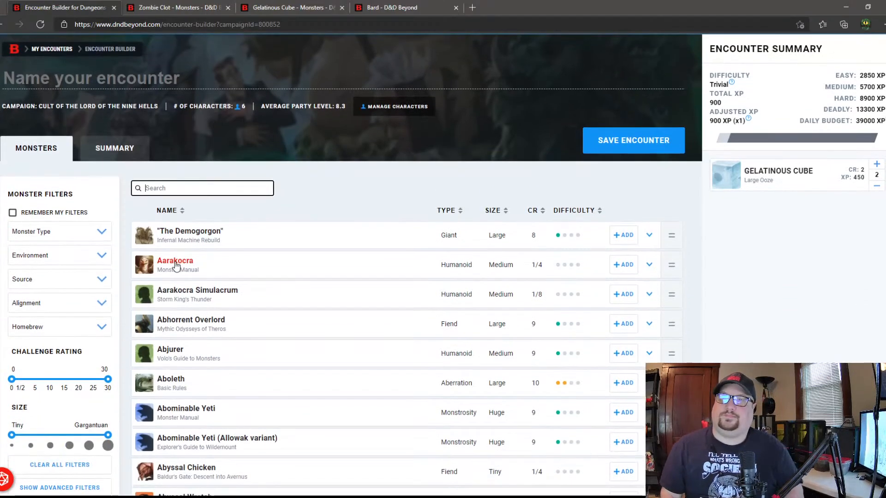
click(183, 290)
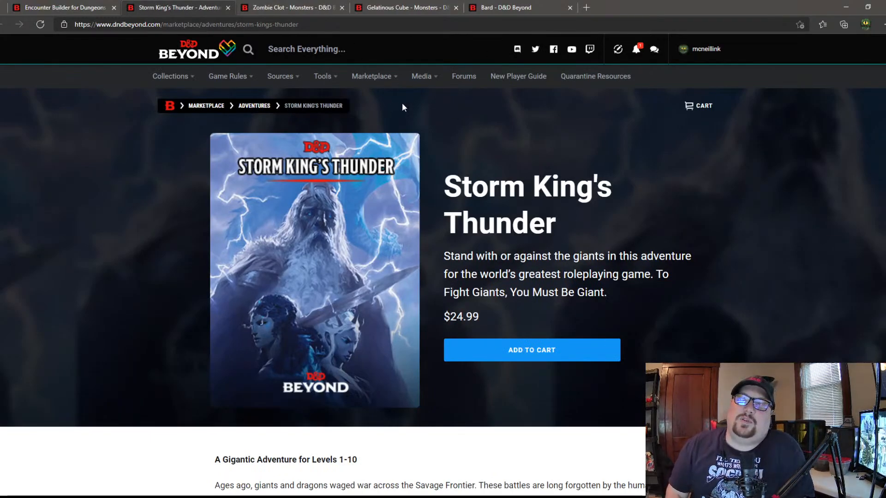
scroll(429, 328, down, 15)
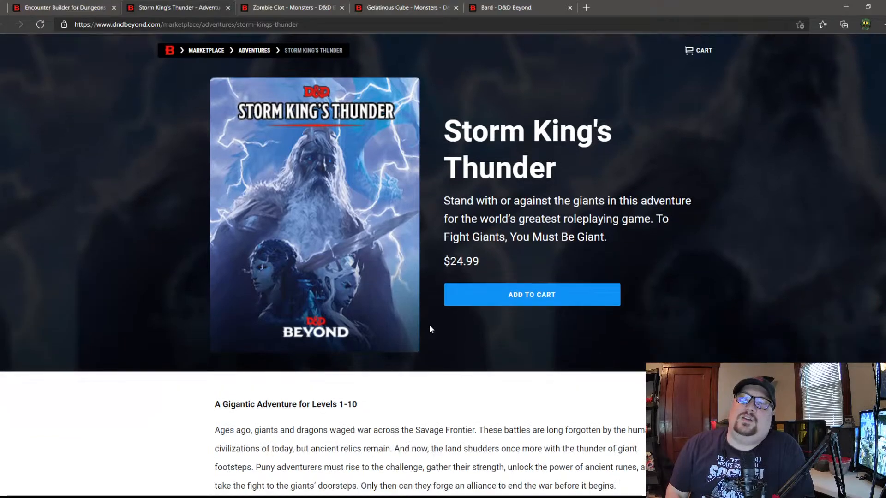
scroll(430, 329, down, 8)
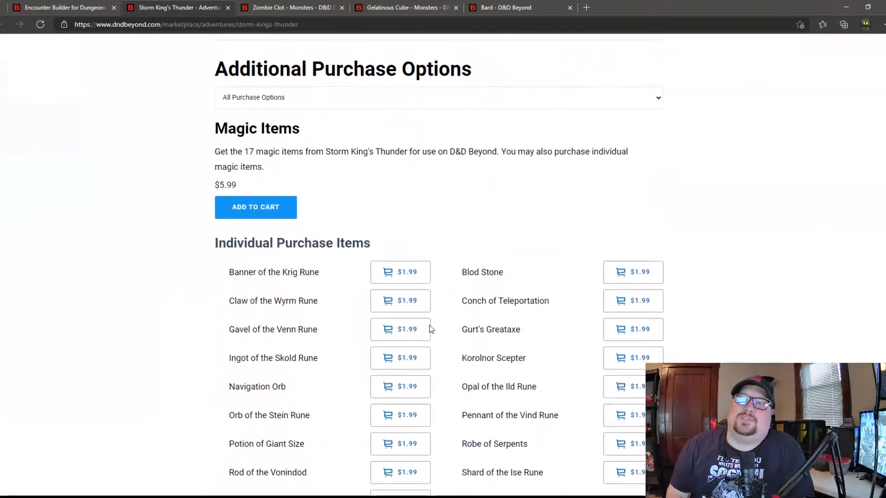
scroll(300, 240, up, 3)
scroll(301, 239, up, 1)
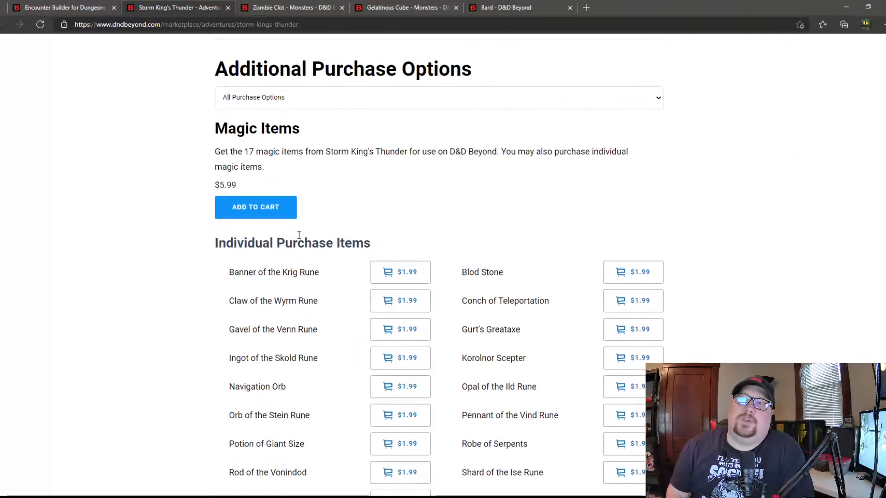
scroll(568, 401, down, 3)
scroll(569, 402, down, 13)
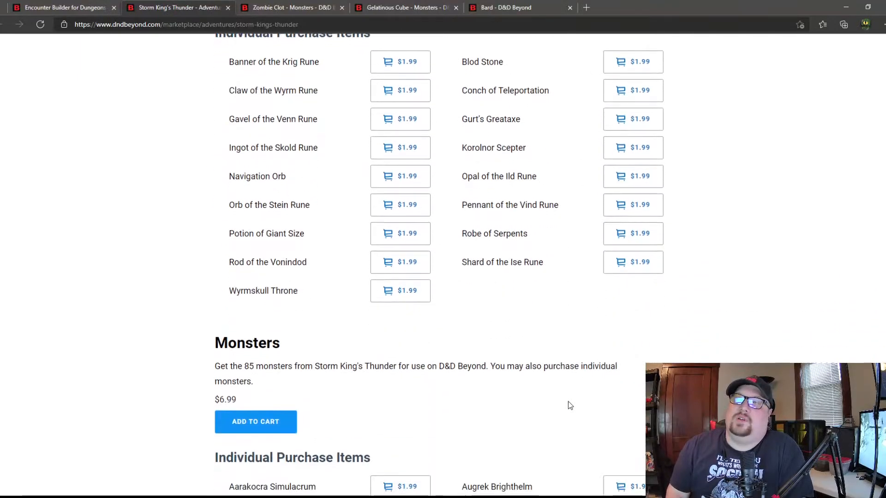
scroll(468, 403, down, 7)
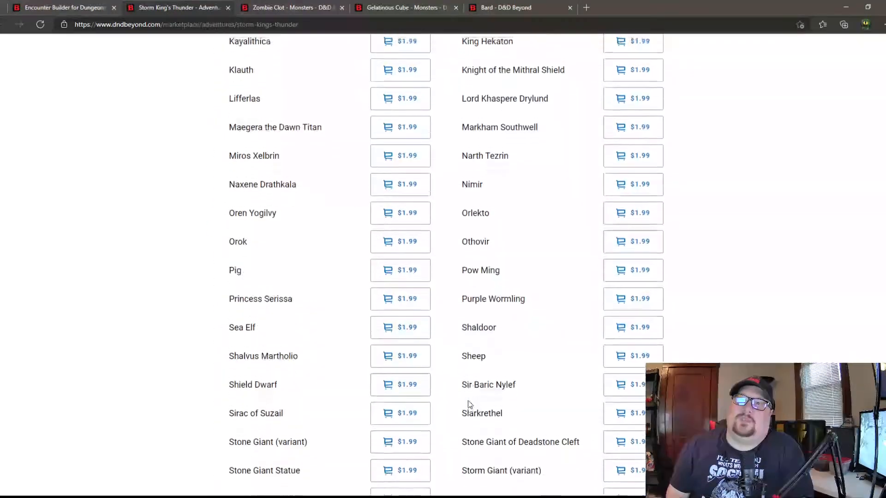
scroll(342, 305, up, 6)
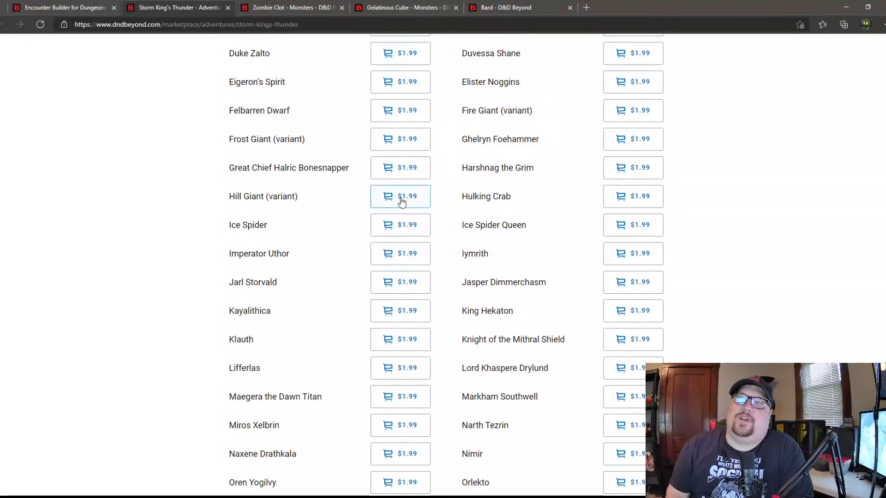
scroll(311, 373, up, 20)
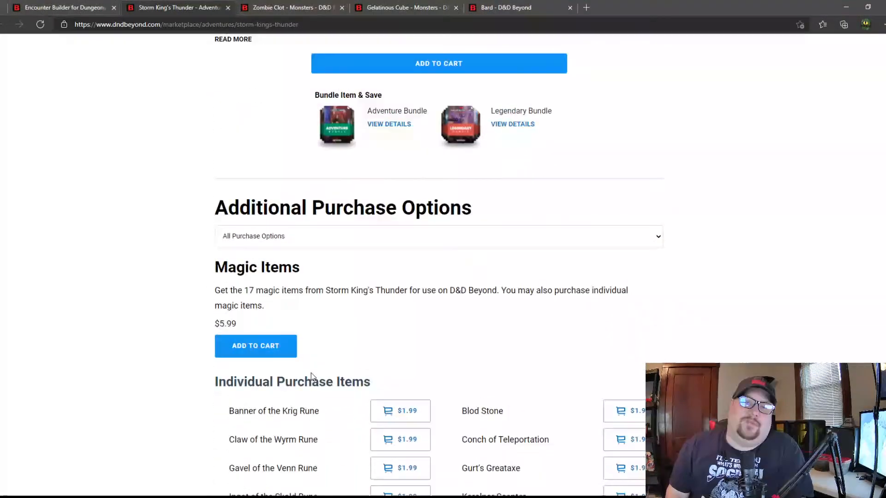
scroll(310, 376, up, 6)
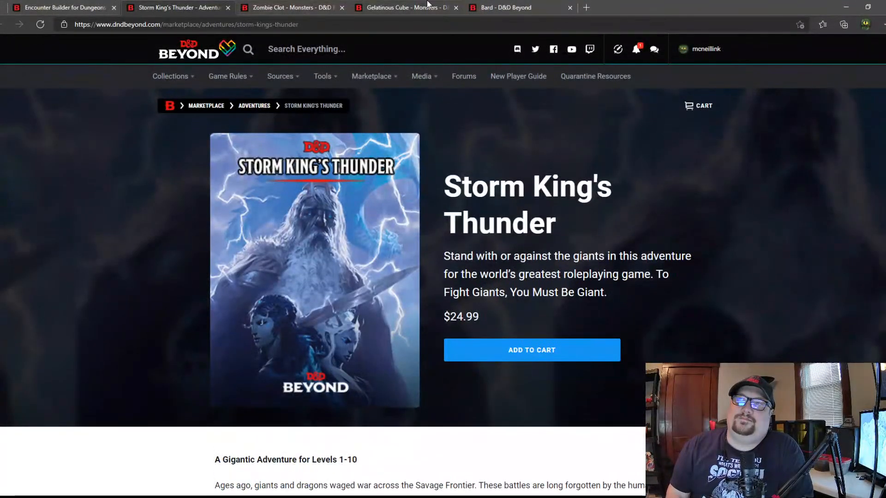
click(343, 8)
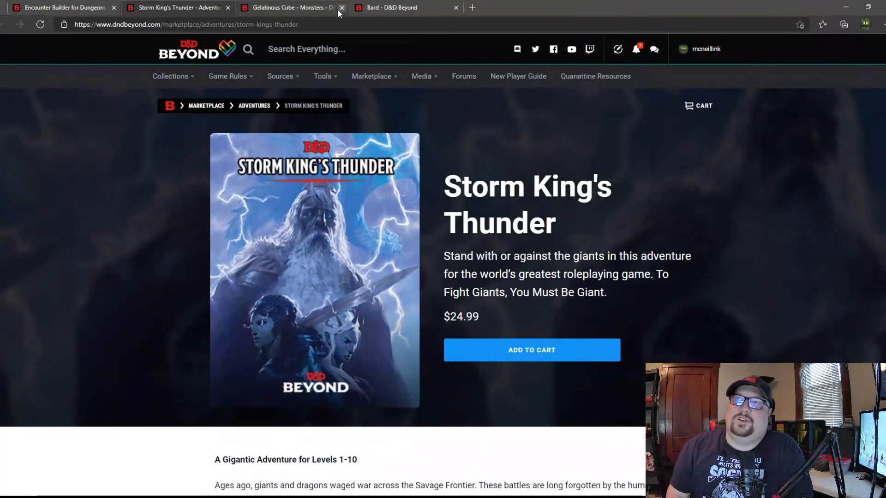
click(68, 10)
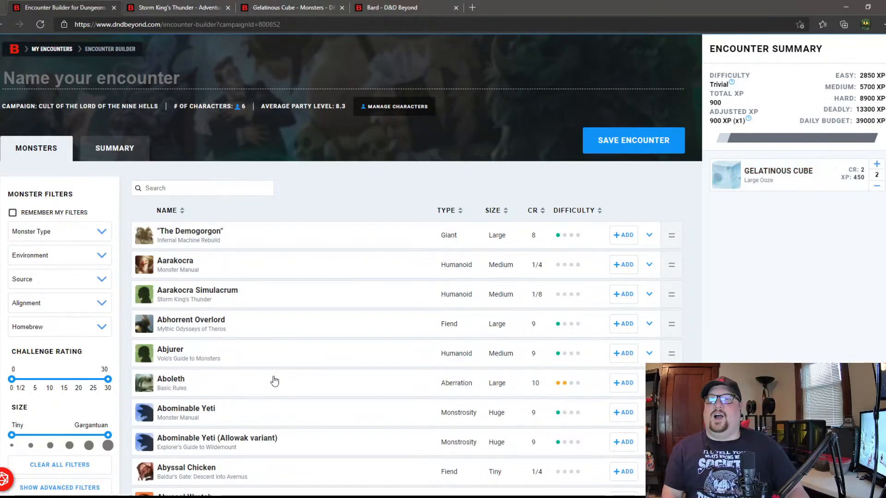
Step: Search the monsters for "goblin" and add one Goblin Boss and four Goblins to the encounter
scroll(274, 379, down, 2)
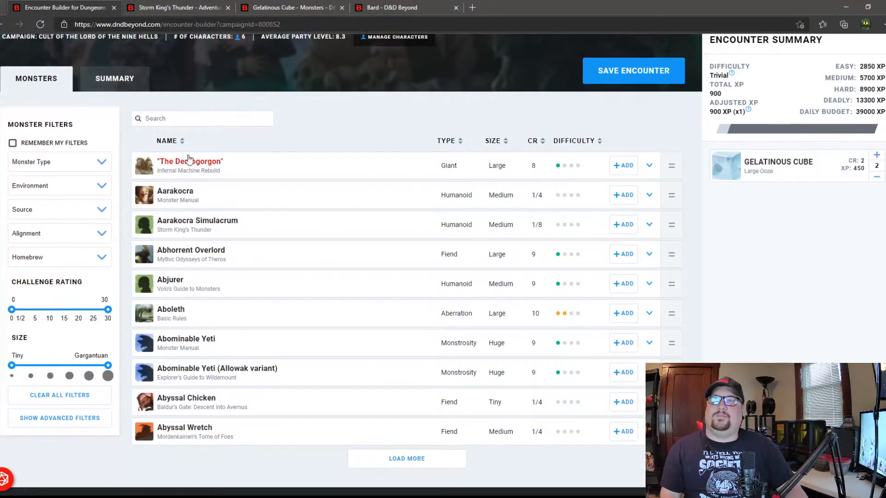
click(174, 115)
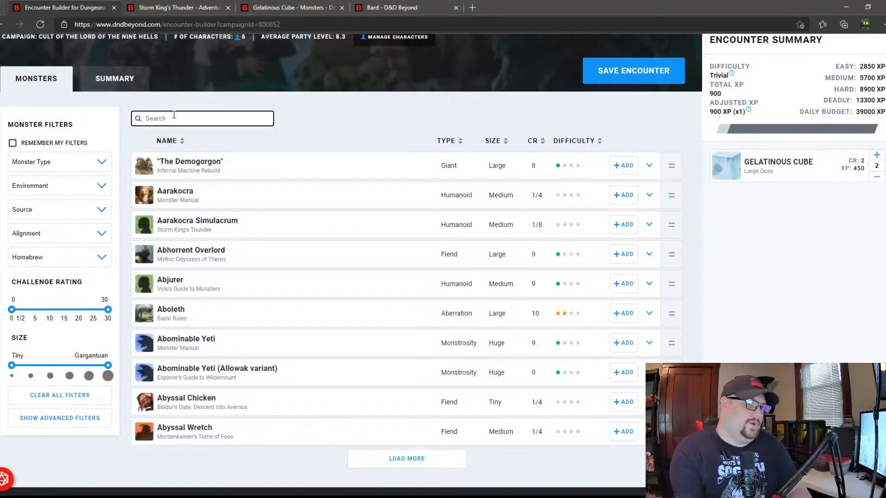
text(gol)
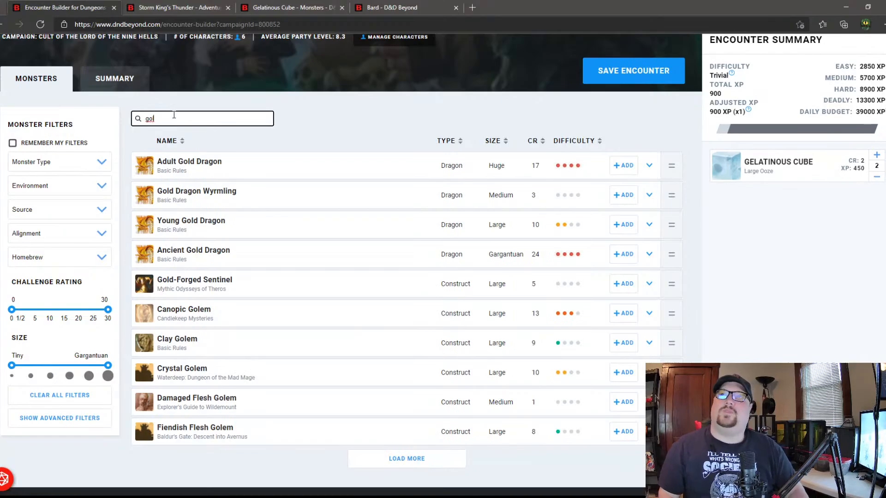
key(BackSpace)
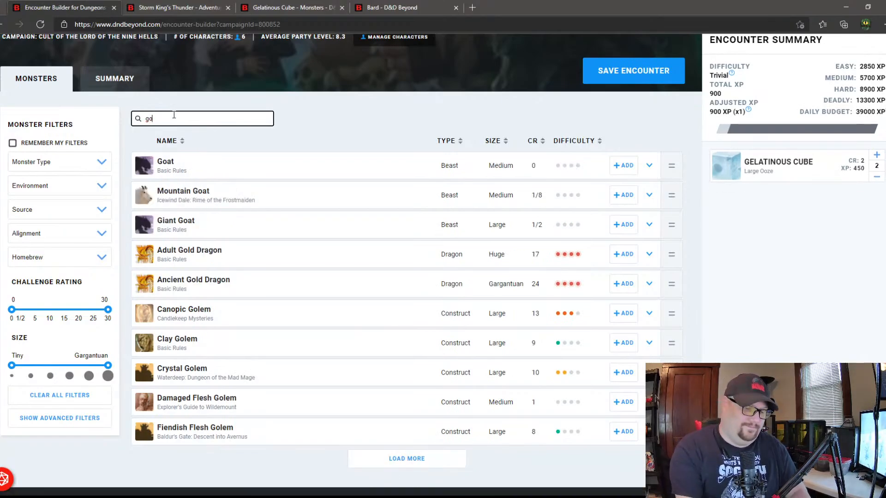
text(blin)
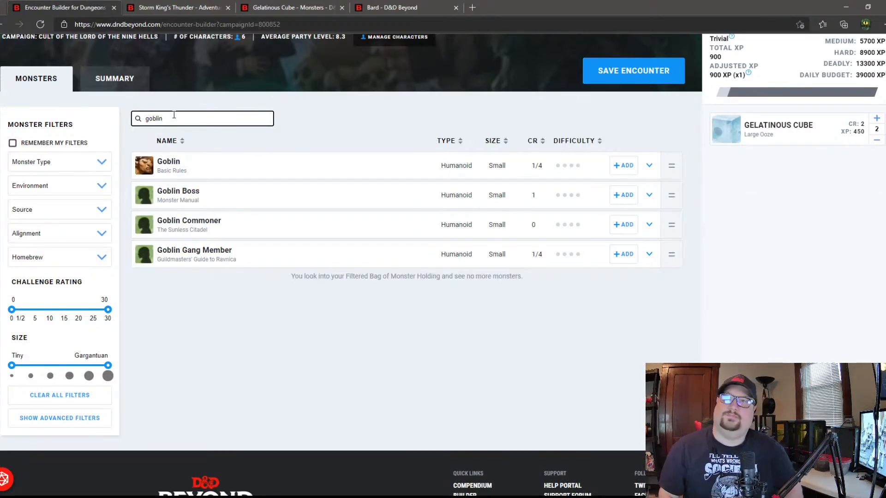
click(613, 196)
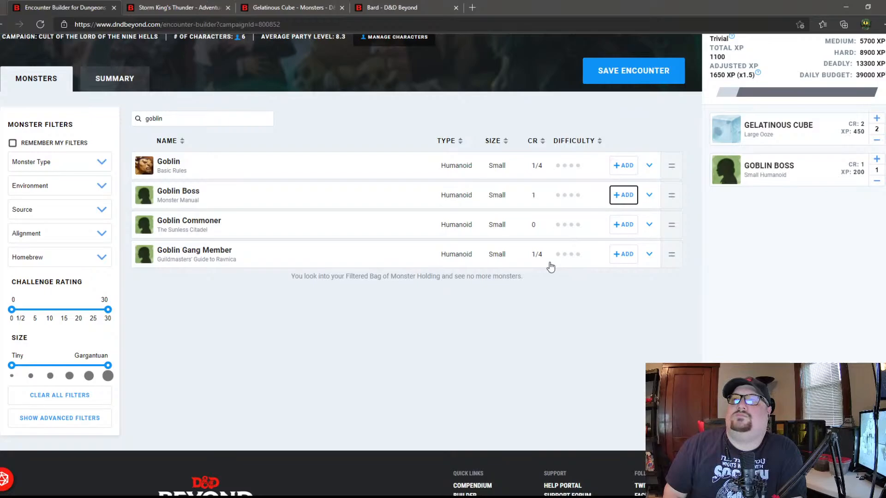
click(623, 167)
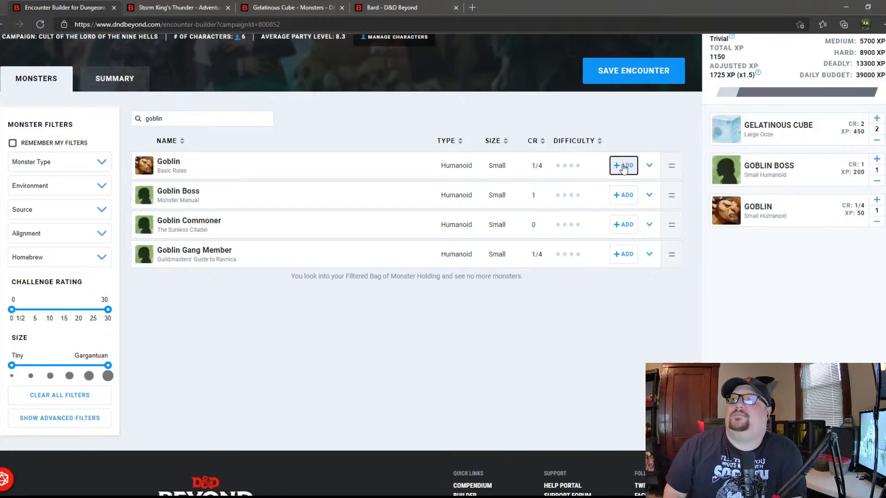
click(876, 199)
click(877, 200)
click(877, 199)
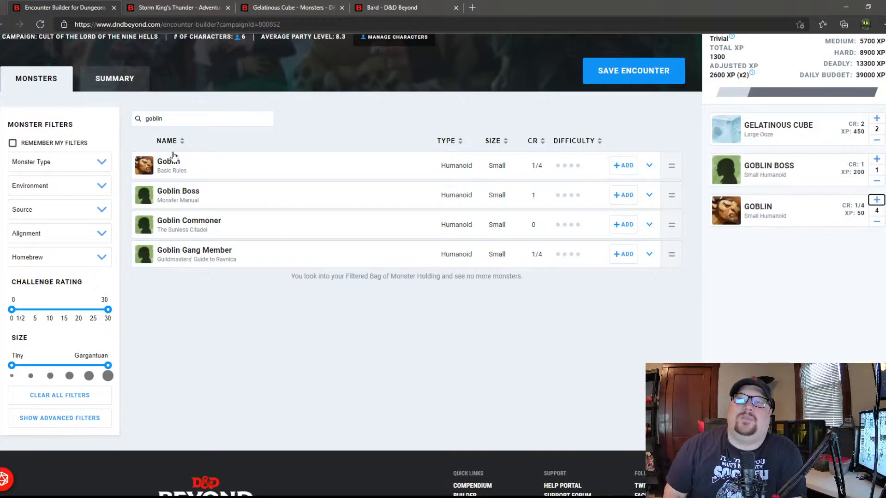
Step: Search the monsters for "gno" and add three Gnolls and one Gnoll Vampire to the encounter
click(172, 119)
drag(172, 119, 138, 118)
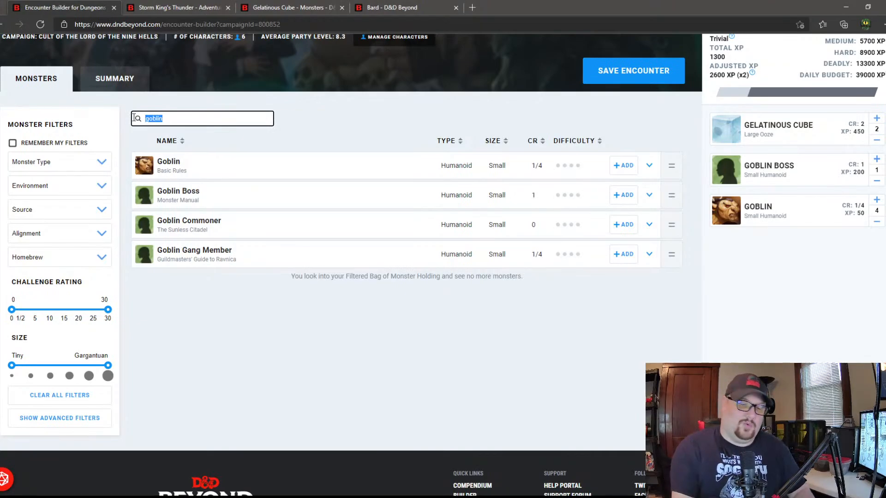
key(BackSpace)
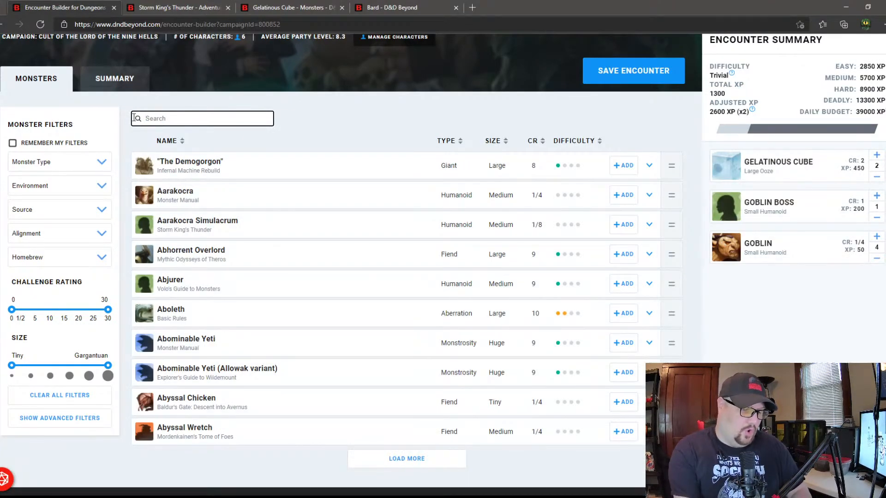
text(gno)
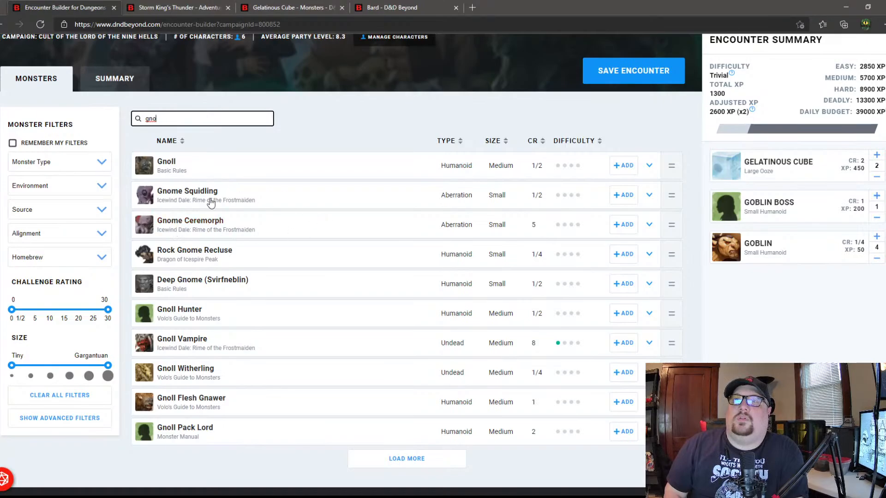
click(618, 165)
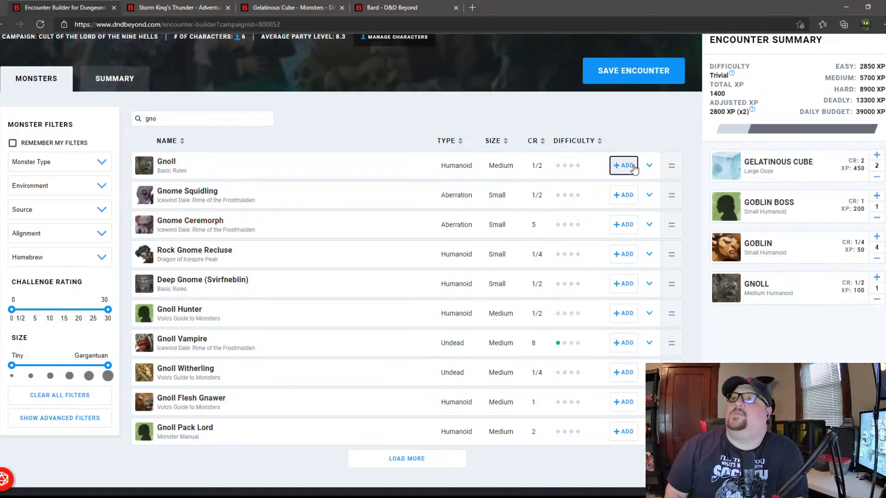
click(625, 169)
click(629, 174)
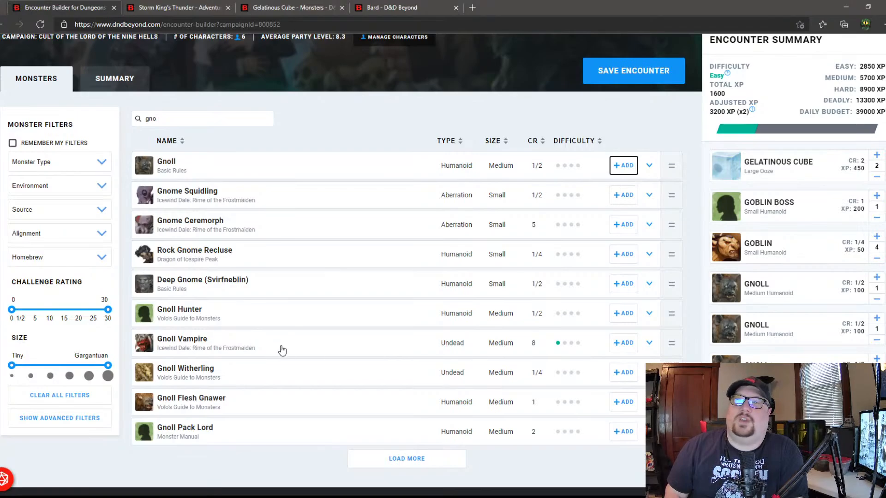
click(614, 344)
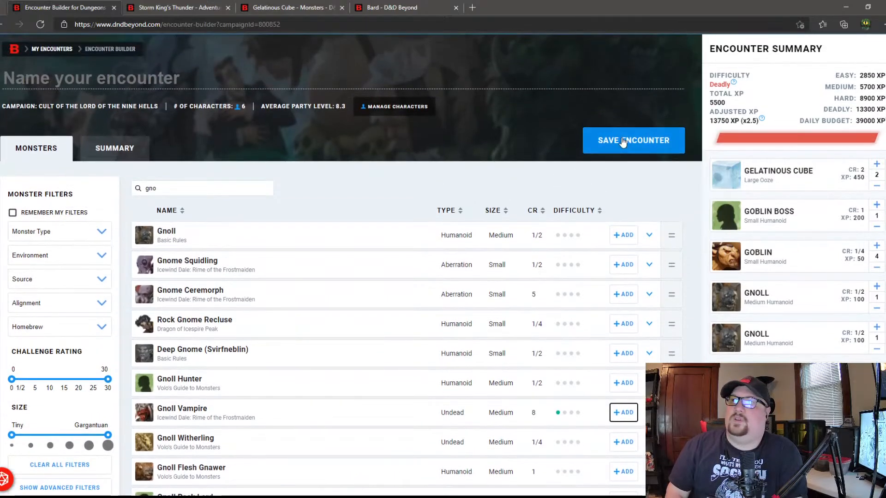
Step: Save the encounter without a name and look through its difficulty details and monster list
click(618, 144)
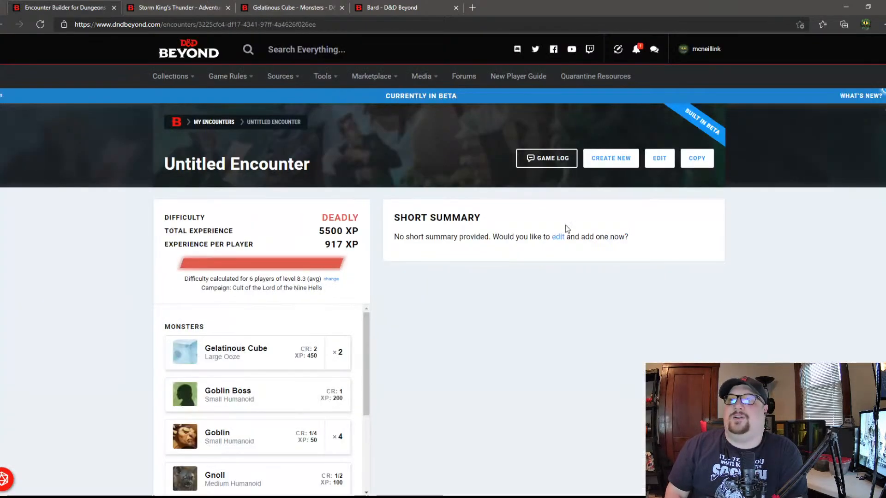
scroll(391, 307, down, 3)
scroll(392, 307, up, 3)
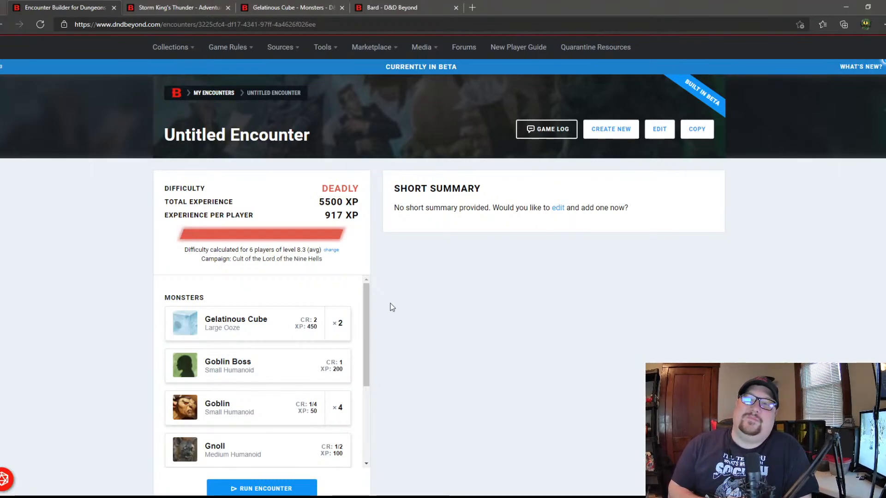
scroll(504, 279, down, 3)
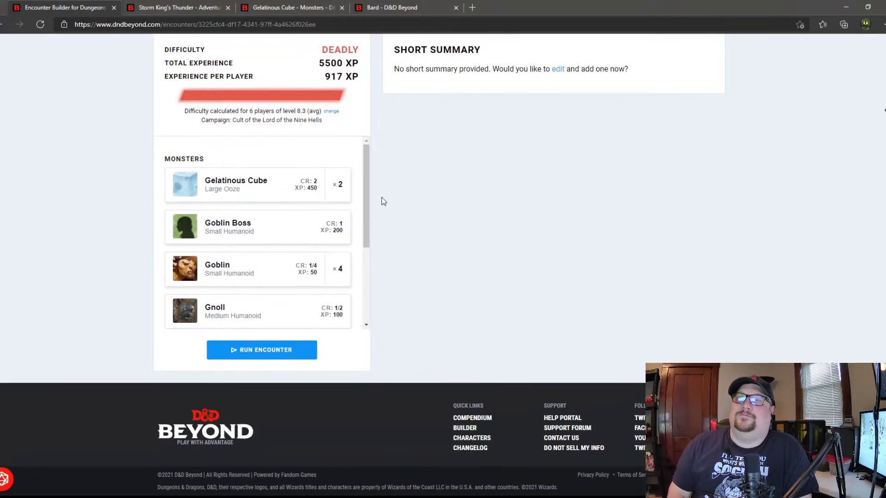
drag(367, 172, 339, 118)
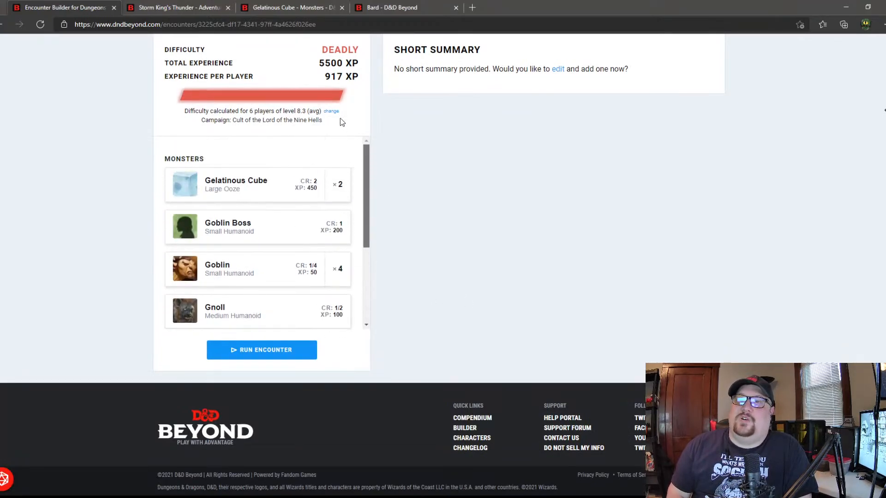
Step: Run the saved encounter to bring up its combat tracker
click(253, 350)
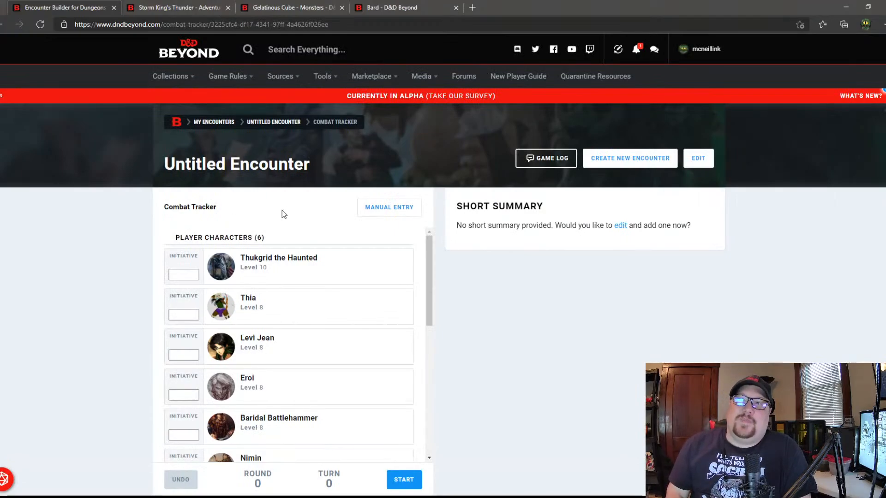
scroll(279, 231, down, 3)
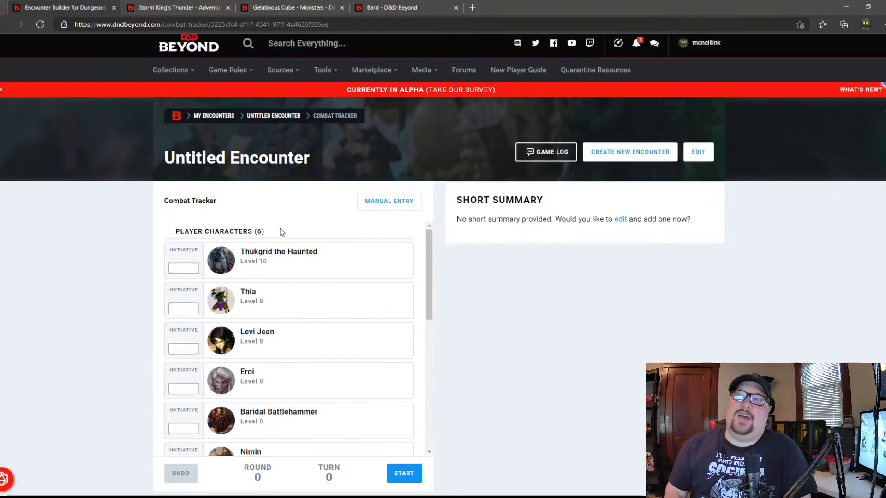
scroll(290, 278, up, 3)
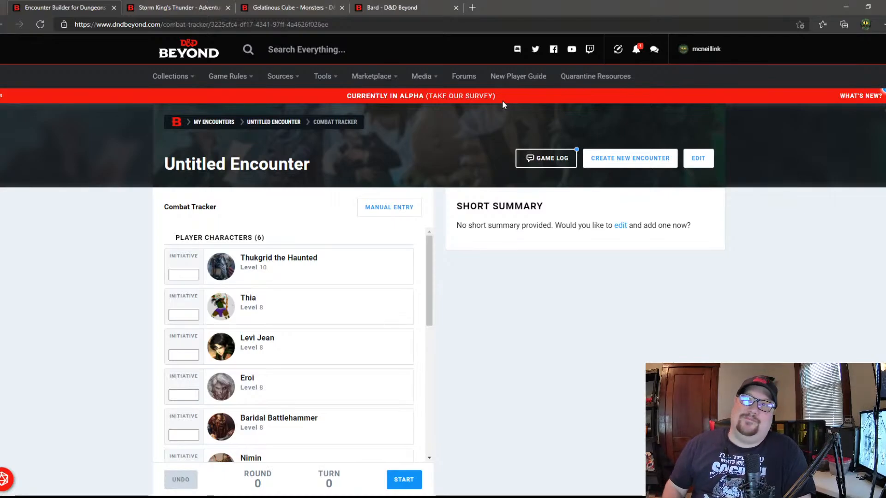
Step: Set the initiative of the first four player characters to 9, 20, 23 and 15, in list order
click(184, 274)
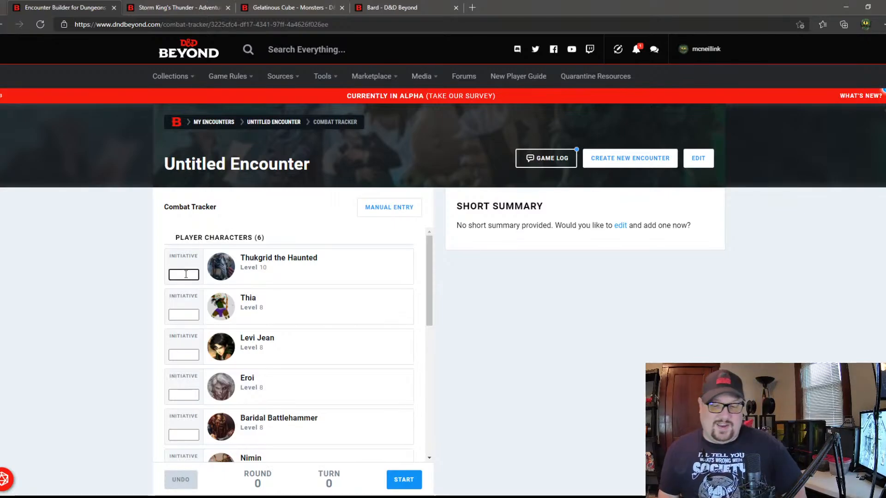
text(9)
click(186, 314)
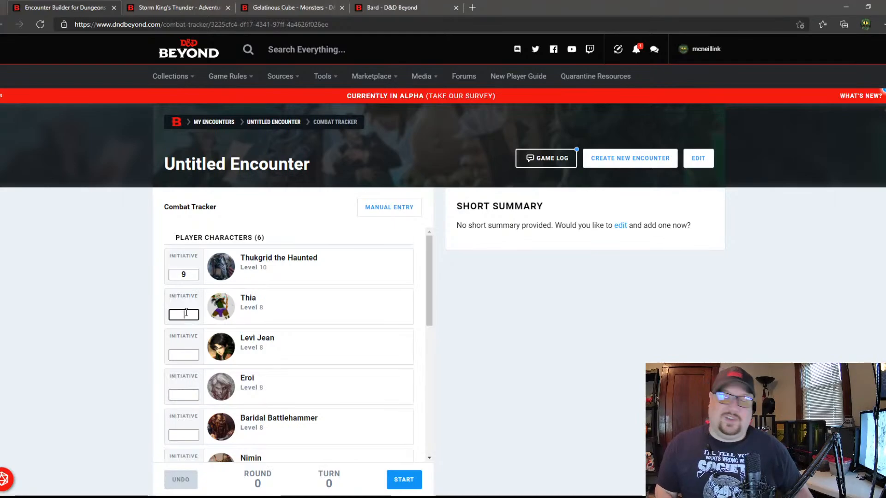
text(20)
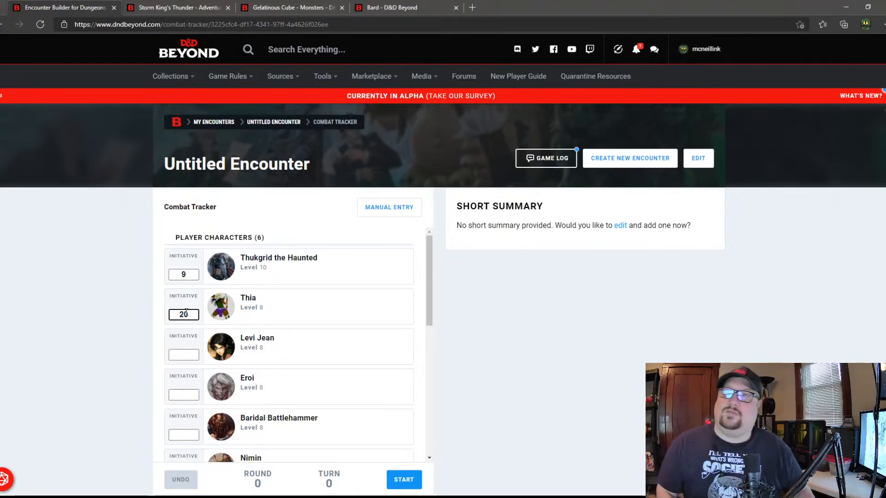
click(187, 355)
text(25)
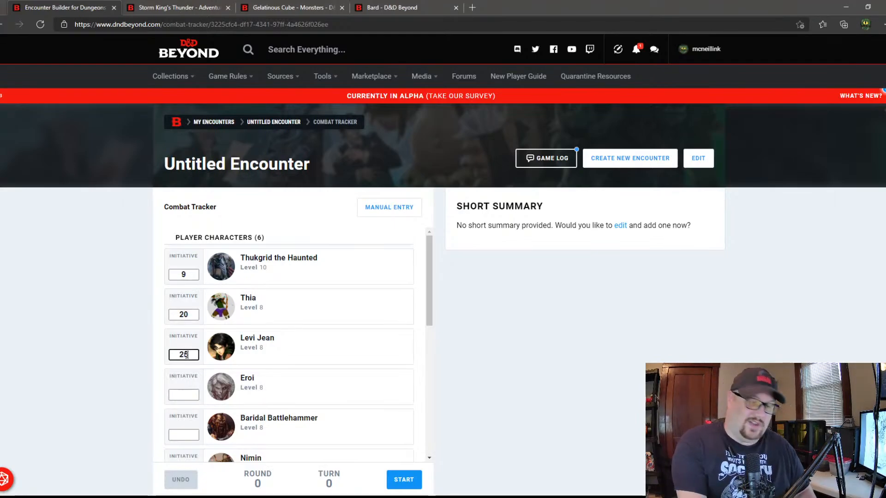
key(BackSpace)
text(4)
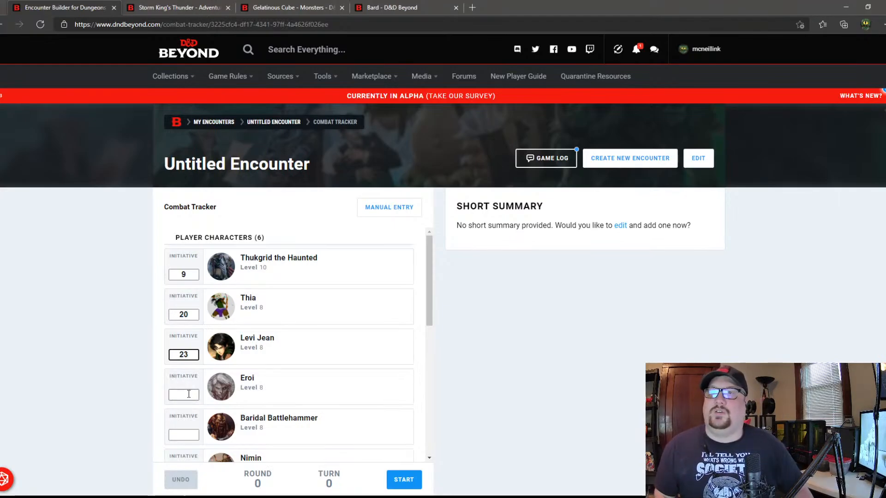
click(189, 394)
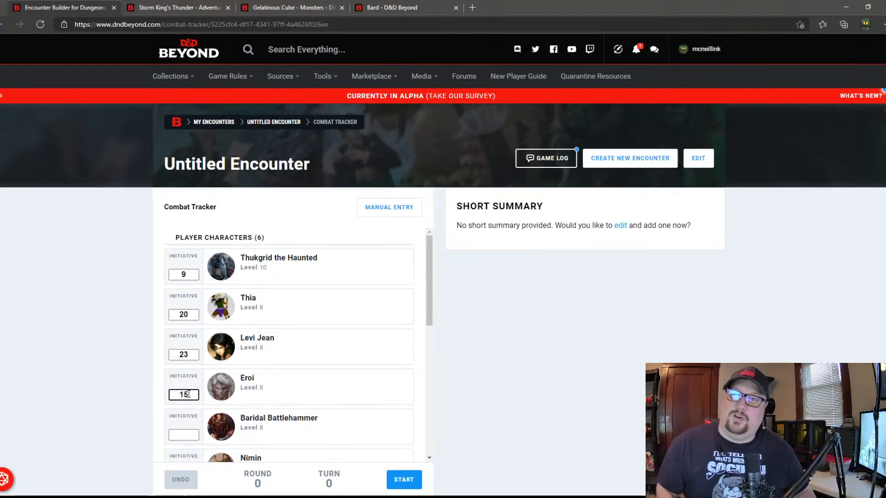
key(ctrl+a)
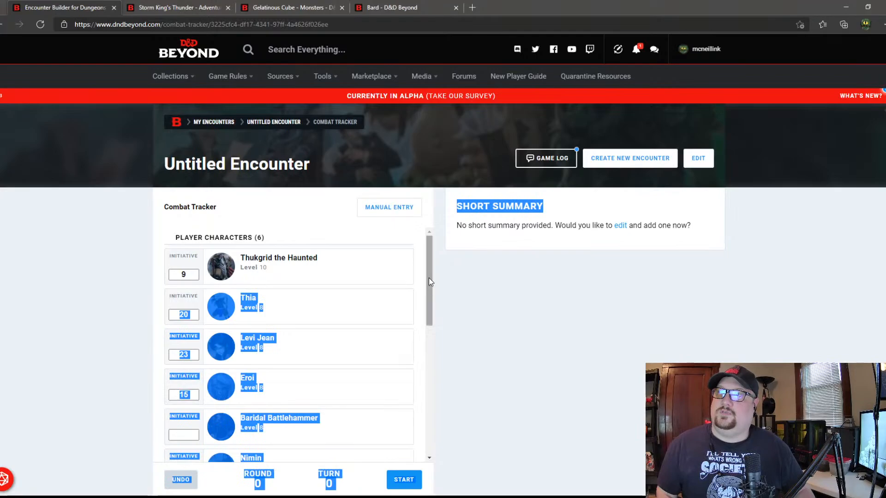
Step: Set the initiative of the last two player characters to 8 and 12
scroll(428, 278, down, 2)
click(392, 340)
click(190, 357)
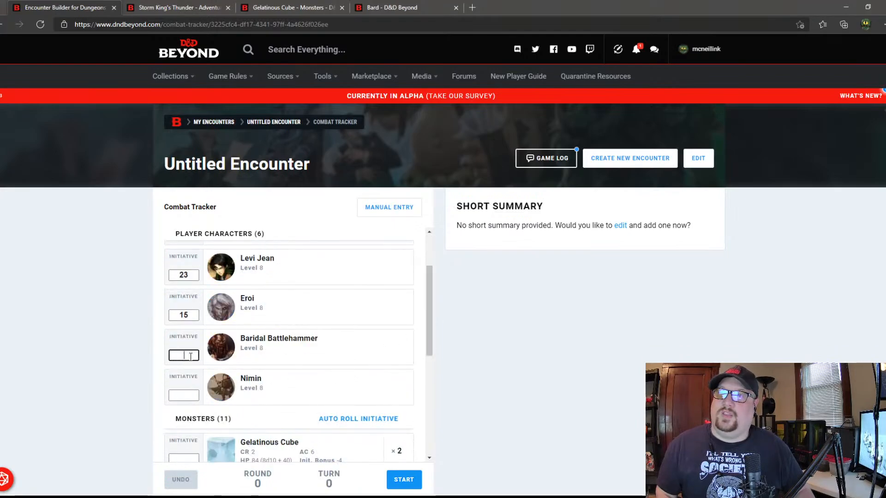
text(8)
click(183, 395)
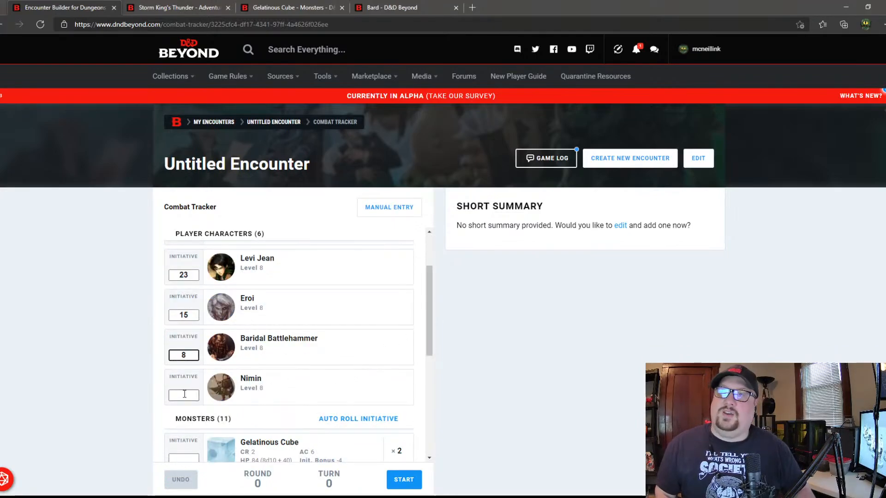
text(12)
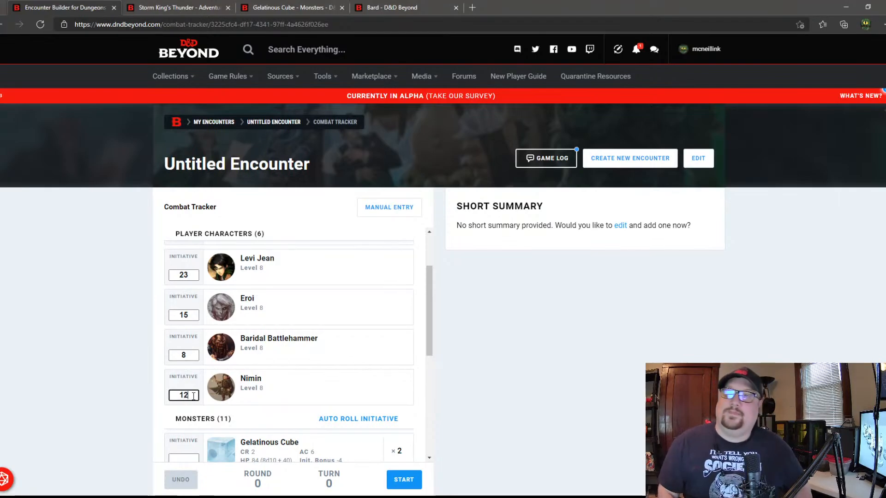
Step: Look through the monsters in the combat tracker and auto roll initiative for all of them
scroll(299, 364, down, 3)
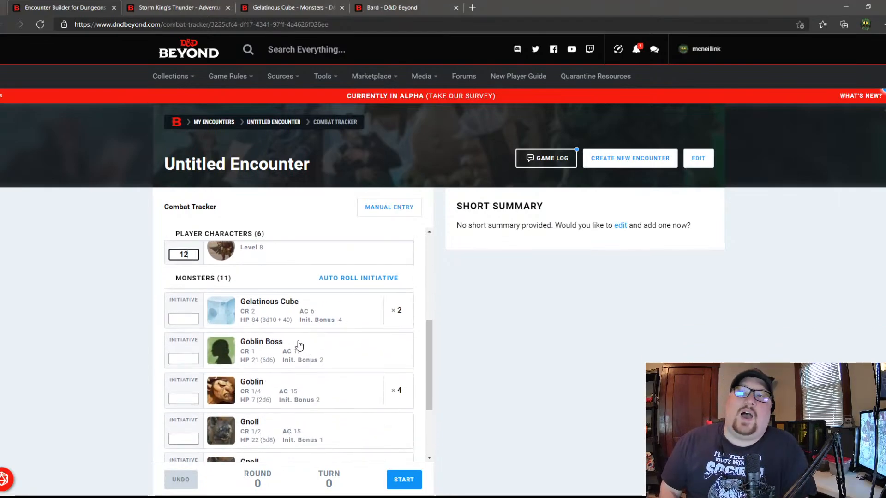
scroll(297, 341, down, 2)
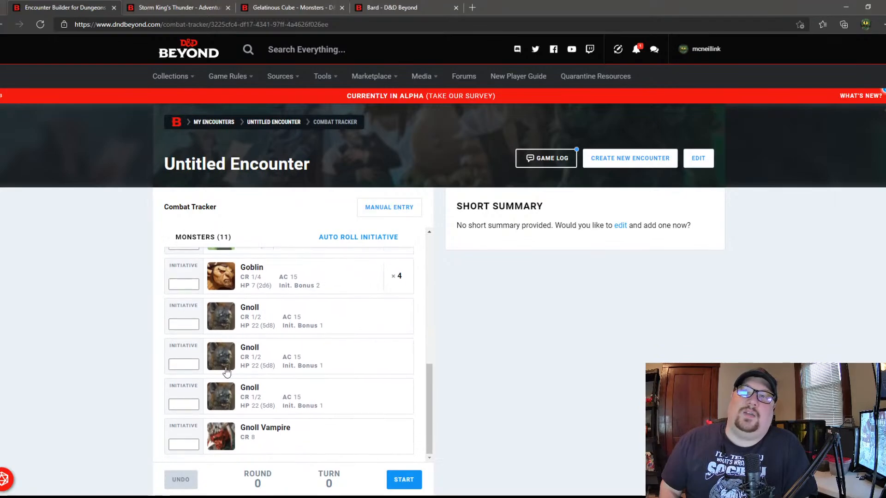
scroll(330, 356, up, 2)
scroll(349, 358, up, 2)
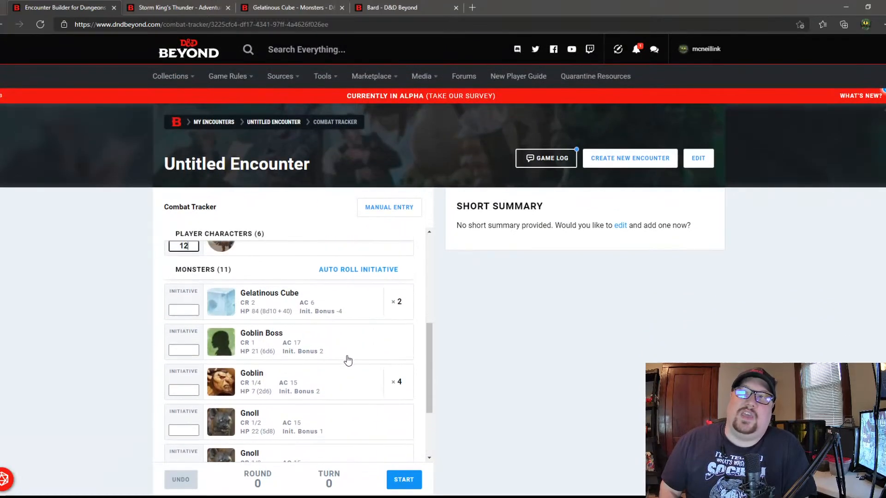
click(344, 308)
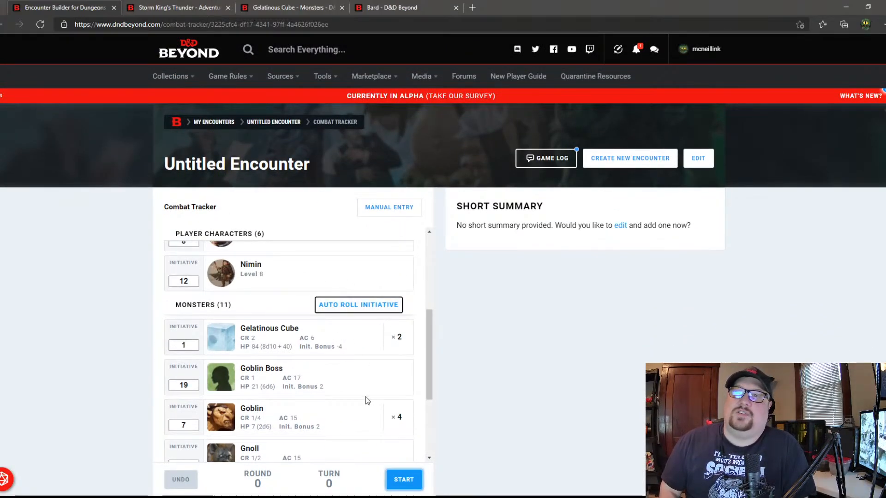
Step: Review the initiative values rolled for the monsters and start the combat
drag(430, 335, 410, 357)
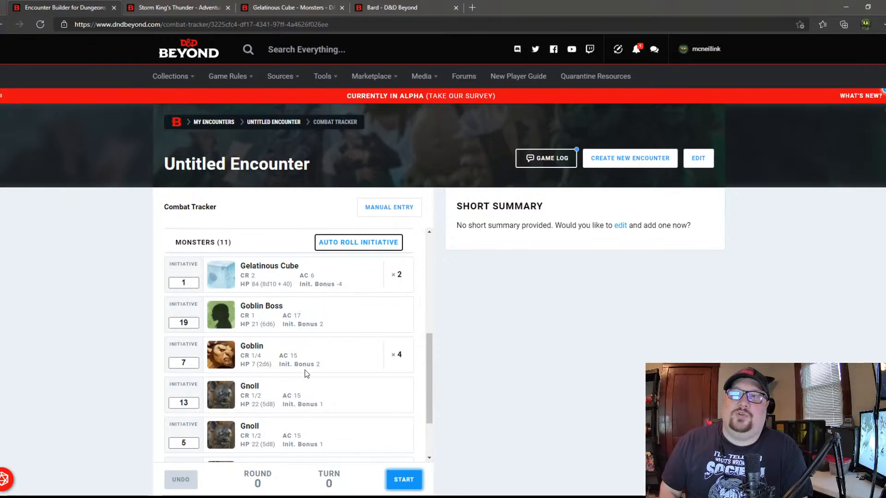
scroll(313, 414, down, 1)
scroll(427, 366, up, 3)
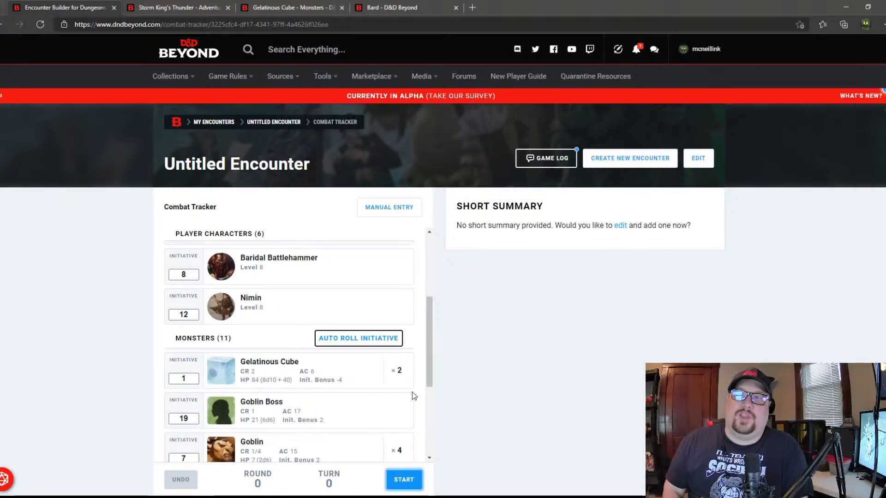
drag(429, 331, 415, 410)
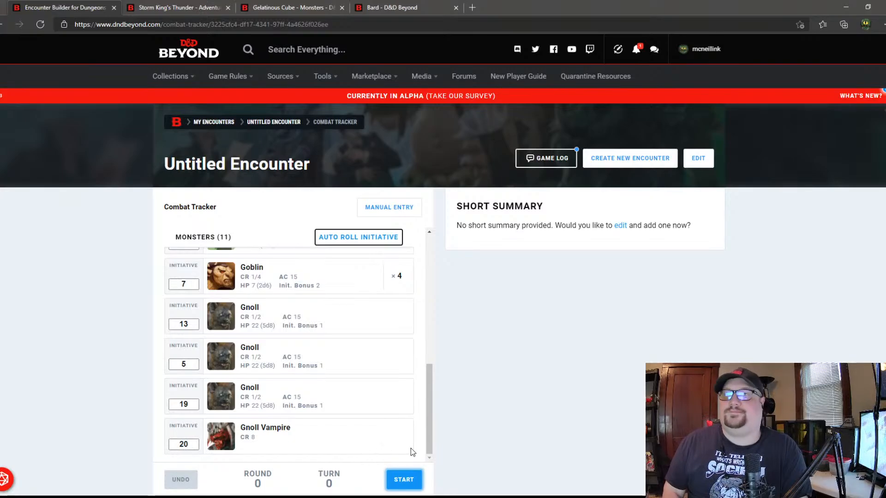
click(411, 479)
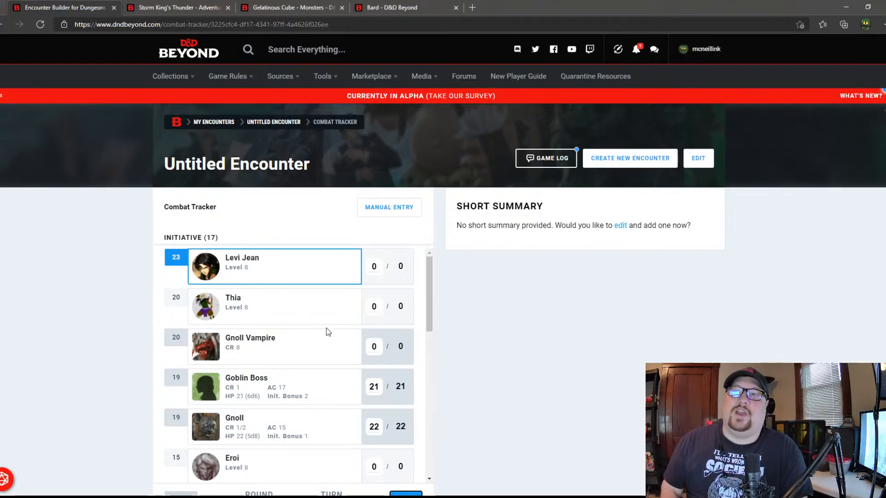
Step: View the Gnoll Vampire's details and the stat block of the Gnoll at initiative 19
click(242, 342)
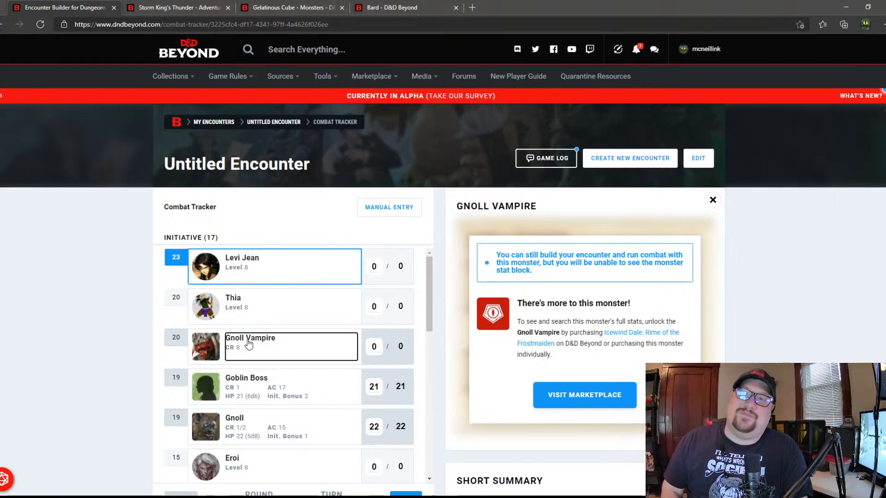
scroll(244, 355, down, 1)
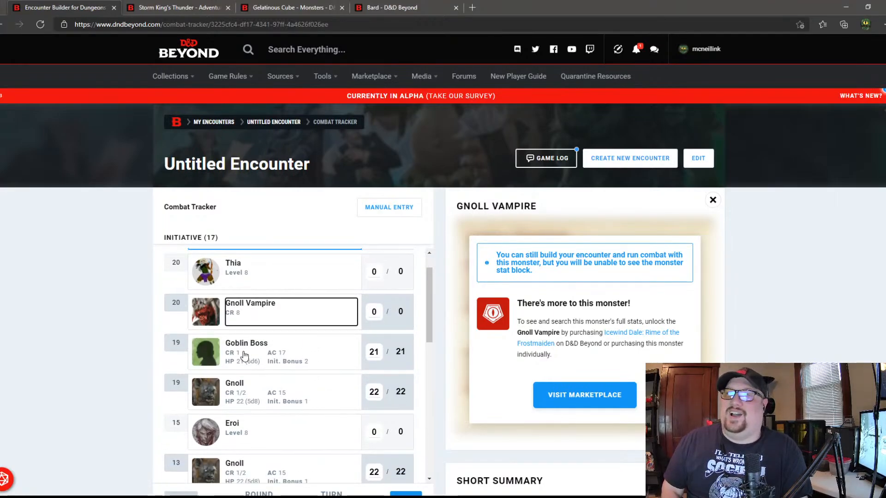
scroll(243, 354, down, 1)
click(238, 352)
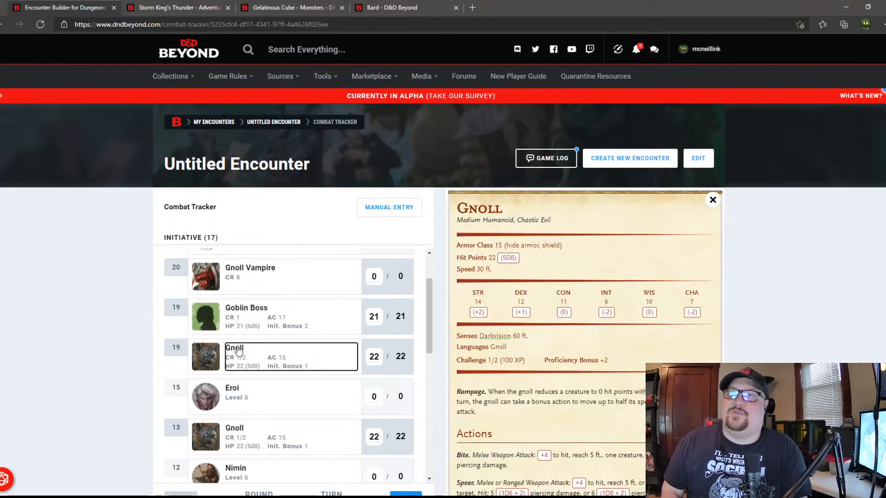
scroll(756, 304, down, 1)
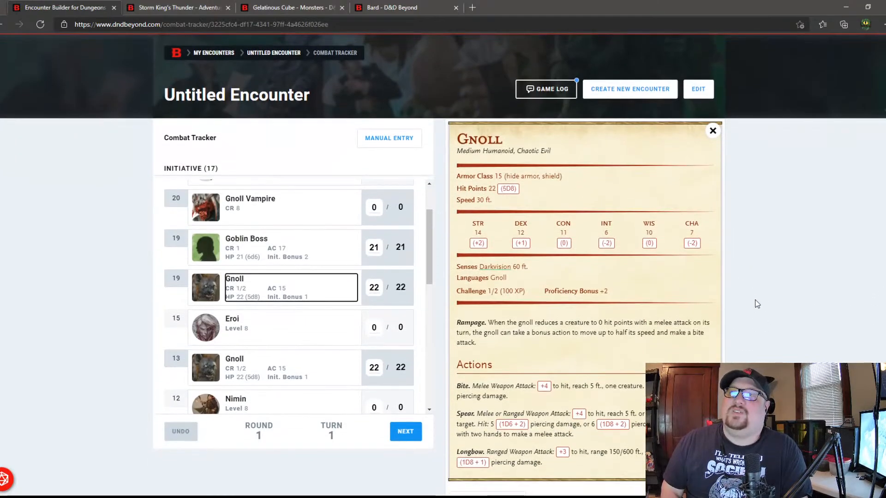
Step: Roll the Gnoll's 5D8 hit point dice from its stat block
scroll(293, 262, up, 1)
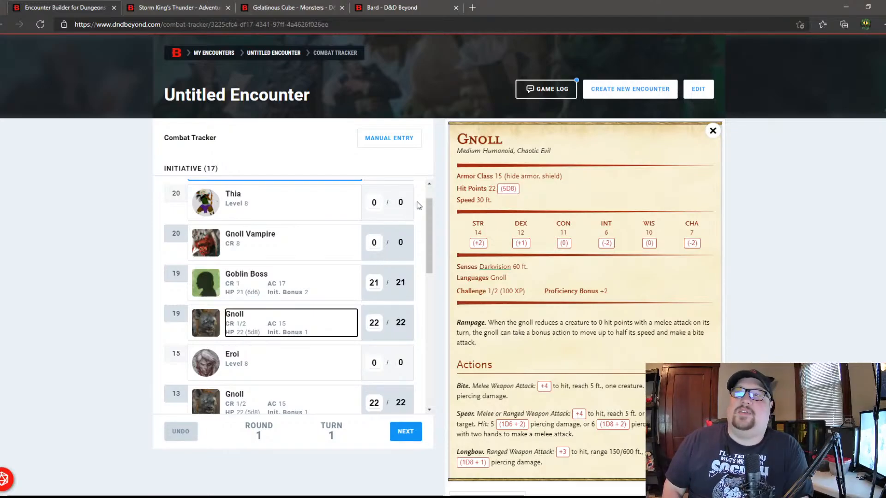
mouse_move(432, 207)
mouse_down()
mouse_move(432, 191)
mouse_move(426, 204)
mouse_up()
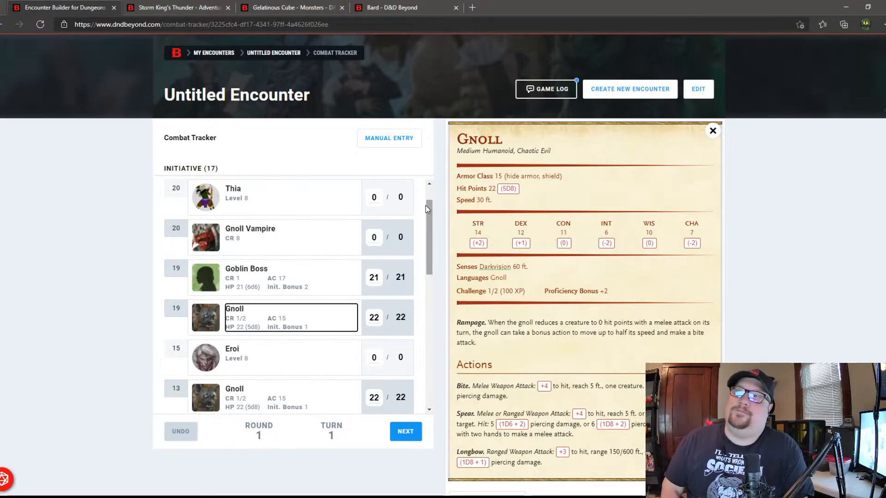
click(509, 188)
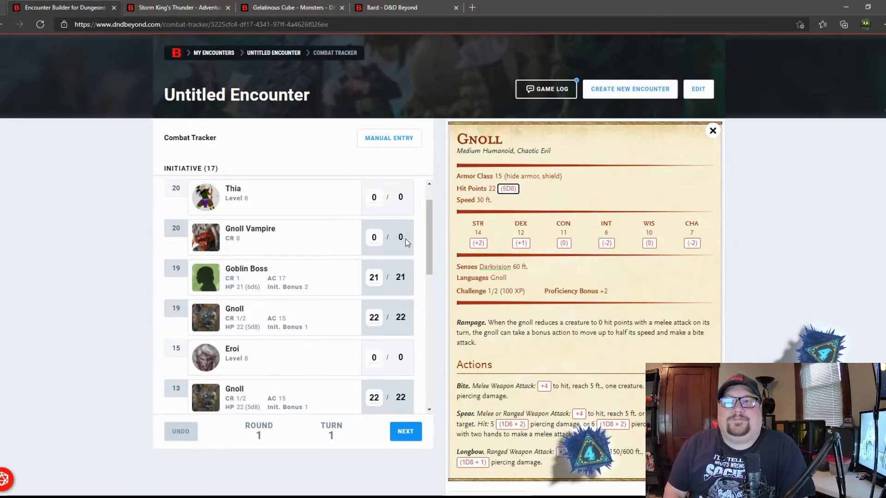
Step: Override the maximum hit points of the Gnoll at initiative 19 with 120
scroll(428, 223, down, 1)
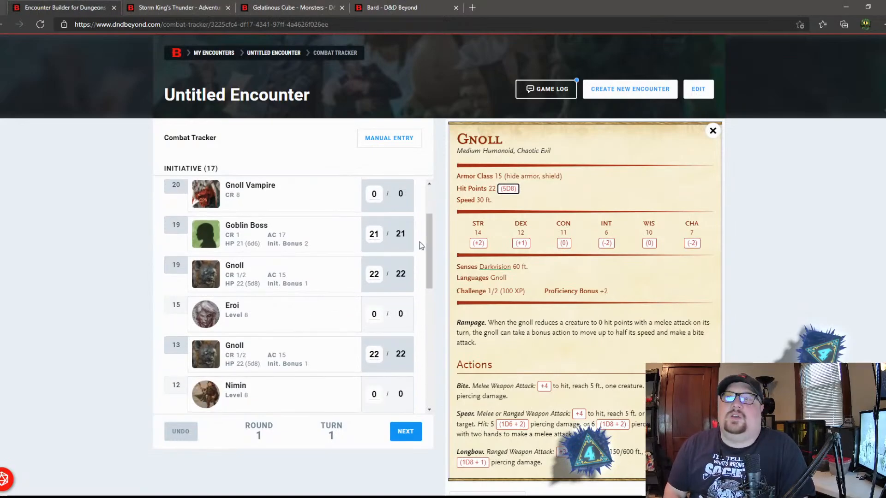
click(376, 275)
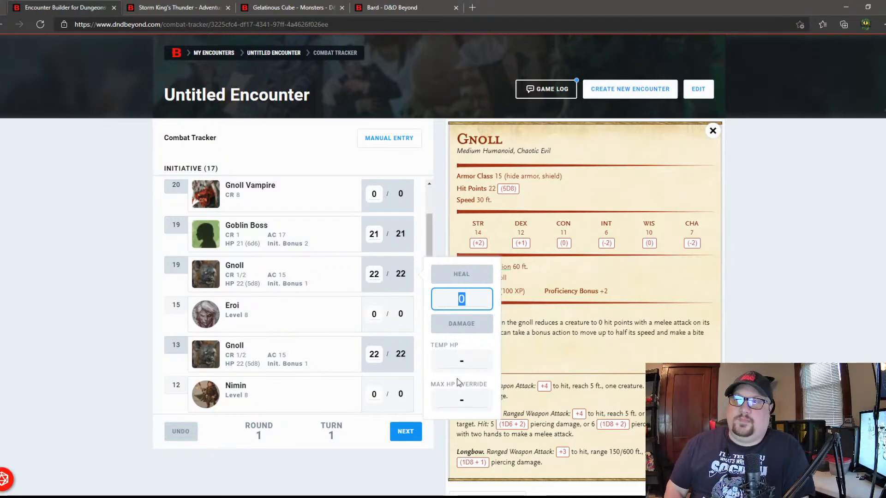
click(461, 398)
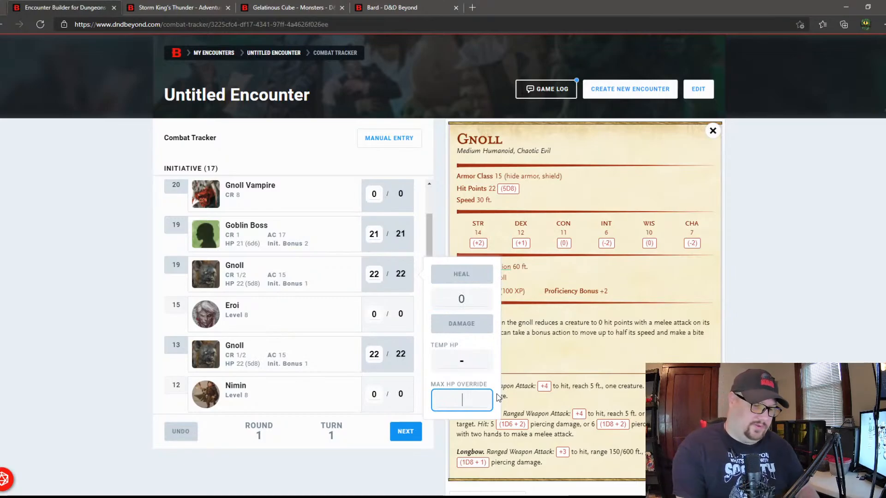
text(120)
click(331, 334)
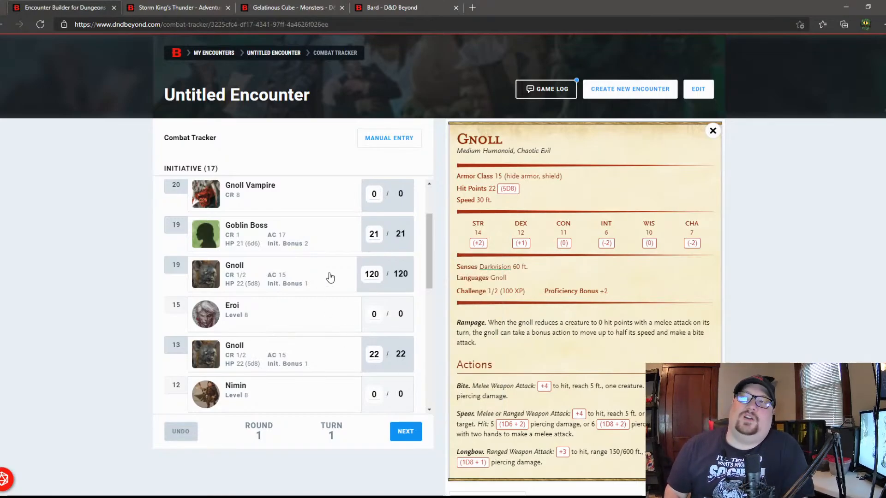
Step: Apply 25 damage to the Gnoll at initiative 19
click(374, 276)
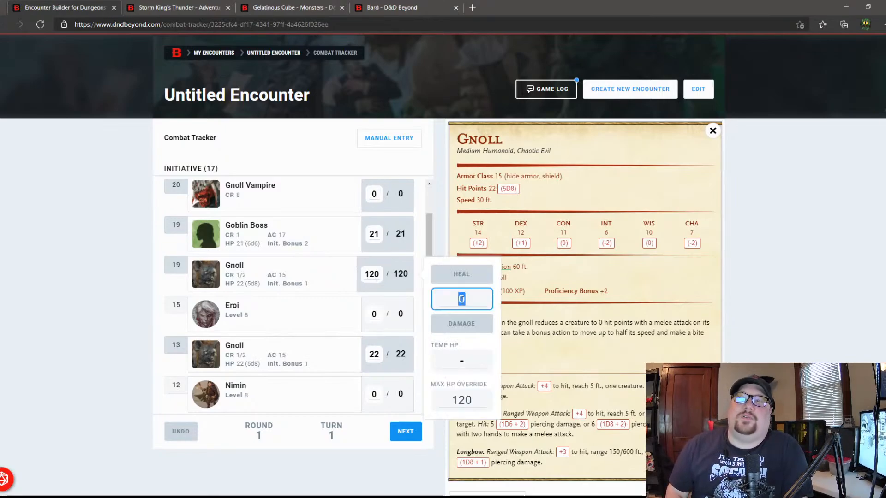
text(25)
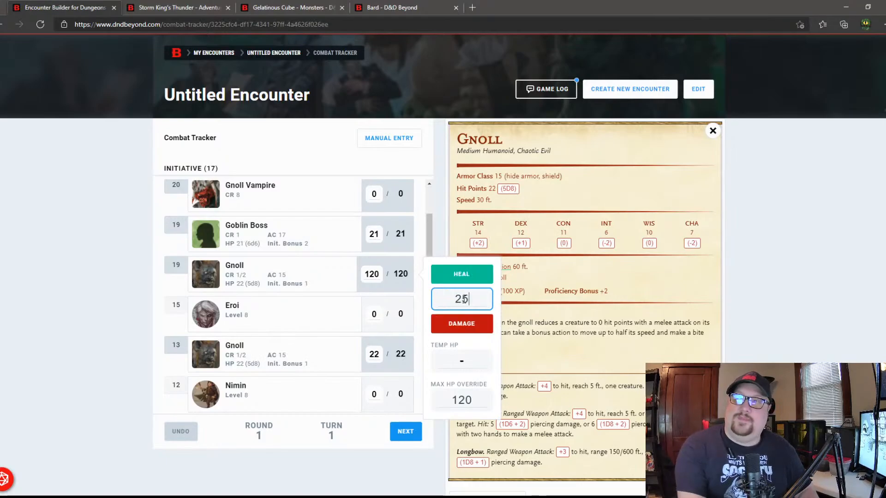
click(464, 321)
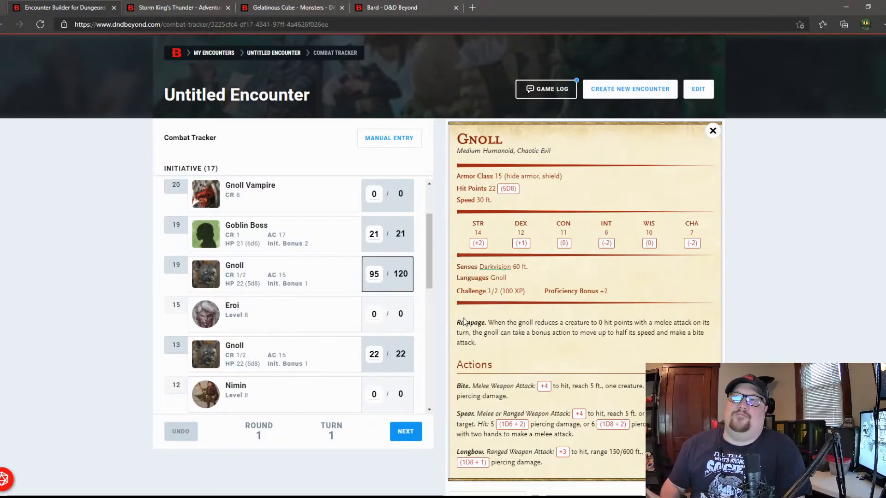
Step: Apply 60 damage to the Gnoll at initiative 19
click(400, 280)
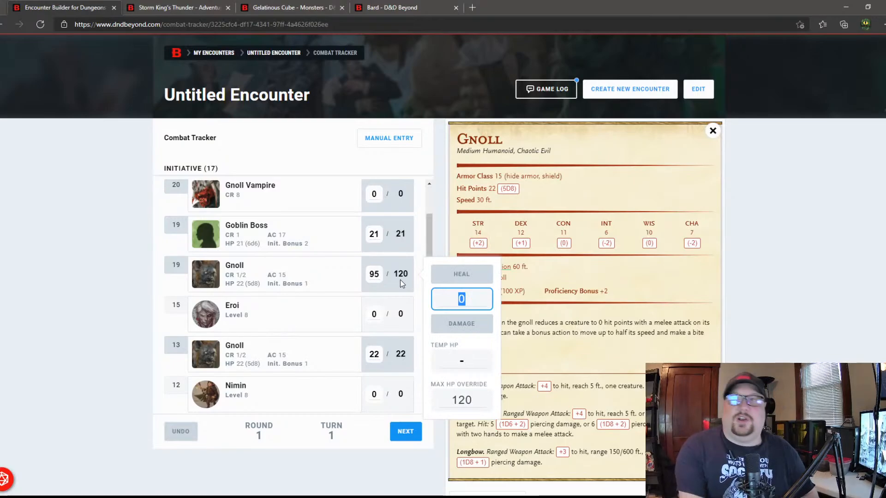
text(60)
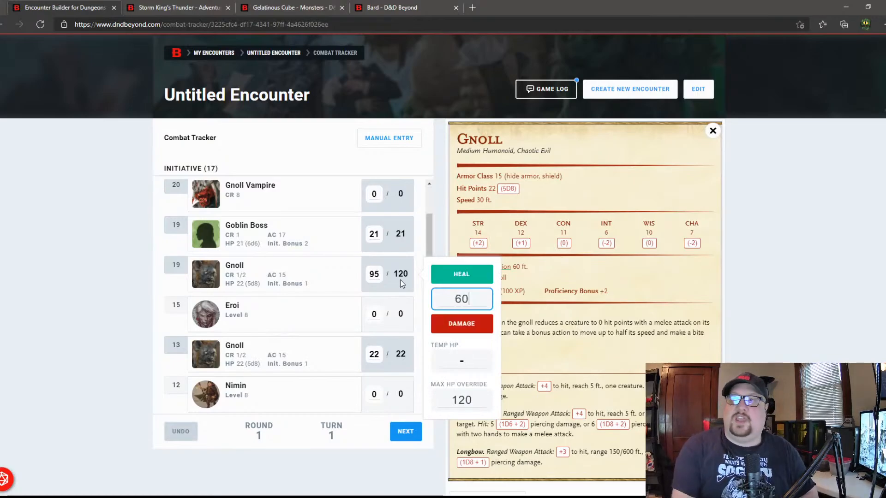
click(461, 324)
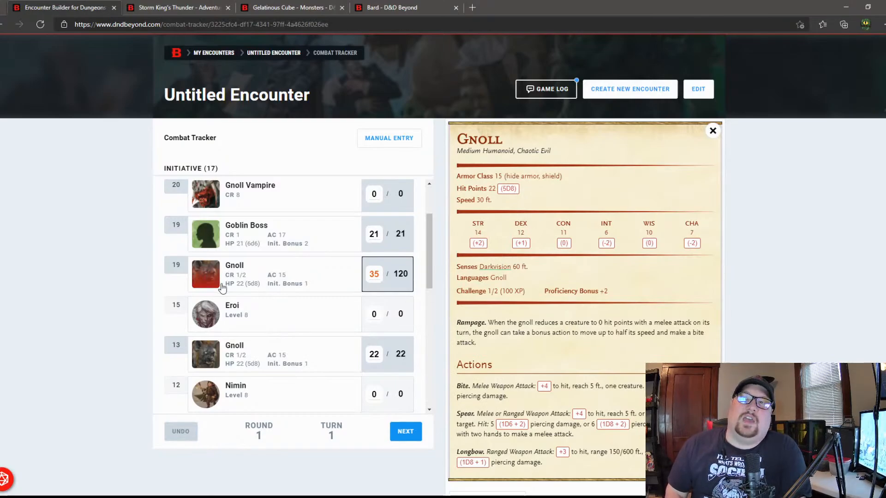
click(115, 297)
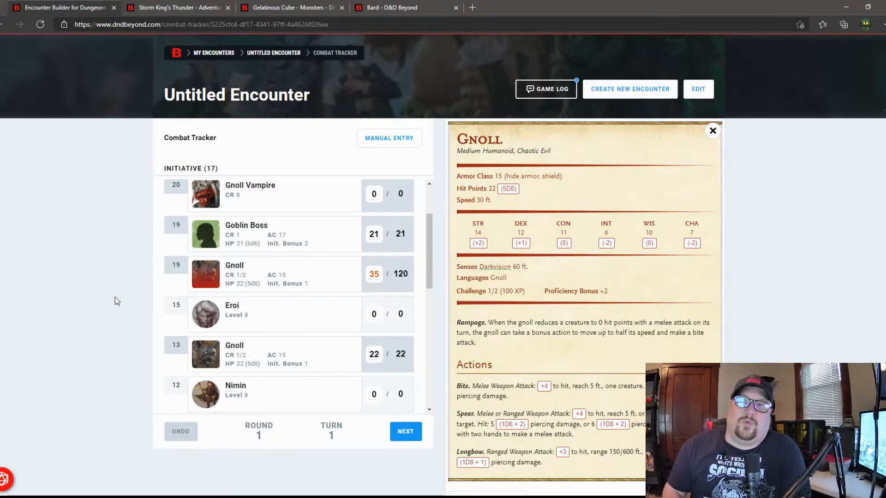
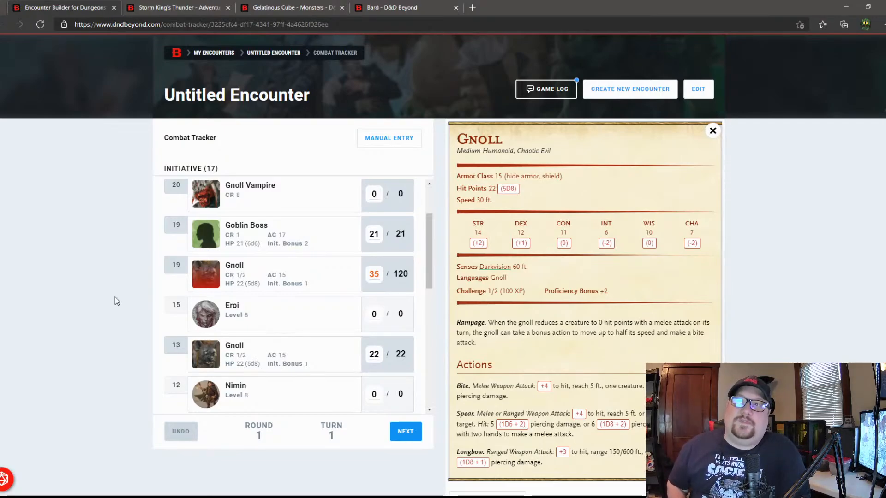
Step: Heal the Gnoll at initiative 19 by 40 hit points
click(364, 276)
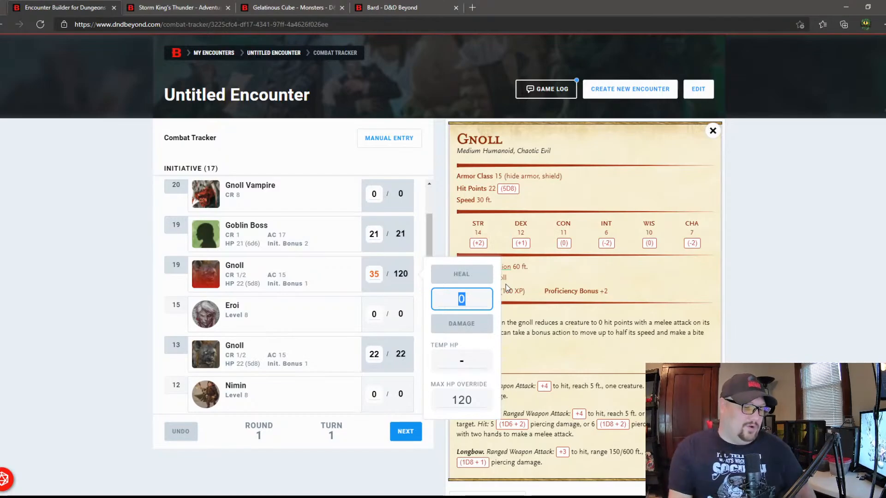
text(40)
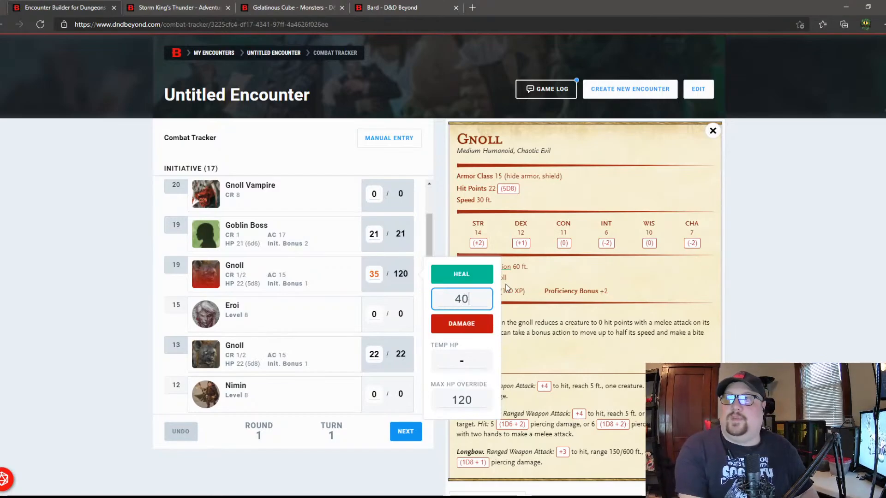
click(468, 273)
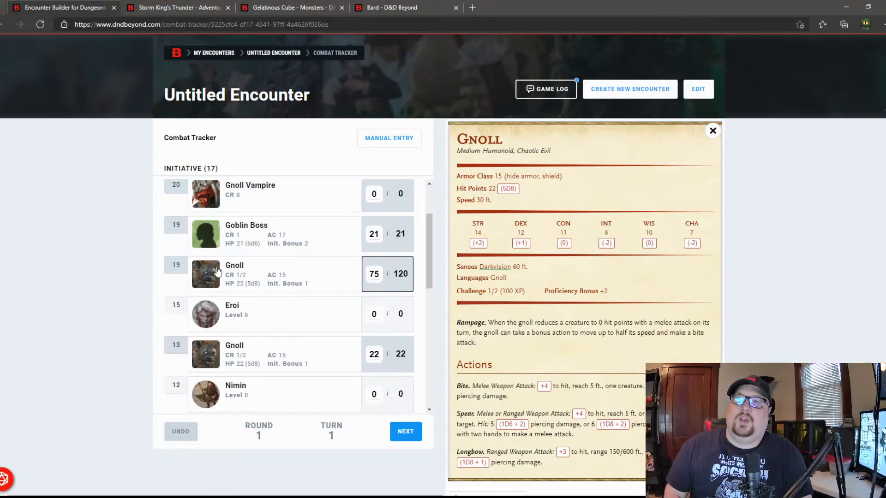
Step: Roll a Strength check from the Gnoll's stat block
scroll(382, 321, up, 3)
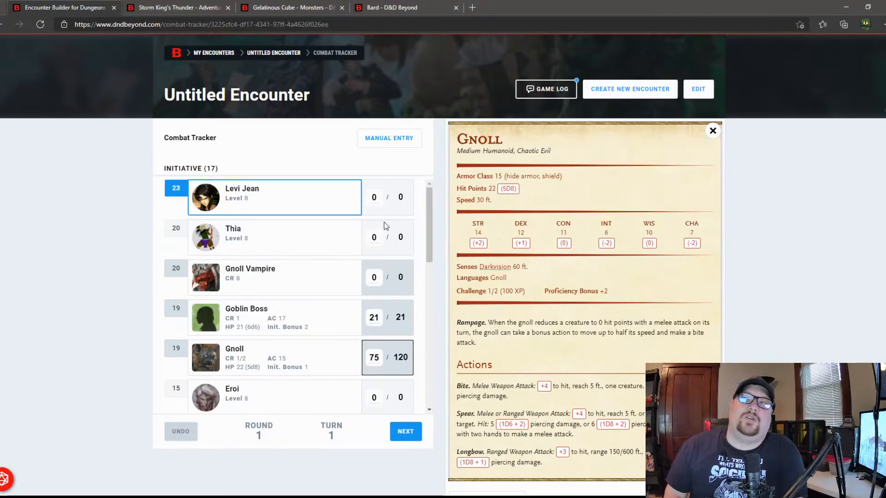
scroll(386, 240, down, 1)
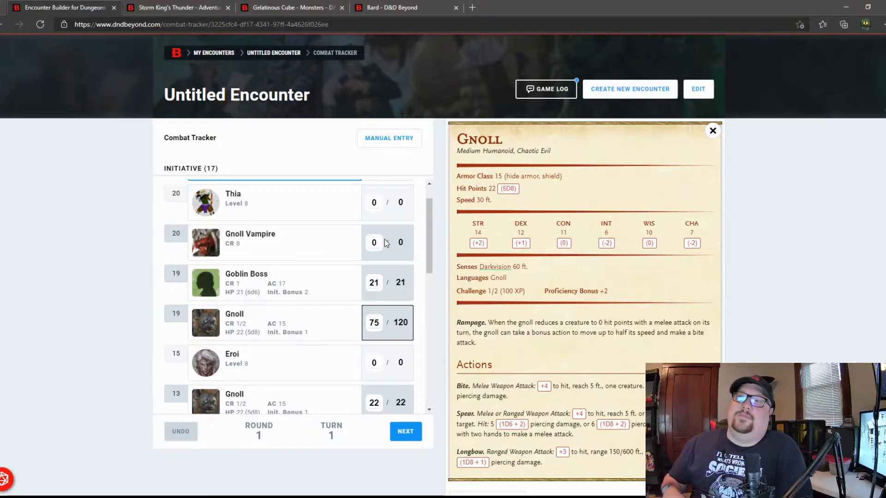
click(479, 244)
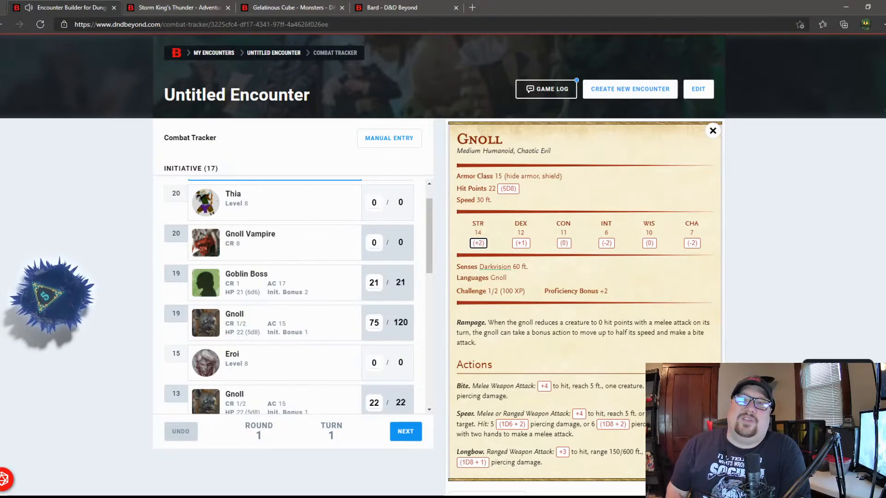
Step: Add one d20 from the dice tray, view the recipient options for the roll, and roll it
click(3, 480)
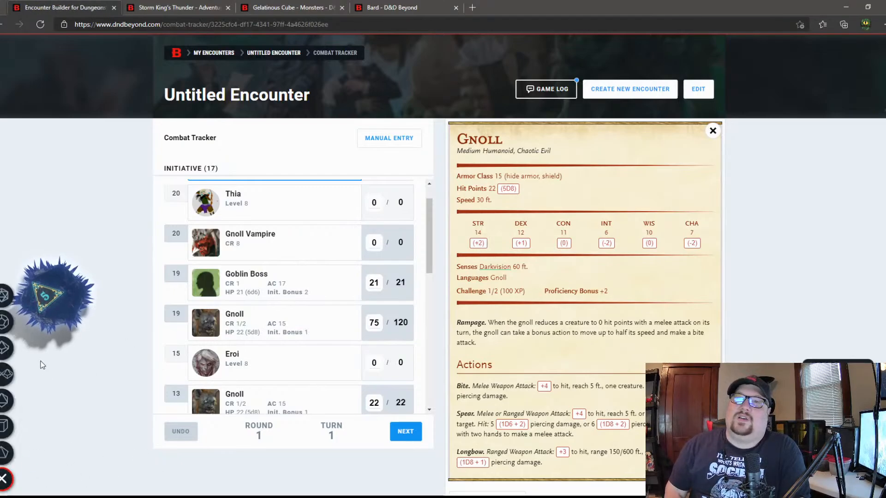
click(5, 295)
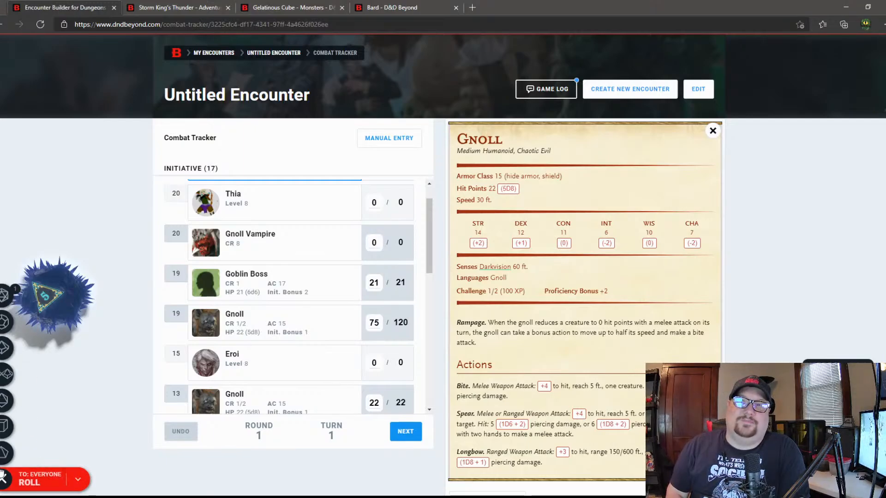
click(78, 479)
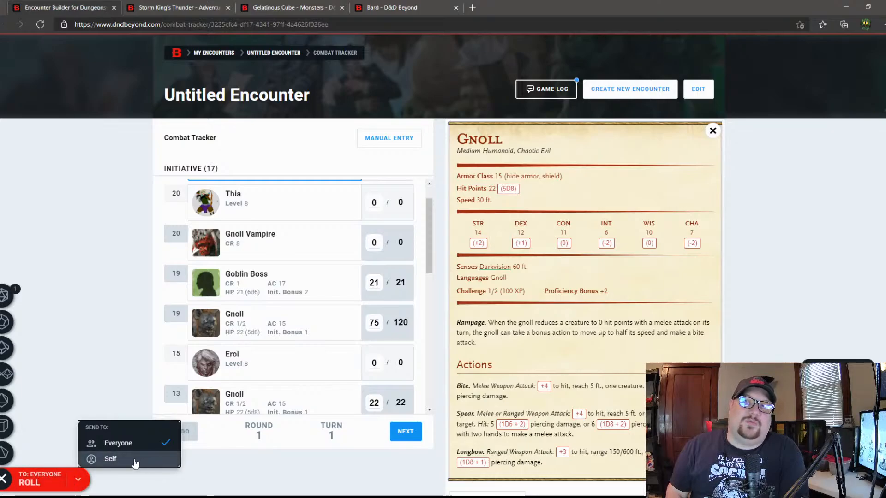
click(34, 482)
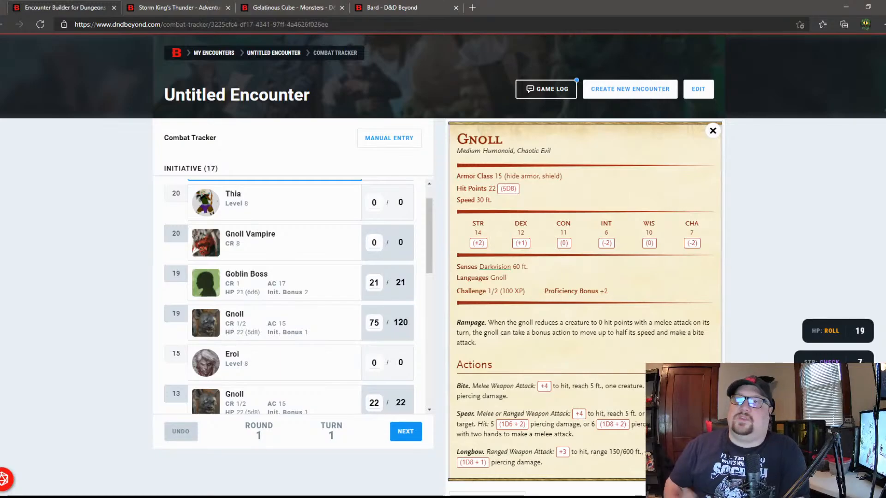
Step: Look through the remaining combatants in the initiative list and return to the encounter's overview page
scroll(380, 301, down, 7)
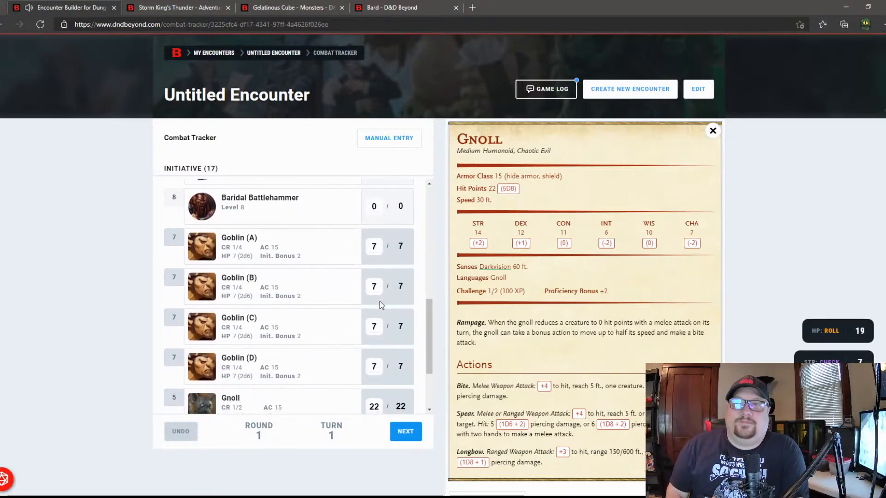
scroll(380, 300, down, 3)
scroll(380, 301, up, 2)
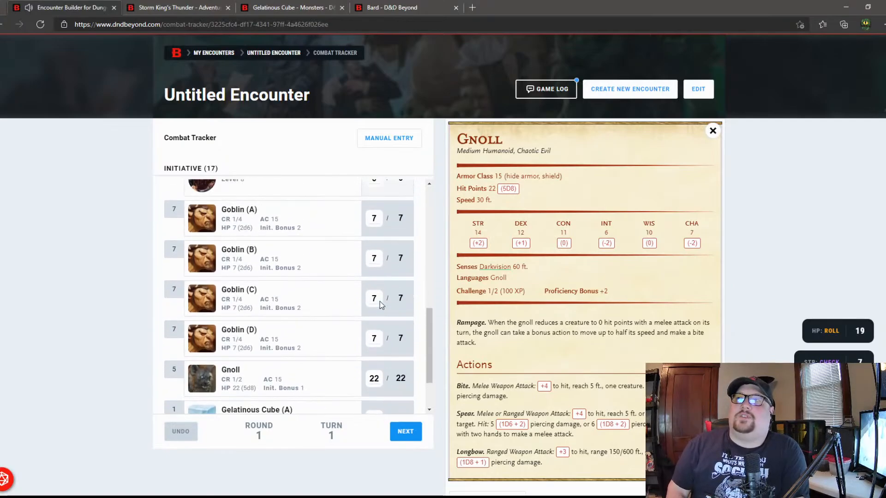
scroll(380, 301, up, 8)
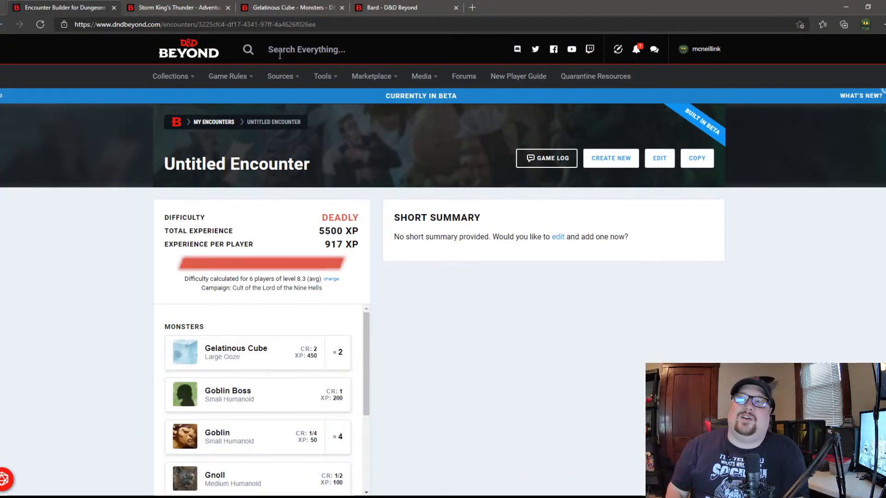
Step: Highlight the encounter's experience per player and review its monster list down to the Gnoll Vampire
drag(320, 245, 358, 246)
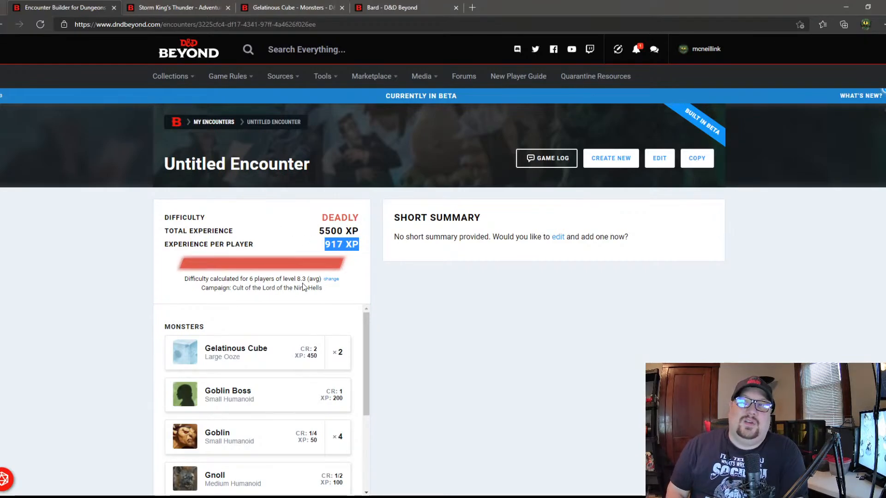
scroll(350, 258, down, 2)
scroll(359, 293, down, 2)
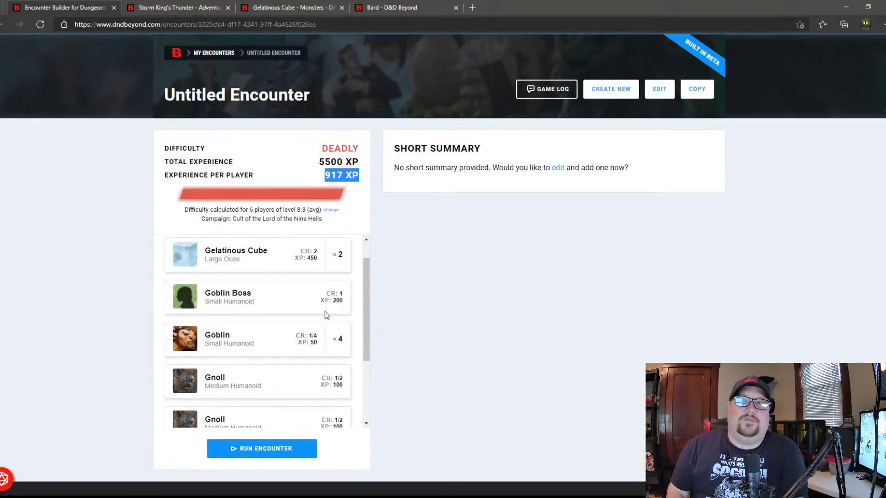
scroll(325, 312, down, 5)
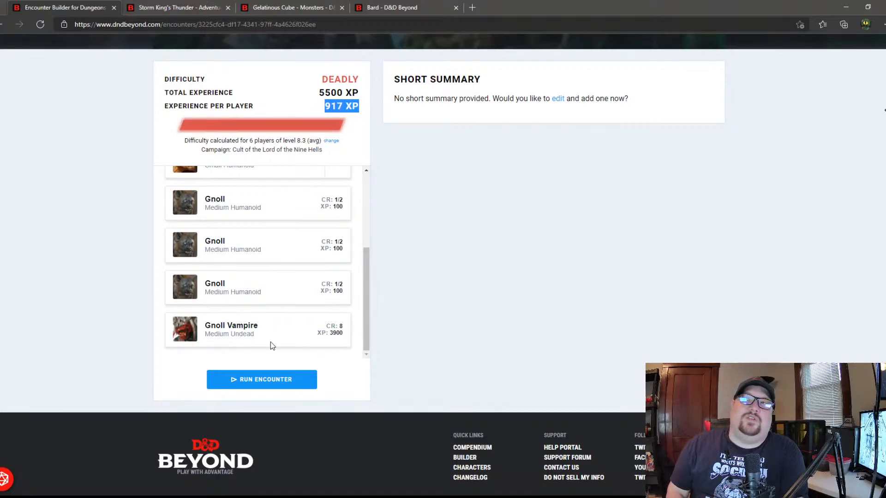
scroll(289, 335, up, 1)
scroll(287, 334, up, 2)
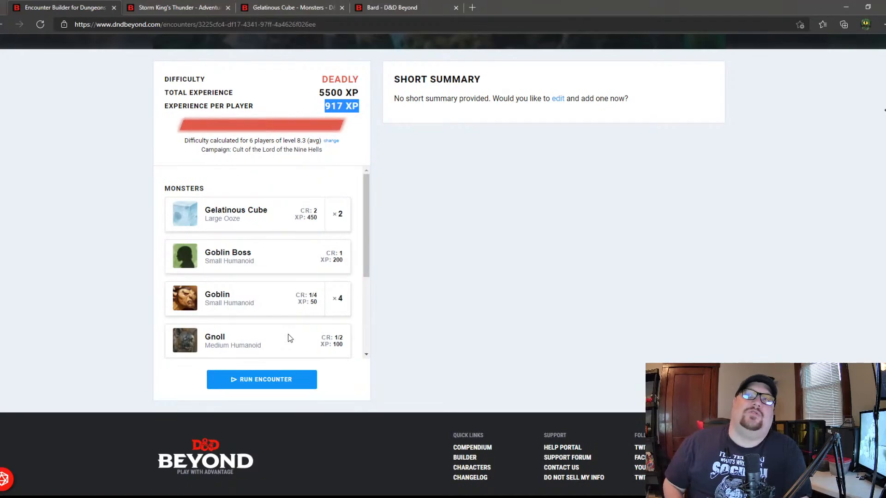
scroll(288, 334, up, 3)
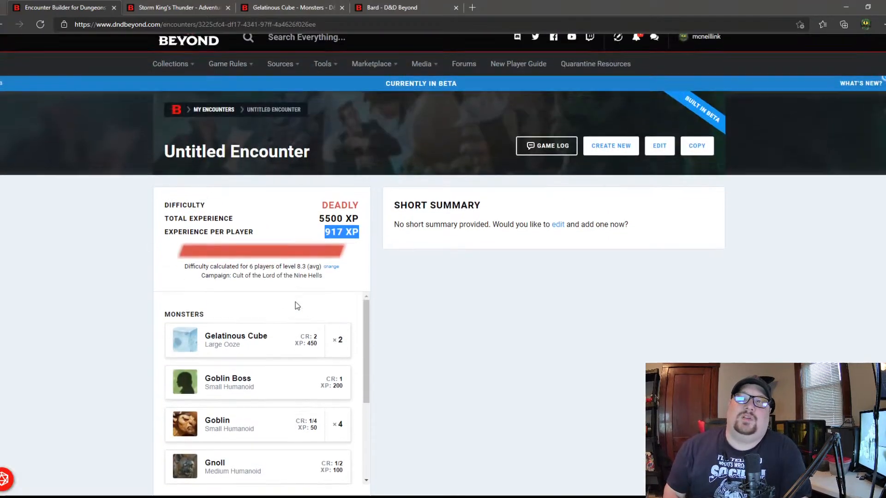
Step: Open the page for creating a homebrew monster
mouse_move(223, 78)
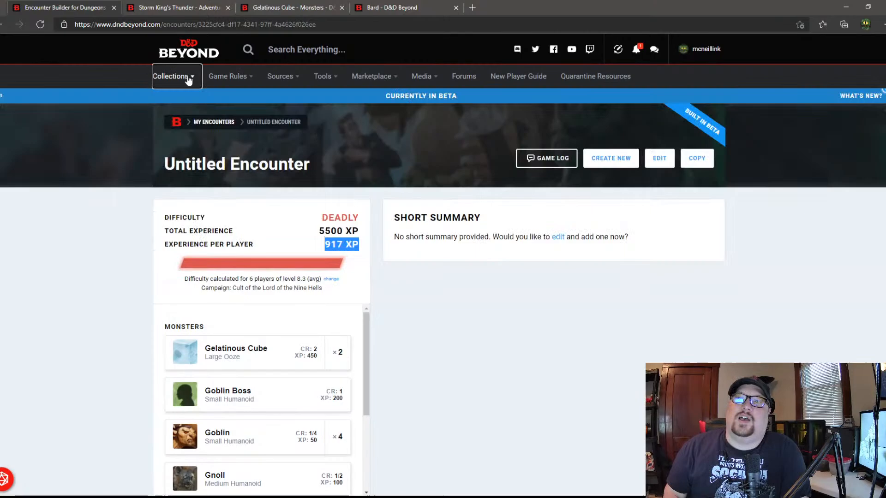
mouse_move(188, 80)
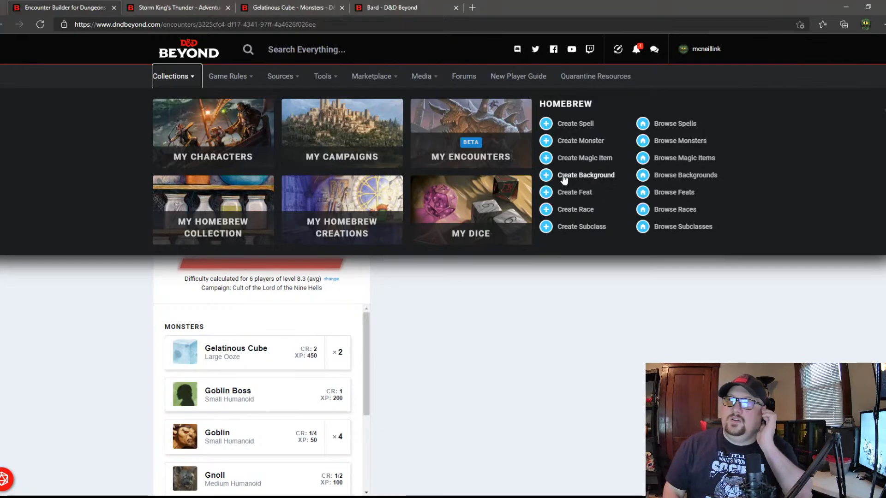
click(549, 146)
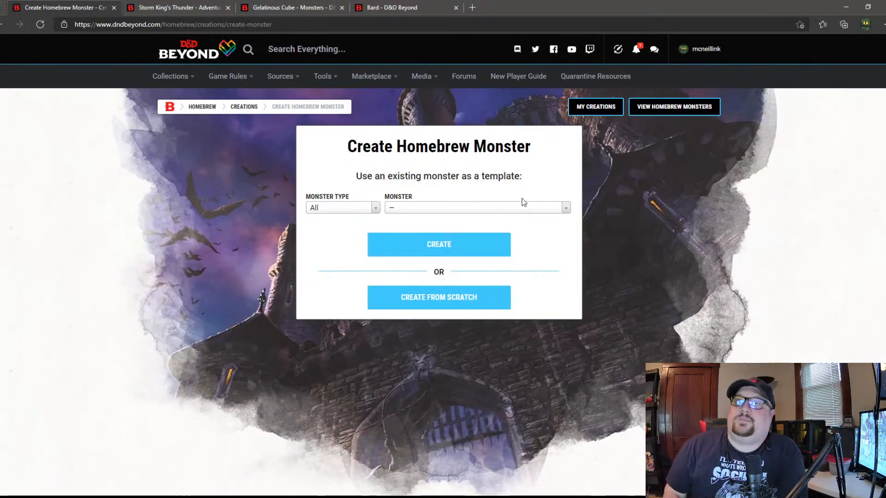
click(565, 207)
scroll(499, 251, down, 3)
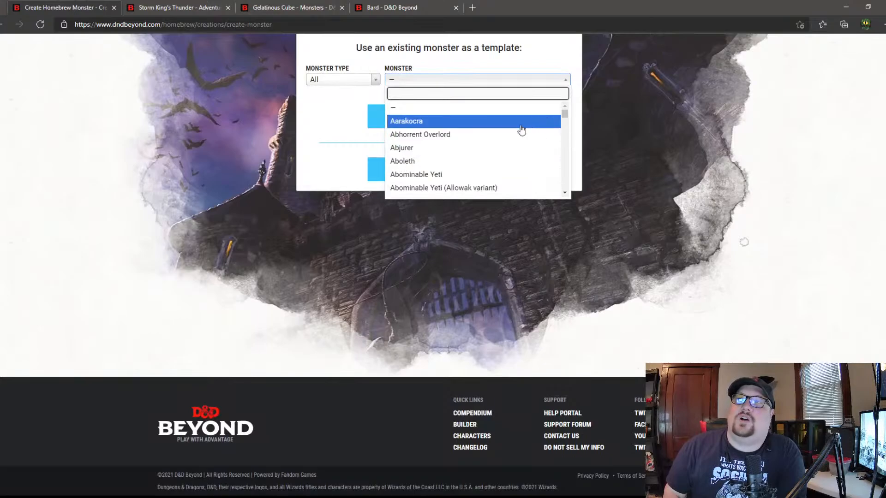
click(326, 134)
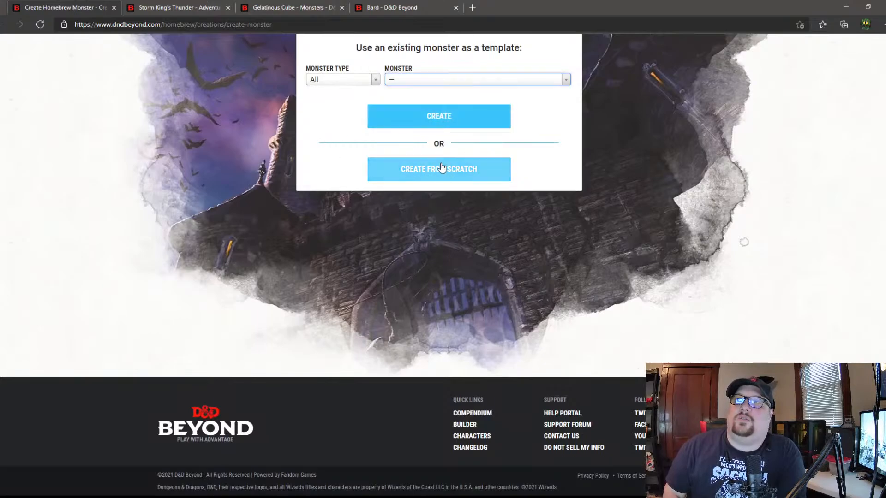
Step: Search the template monsters for "gnoll" and create a homebrew monster based on the Gnoll
click(570, 83)
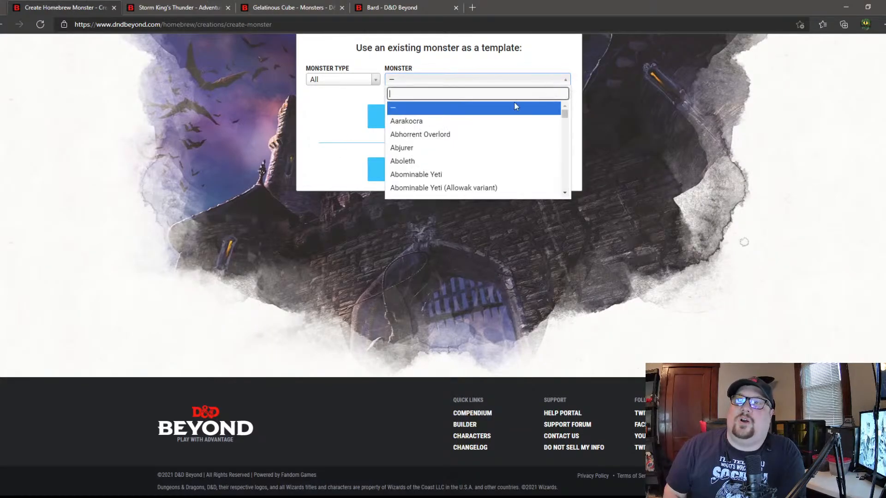
scroll(476, 131, down, 5)
scroll(477, 131, down, 4)
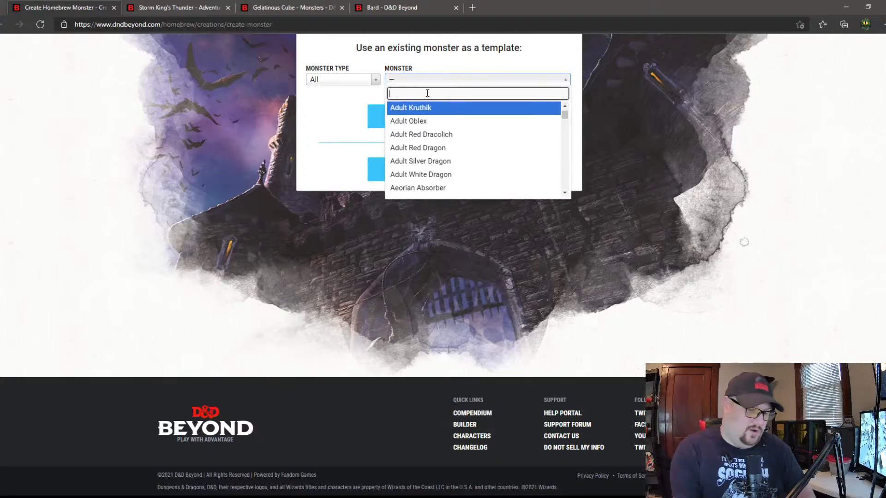
text(gnoll)
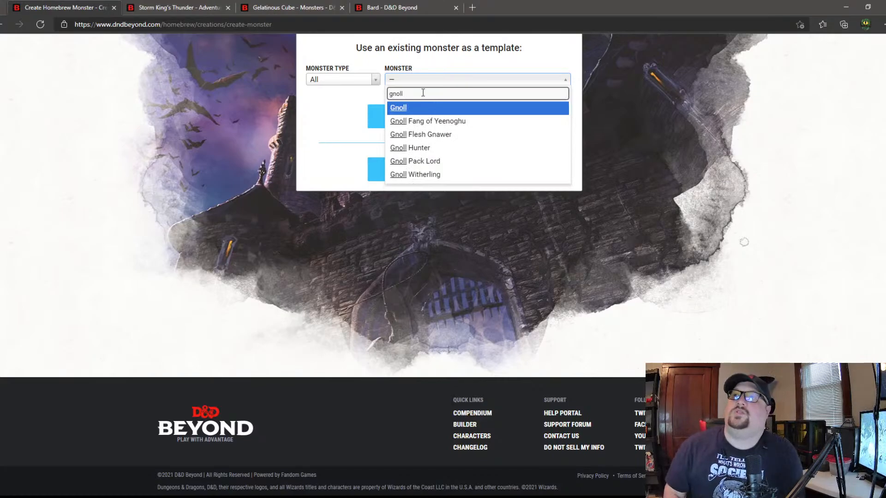
click(399, 109)
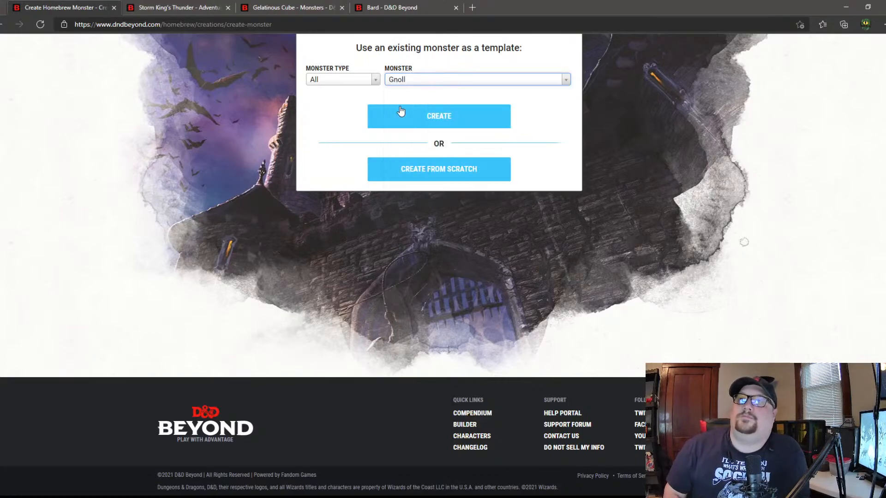
click(434, 124)
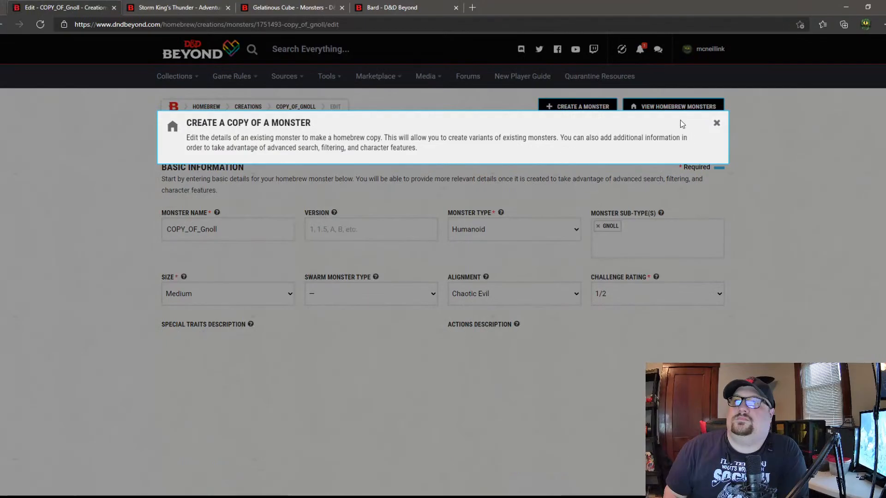
Step: Dismiss the introduction to copying a monster and look over the Gnoll copy's edit form
click(717, 123)
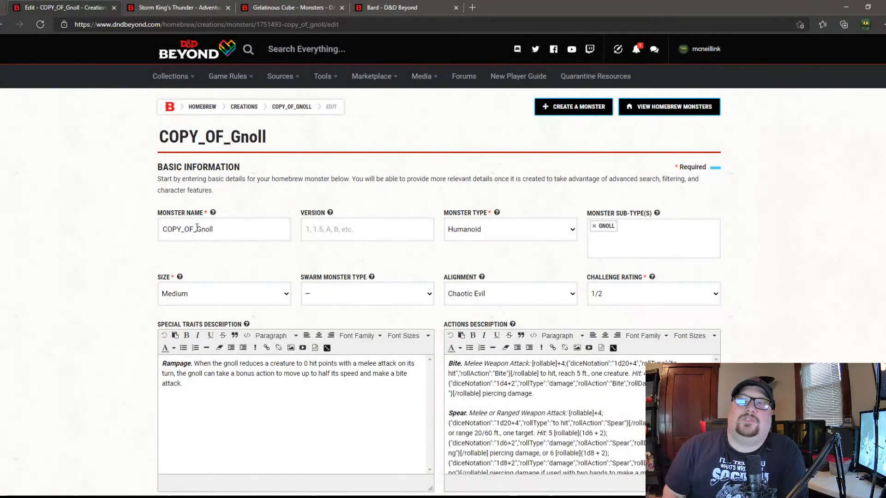
scroll(203, 249, down, 3)
scroll(300, 235, up, 3)
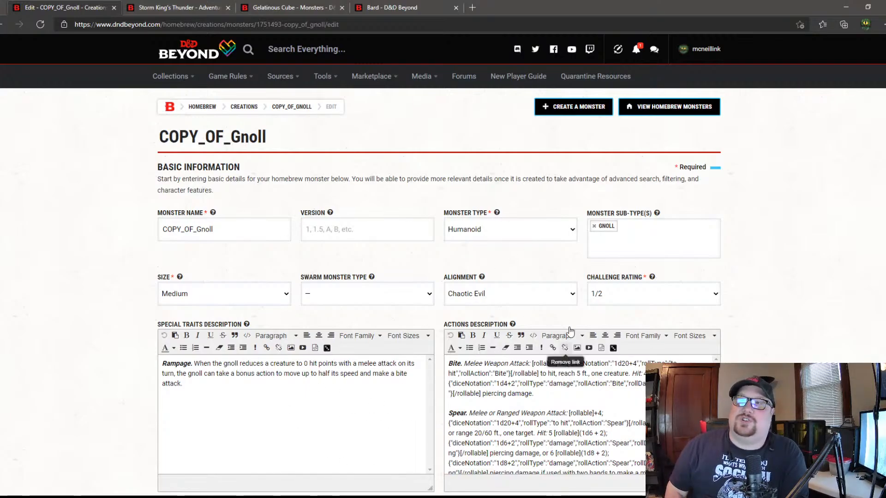
Step: Review the Gnoll copy's basic information, special traits, actions, reactions and characteristics fields in the edit form
scroll(428, 402, down, 15)
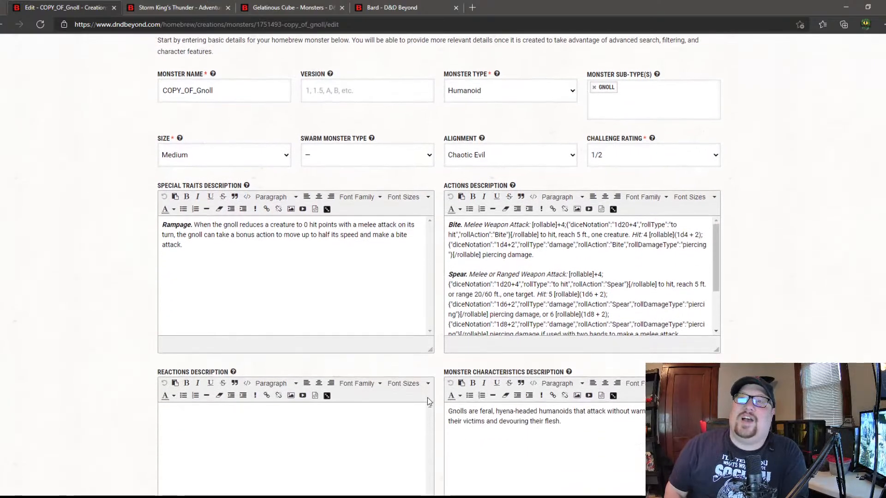
scroll(428, 401, up, 6)
scroll(427, 400, up, 15)
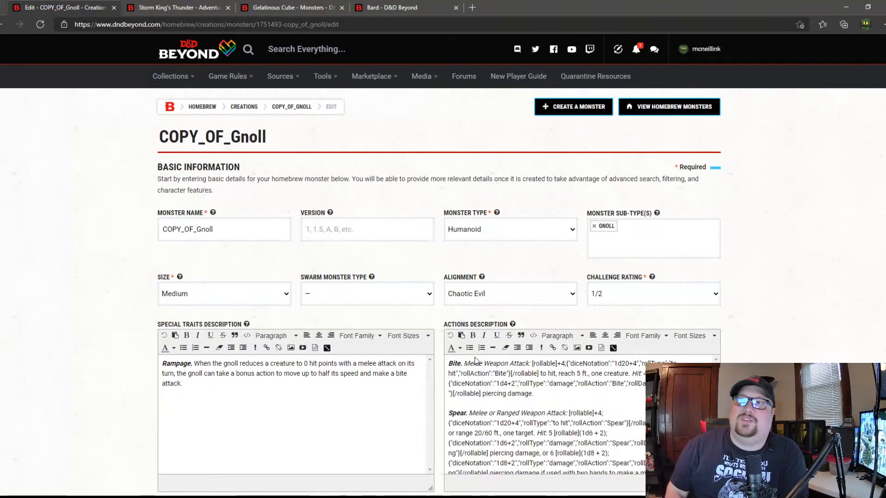
mouse_move(497, 215)
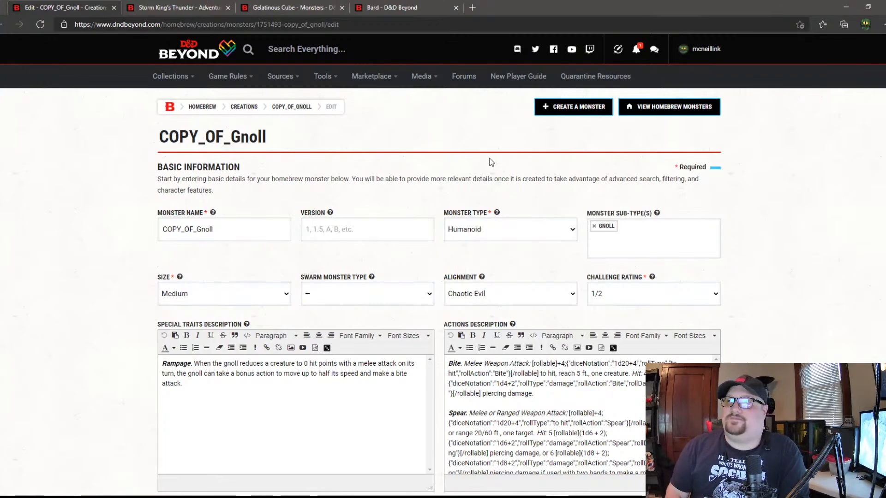
scroll(567, 355, down, 9)
scroll(565, 352, up, 7)
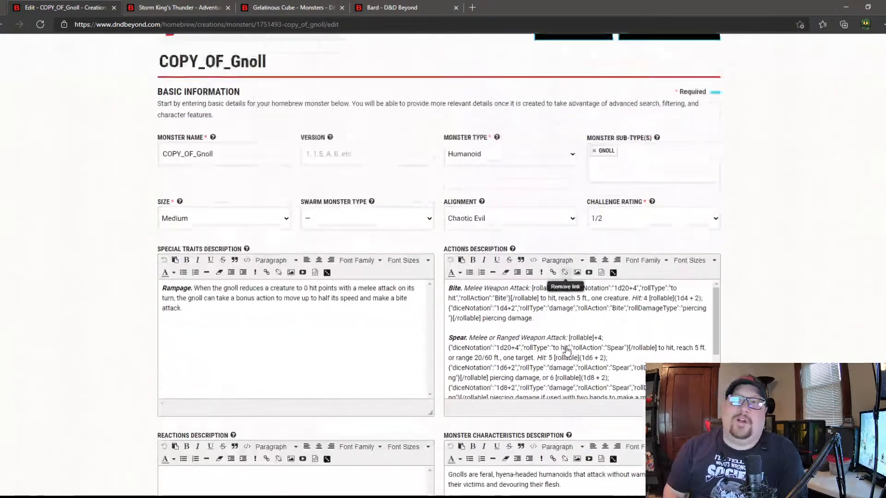
scroll(567, 351, up, 2)
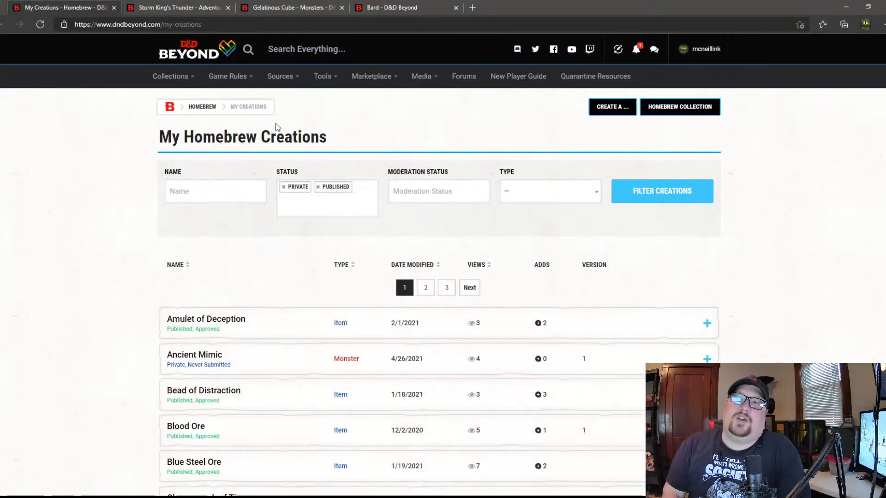
Step: Find the Ancient Mimic among the homebrew creations and expand its entry to review the full stat block
scroll(352, 282, down, 10)
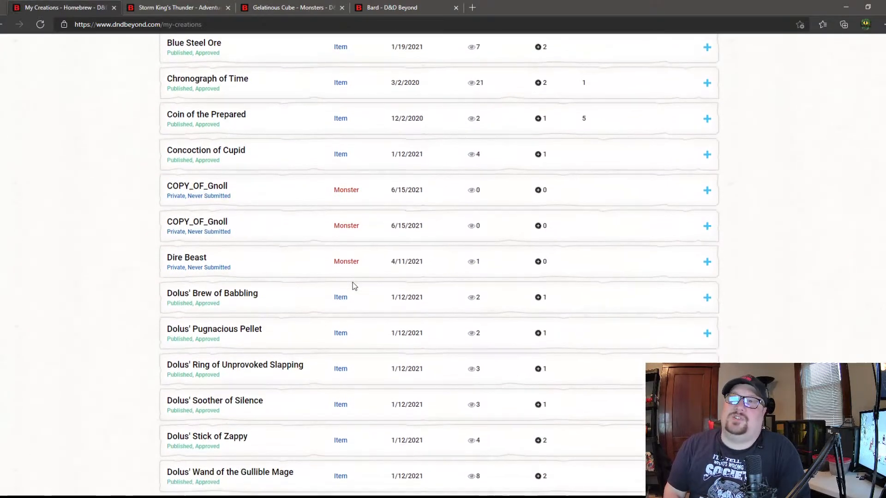
scroll(339, 286, up, 1)
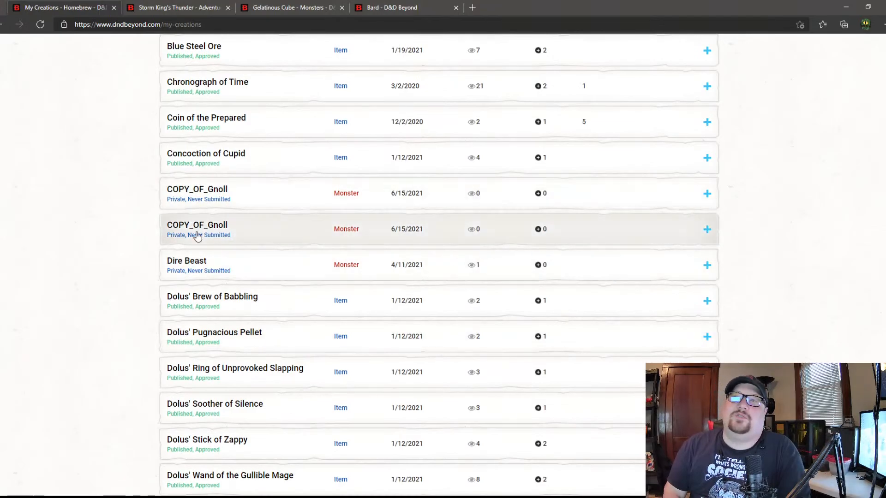
scroll(248, 261, up, 3)
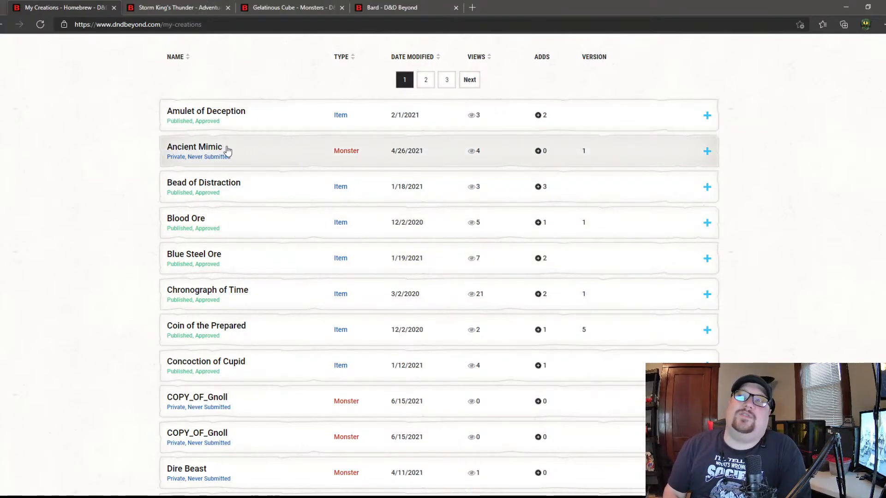
click(704, 158)
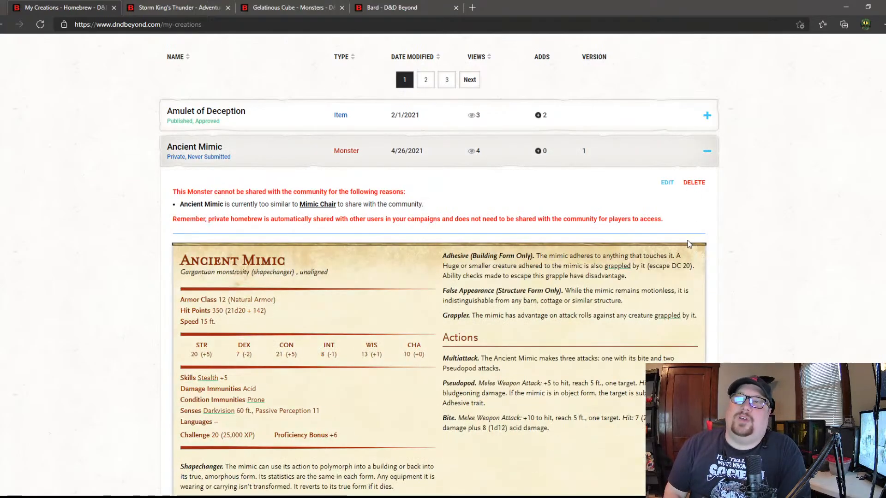
scroll(687, 240, down, 3)
scroll(687, 240, up, 2)
scroll(542, 304, down, 3)
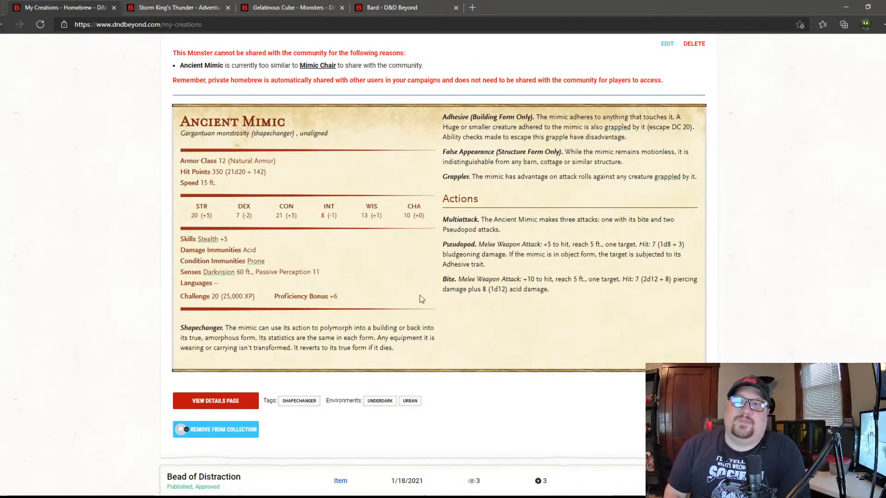
scroll(421, 299, up, 8)
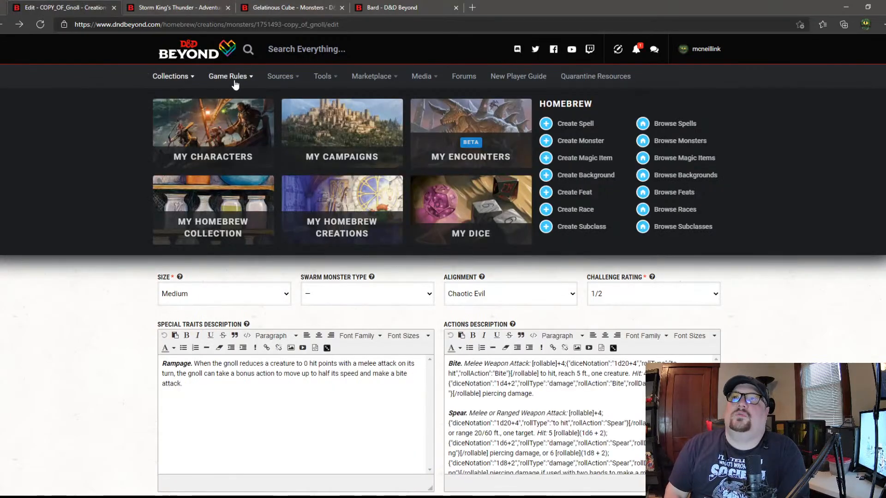
Step: Open My Homebrew Creations from the Gnoll copy's edit page and look through the listed items and monsters
mouse_move(186, 81)
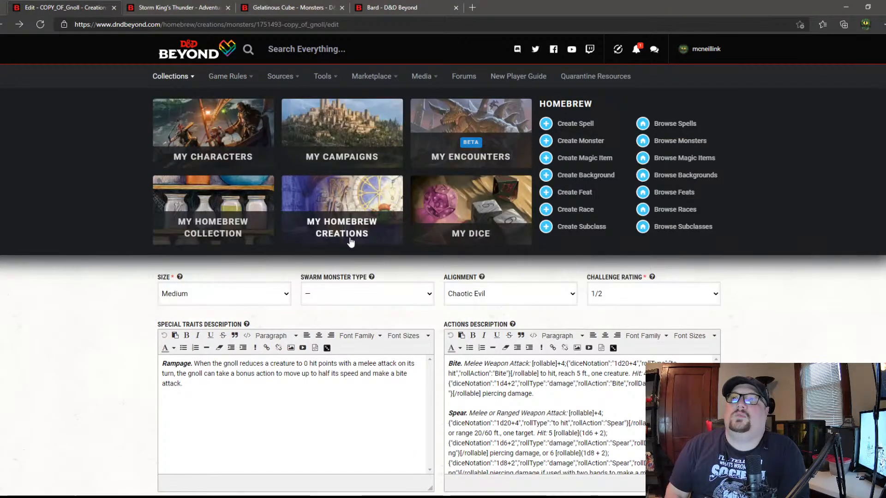
click(349, 222)
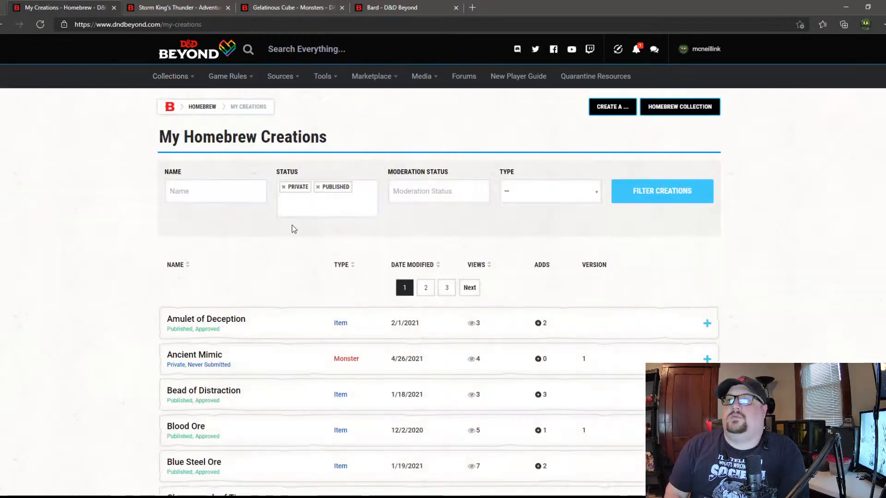
scroll(286, 230, down, 6)
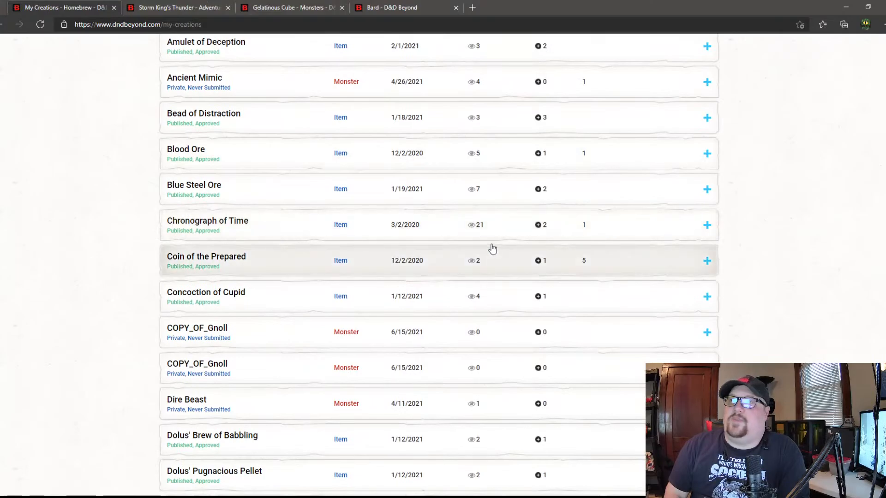
scroll(629, 230, up, 2)
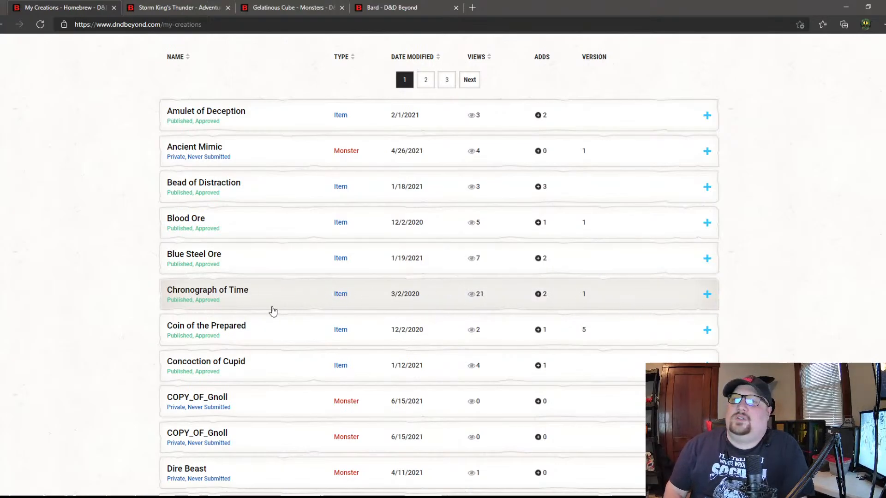
Step: Expand the Chronograph of Time entry in the creations list and review its description and tags
click(706, 295)
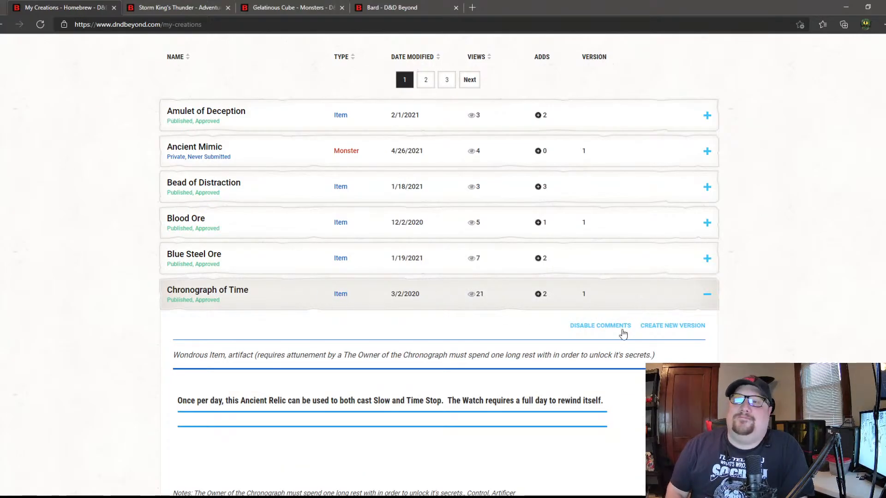
scroll(621, 339, down, 3)
scroll(619, 340, up, 1)
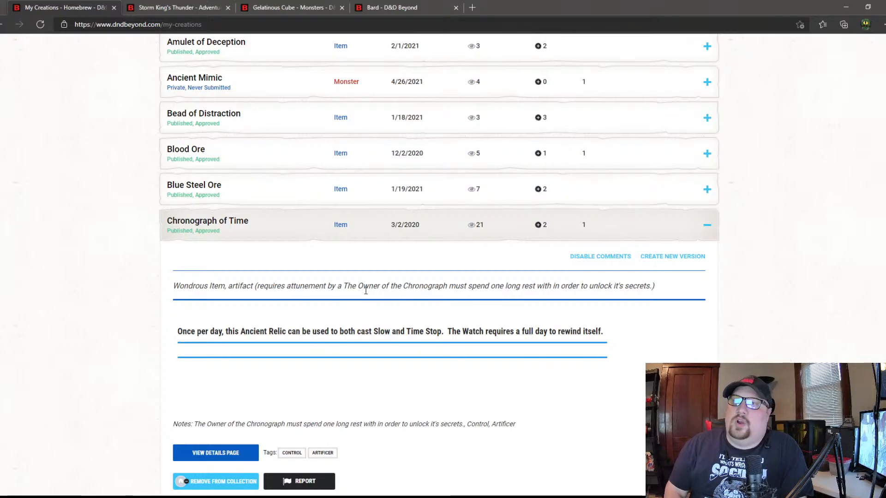
Step: Open the Chronograph of Time's own page and review its artwork, notes, tags and comments section
click(214, 223)
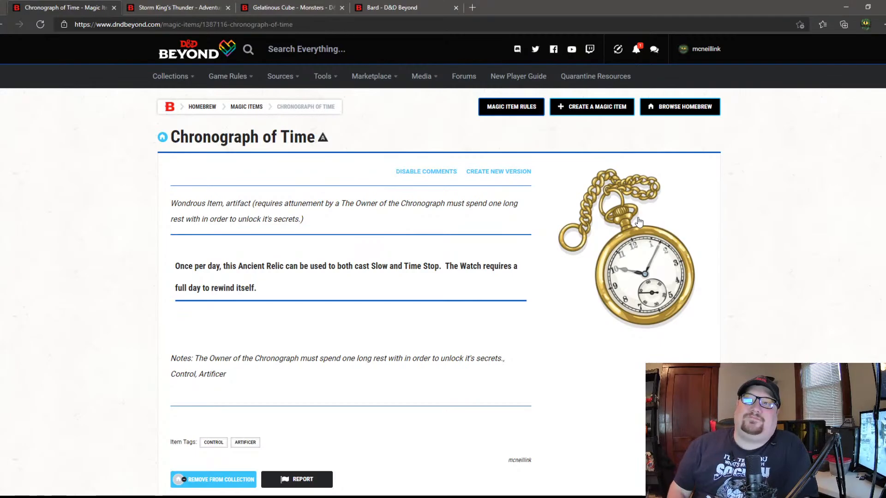
scroll(550, 253, down, 5)
scroll(549, 253, up, 5)
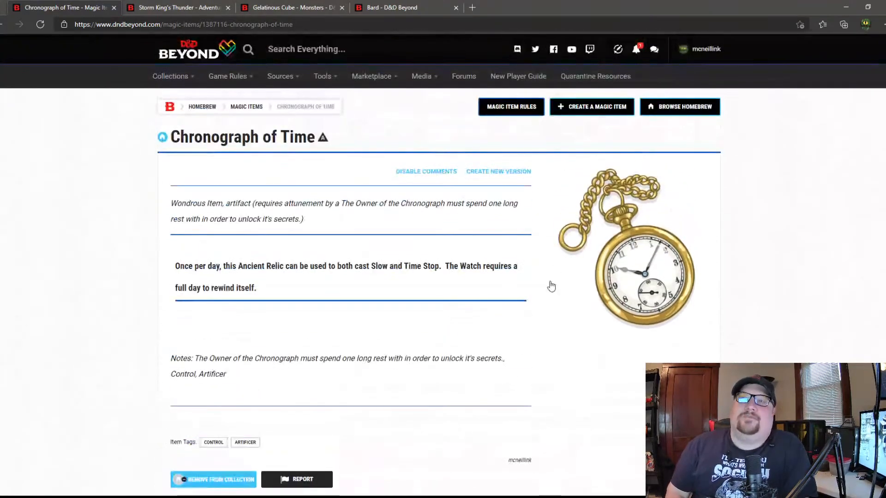
scroll(249, 308, down, 9)
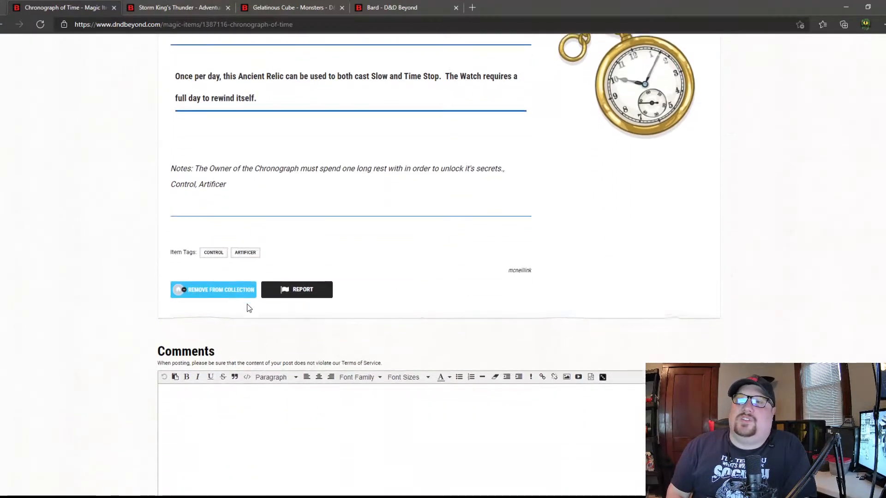
scroll(249, 308, up, 4)
scroll(249, 308, up, 5)
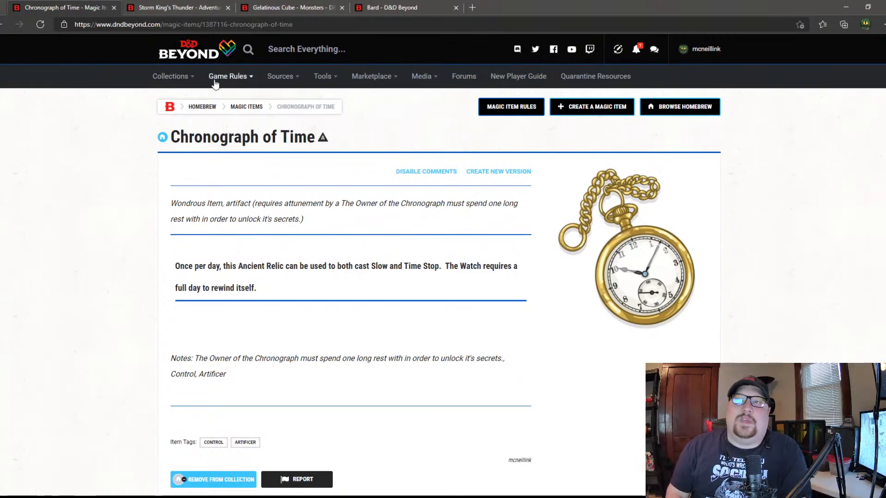
Step: Open My Homebrew Collection, look through the first page of entries and go to page 2
mouse_move(186, 81)
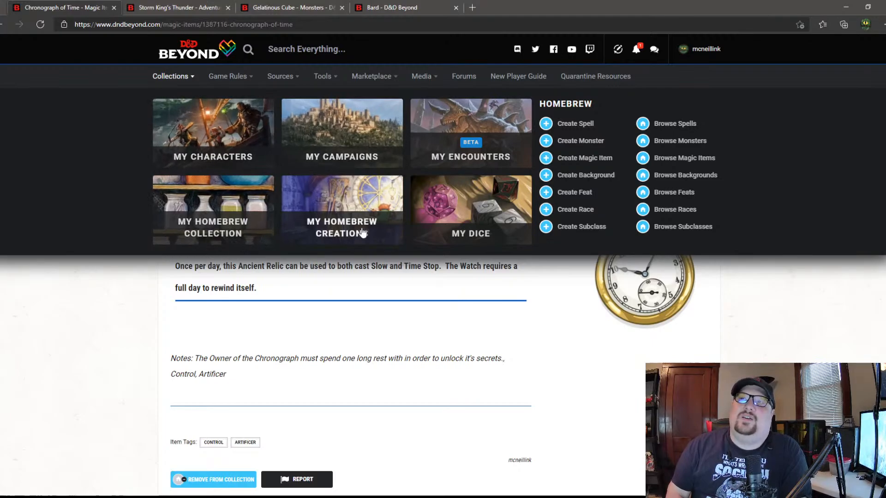
click(223, 231)
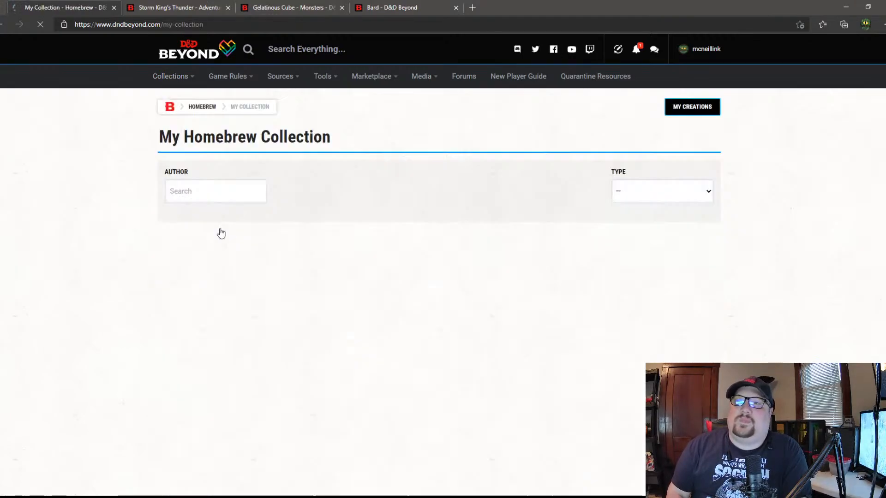
scroll(296, 350, down, 10)
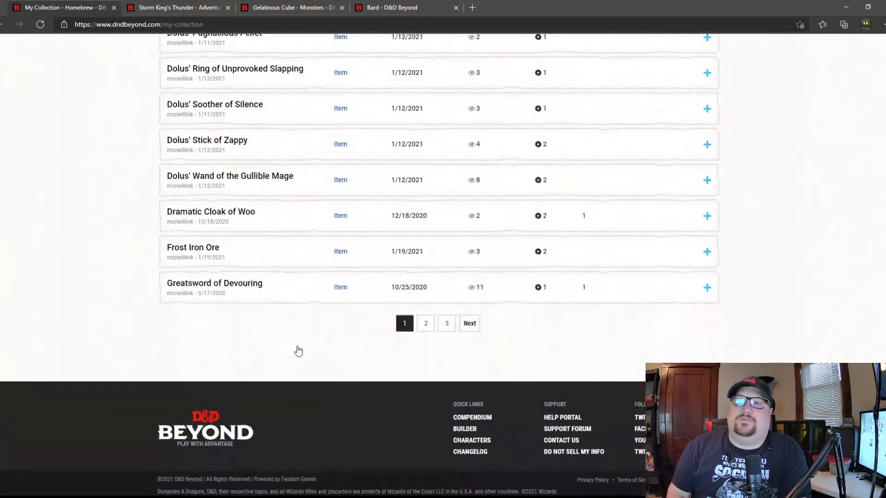
scroll(297, 346, down, 4)
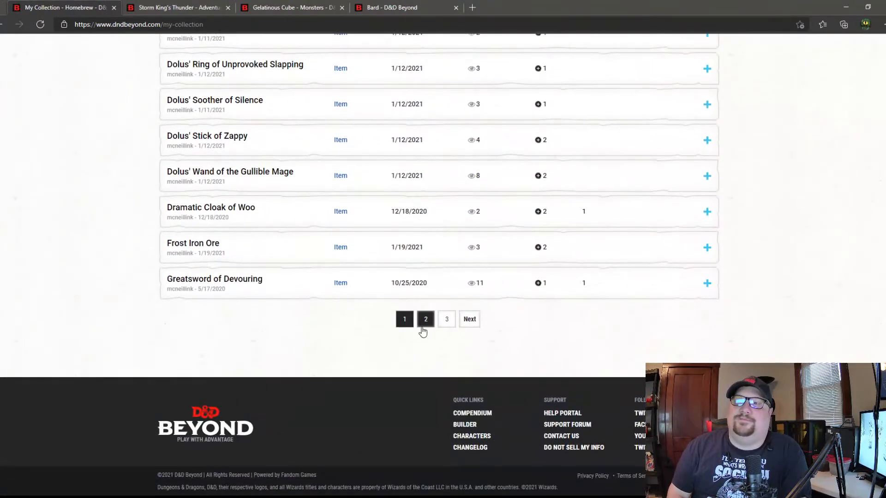
click(433, 328)
Step: Expand the spells Kelemvor's Radiance and Kelemvor's Smite to view their details, and collapse both entries again
click(426, 330)
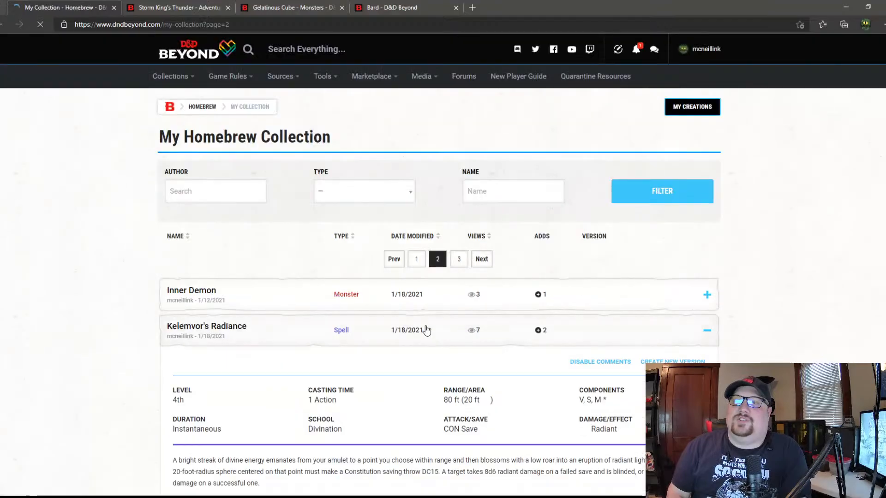
scroll(411, 339, down, 5)
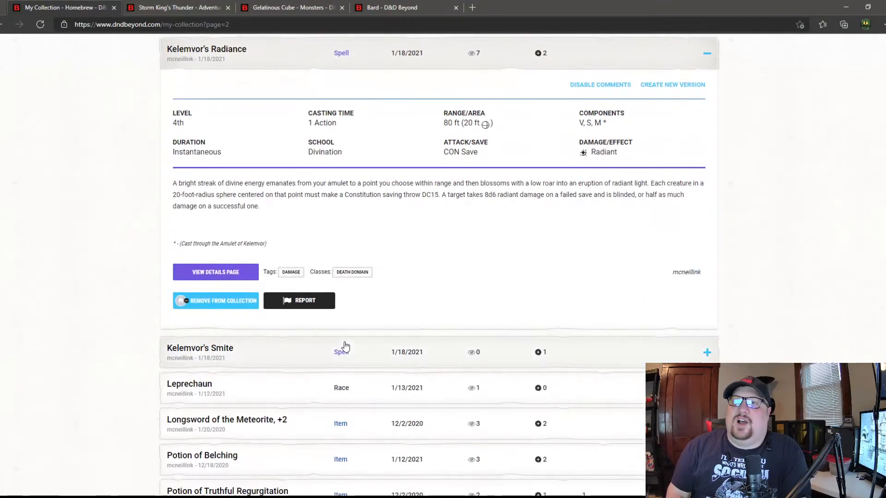
click(286, 358)
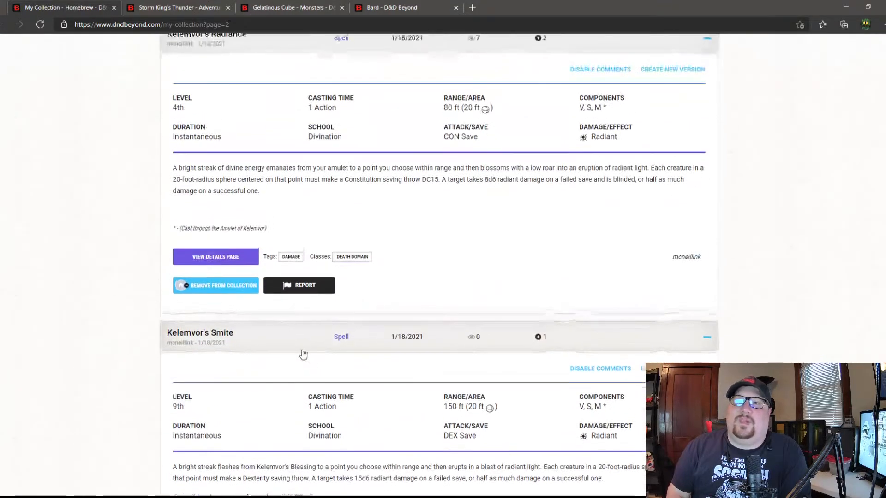
click(293, 351)
scroll(277, 295, up, 3)
click(273, 263)
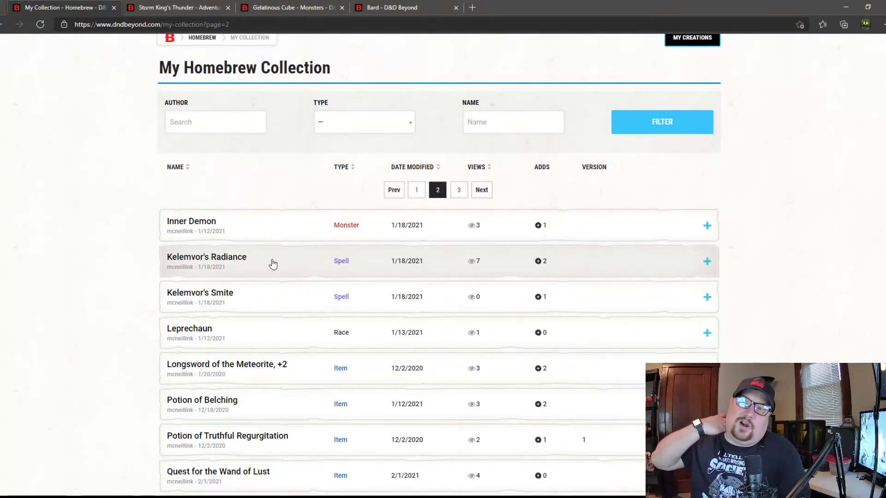
Step: Look through the remaining entries on the homebrew collection's second page
scroll(273, 263, down, 8)
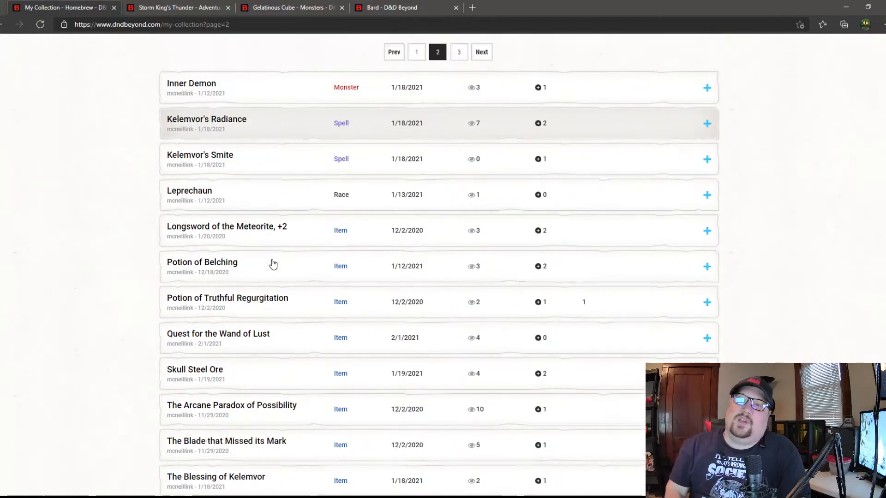
scroll(273, 263, down, 4)
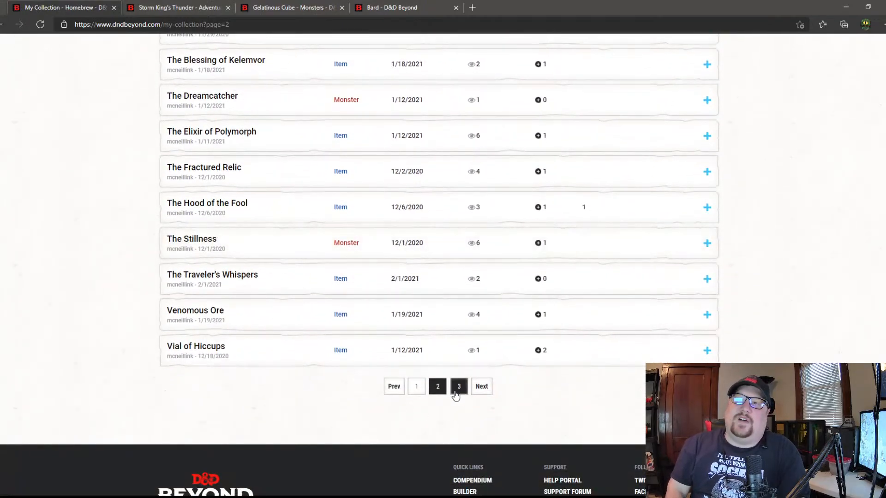
scroll(522, 422, up, 12)
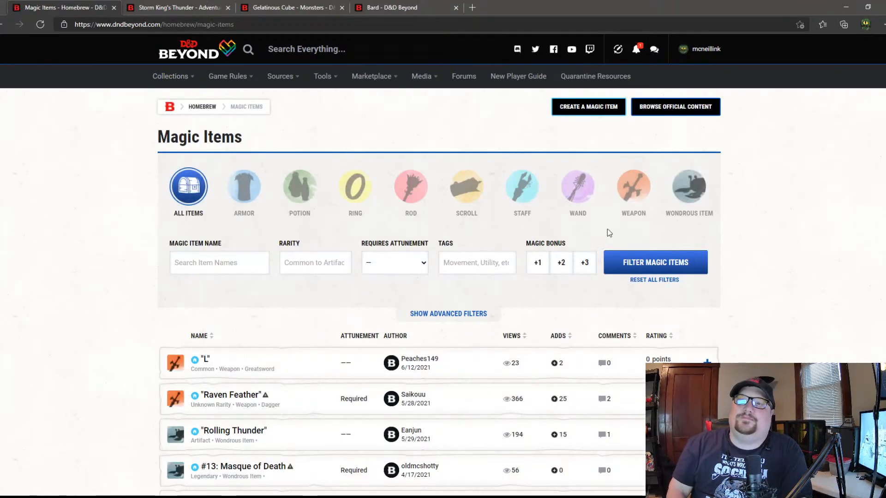
Step: Browse the community's homebrew magic items, looking over the filters and the first page of the list to its end
scroll(476, 269, down, 3)
scroll(475, 272, down, 5)
scroll(475, 272, up, 8)
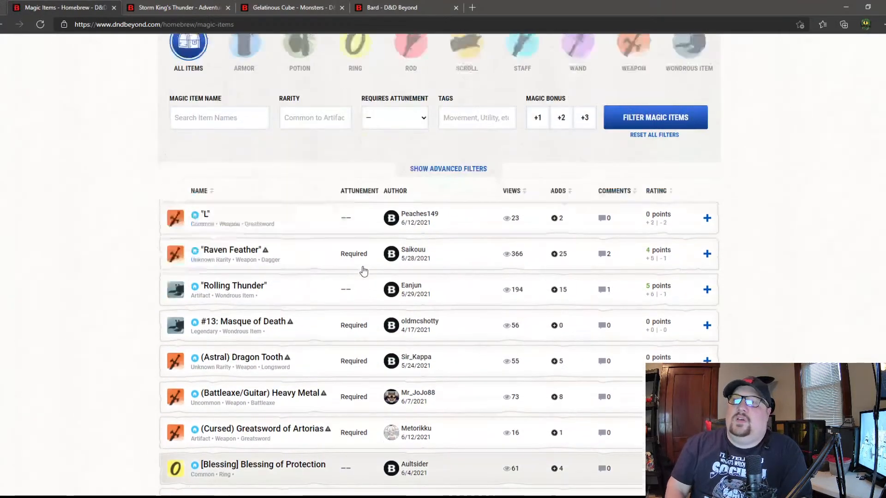
scroll(410, 386, down, 9)
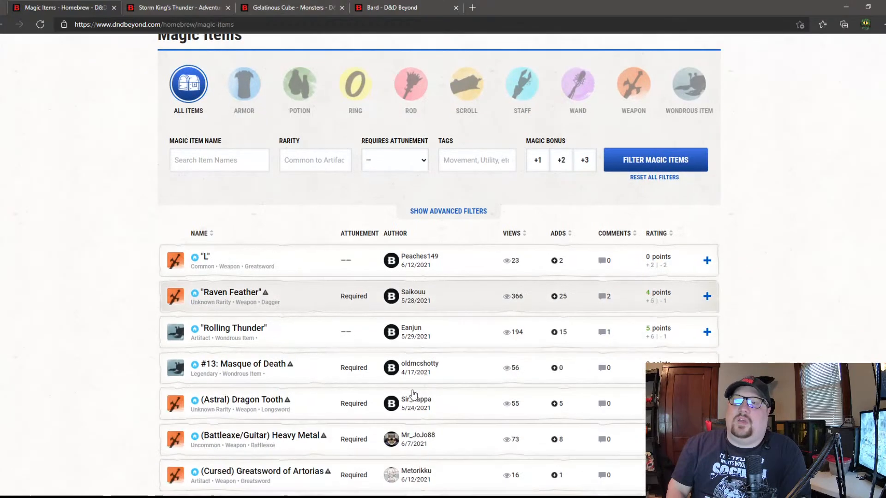
scroll(409, 377, down, 8)
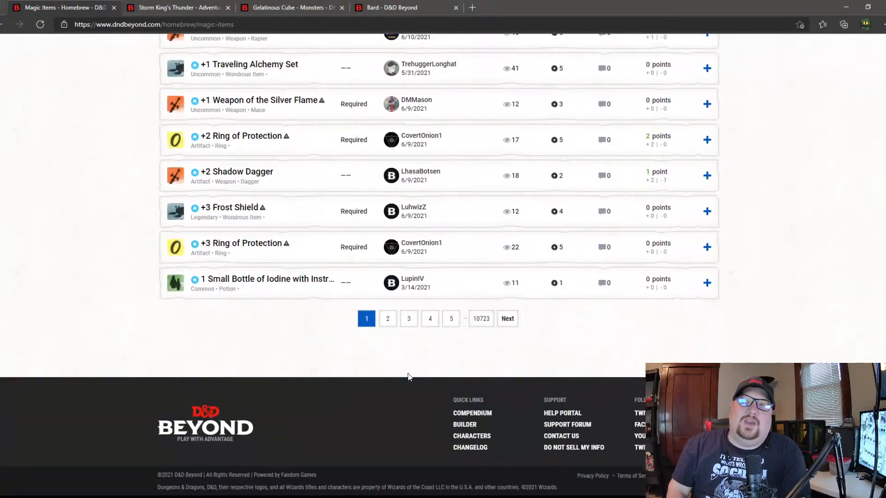
Step: Go to page 2 of the community's homebrew magic items and look through the entries
click(388, 318)
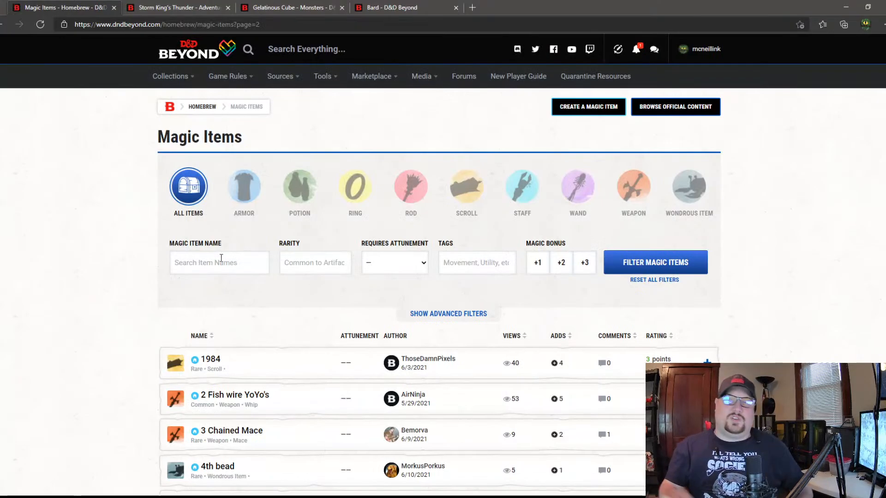
click(221, 258)
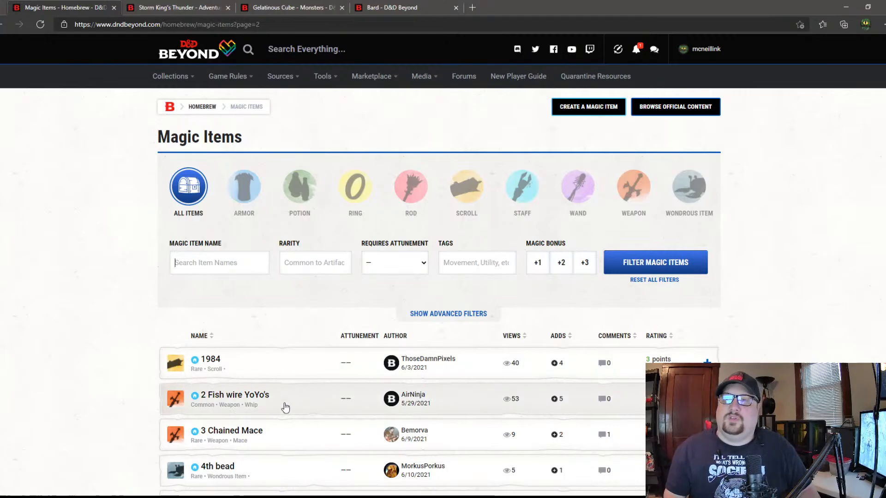
scroll(283, 404, down, 5)
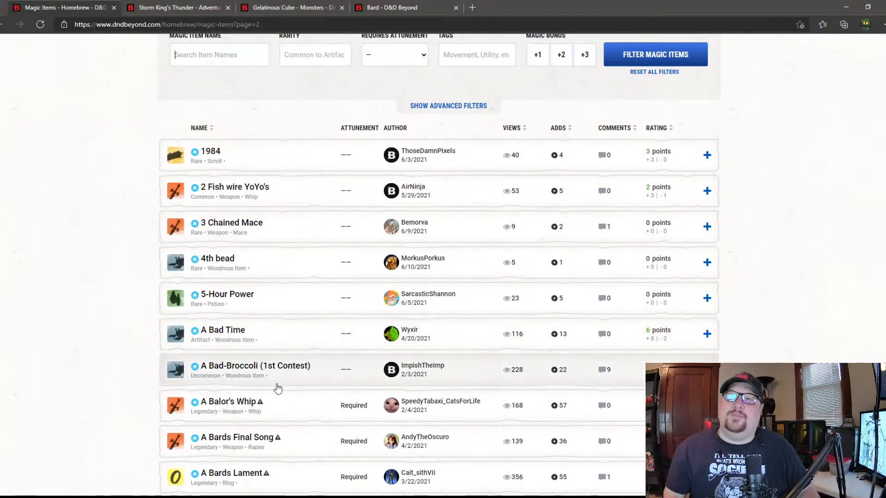
scroll(277, 388, down, 3)
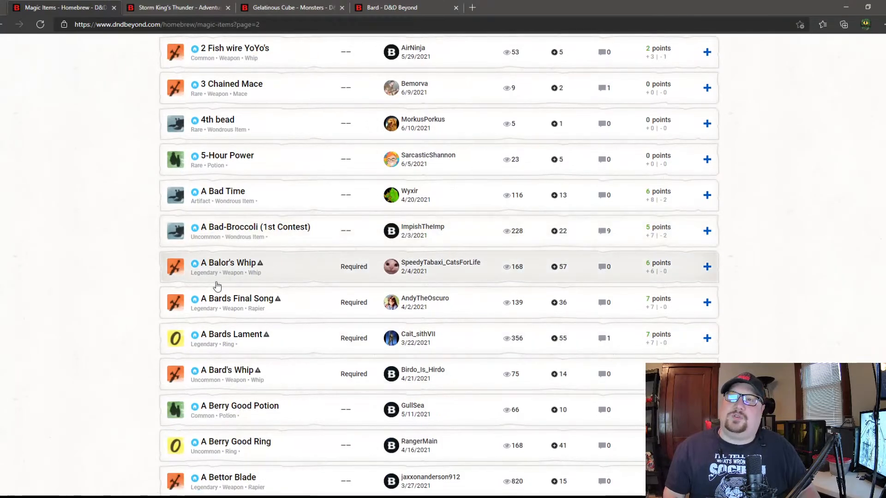
scroll(265, 360, down, 3)
scroll(266, 360, up, 7)
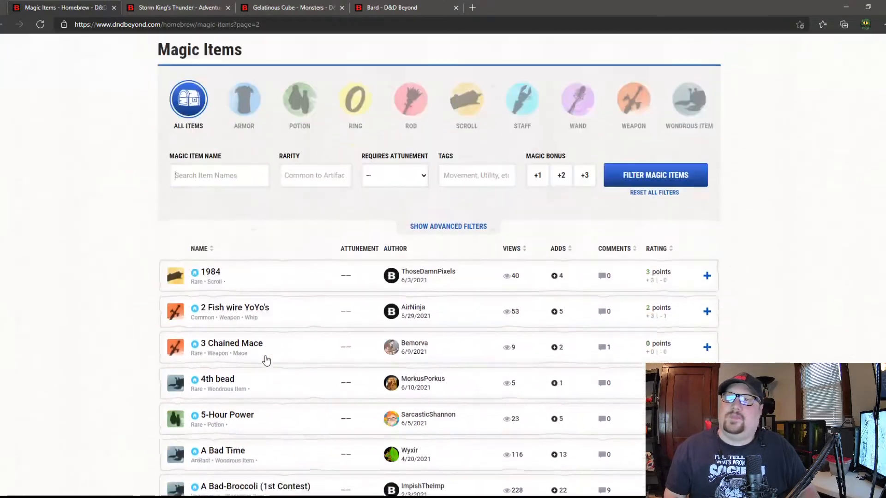
scroll(263, 360, down, 7)
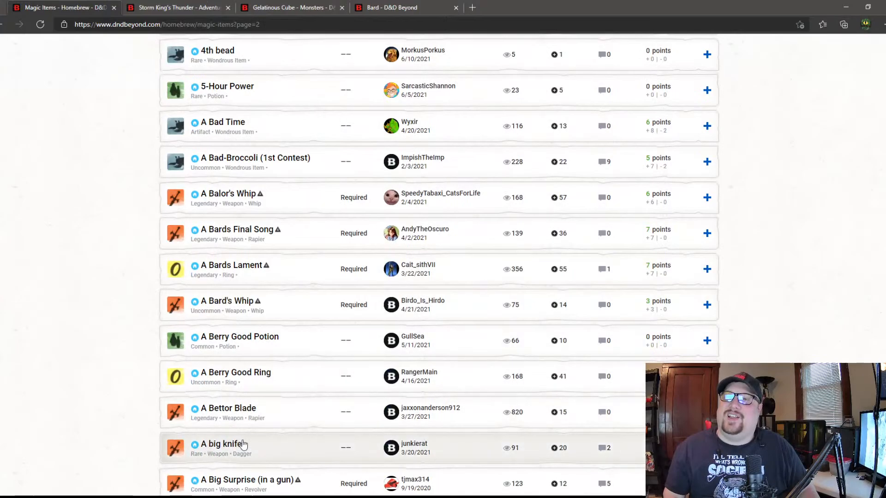
scroll(265, 459, up, 6)
scroll(266, 462, up, 3)
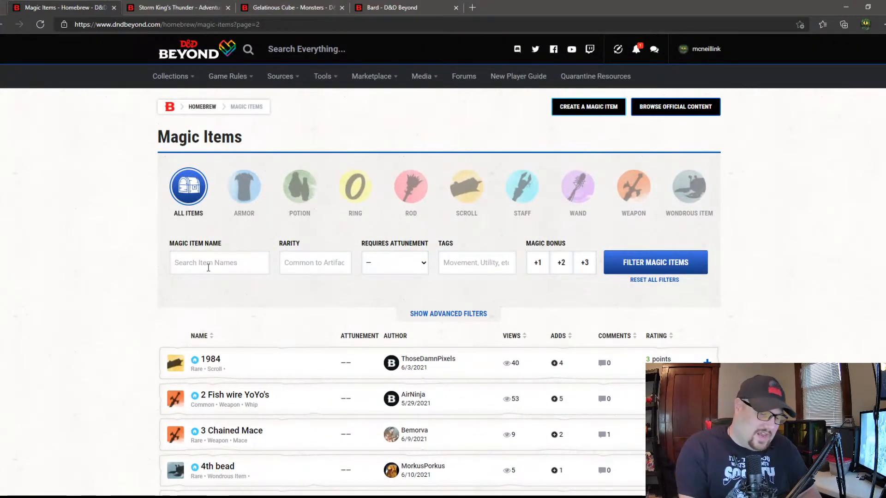
click(208, 268)
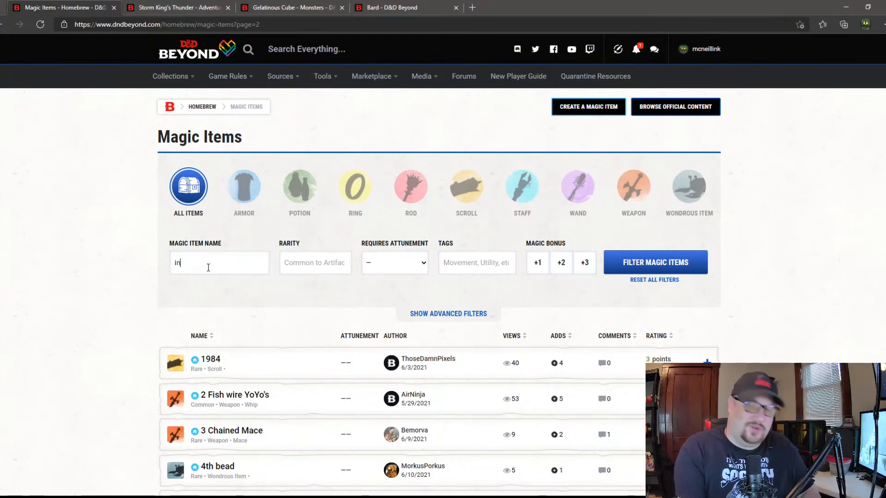
text(indi)
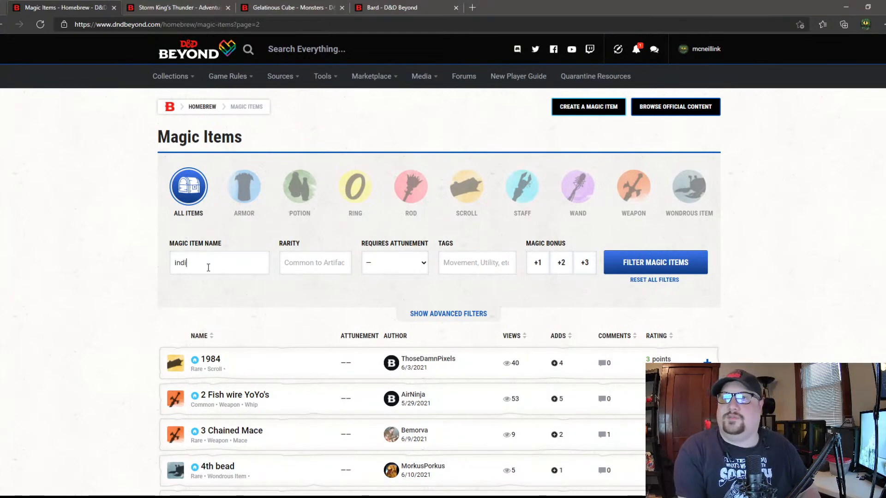
text(ana )
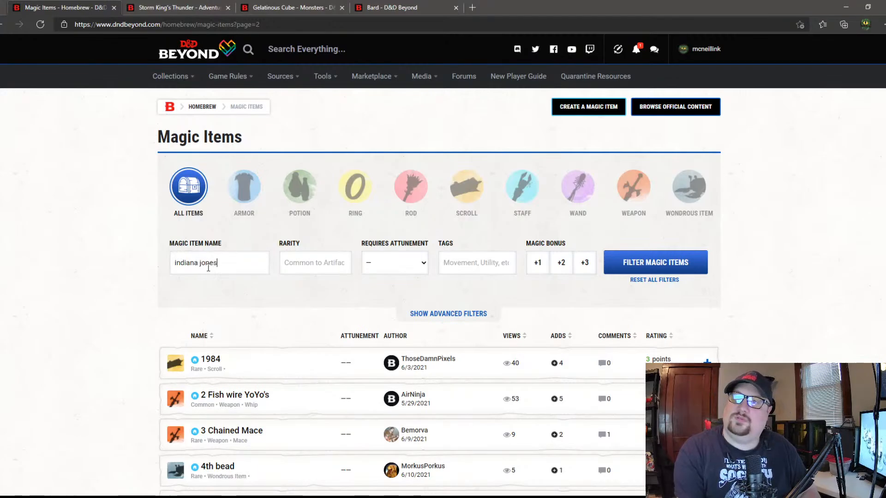
text(jones)
key(BackSpace)
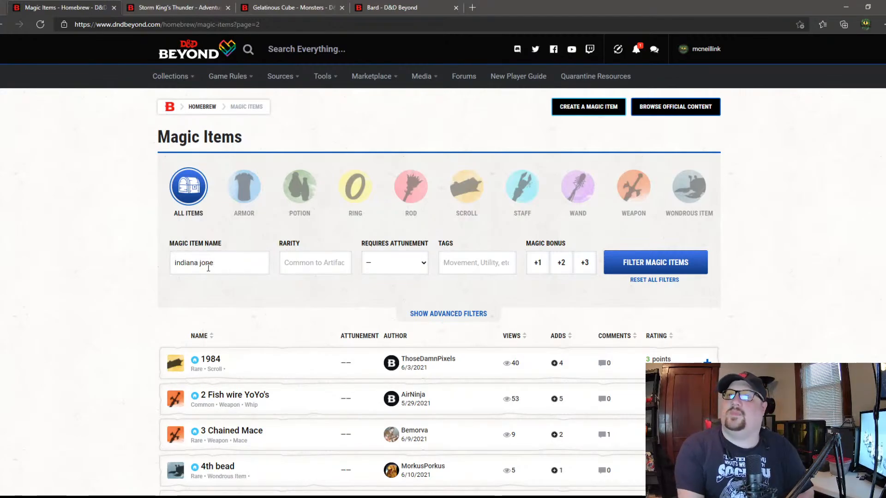
key(ctrl+a)
key(BackSpace)
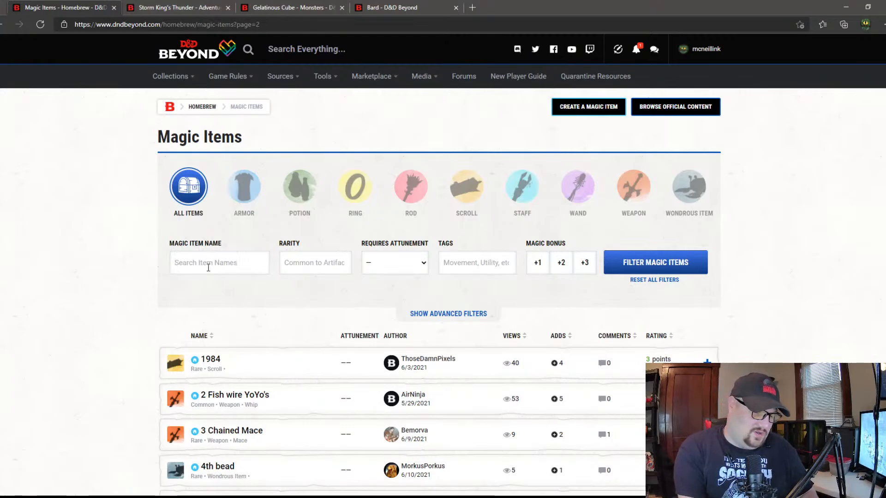
Step: Filter the homebrew magic items by the name "whip" and look through the matching entries
text(whip)
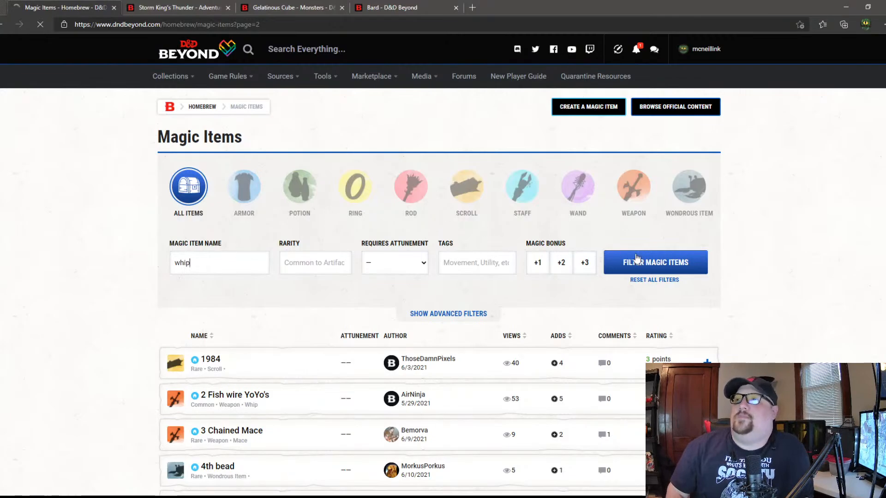
click(653, 262)
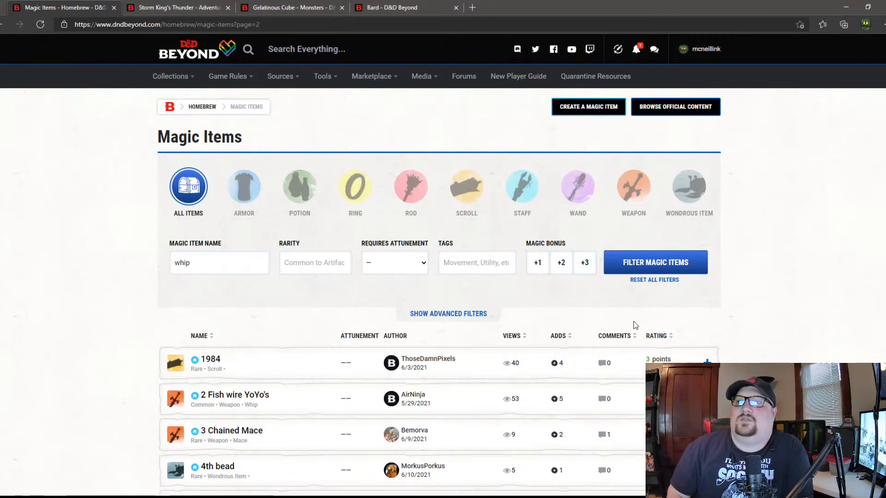
scroll(654, 283, down, 3)
scroll(657, 280, up, 3)
click(655, 269)
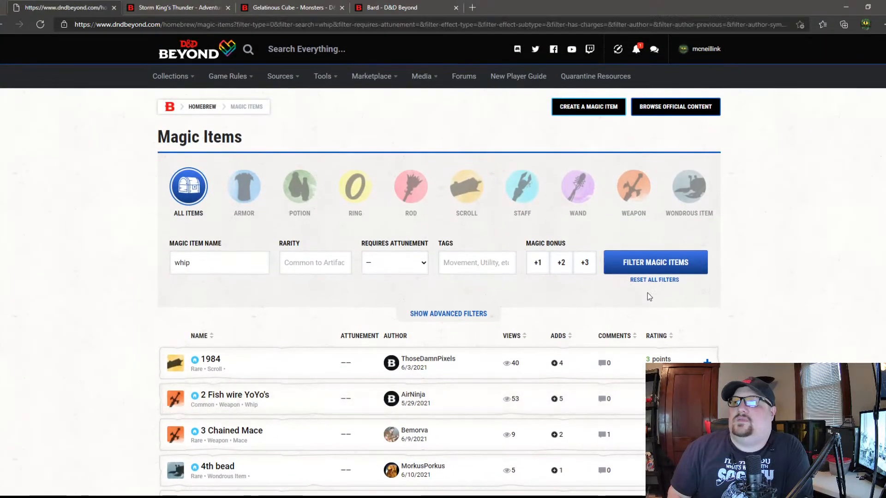
scroll(477, 326, down, 3)
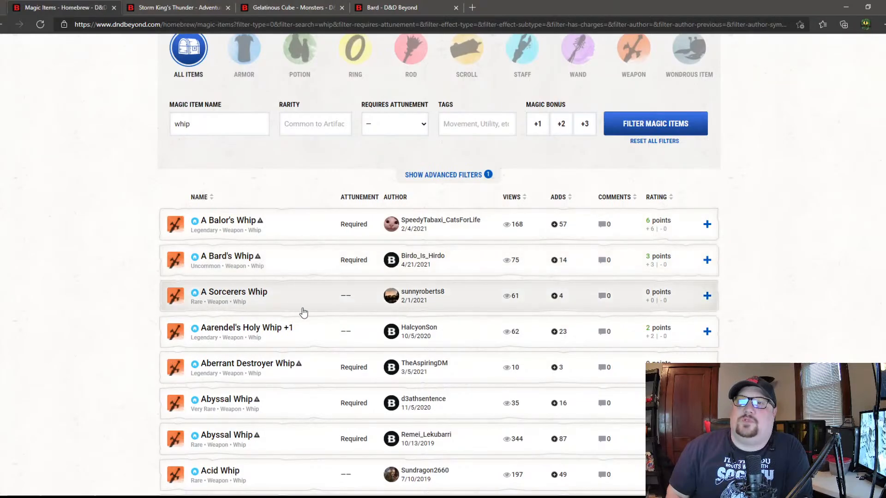
scroll(304, 312, down, 3)
scroll(305, 313, down, 10)
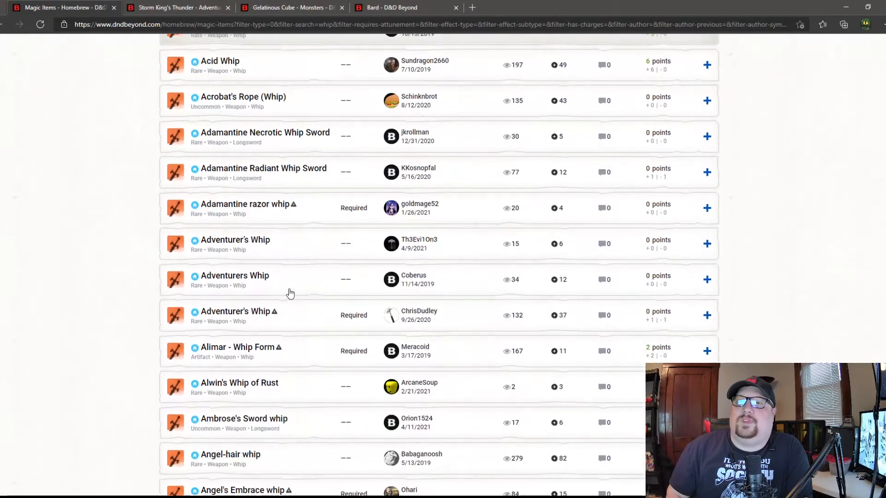
scroll(289, 293, up, 15)
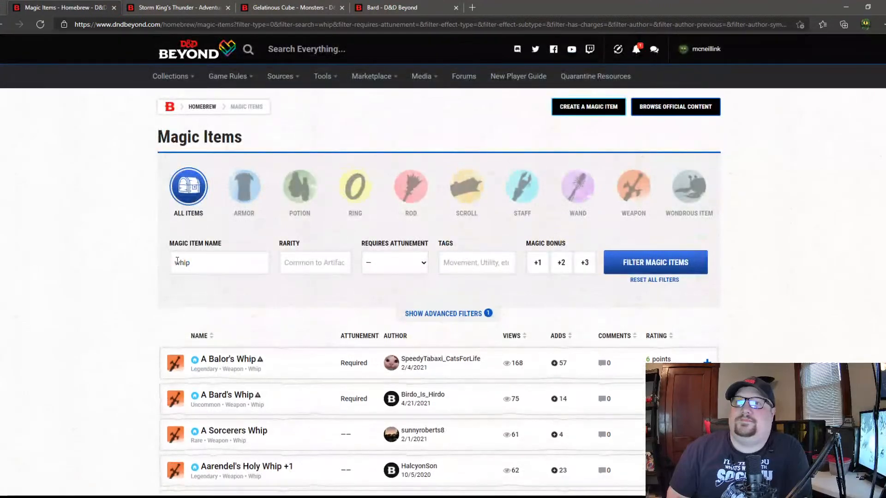
Step: Narrow the magic item name filter to "indiana Jones whip", view the matching items and clear the name field
click(177, 261)
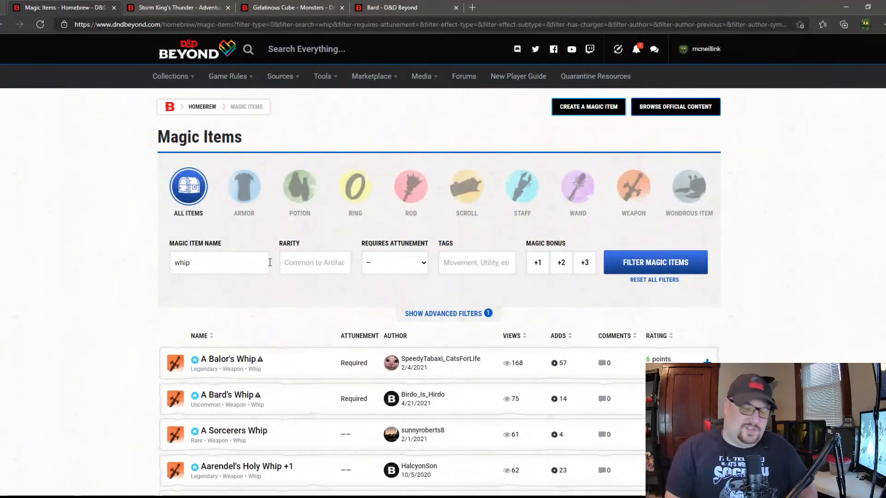
text(indiana )
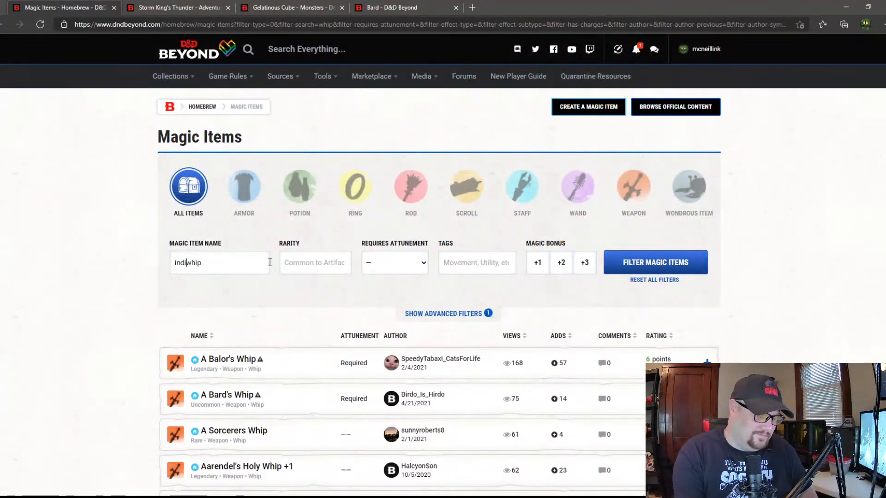
text(Jones)
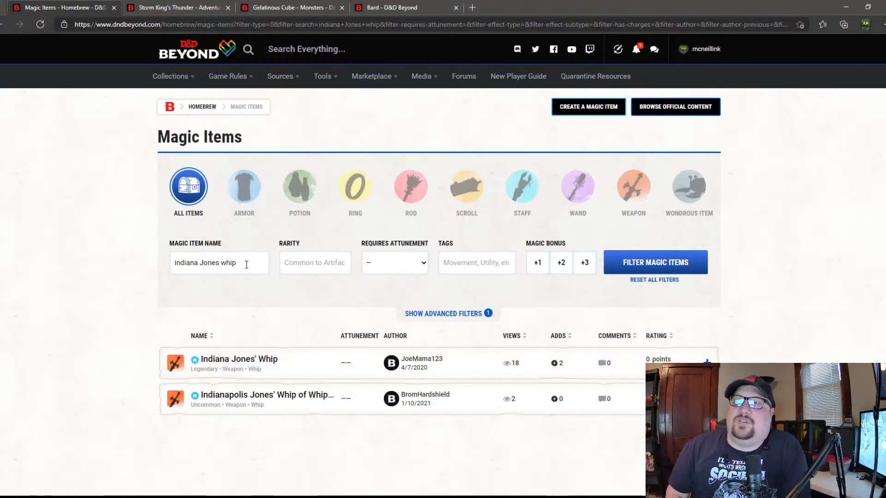
triple_click(246, 264)
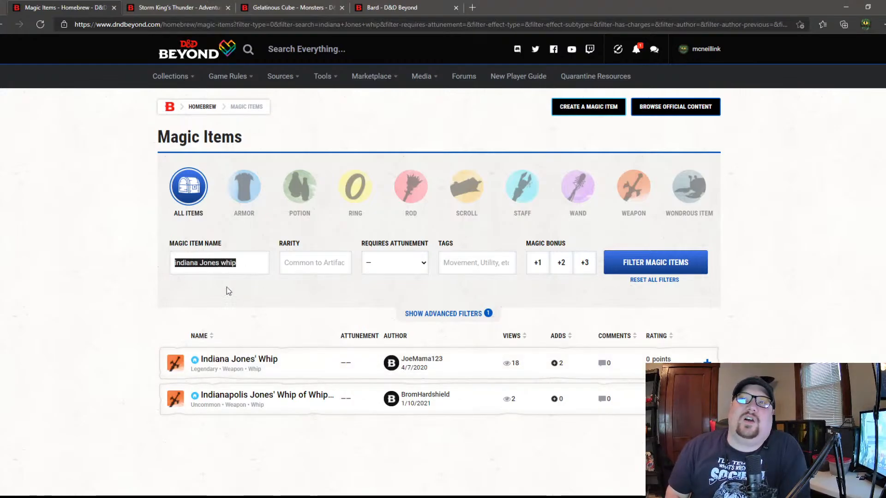
key(BackSpace)
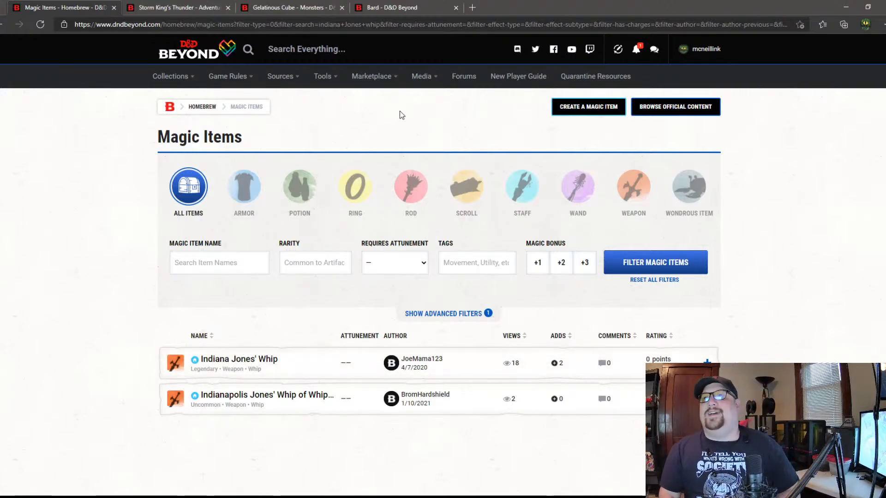
Step: Open the Vehicles listing from the game rules and look through the vehicles of each source, down to the end of the page
mouse_move(282, 76)
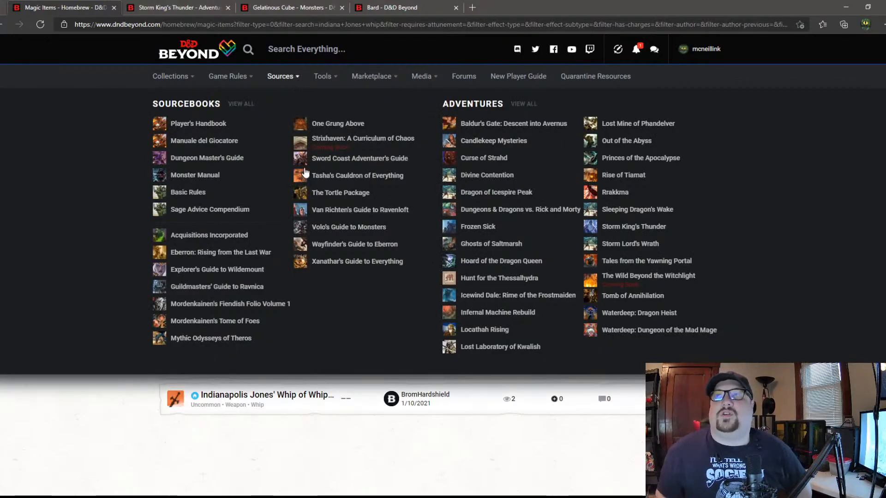
mouse_move(244, 81)
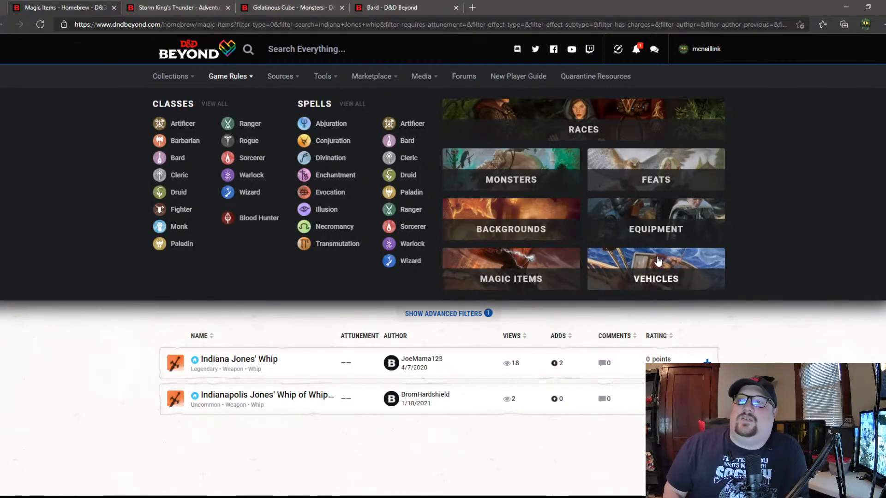
click(657, 260)
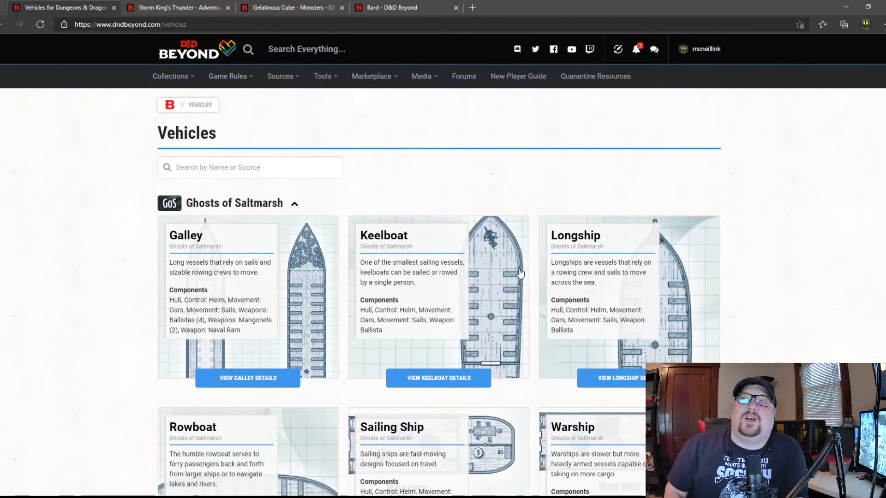
scroll(516, 273, down, 2)
scroll(516, 273, down, 5)
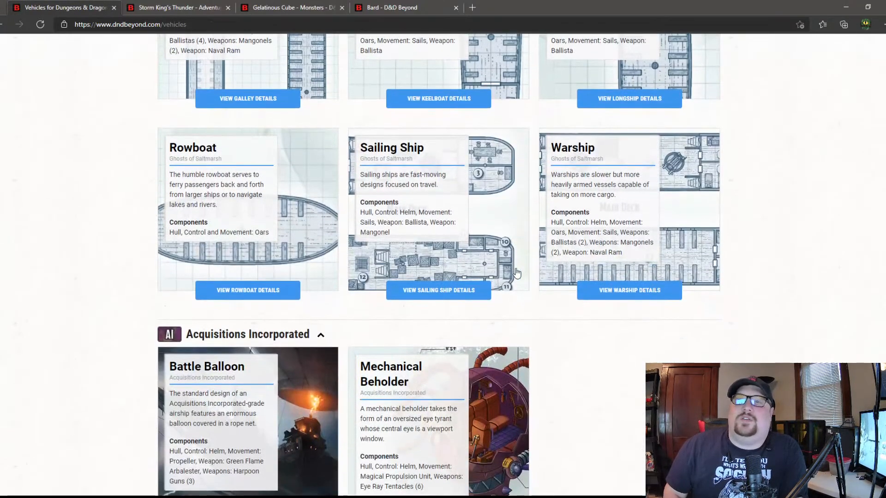
scroll(516, 273, down, 4)
scroll(564, 203, up, 7)
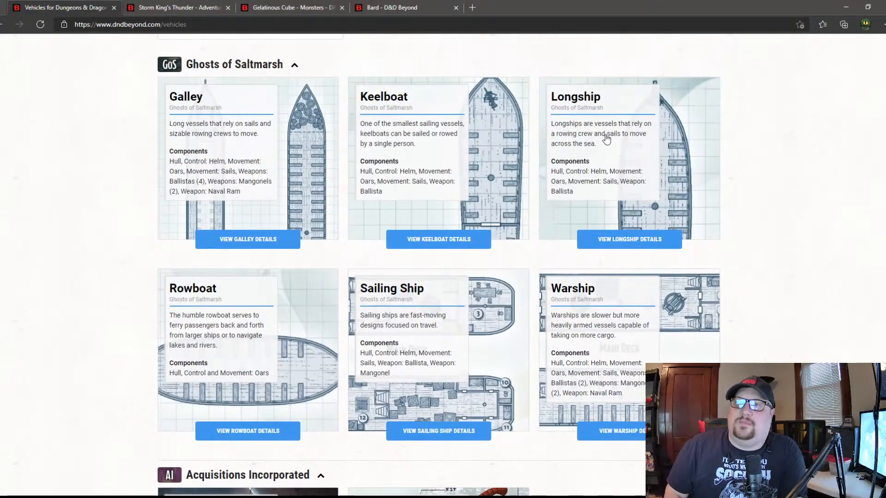
scroll(553, 217, down, 2)
scroll(518, 227, up, 4)
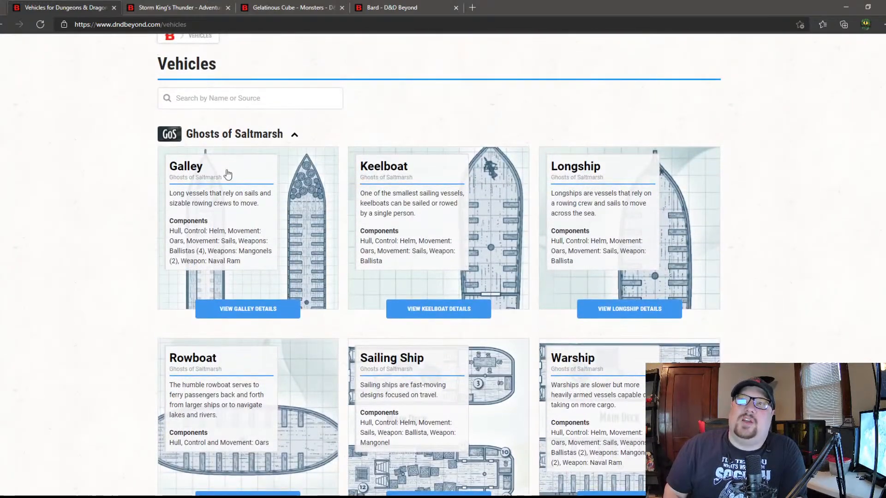
scroll(261, 264, down, 14)
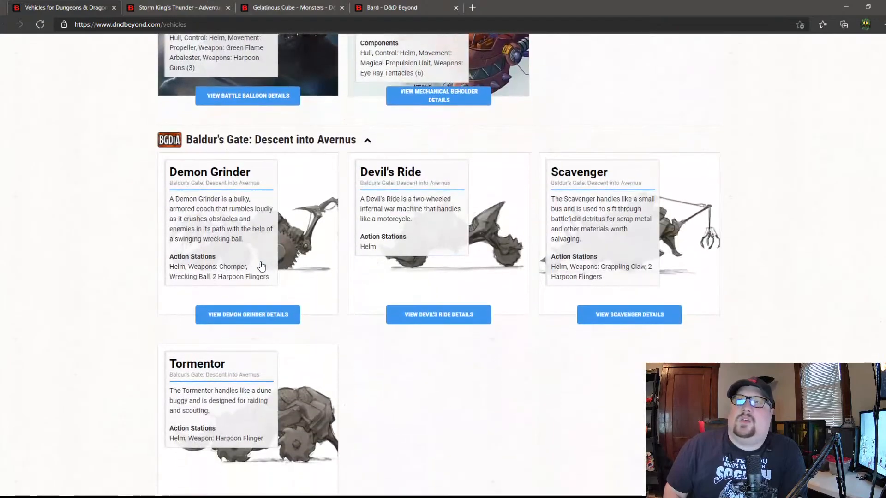
scroll(182, 372, down, 4)
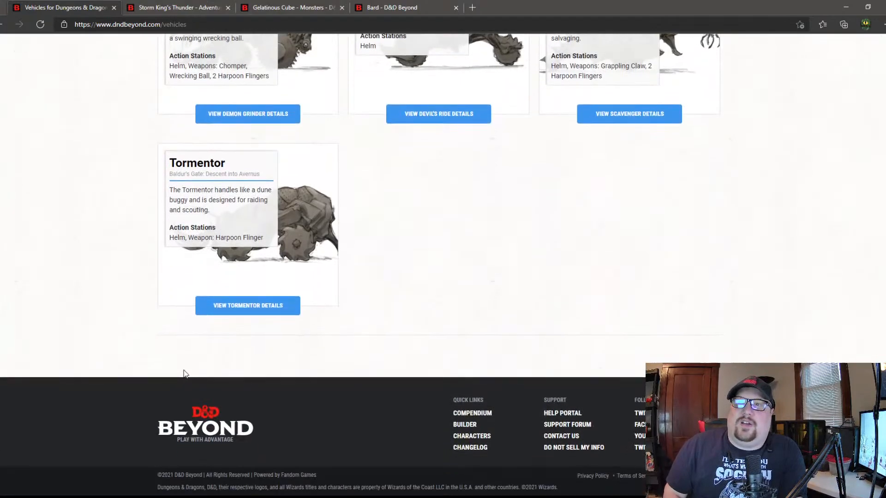
scroll(183, 370, up, 5)
scroll(184, 370, up, 15)
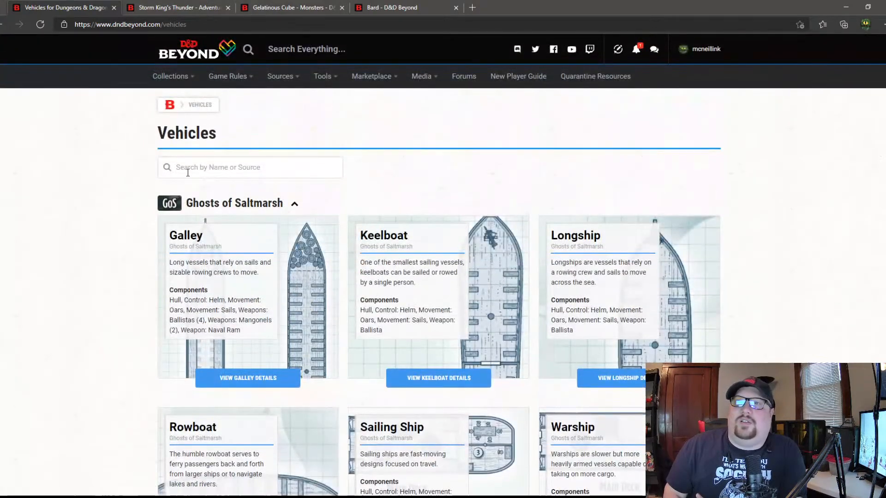
Step: Leave the vehicles page, open the Equipment listing from the game rules and look through its entries
click(1, 24)
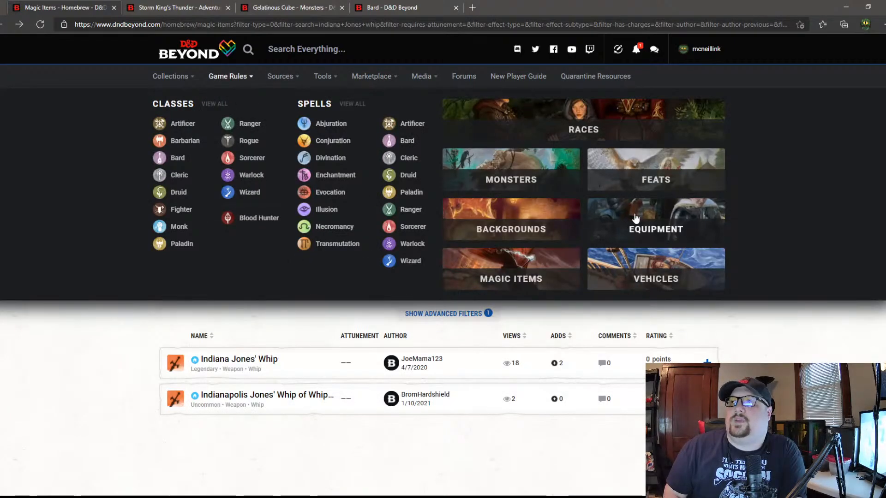
click(643, 219)
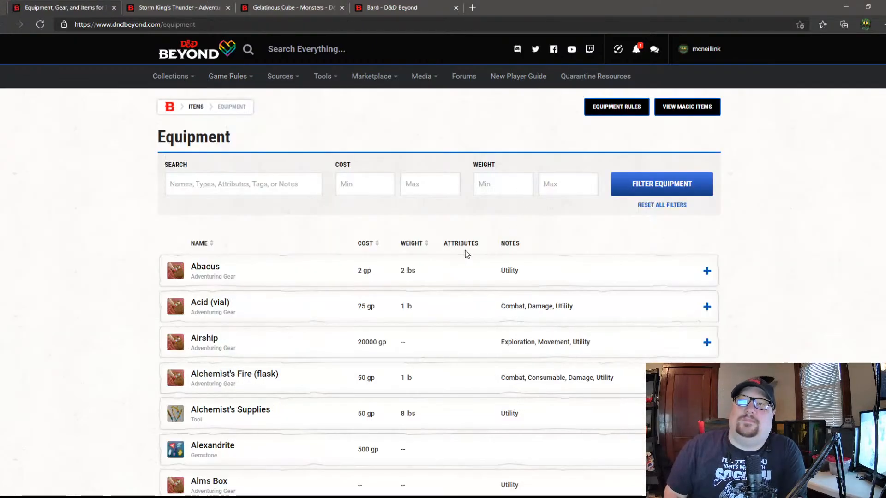
scroll(360, 278, down, 5)
scroll(362, 277, down, 15)
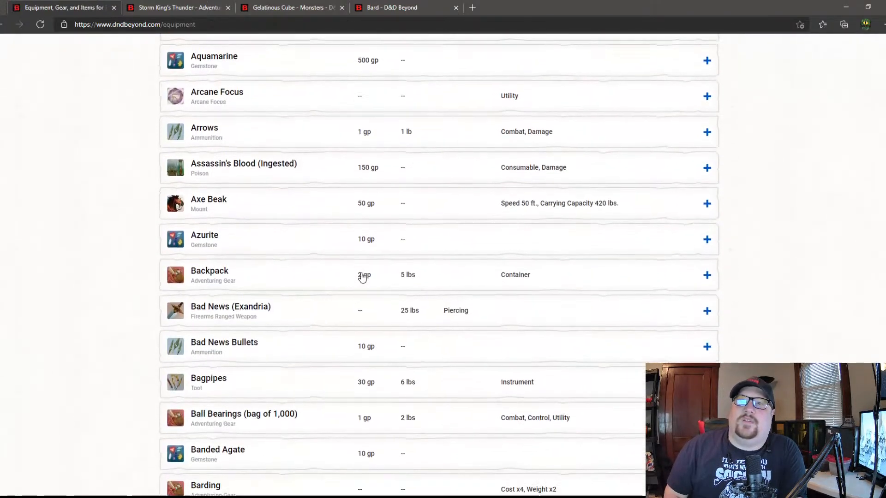
Step: Open the Bad News Bullets entry in the equipment listing, read its details and return to the start of the listing
scroll(362, 277, up, 4)
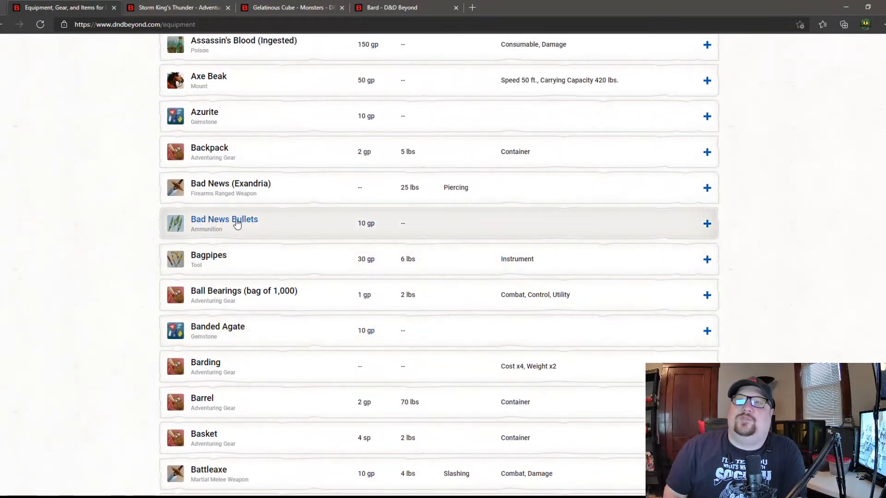
click(237, 223)
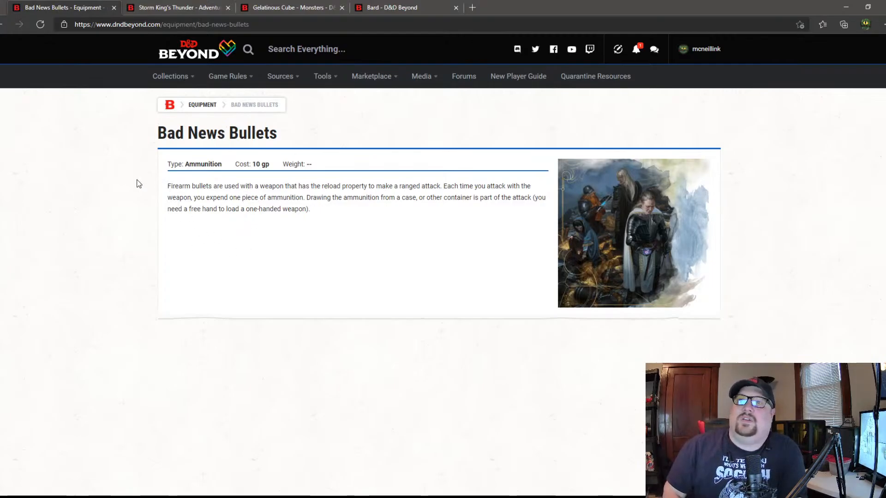
click(2, 26)
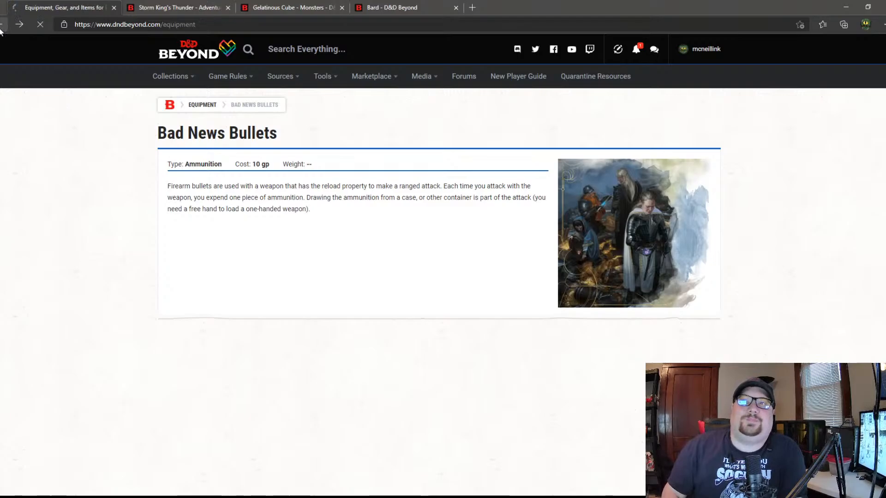
scroll(190, 252, up, 15)
scroll(191, 255, up, 1)
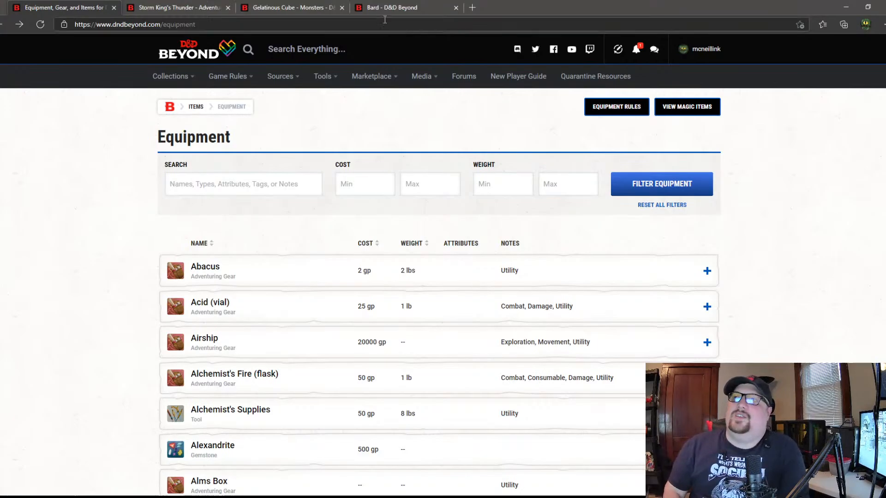
Step: Open the account settings, look over the linkable accounts and view the Profile page
mouse_move(298, 84)
mouse_move(698, 48)
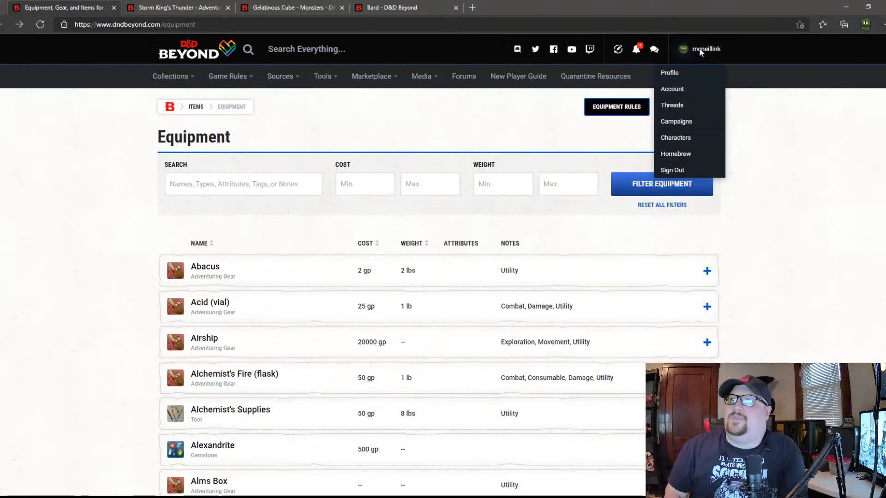
click(664, 90)
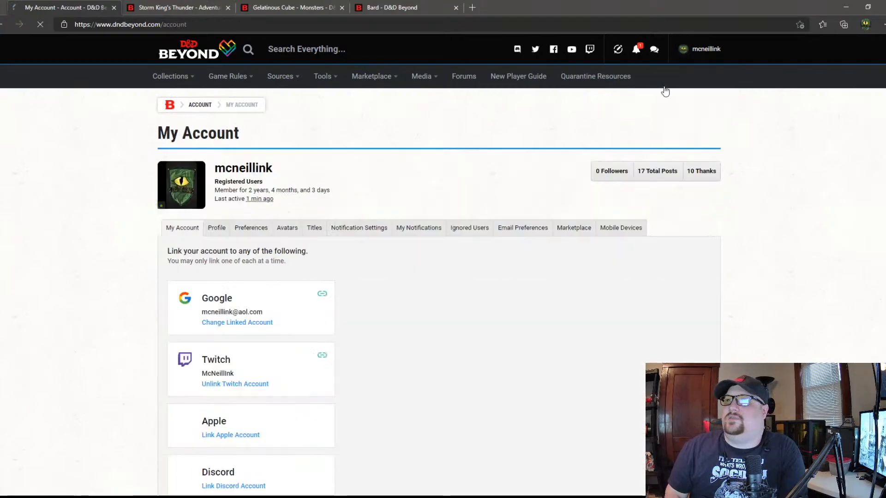
scroll(351, 191, down, 5)
scroll(352, 192, up, 3)
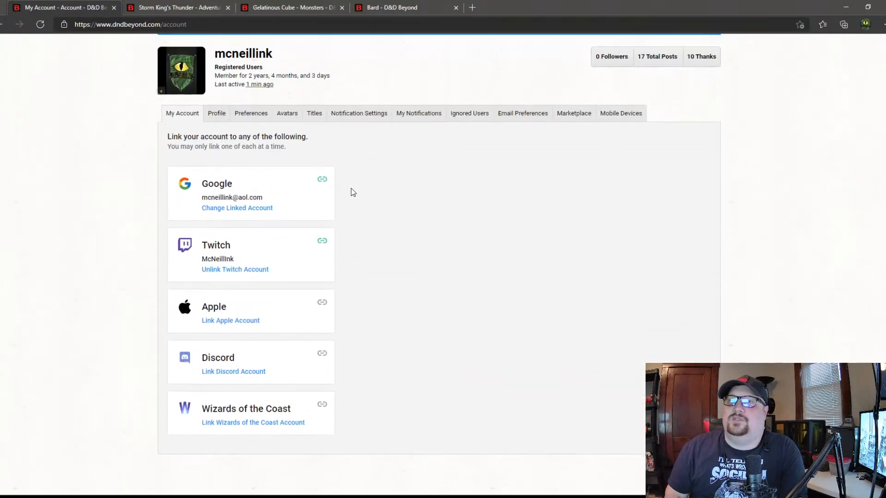
scroll(351, 191, down, 1)
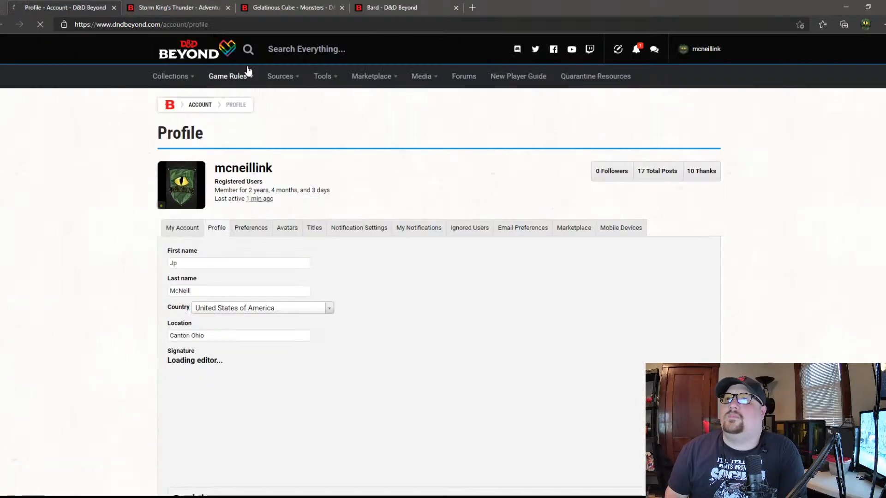
mouse_move(247, 74)
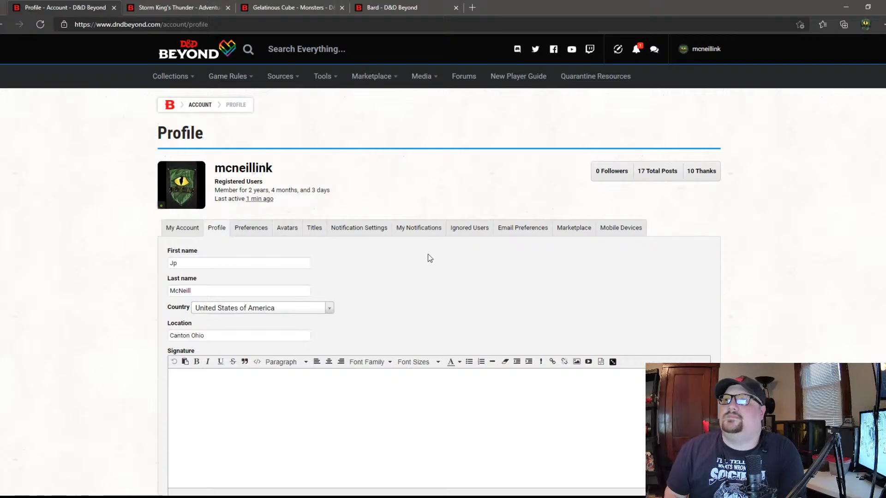
Step: Open the account's Marketplace page, review the subscriptions, order transactions and owned content, and go back to the Profile page
click(587, 229)
scroll(596, 287, down, 5)
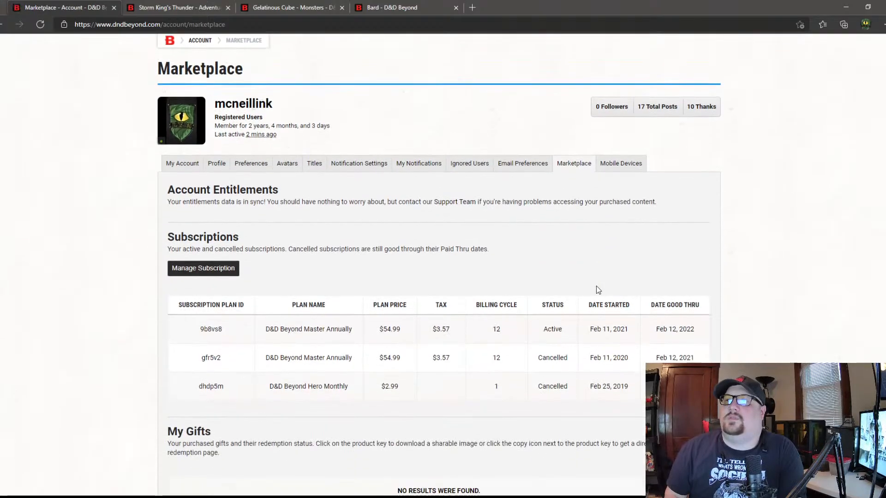
scroll(598, 289, down, 10)
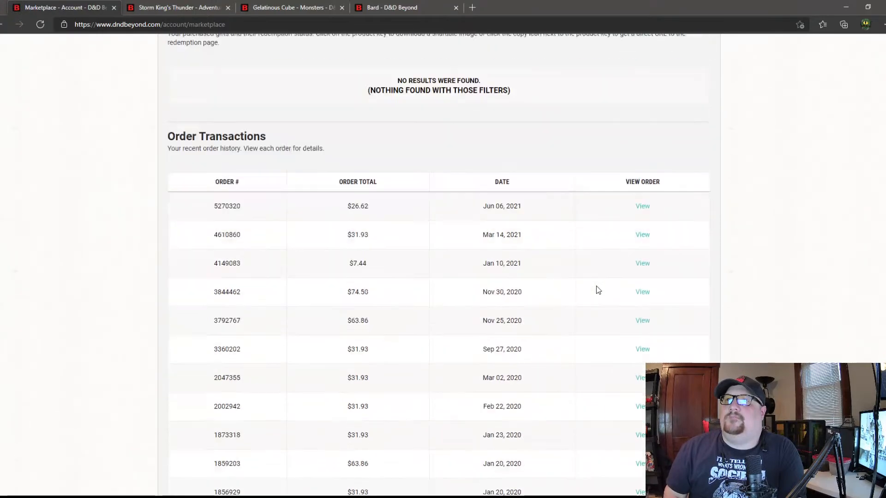
scroll(596, 288, up, 5)
scroll(595, 289, down, 1)
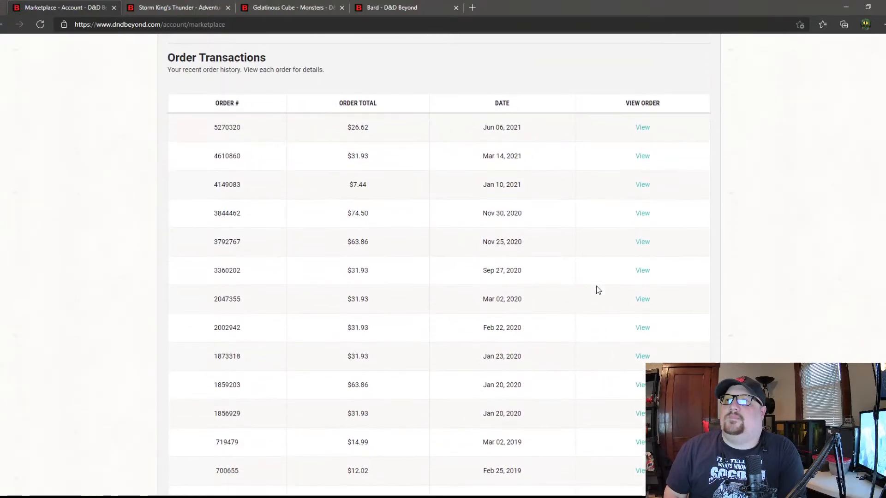
scroll(527, 218, down, 8)
scroll(528, 219, down, 10)
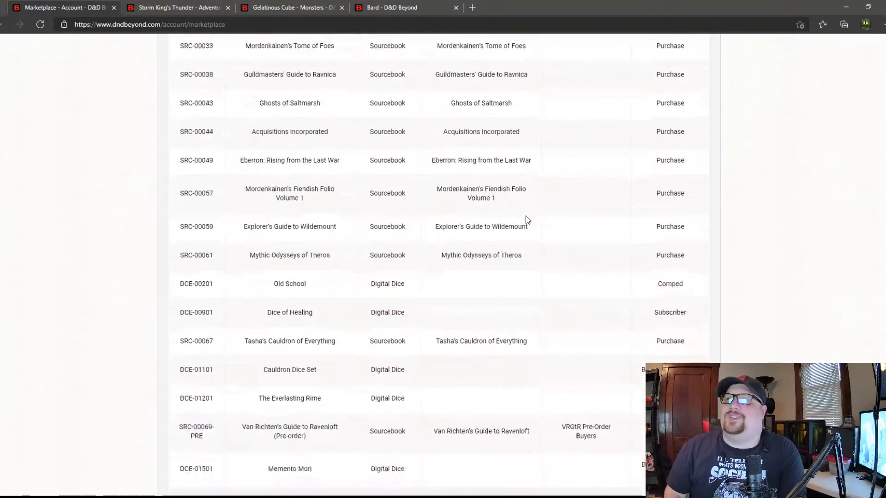
scroll(527, 220, up, 18)
scroll(527, 219, up, 10)
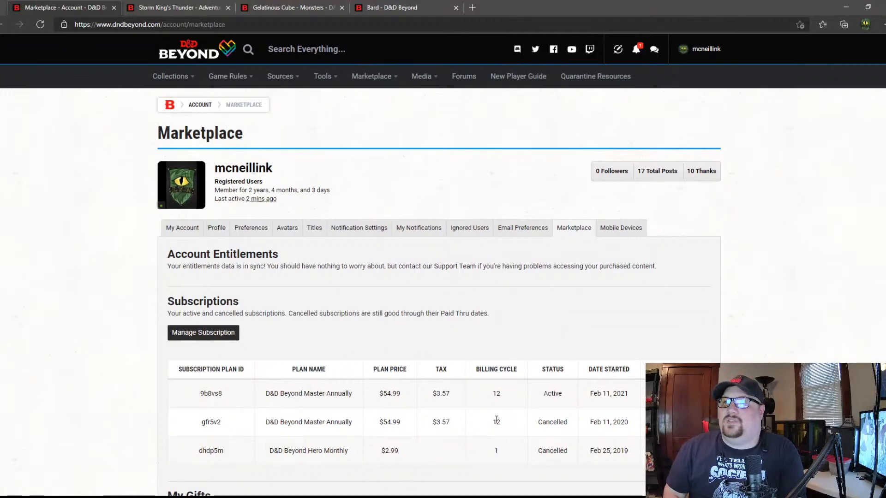
key(alt+Left)
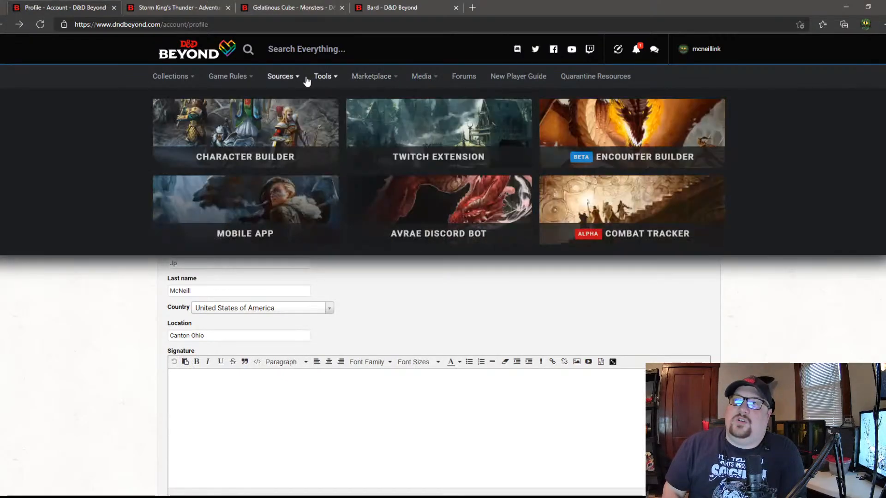
Step: Open the D&D Beyond Forums and look through the general boards down to the Dungeons & Dragons Discussion section
click(462, 79)
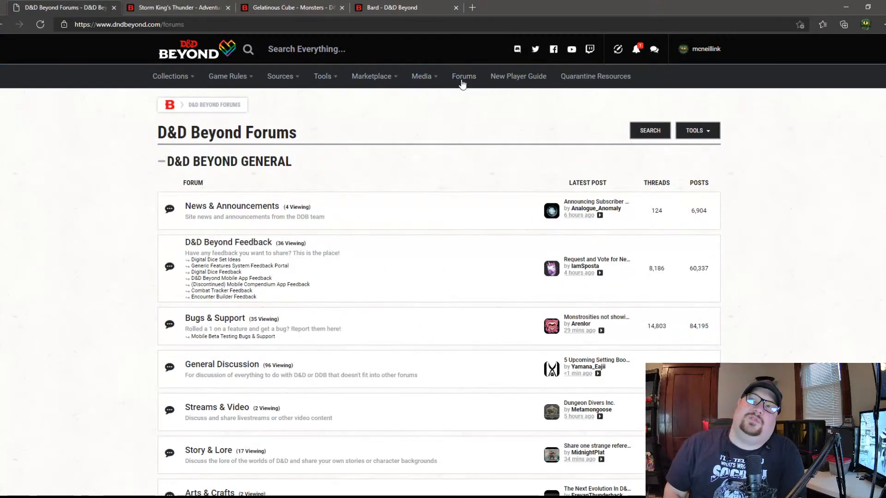
scroll(270, 273, down, 5)
scroll(270, 273, down, 6)
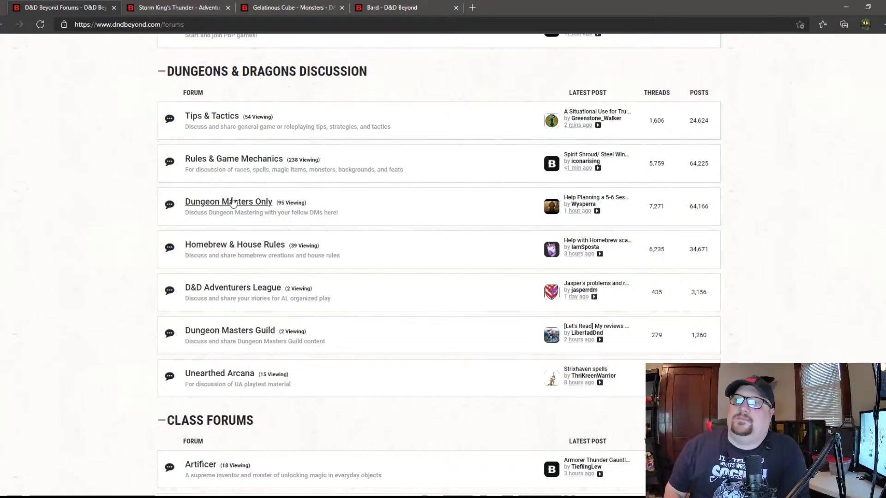
scroll(302, 267, up, 2)
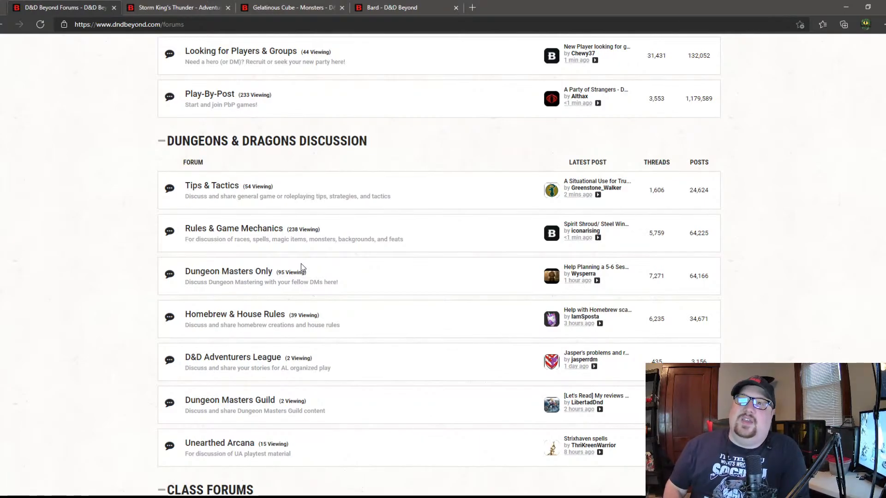
Step: Open the Homebrew & House Rules forum, look through its pinned and recent topics, and return to the forum overview
click(220, 314)
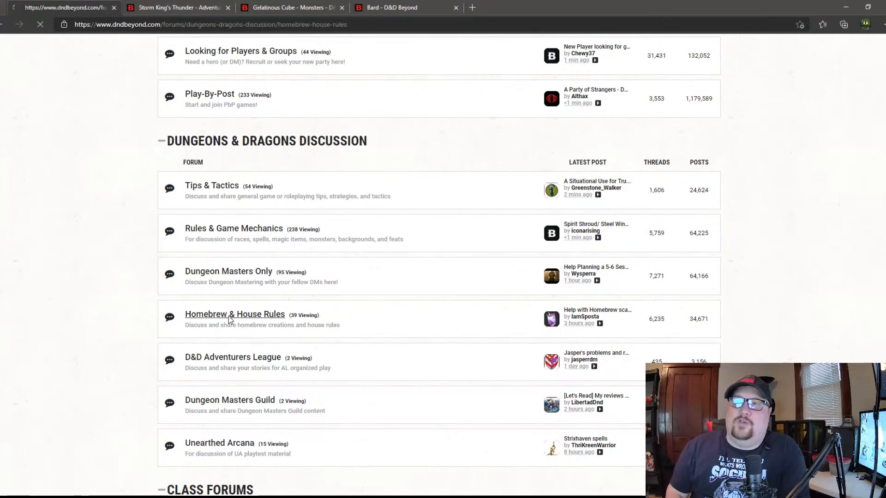
scroll(286, 283, down, 9)
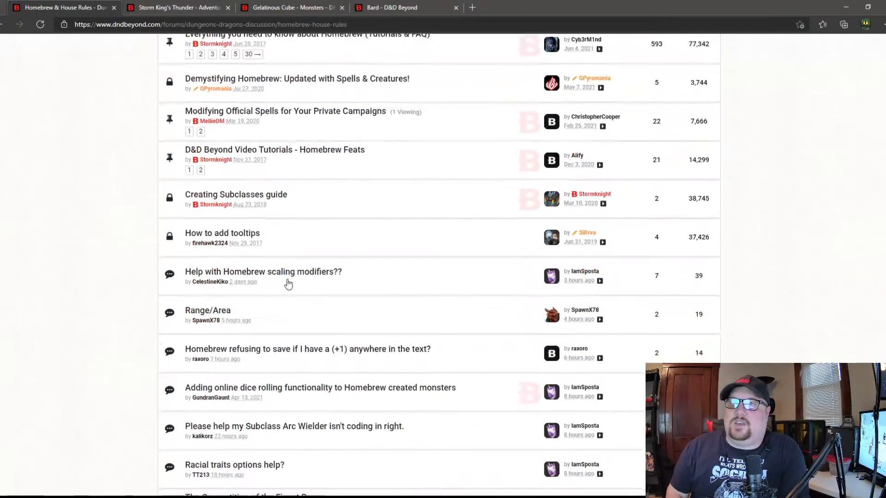
scroll(266, 243, up, 2)
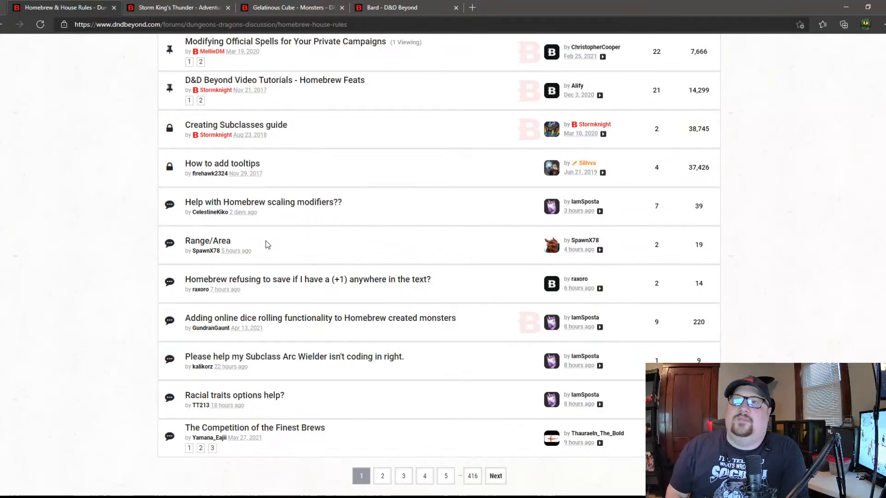
scroll(304, 251, down, 3)
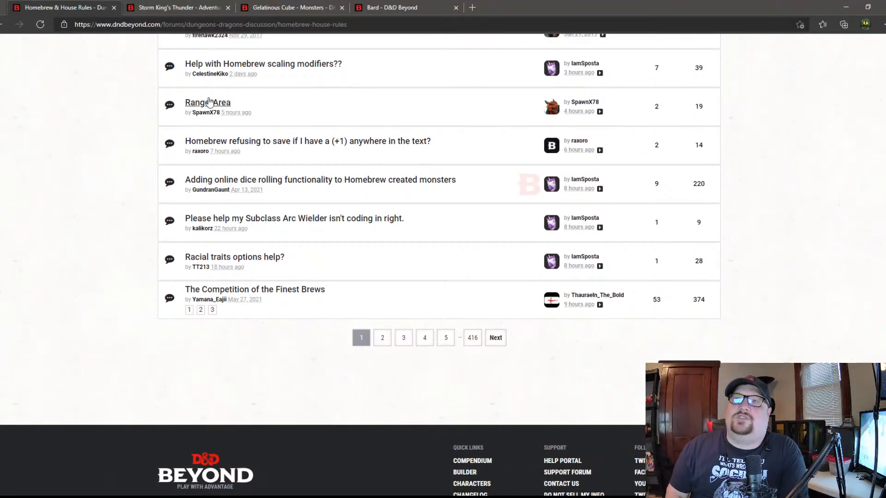
scroll(259, 322, up, 6)
scroll(258, 322, up, 5)
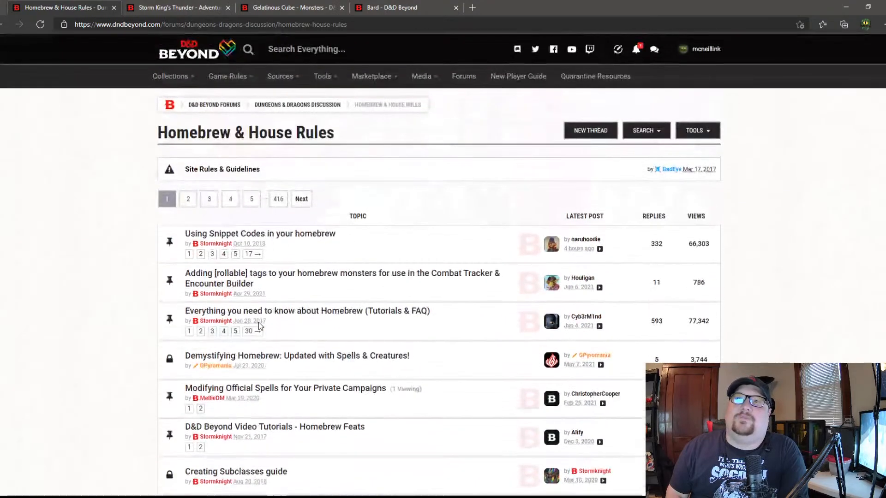
key(alt+Left)
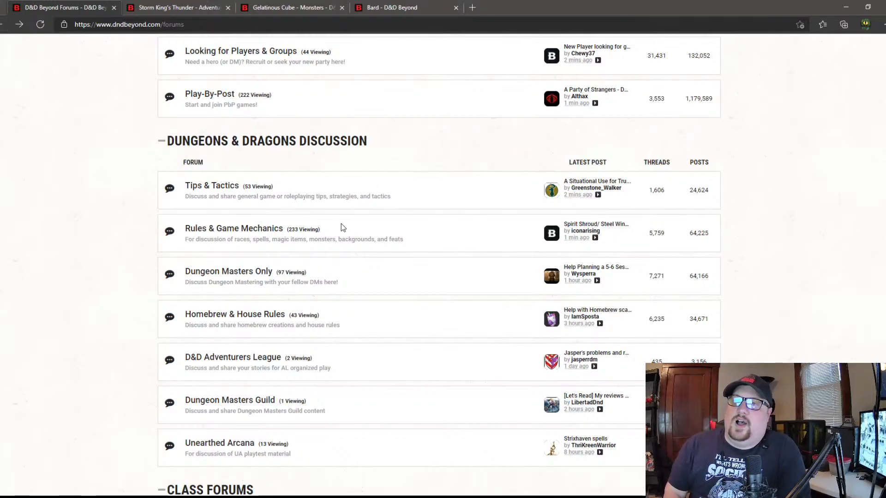
Step: Look through the remaining Dungeons & Dragons Discussion boards, the Class Forums and the Off-Topic section
scroll(323, 235, down, 2)
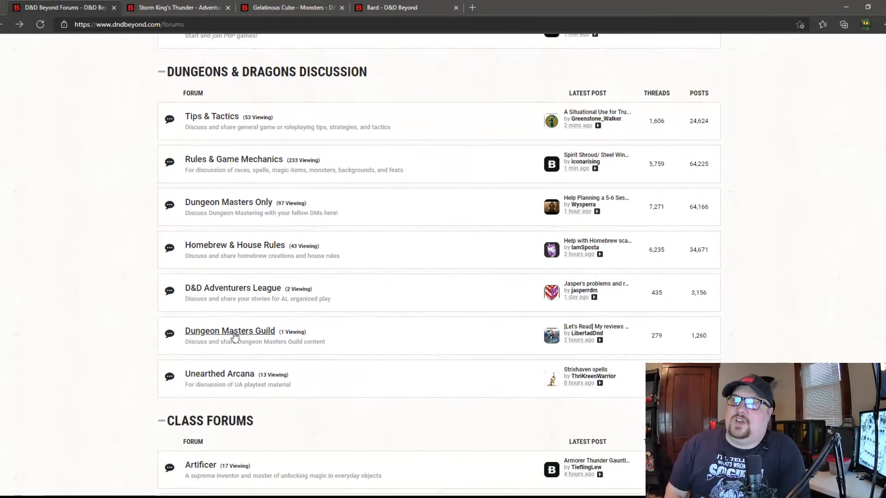
scroll(403, 329, down, 5)
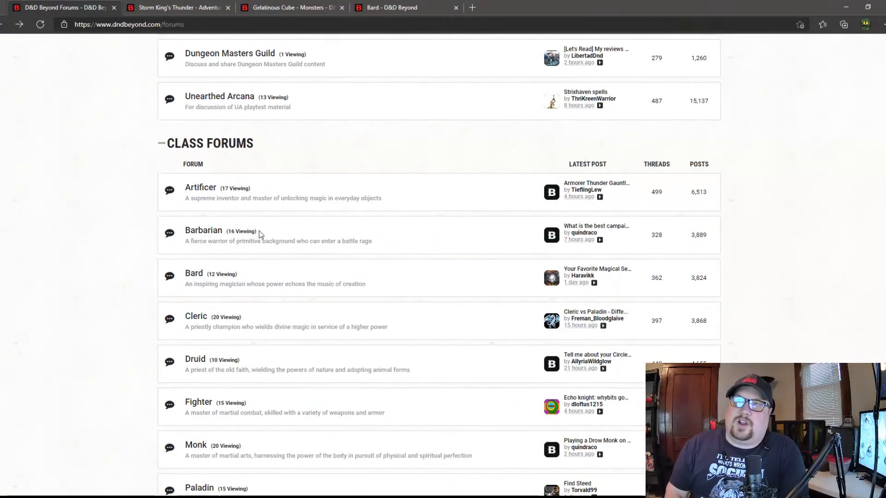
scroll(207, 210, down, 1)
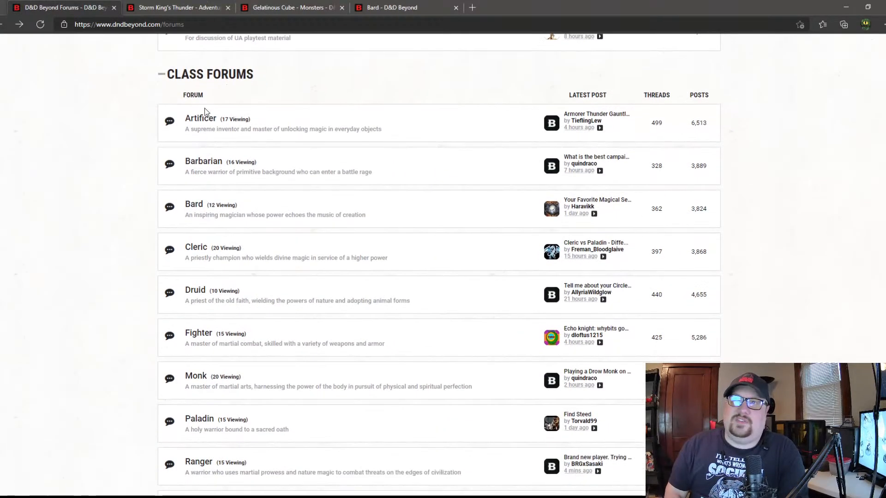
scroll(216, 326, down, 4)
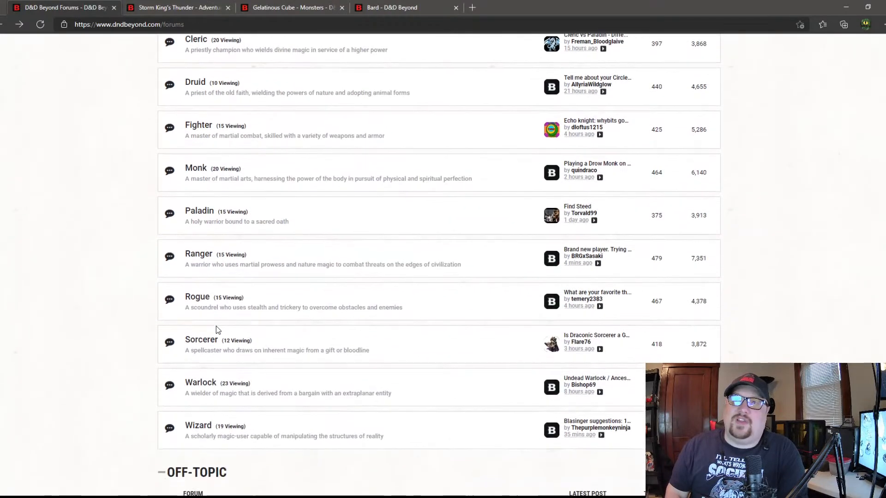
scroll(215, 326, down, 1)
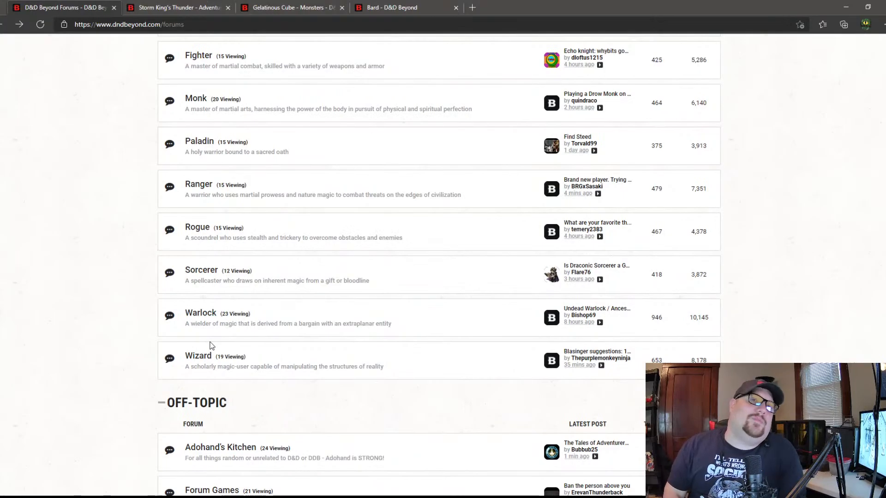
scroll(211, 345, up, 5)
scroll(210, 341, down, 2)
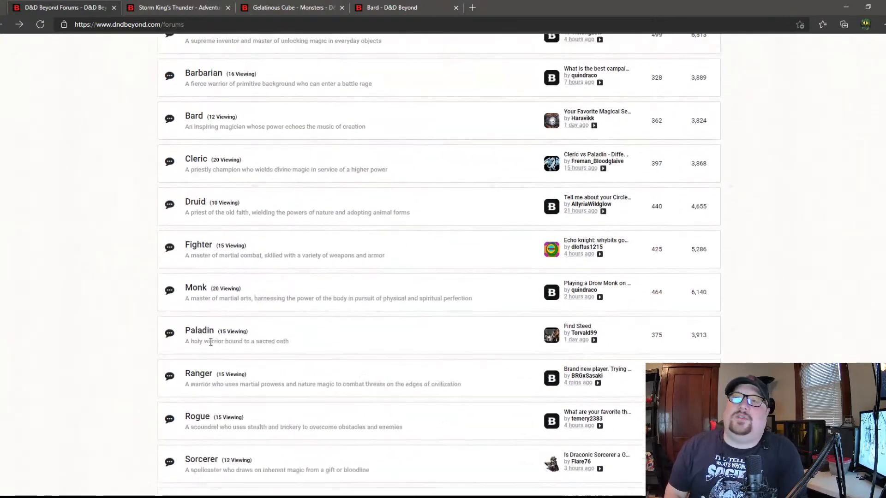
scroll(211, 342, down, 8)
scroll(309, 258, up, 3)
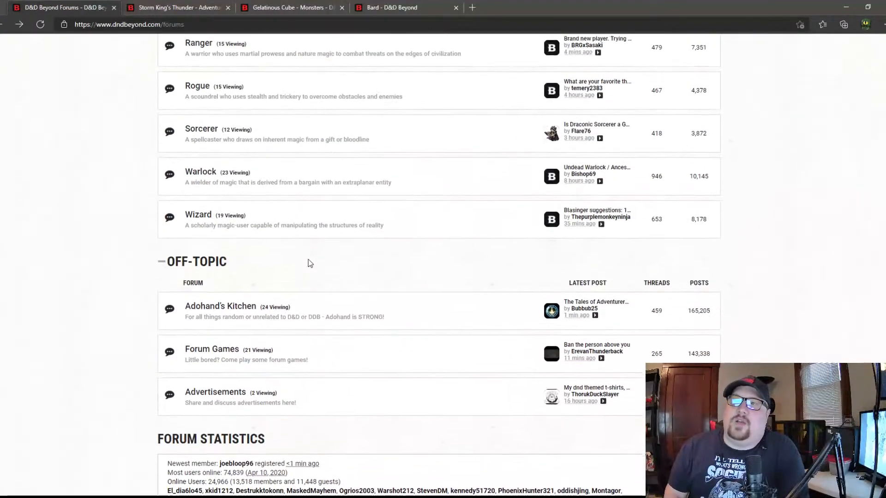
Step: Go back up the forum overview to view the Dungeons & Dragons Discussion and Looking for Players & Groups boards
scroll(310, 263, up, 10)
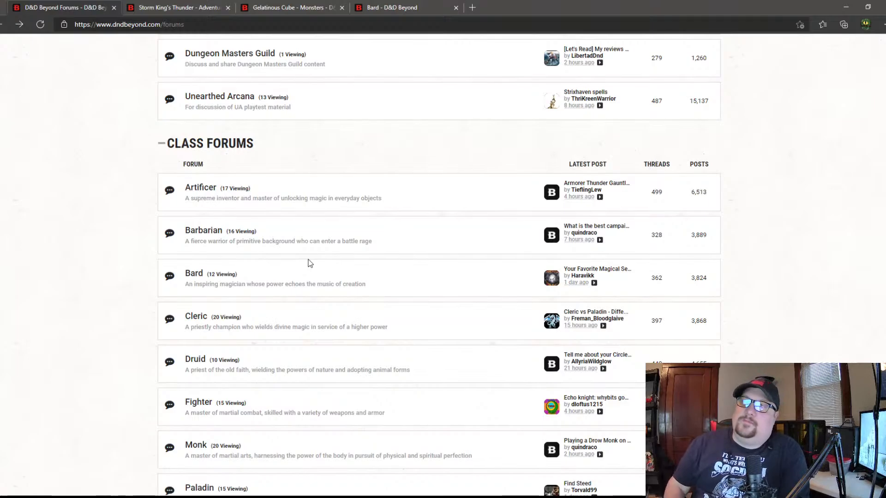
scroll(310, 263, up, 7)
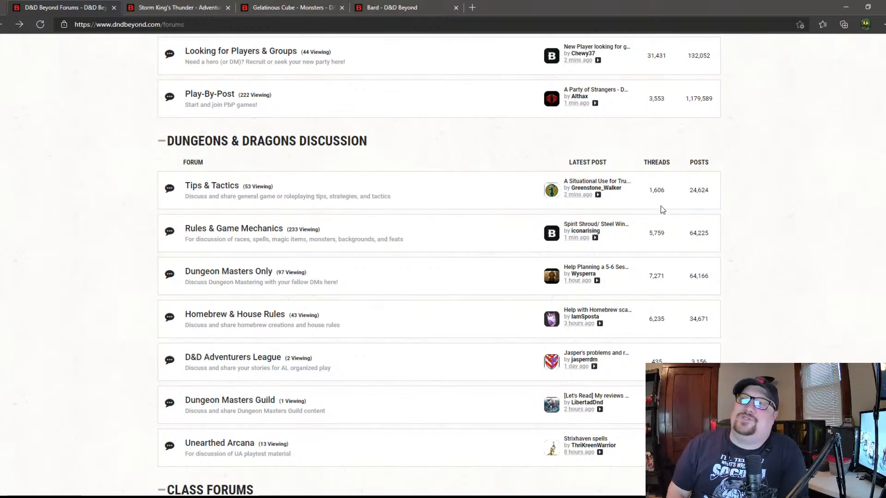
scroll(660, 205, up, 1)
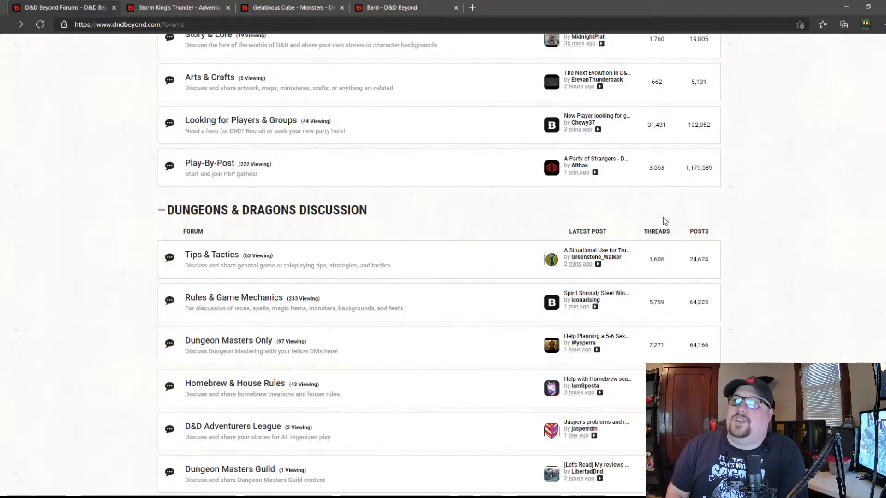
scroll(663, 221, up, 1)
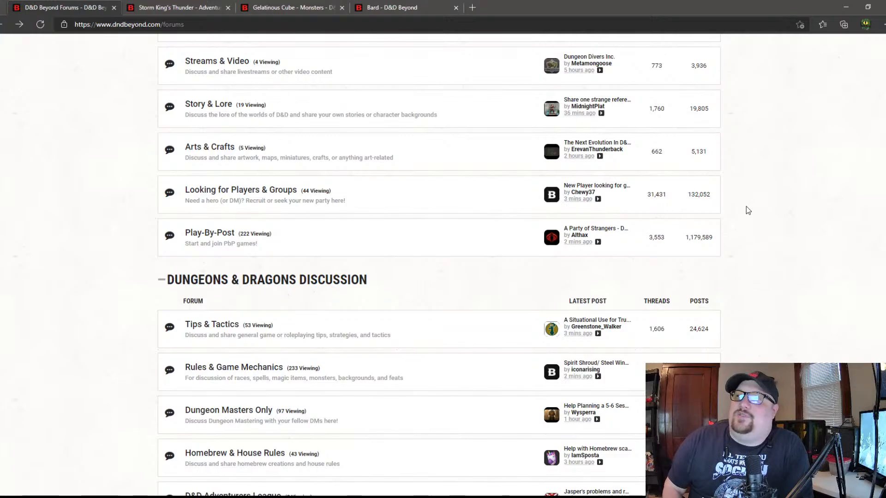
Step: Open the New Player Guide and look through its Welcome to D&D page, from the overview down to Other Rules to Remember
scroll(717, 221, up, 8)
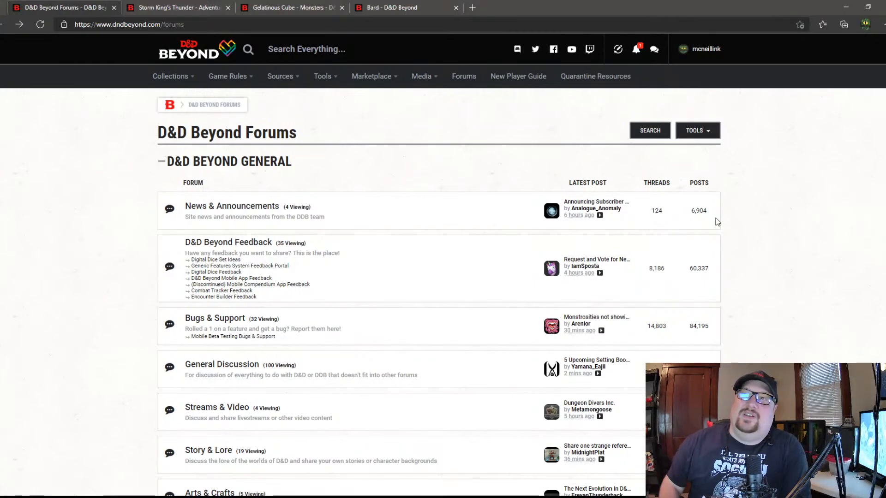
click(510, 81)
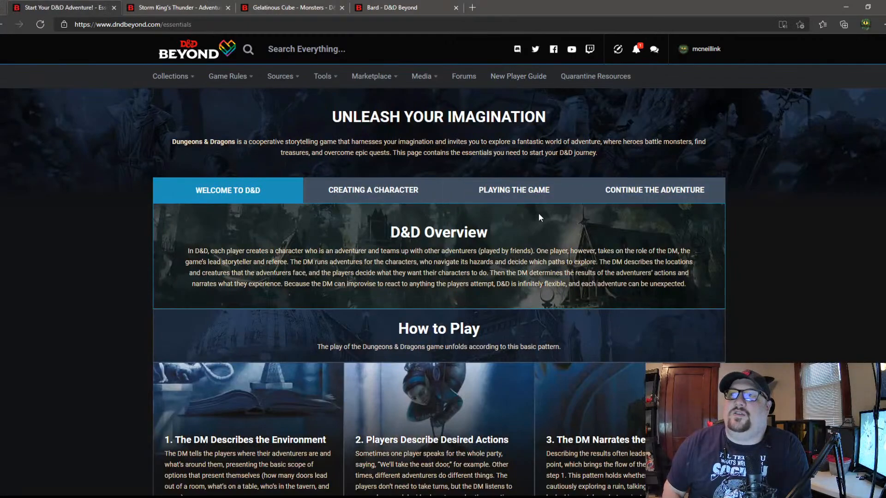
scroll(538, 213, down, 2)
scroll(538, 214, down, 7)
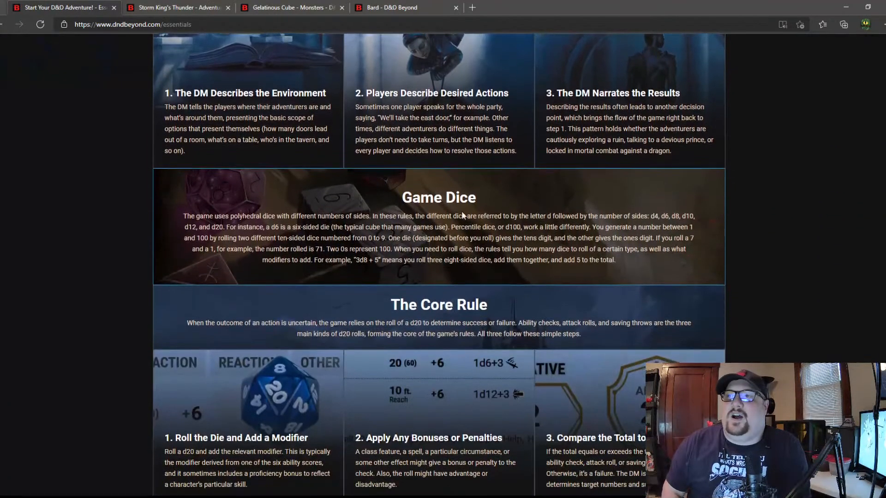
scroll(328, 327, down, 2)
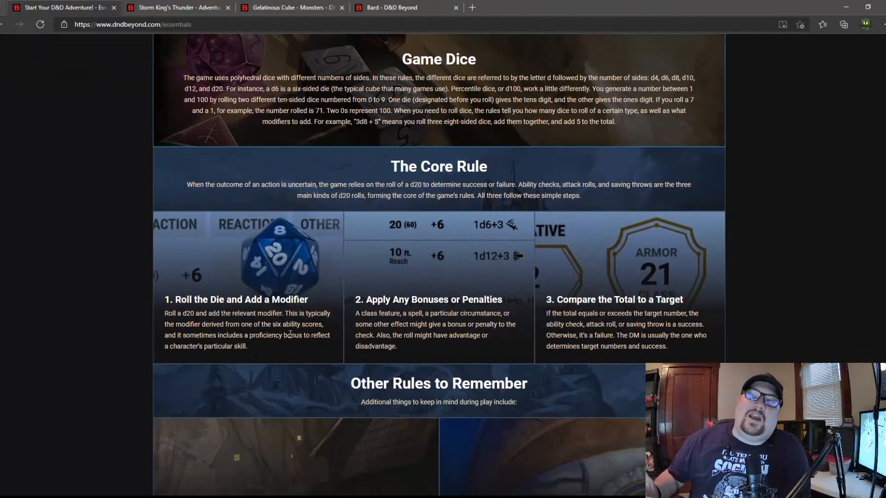
scroll(290, 334, down, 8)
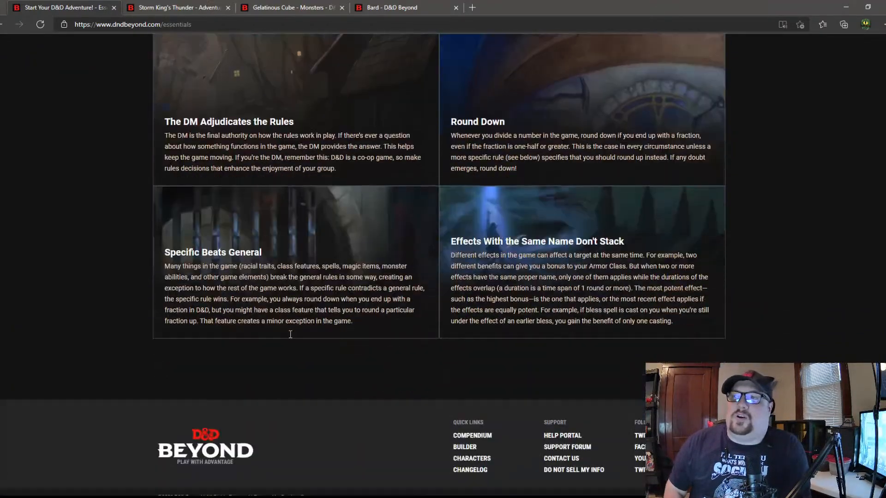
scroll(289, 334, up, 20)
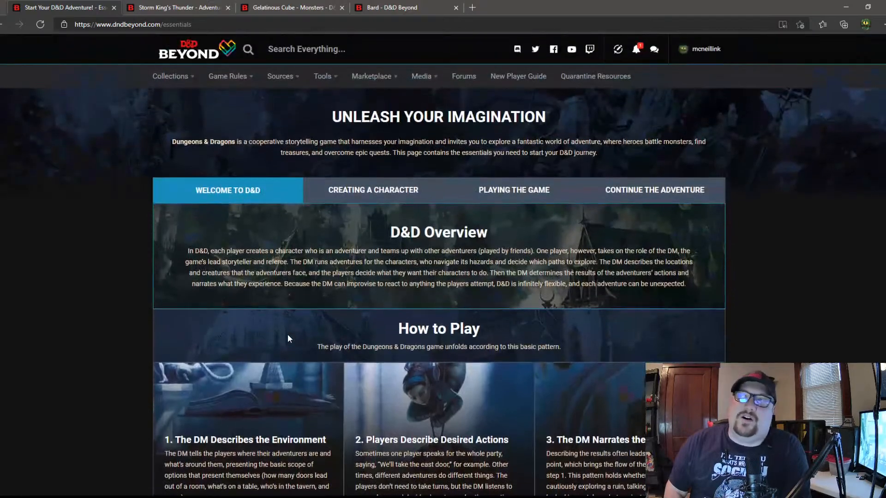
Step: Open the Quarantine Resources page and look through its campaign content sharing, free adventures and further reading sections
click(590, 78)
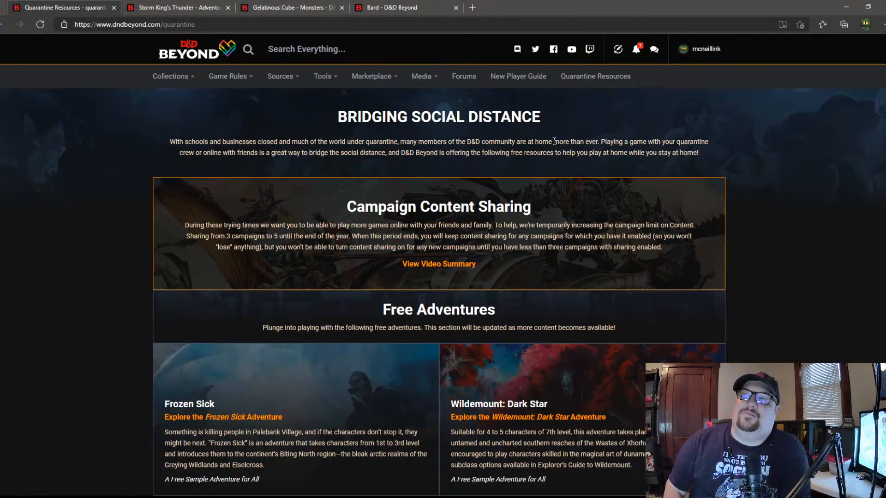
scroll(349, 239, down, 3)
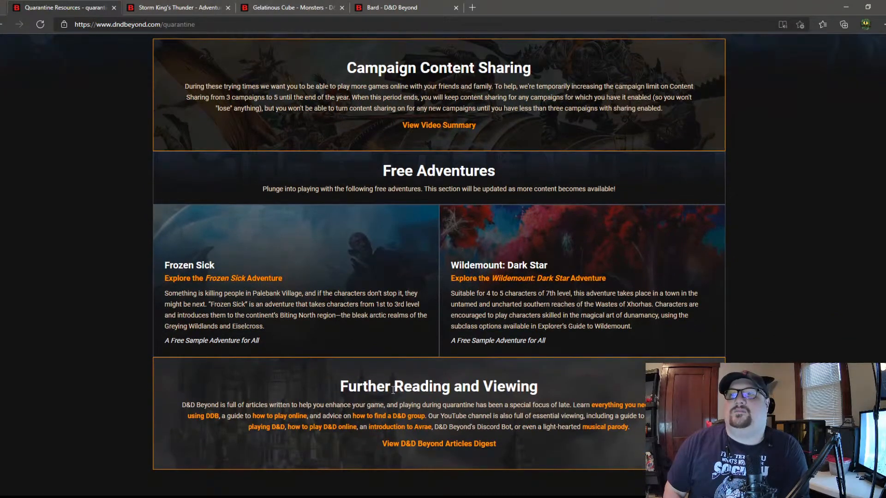
scroll(392, 390, up, 3)
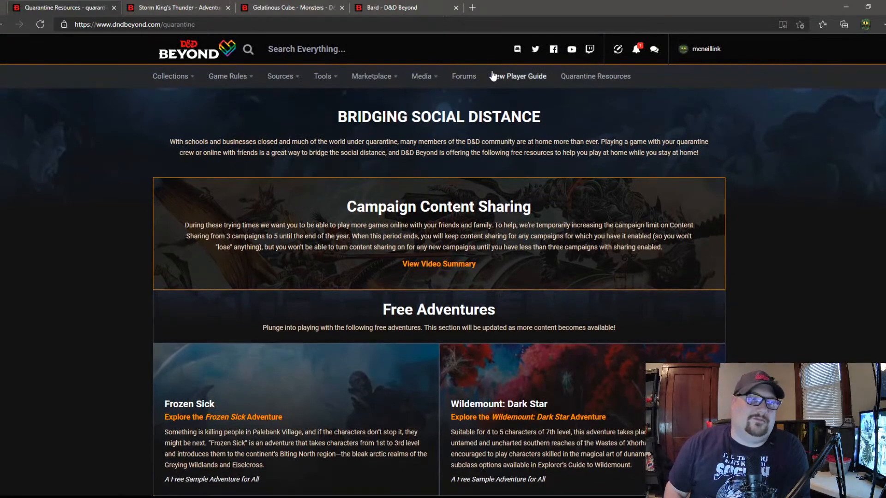
Step: Open the Combat Tracker, look over its empty encounter page, and return to the Quarantine Resources page
mouse_move(393, 79)
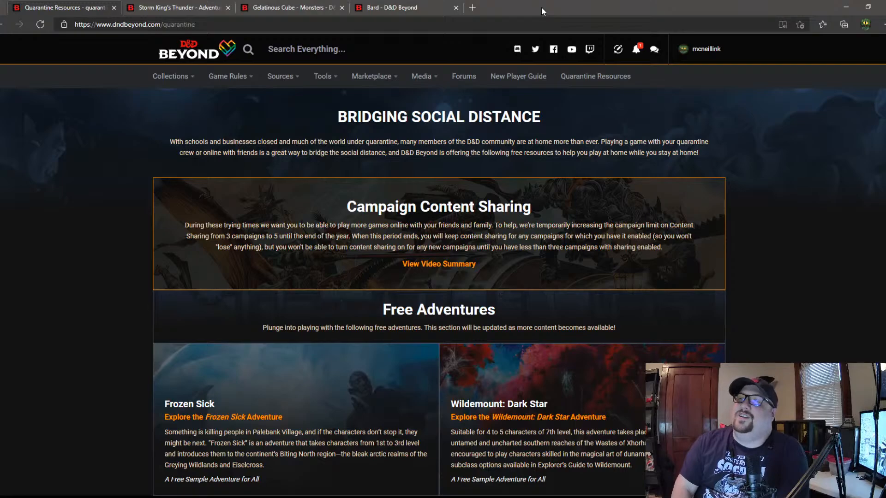
mouse_move(427, 79)
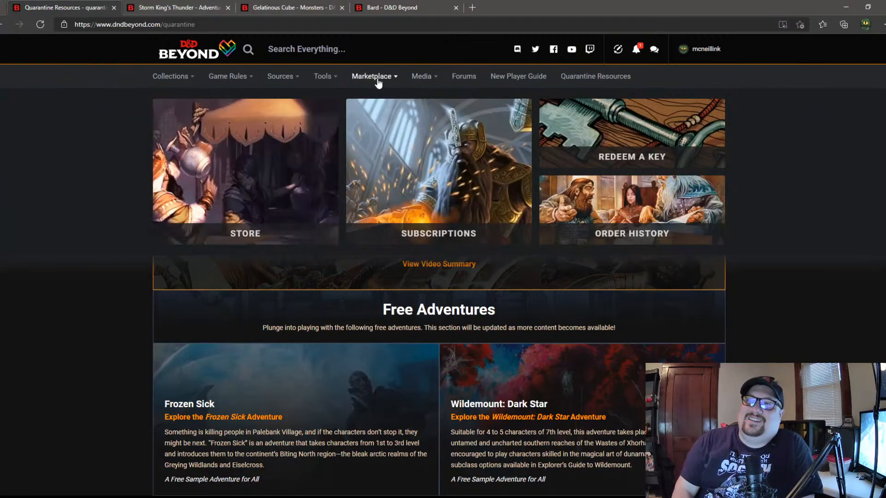
mouse_move(325, 79)
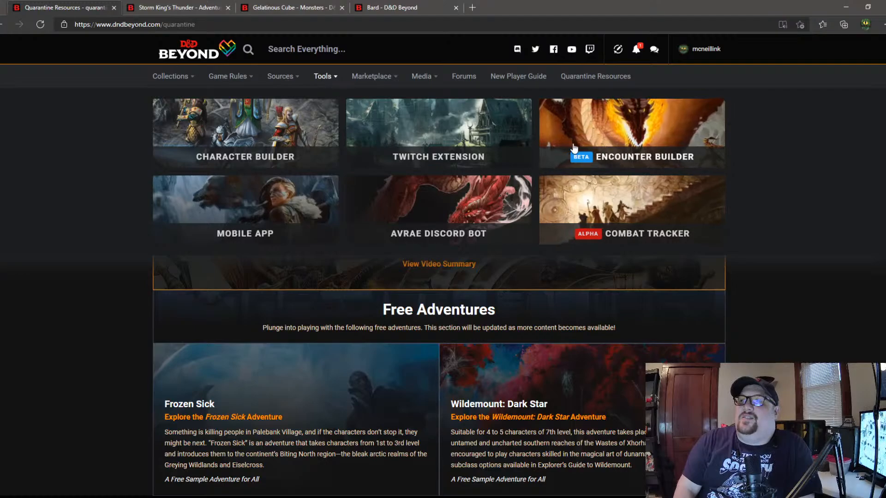
click(613, 224)
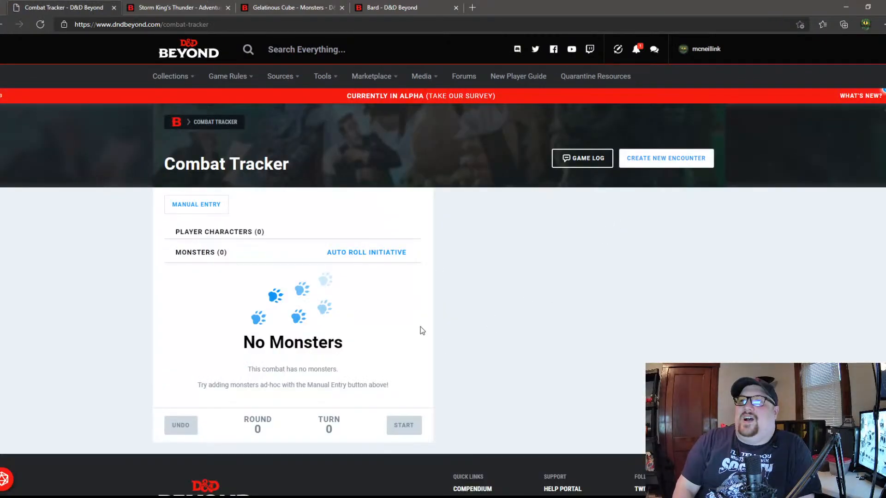
scroll(391, 362, down, 2)
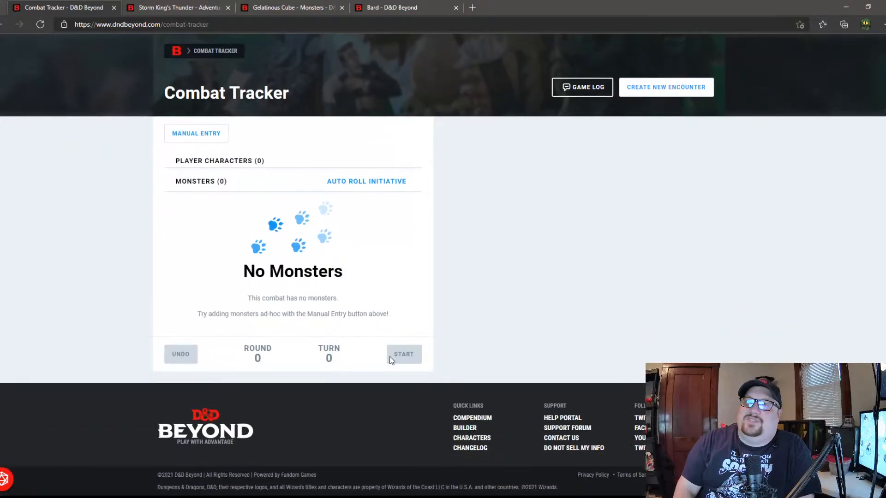
scroll(392, 362, up, 2)
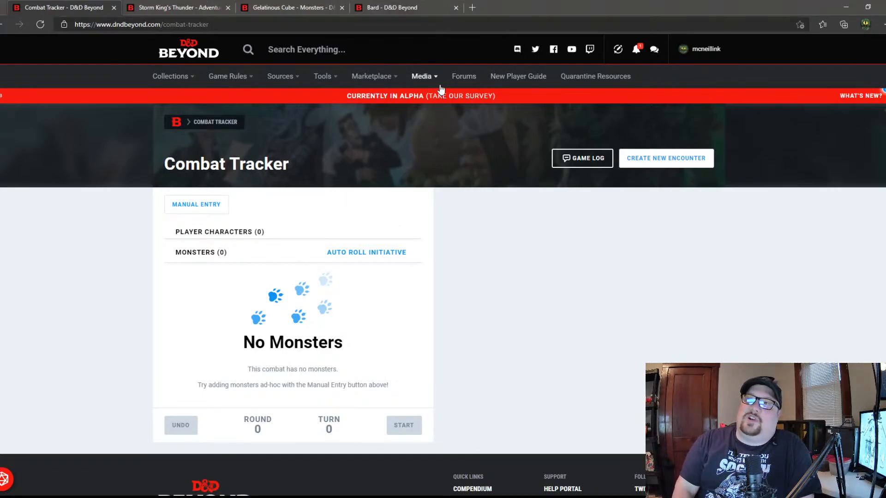
click(3, 25)
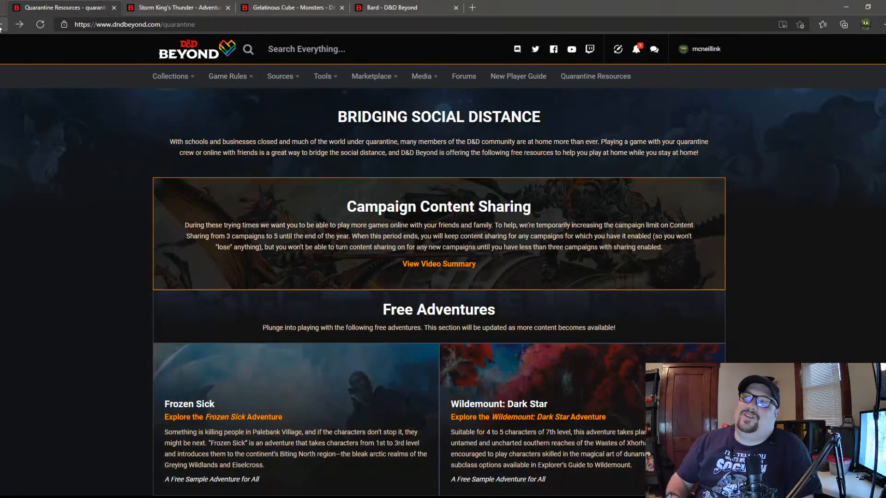
Step: Check the recent forum notifications and close the notification list
mouse_move(389, 77)
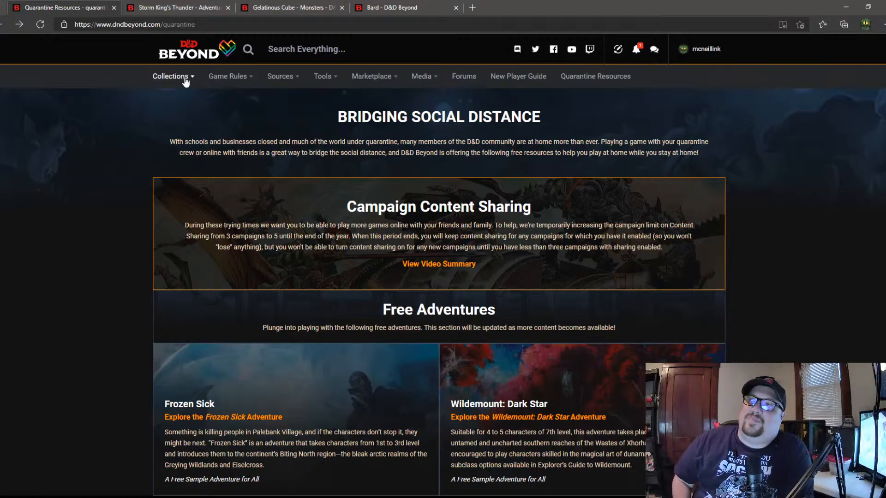
click(637, 50)
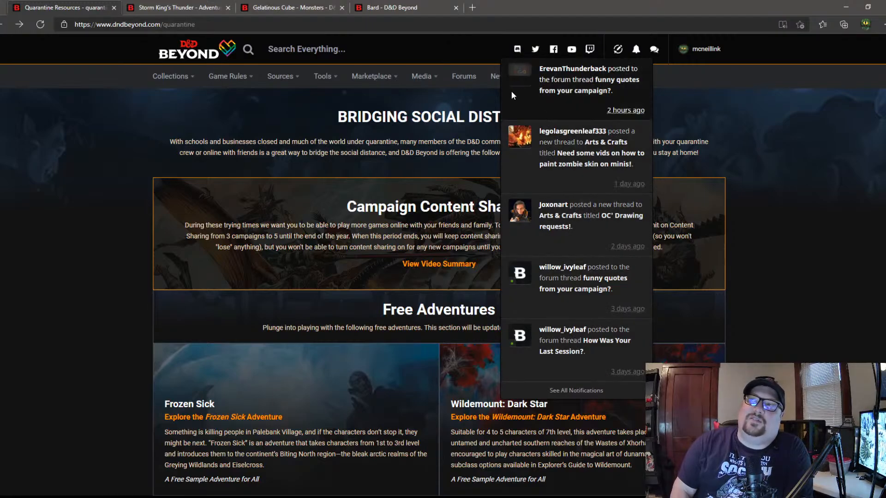
click(709, 68)
Step: Open the account page's Titles section and look through the list of earned titles
mouse_move(704, 49)
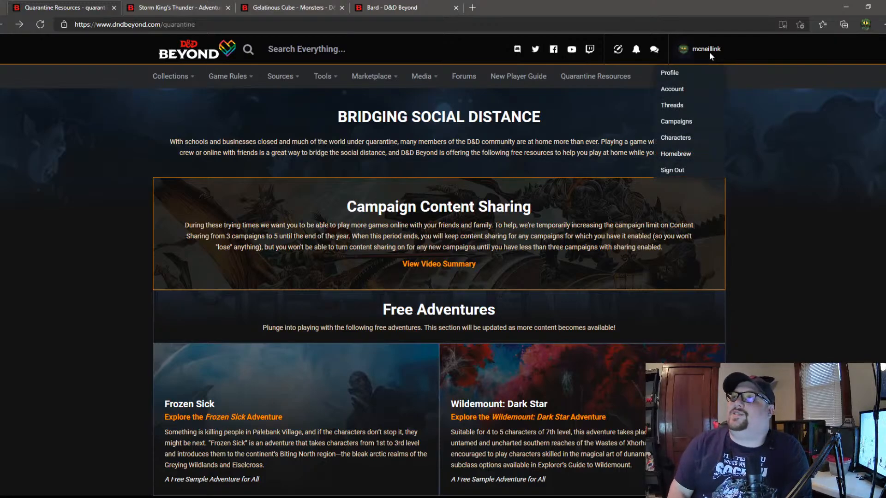
click(679, 89)
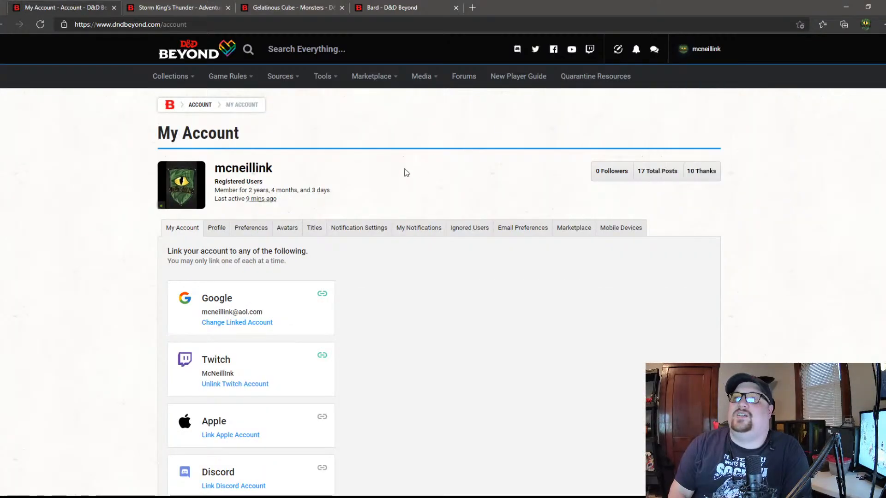
click(307, 234)
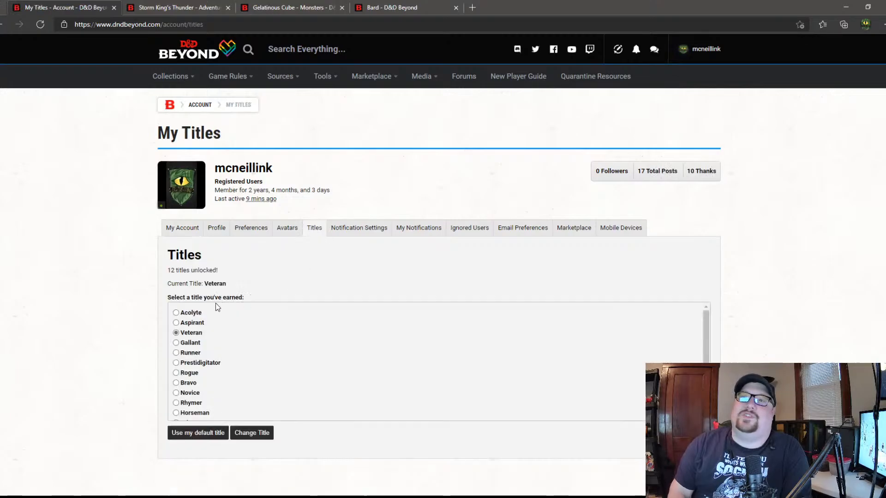
scroll(217, 307, down, 1)
scroll(215, 303, up, 1)
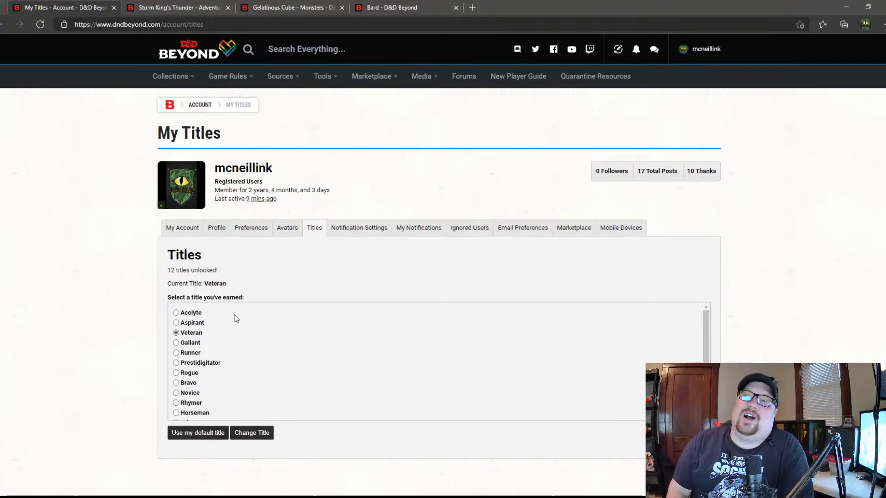
scroll(236, 319, down, 1)
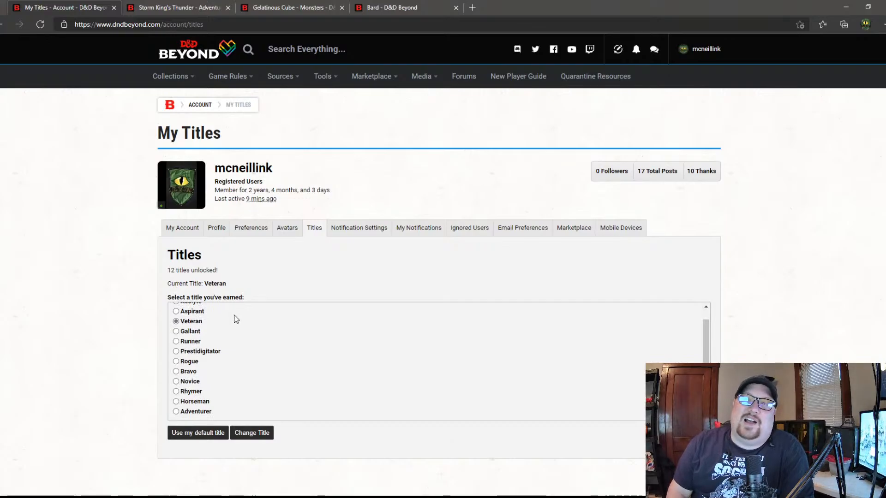
scroll(236, 319, down, 2)
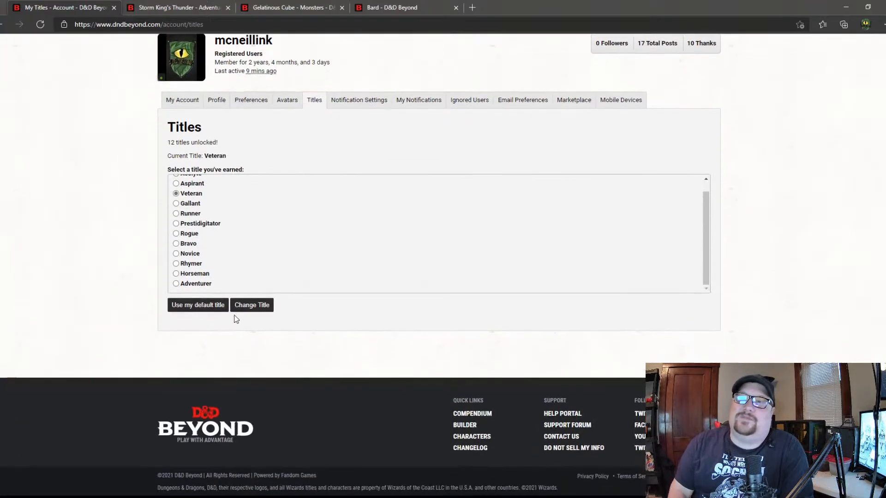
scroll(236, 319, up, 5)
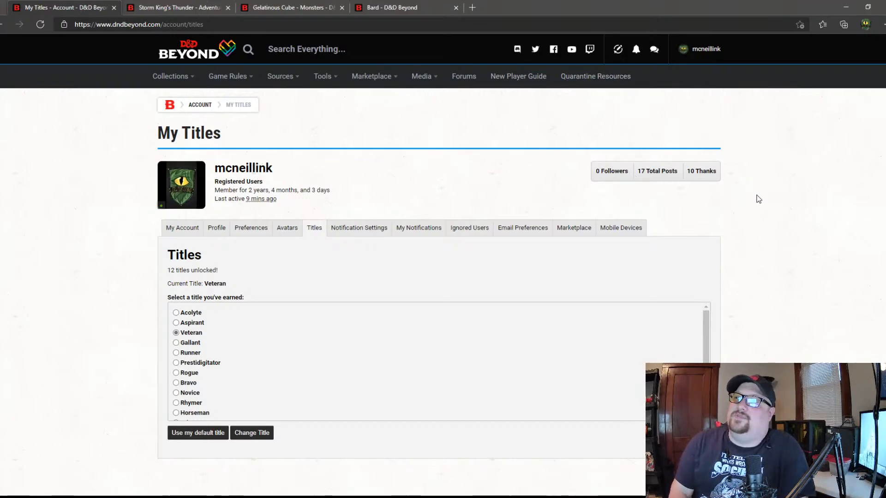
Step: Point out the profile's thanks tally and show the Collections options for characters, campaigns, encounters, homebrew and dice
mouse_move(694, 171)
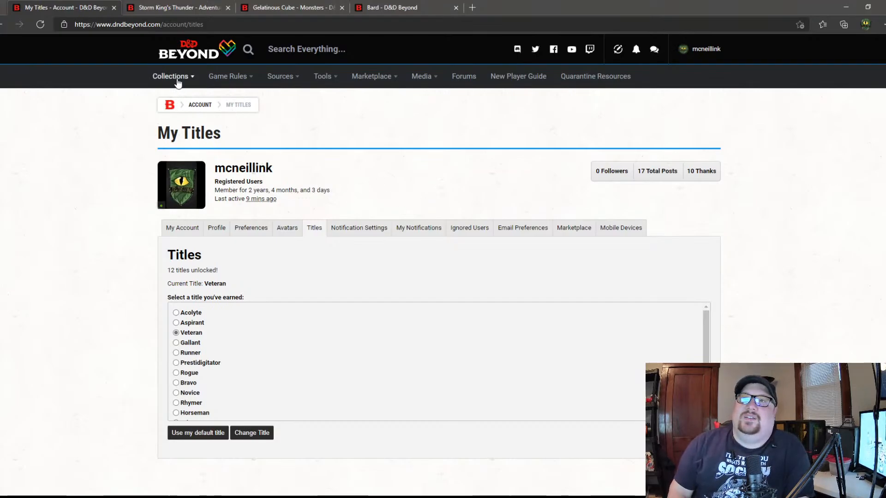
mouse_move(175, 80)
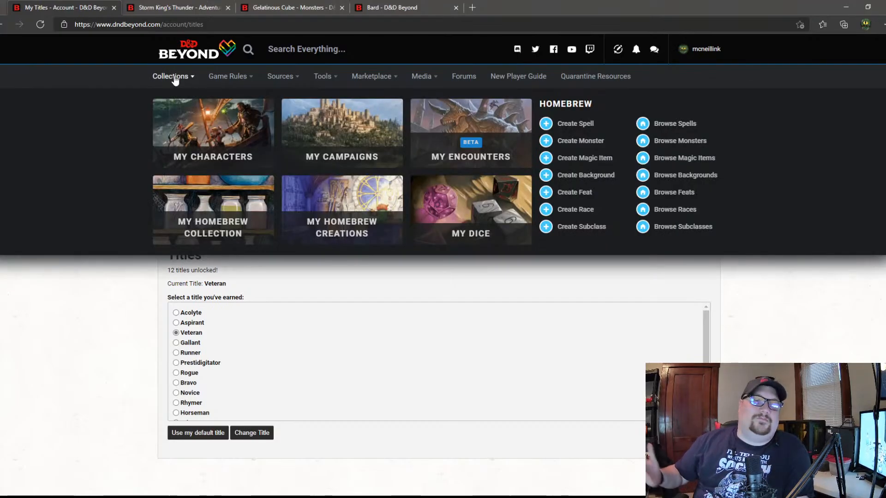